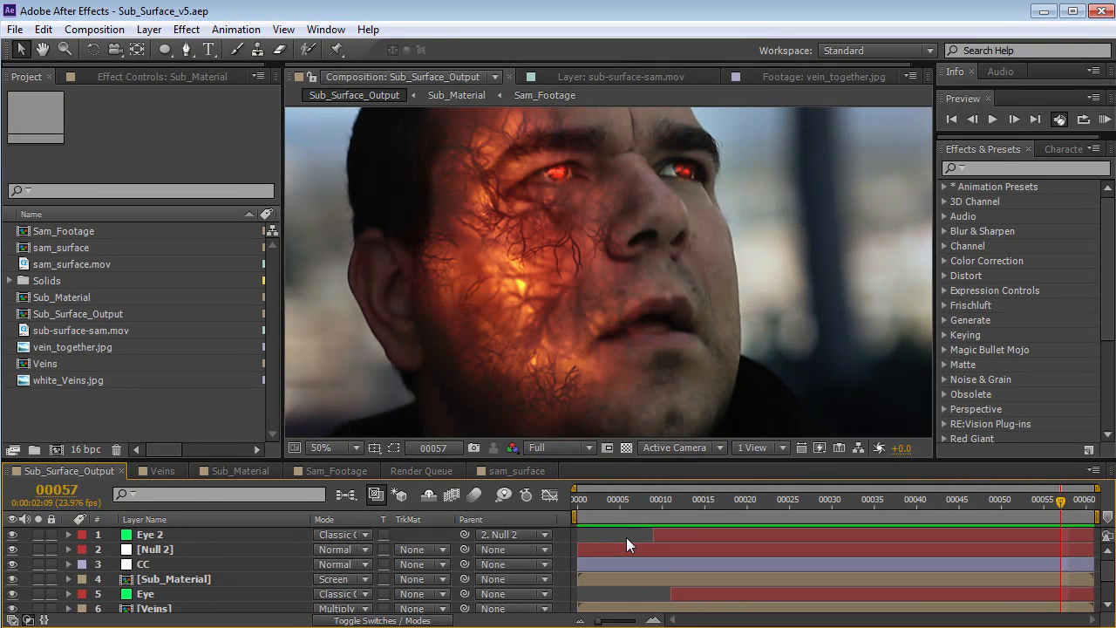
Step: Preview and scrub through the finished Sub_Surface_Output composition to examine the glowing vein effect on the face
key("space")
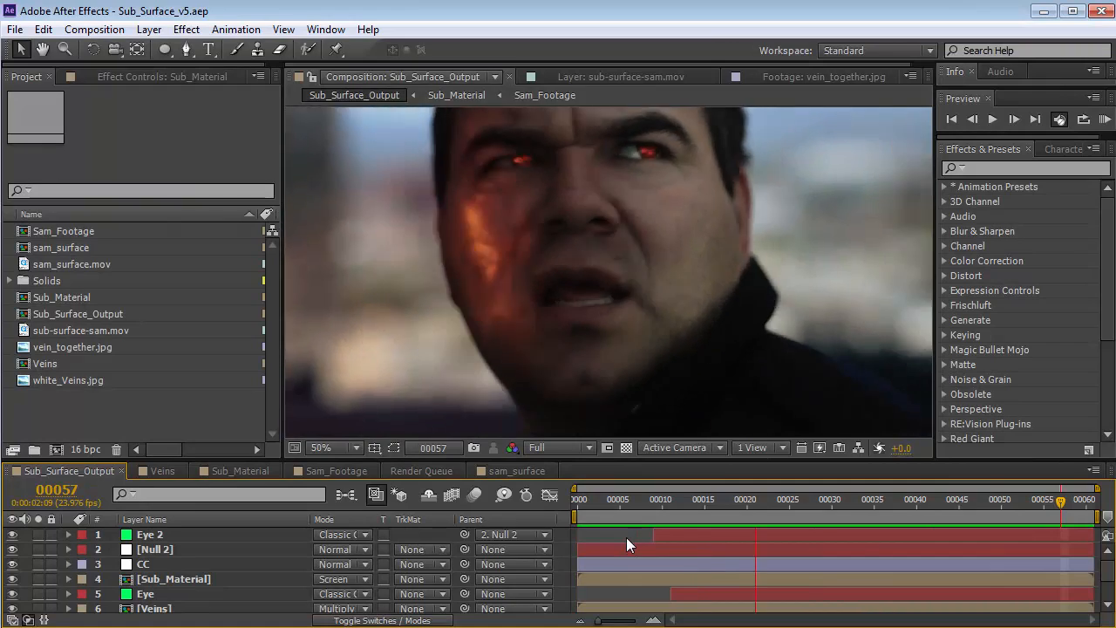
left_click_drag(884, 501, 948, 518)
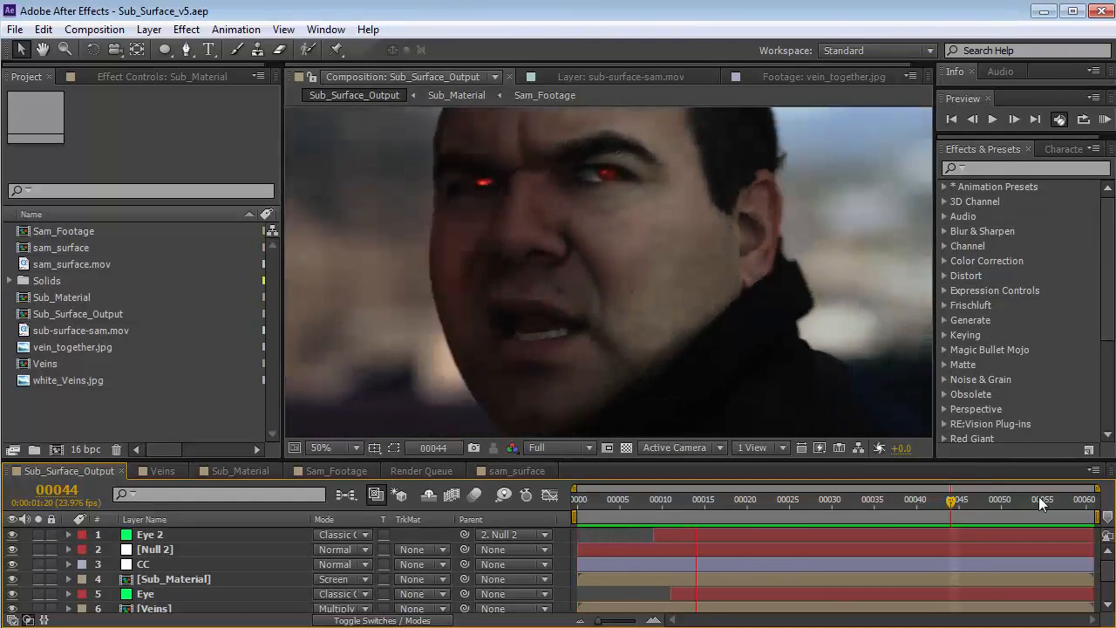
left_click(945, 505)
left_click_drag(817, 505, 1029, 523)
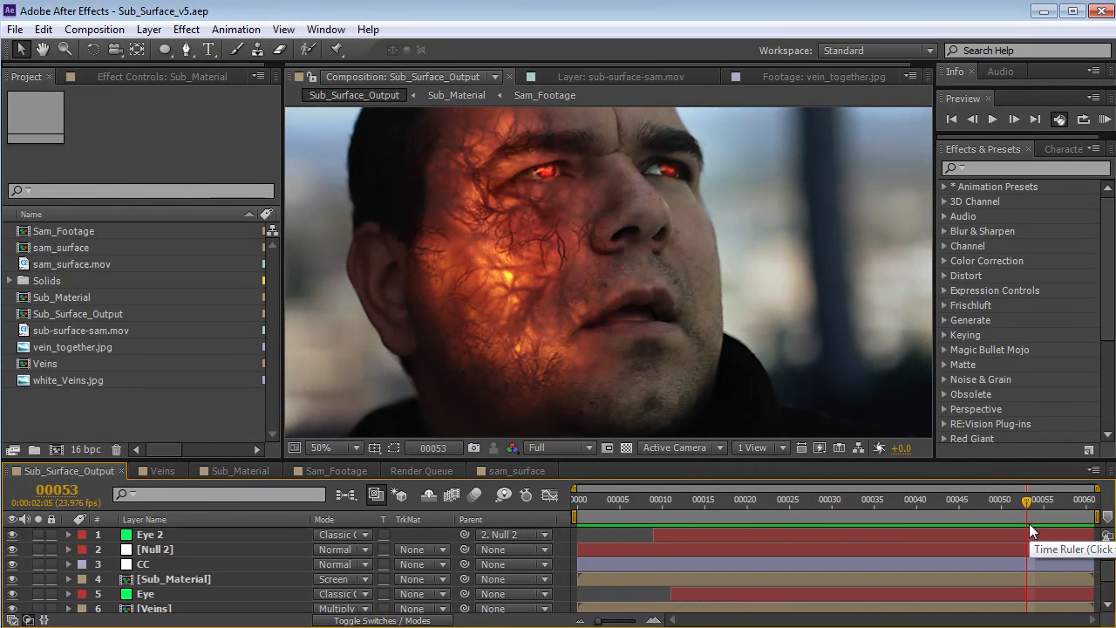
scroll(526, 290, "up", 2)
scroll(515, 310, "down", 2)
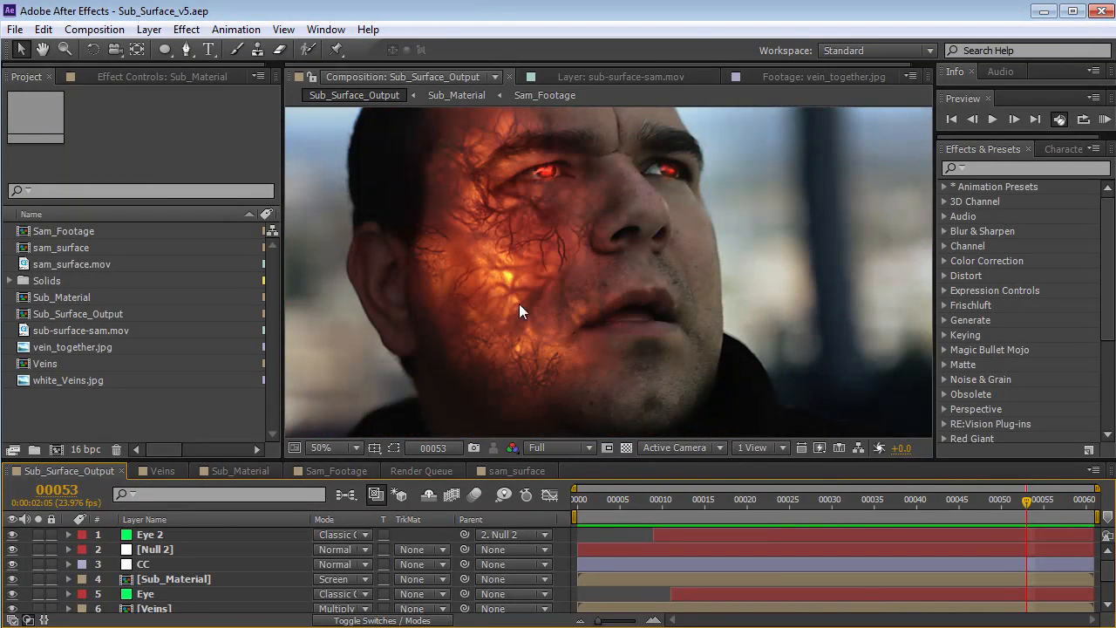
left_click_drag(960, 512, 1078, 513)
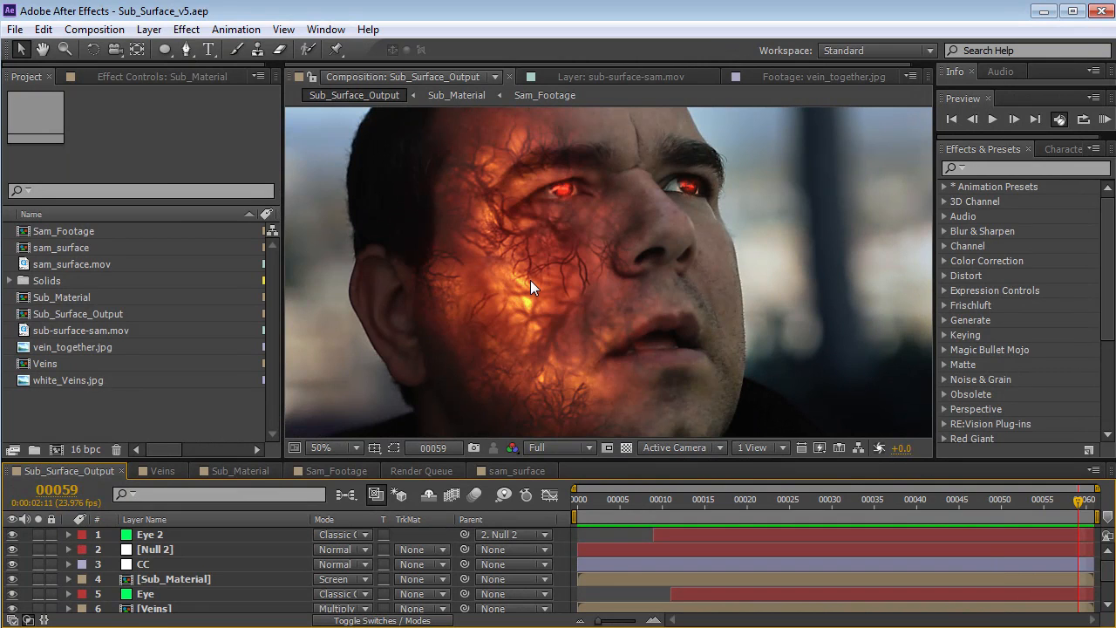
Step: Open the source clip sub-surface-sam.mov and scrub through it to examine the raw footage
left_click(129, 423)
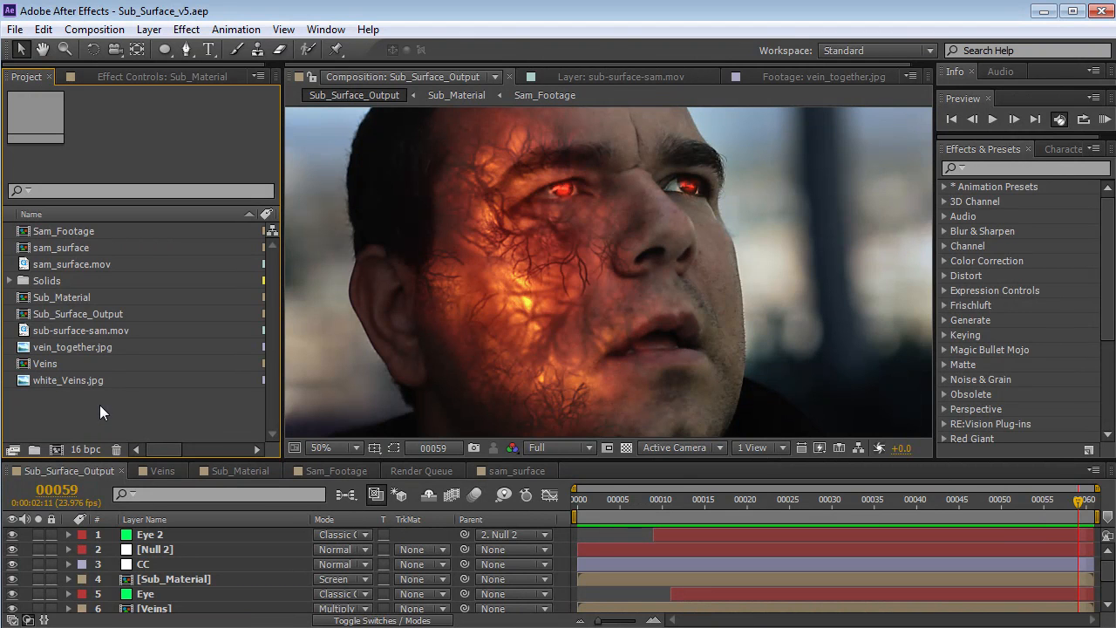
double_click(81, 332)
left_click_drag(326, 421, 916, 415)
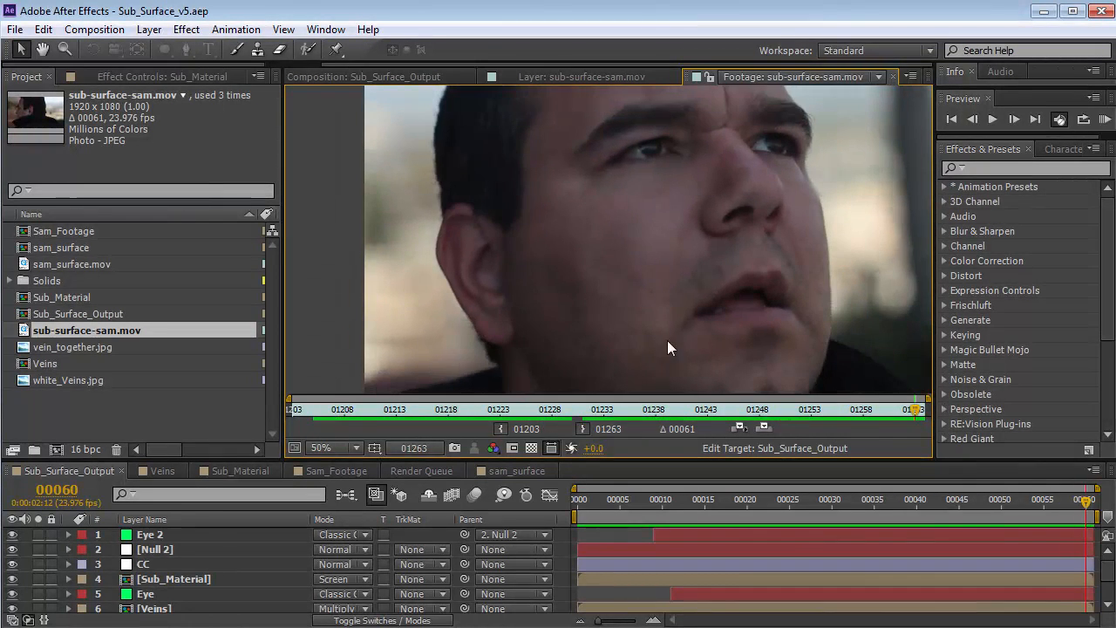
Step: Create a new composition from sub-surface-sam.mov and go to its last frame, 01263
left_click_drag(80, 333, 56, 448)
left_click_drag(623, 518, 966, 540)
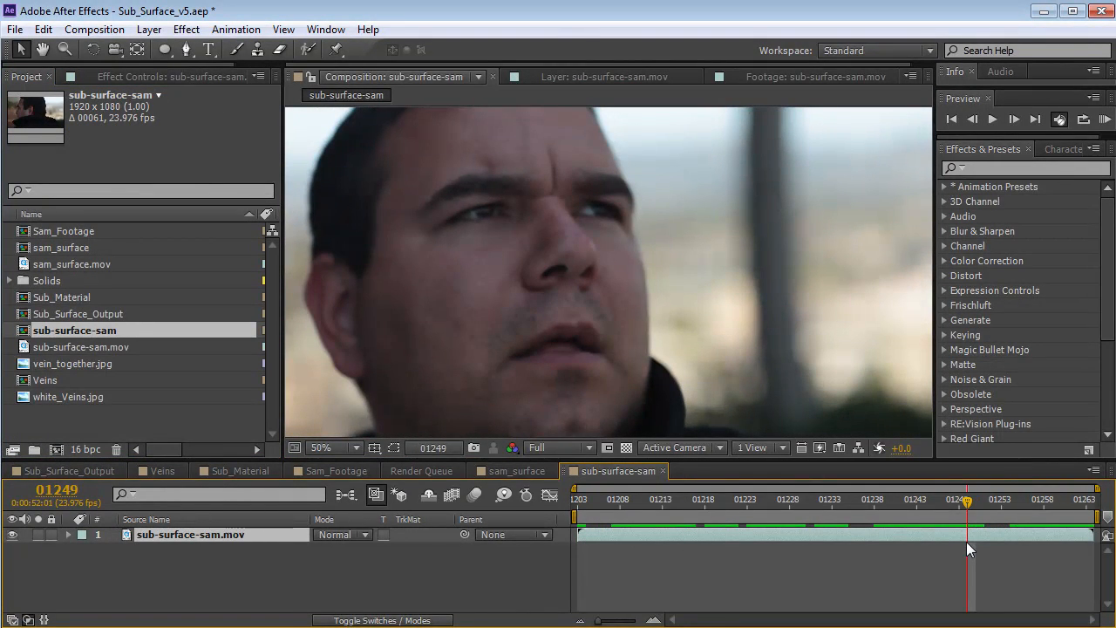
left_click_drag(968, 512, 988, 512)
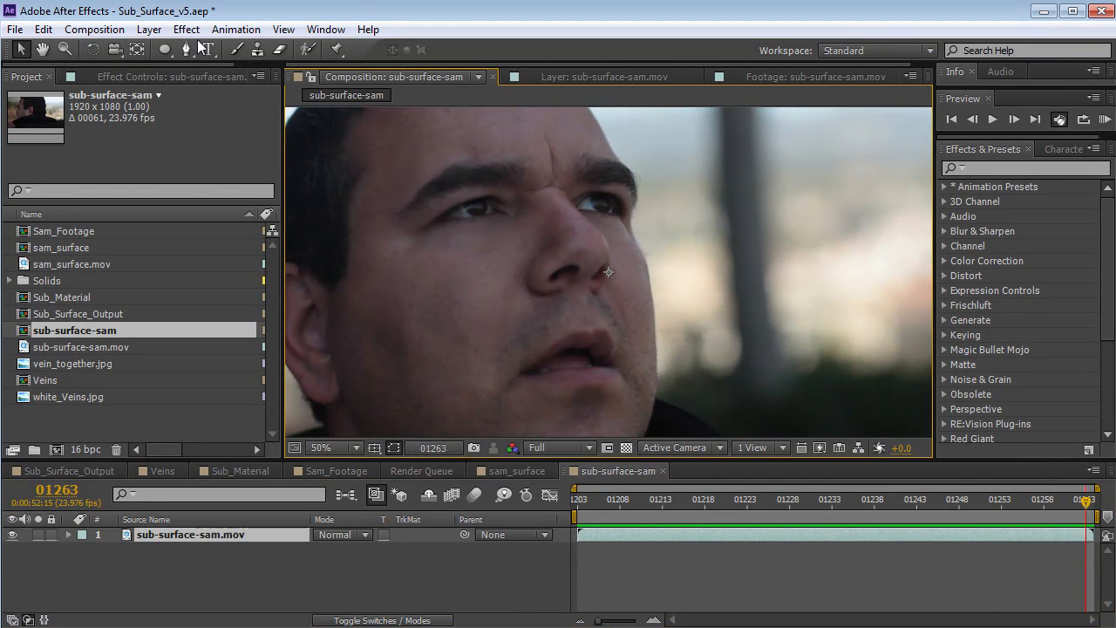
Step: Send the footage layer to mocha AE for tracking, creating a project named sub-surface-sam_v2
left_click(235, 29)
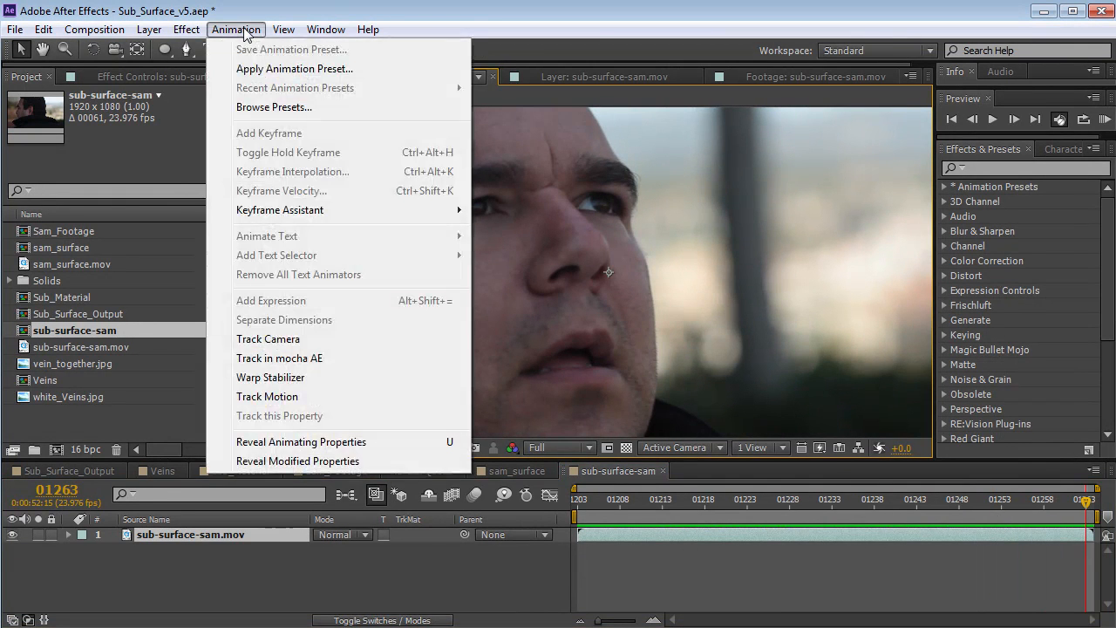
left_click(305, 359)
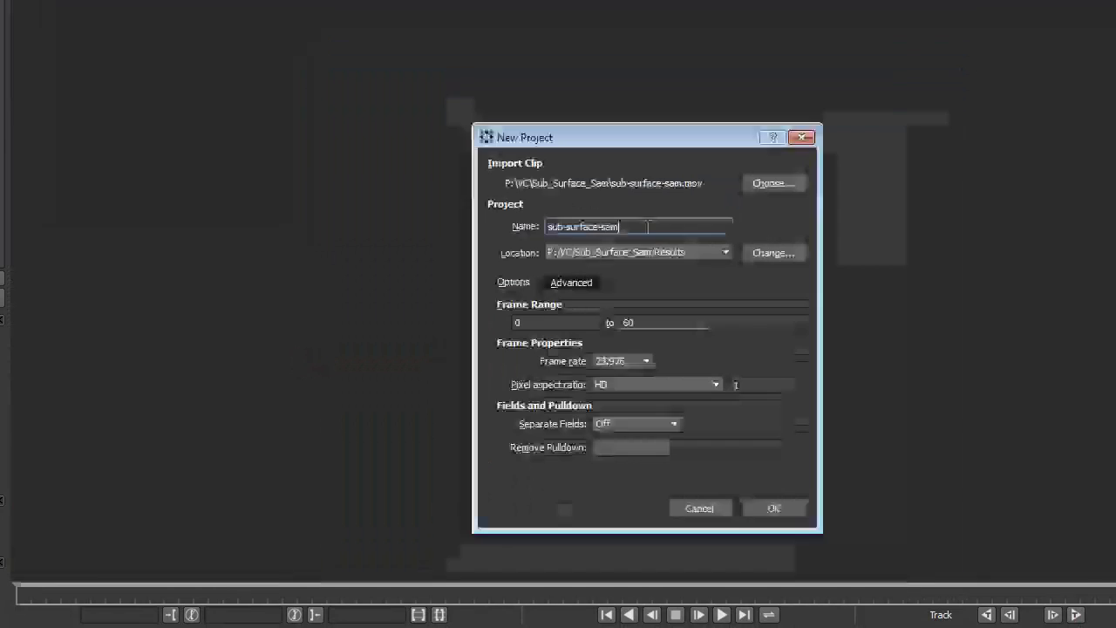
type("_v2")
left_click(787, 511)
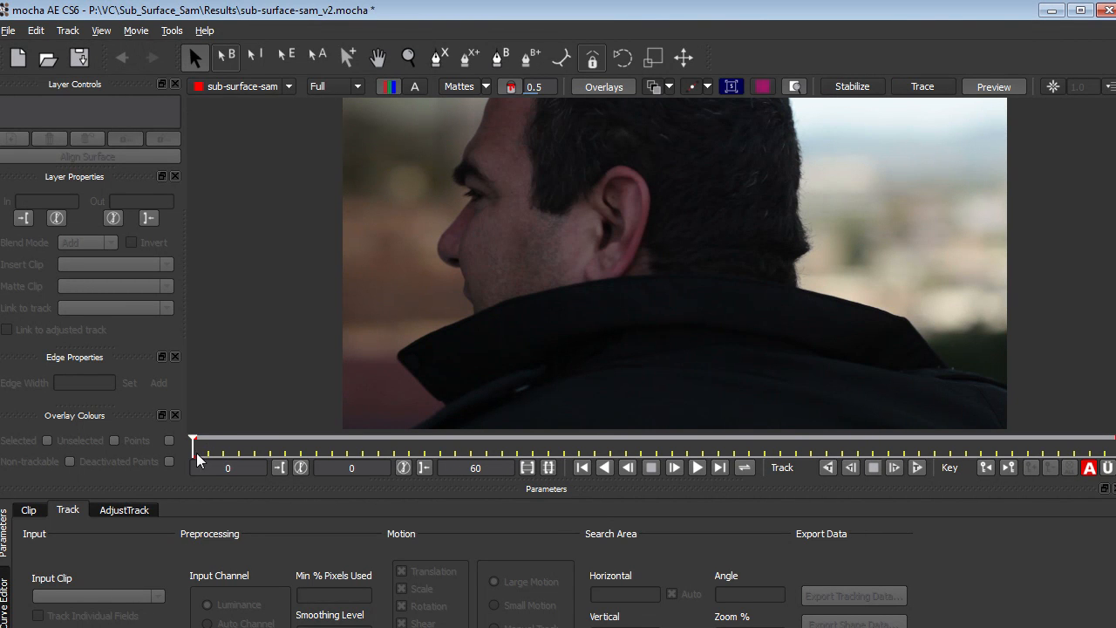
Step: At frame 60, draw a closed B-spline around the cheek, from the temple past the nose and mouth to the jaw
left_click_drag(192, 447, 1113, 471)
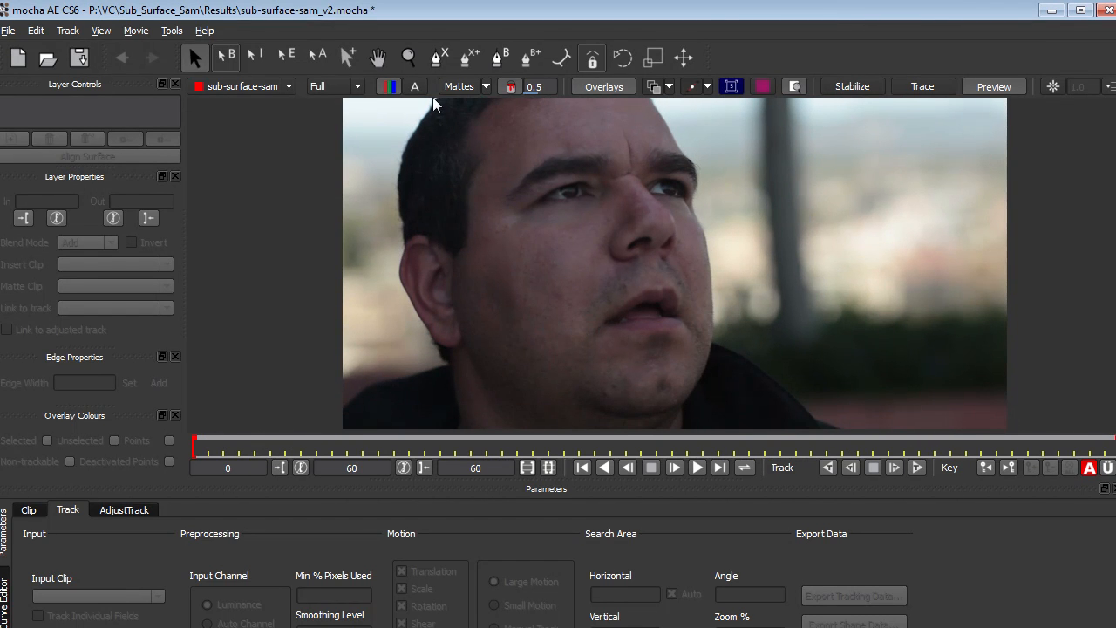
left_click(503, 61)
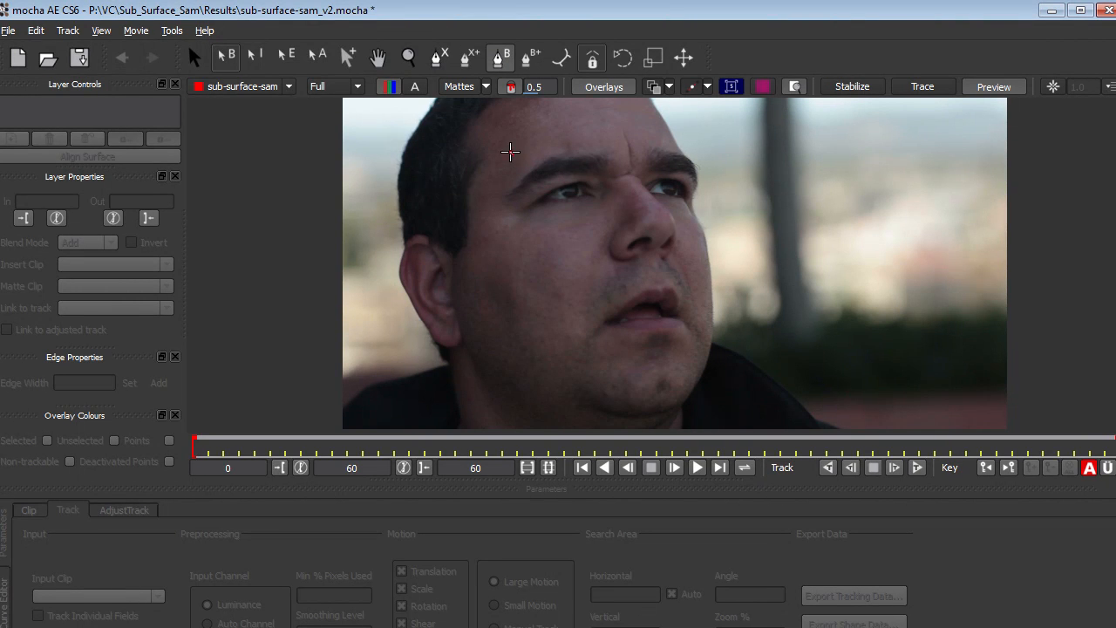
left_click(511, 153)
left_click(544, 216)
left_click(618, 222)
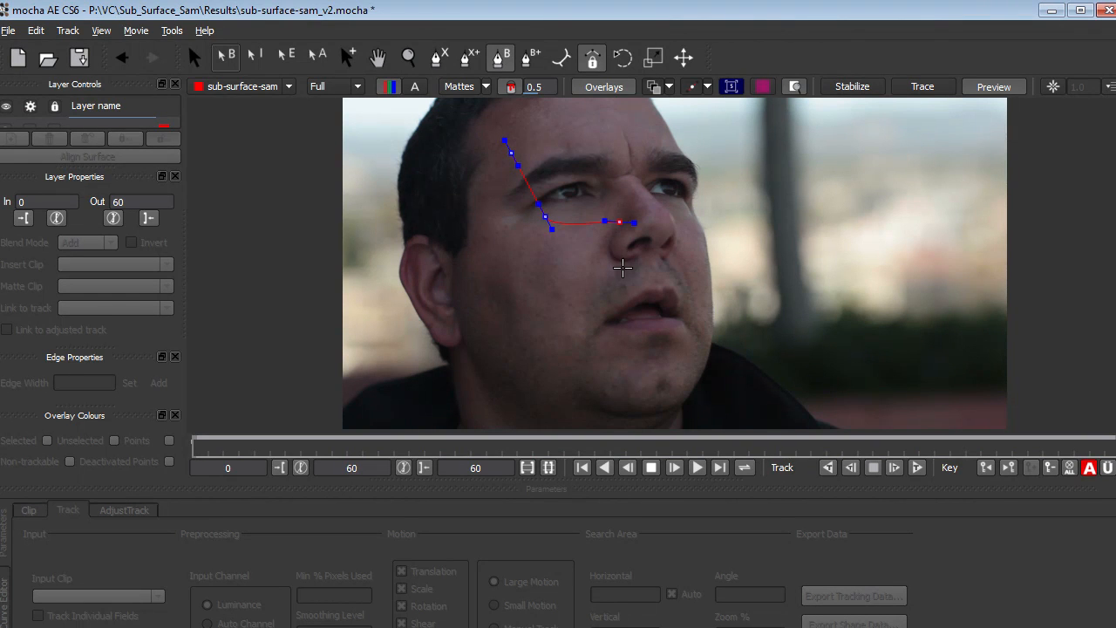
left_click(600, 301)
left_click(475, 243)
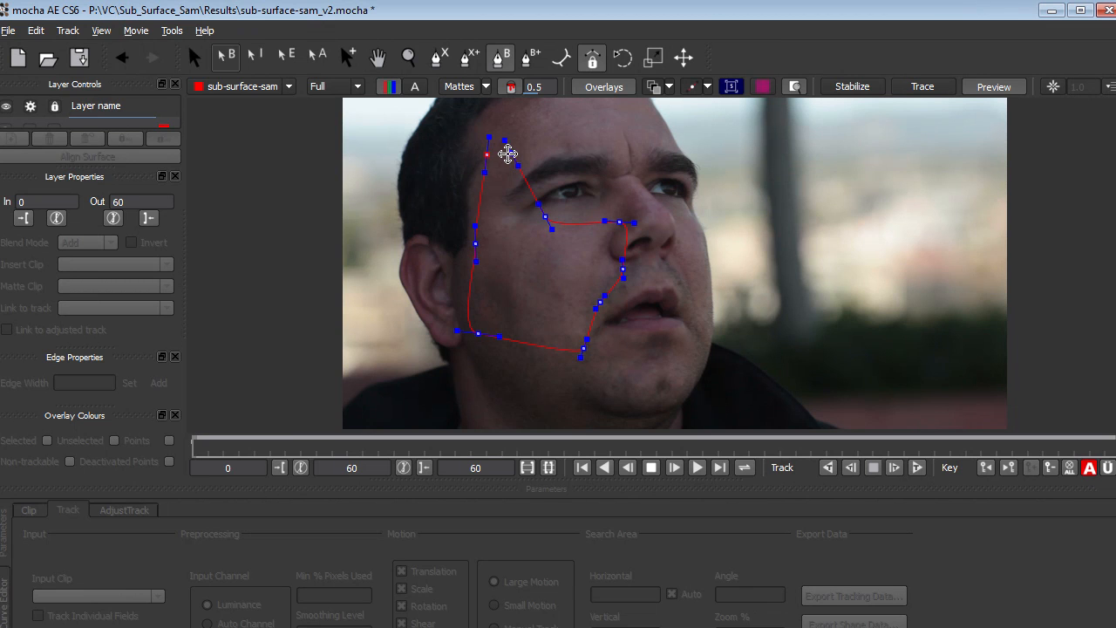
right_click(508, 154)
Step: Refine the spline by repositioning its points at the jaw, under the eye and on the temple
left_click_drag(479, 333, 520, 352)
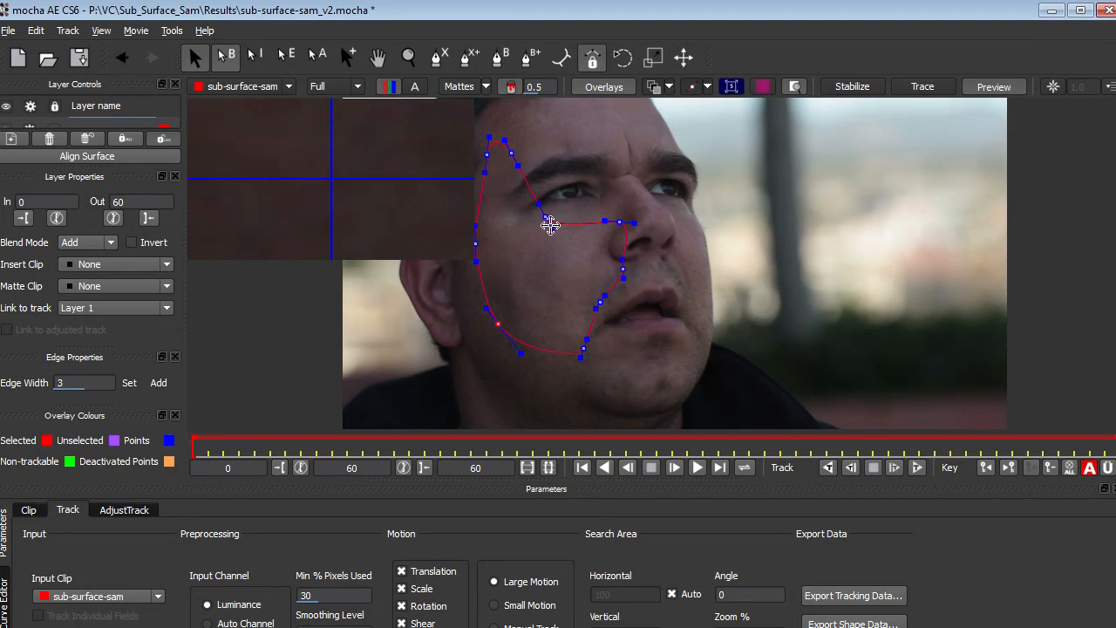
left_click_drag(498, 325, 499, 328)
mouse_move(544, 216)
left_mouse_down()
mouse_move(583, 194)
mouse_move(553, 212)
left_mouse_up()
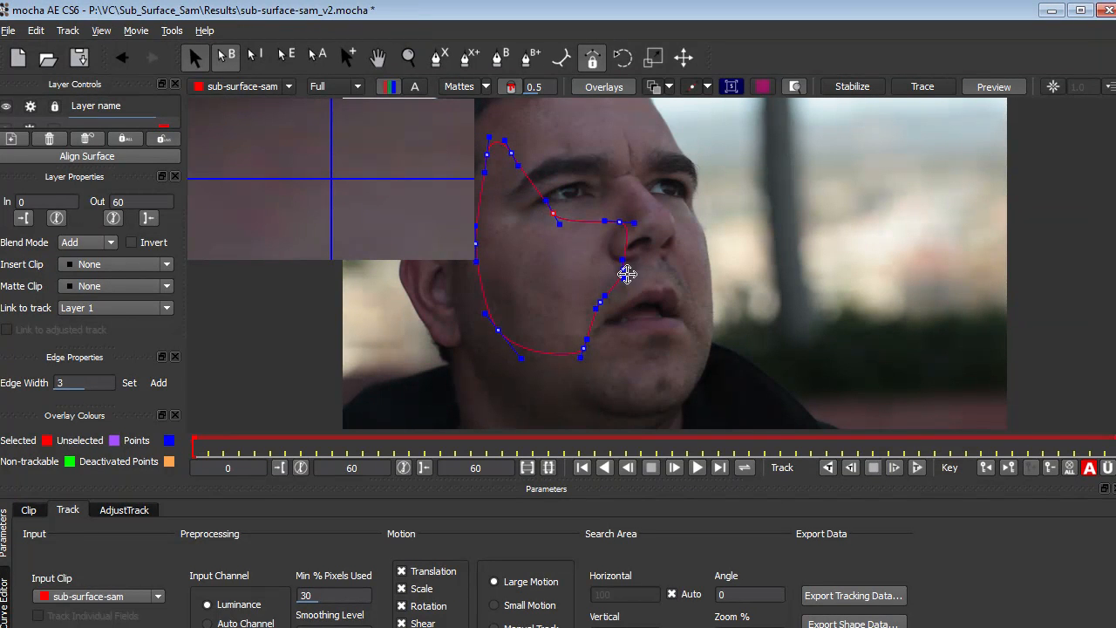
left_click_drag(486, 155, 513, 157)
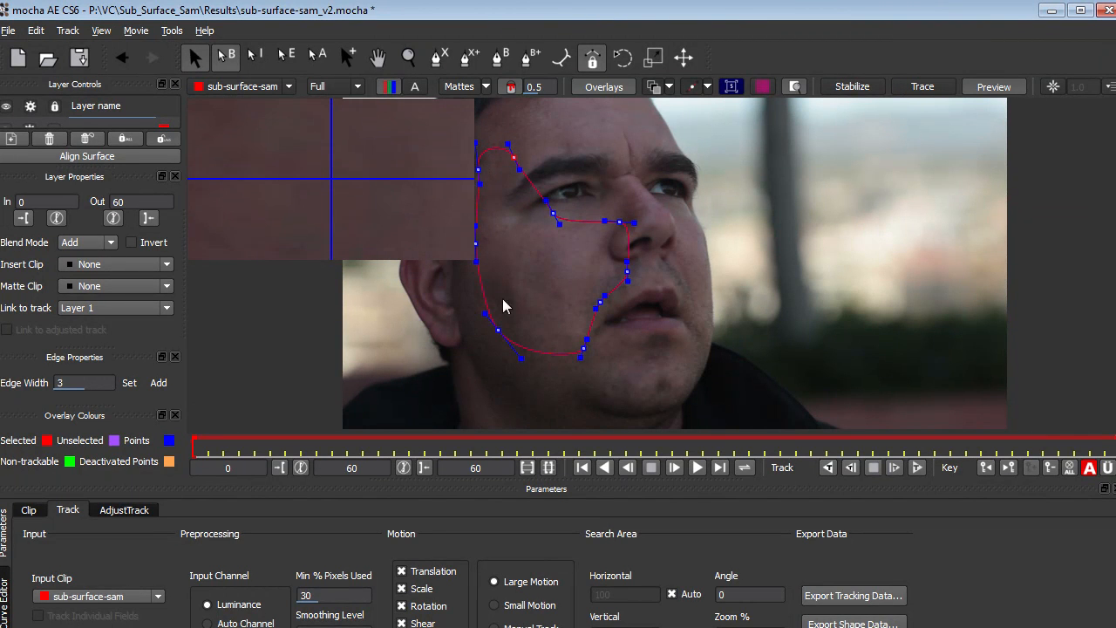
left_click_drag(498, 329, 490, 338)
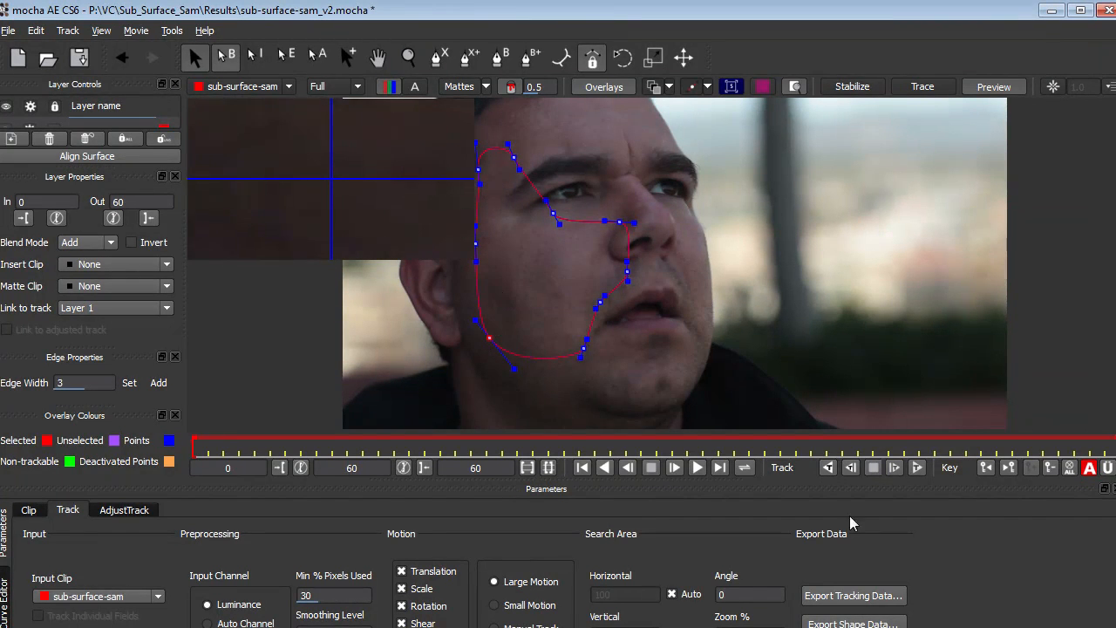
Step: Track the cheek shape backwards through the clip and scrub through the result to check it
left_click(827, 471)
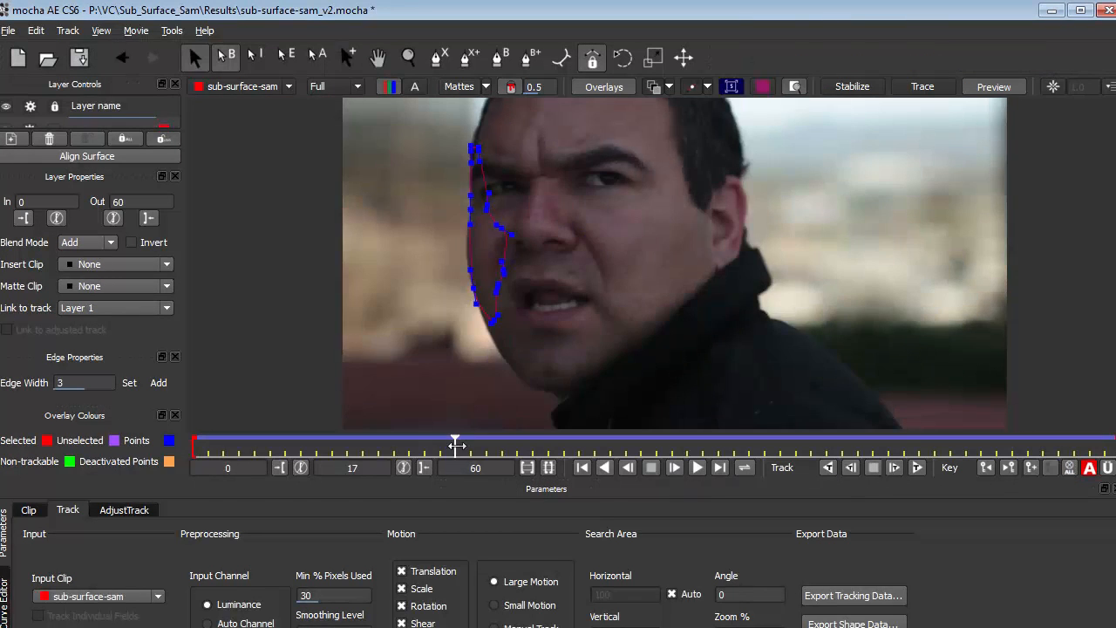
left_click_drag(457, 447, 1115, 447)
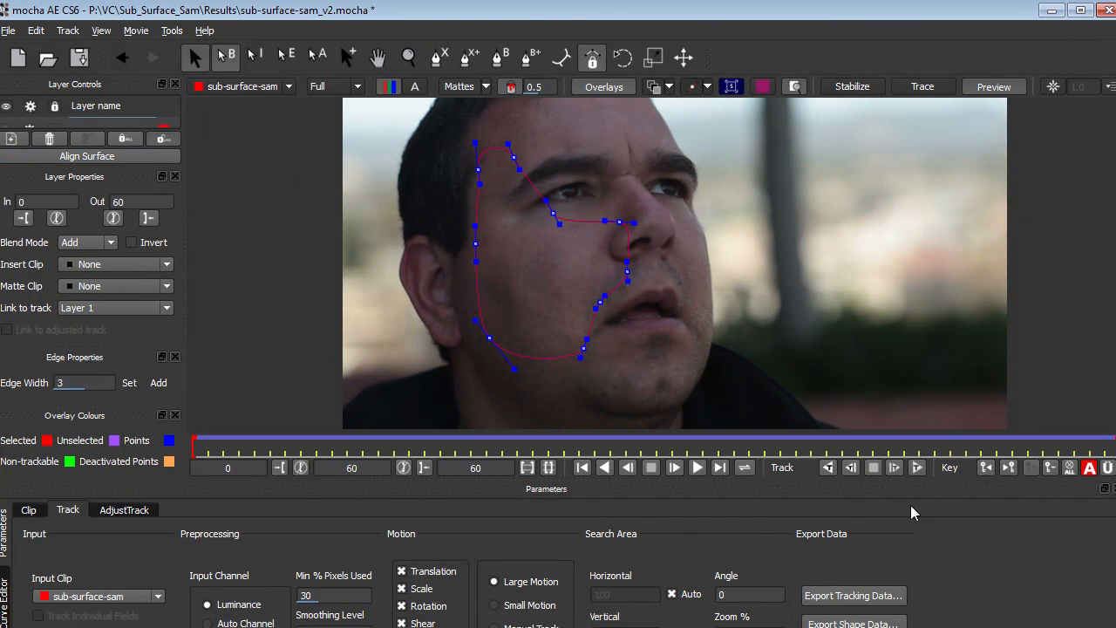
Step: Export the tracking data to the clipboard as After Effects Corner Pin (corner pin only, supports RG Warp and mochaImport)
left_click(858, 600)
left_click(459, 332)
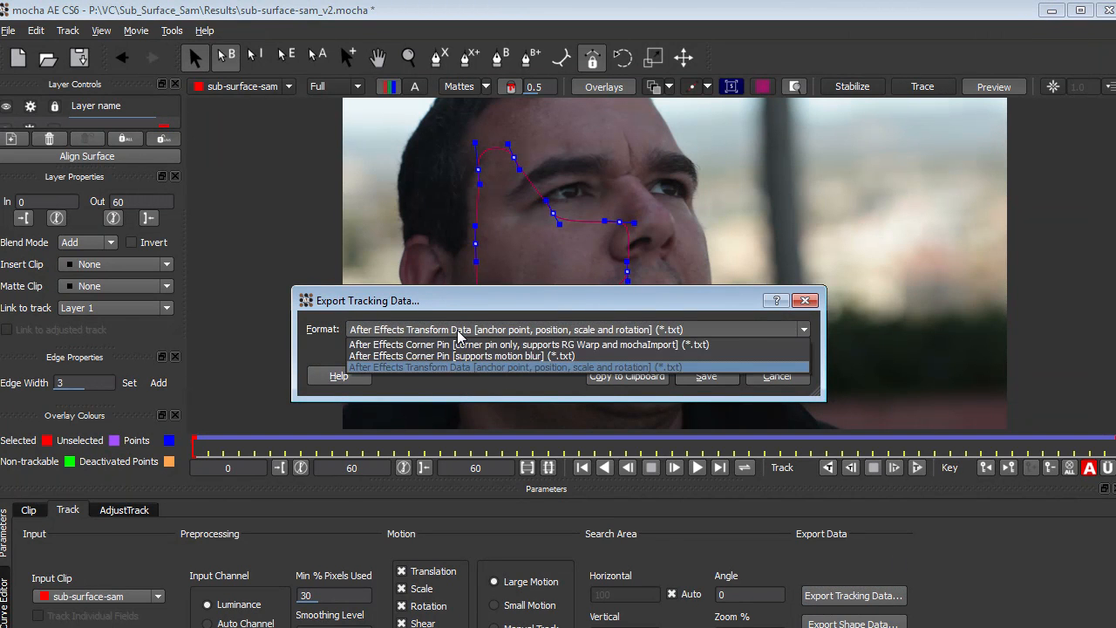
left_click(416, 345)
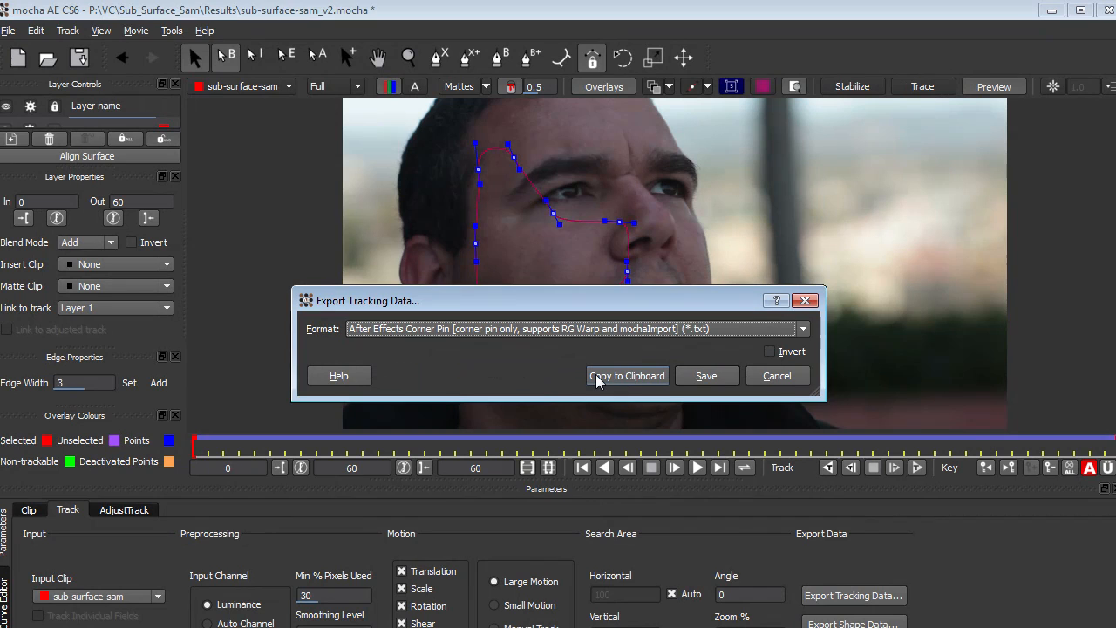
left_click(627, 376)
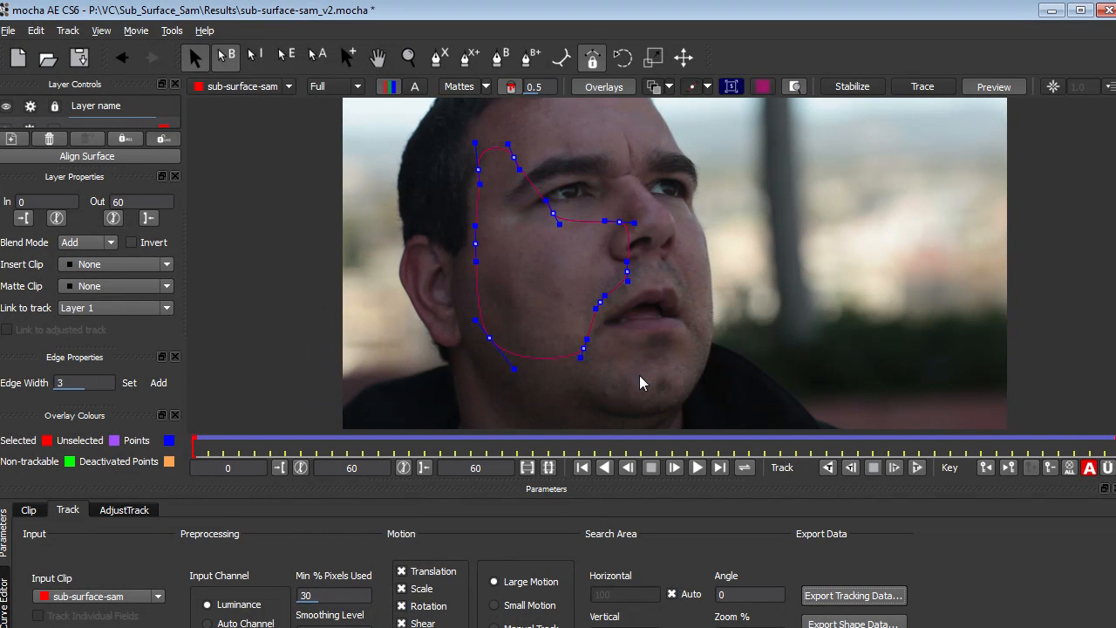
Step: Switch back to After Effects and create a new 1920 x 1080 black solid named Tracking_Data above the footage
key("alt+Tab")
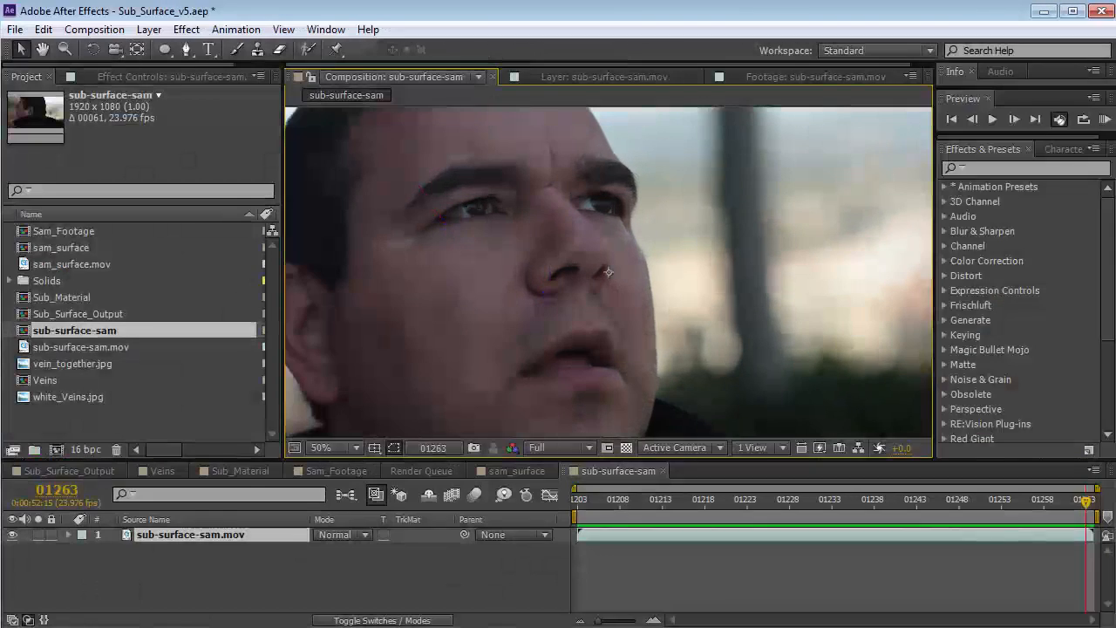
key("comma")
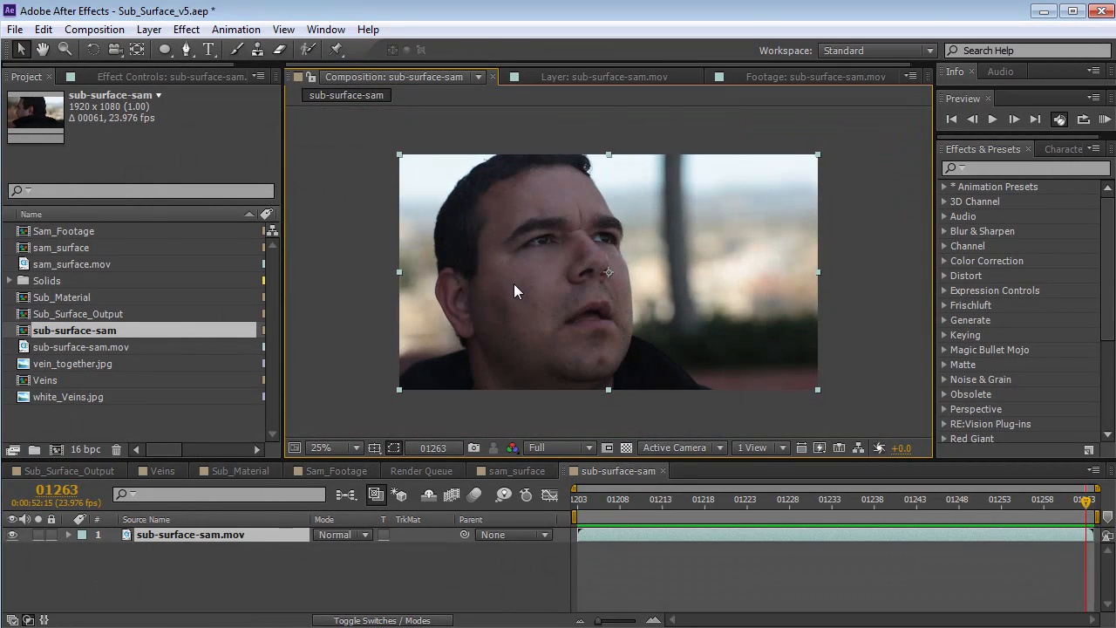
left_click(149, 29)
mouse_move(392, 49)
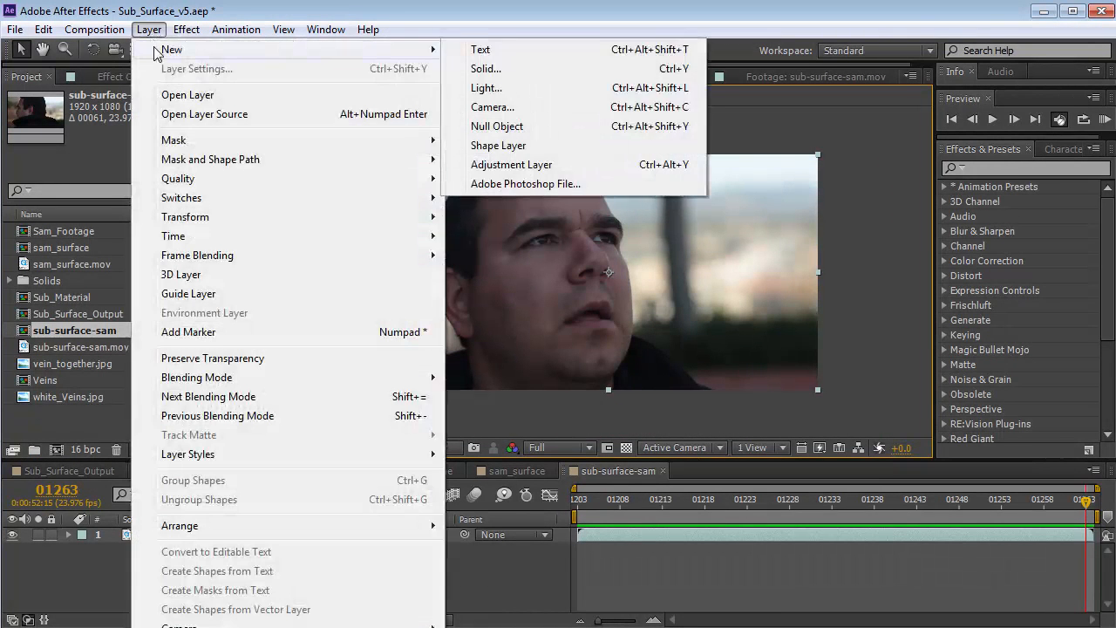
left_click(485, 68)
type("Tracking_Da")
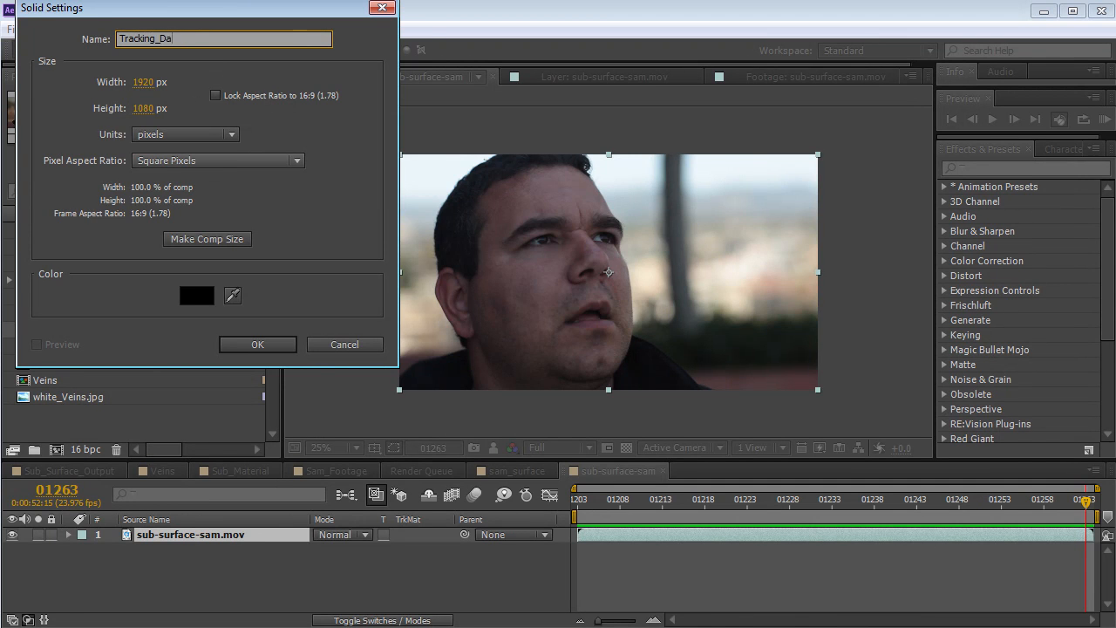
type("ta")
key("Return")
Step: Paste the copied tracking data onto the Tracking_Data solid at frame 01203, reveal its keyframes and scrub to check the motion
left_click(601, 509)
left_click_drag(600, 506, 577, 507)
left_click_drag(569, 458, 569, 436)
left_click(43, 29)
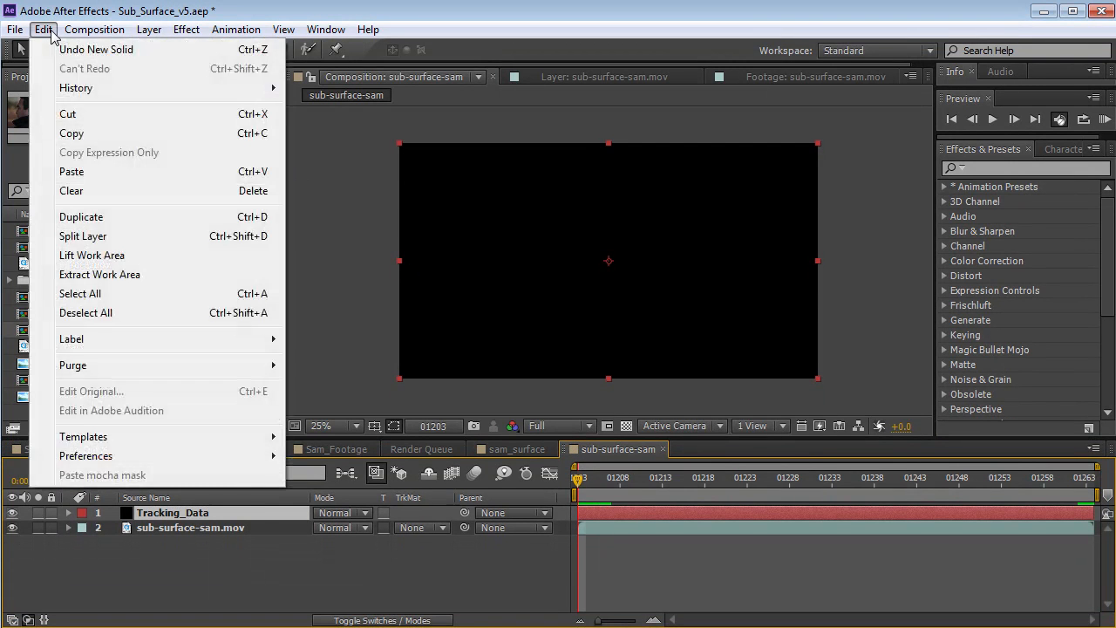
left_click(74, 172)
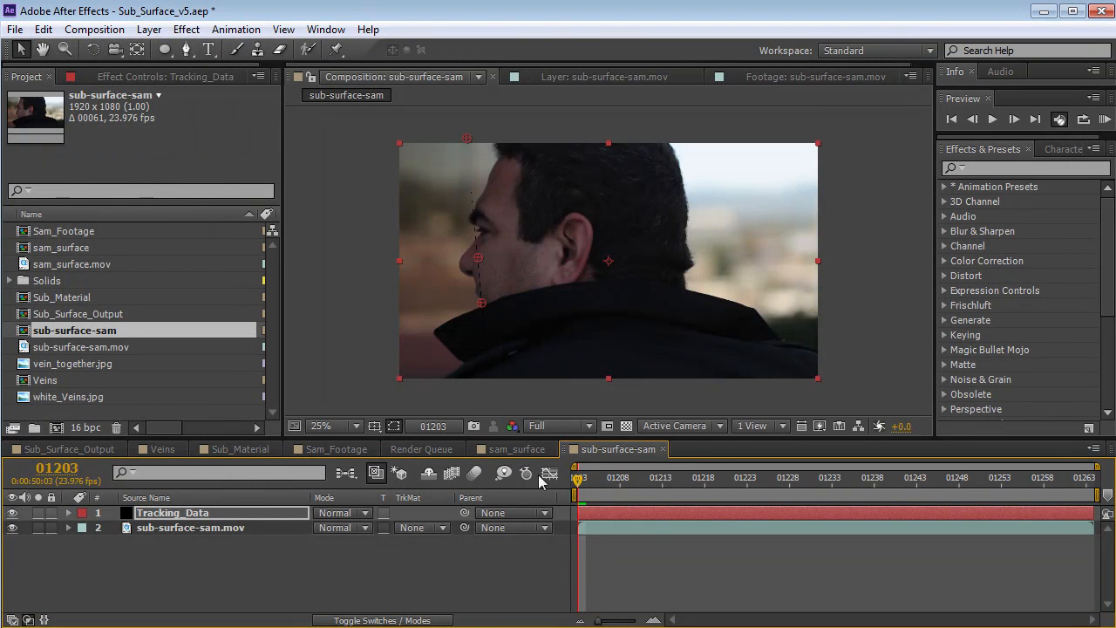
key("u")
left_click_drag(614, 485, 739, 493)
Step: Apply the Grid effect to the Tracking_Data solid and place it above Corner Pin in the effect order
left_click(1007, 169)
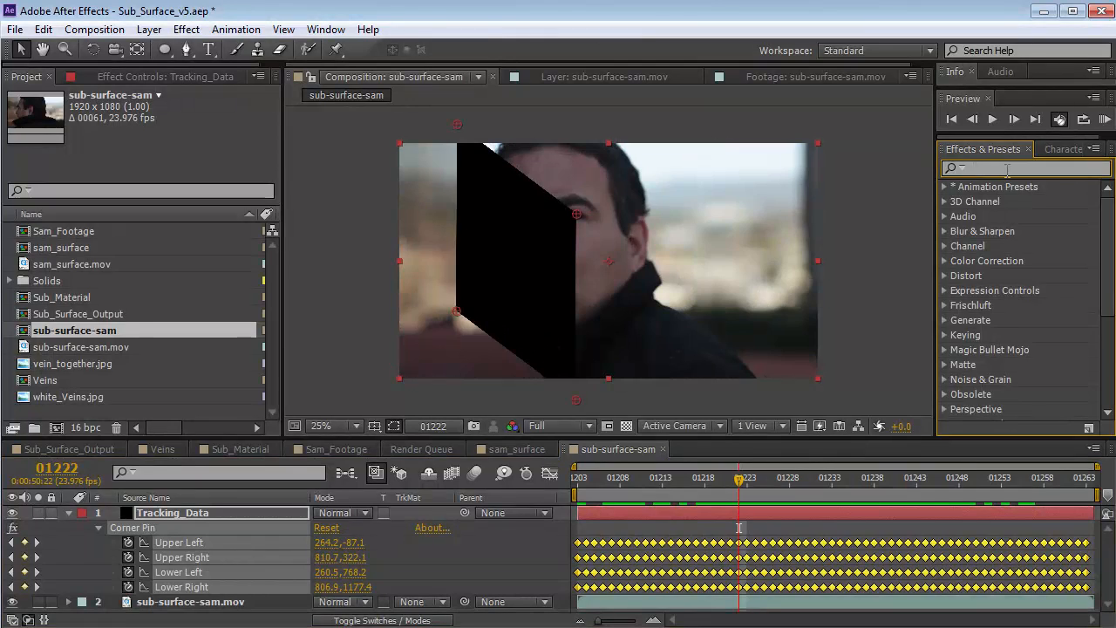
type("grid")
scroll(1100, 319, "down", 2)
left_click_drag(991, 383, 830, 513)
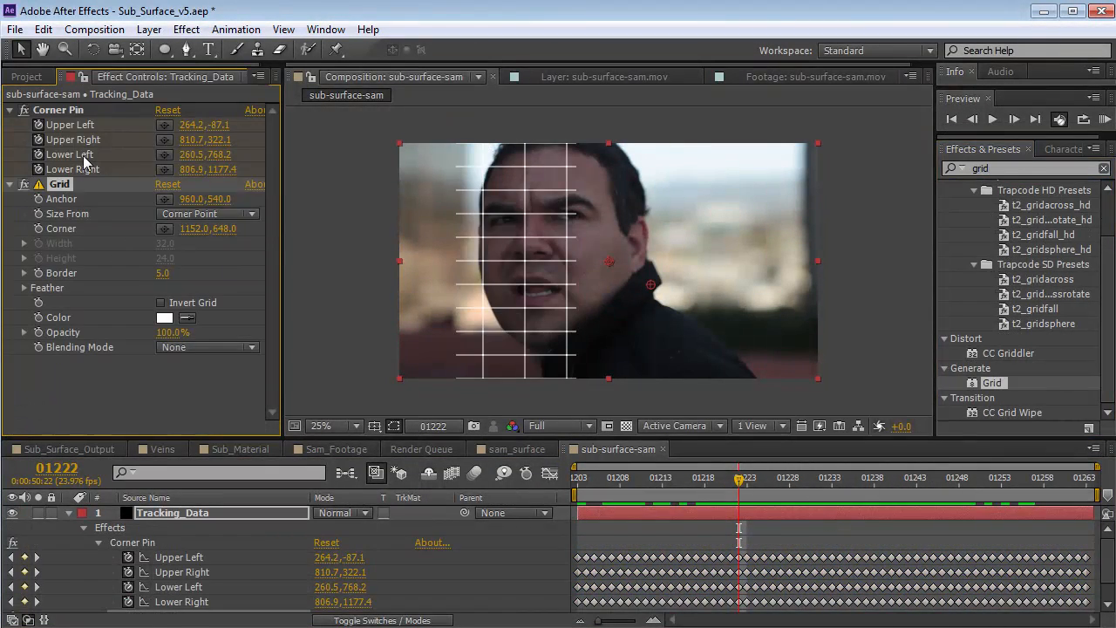
left_click_drag(60, 187, 63, 104)
Step: Go to frame 01239, set the preview resolution to Half and set the Grid effect's border to 16
left_click_drag(739, 490, 885, 491)
scroll(553, 426, "down", 1)
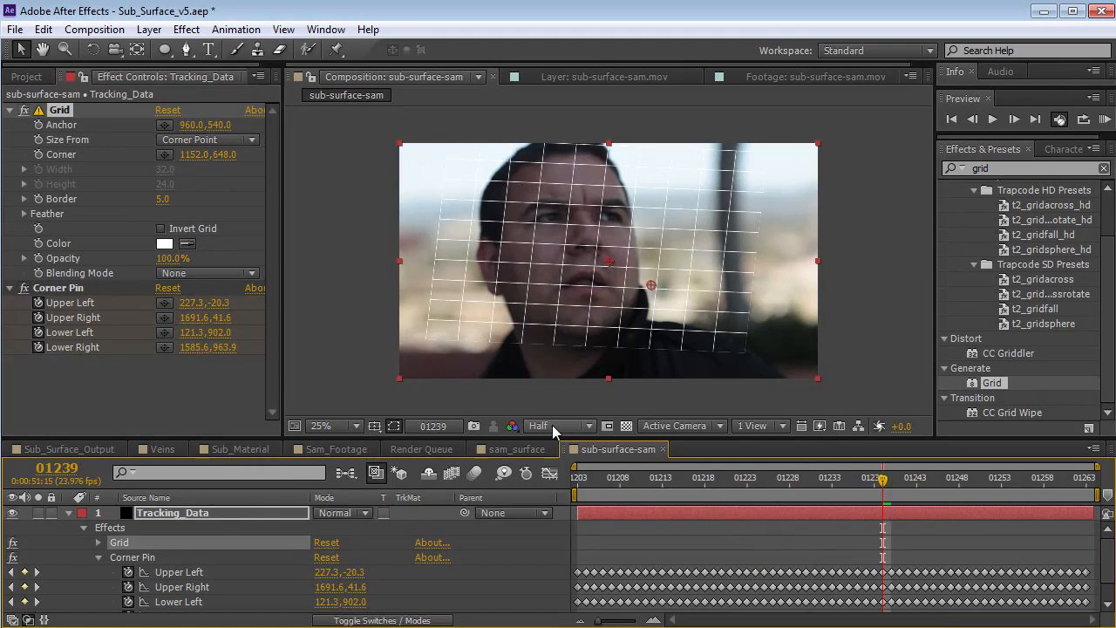
left_click_drag(162, 202, 201, 202)
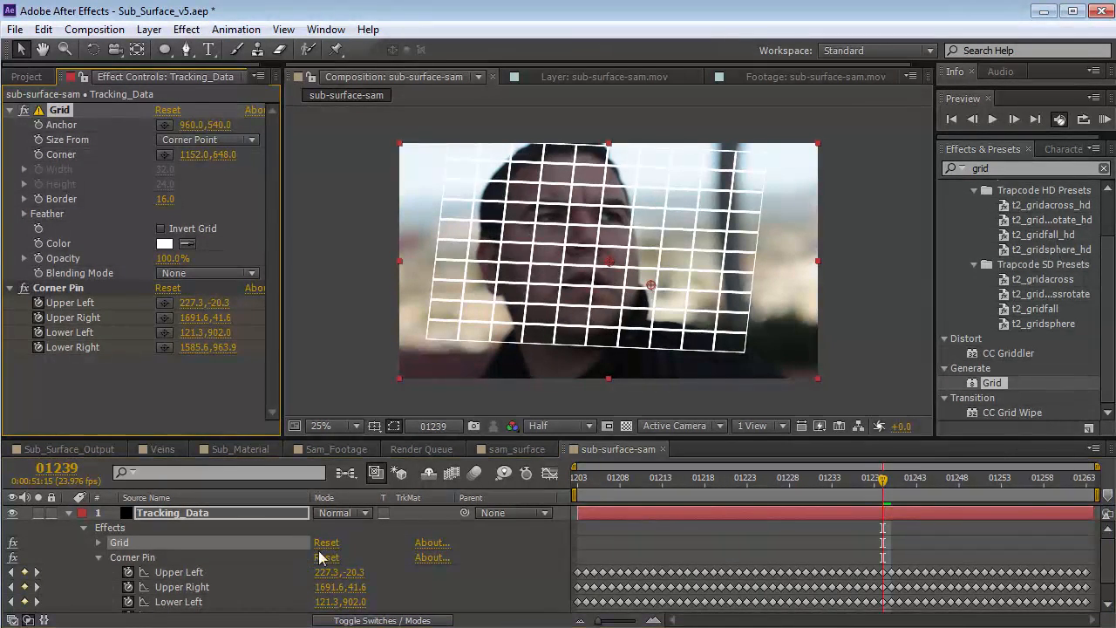
Step: Lower the Tracking_Data layer's opacity to 47% and check the grid against the cheek through frames 01249 to 01263
key("t")
left_click_drag(323, 528, 288, 528)
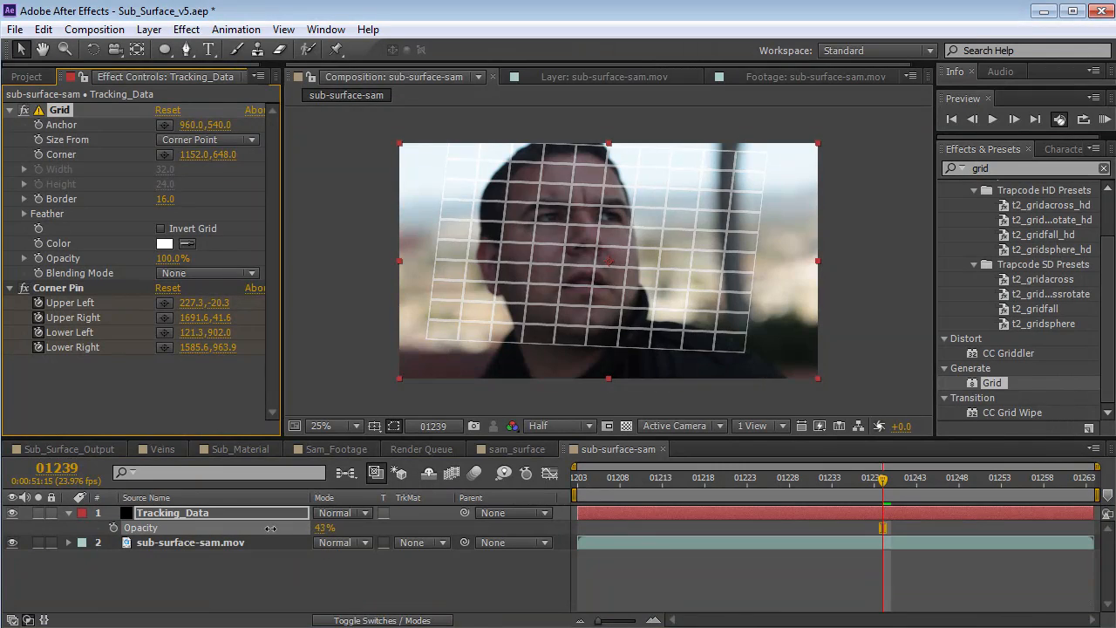
left_click_drag(885, 480, 968, 499)
key("g")
scroll(518, 315, "up", 2)
key("space")
left_click_drag(523, 309, 552, 237)
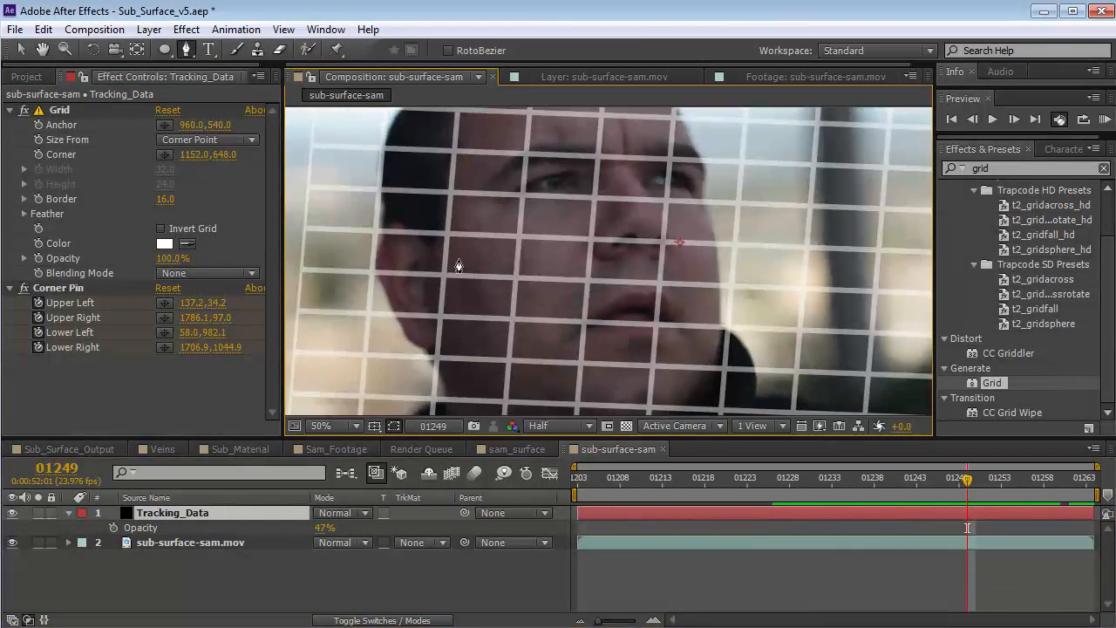
left_click_drag(1006, 484, 1107, 513)
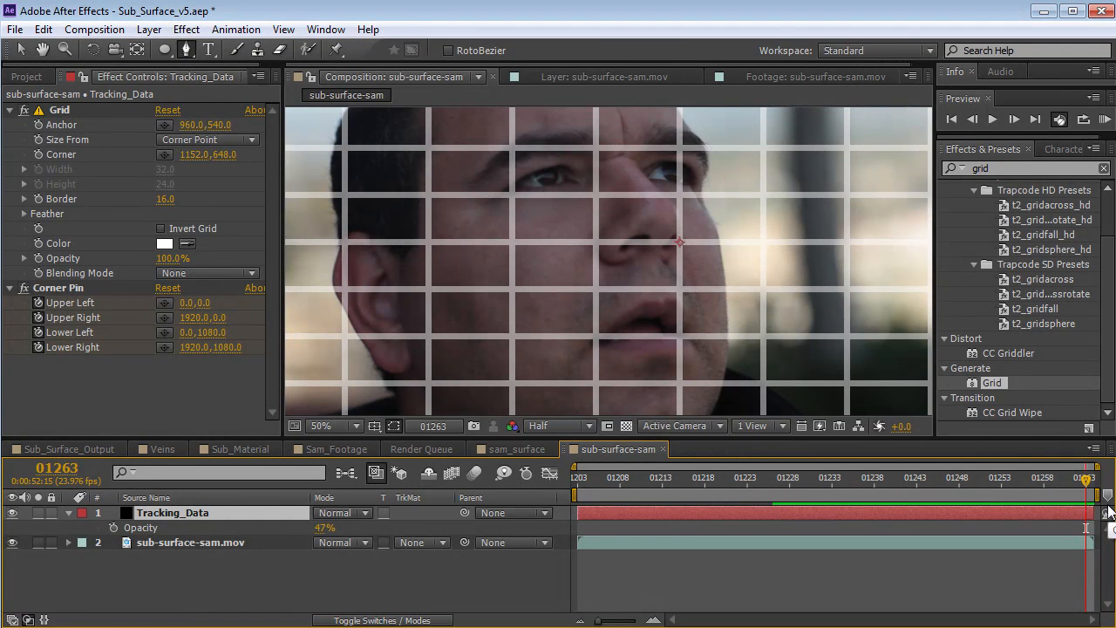
Step: Hide the Tracking_Data layer and leave the composition on its last frame, 01263
left_click(12, 514)
scroll(610, 254, "down", 2)
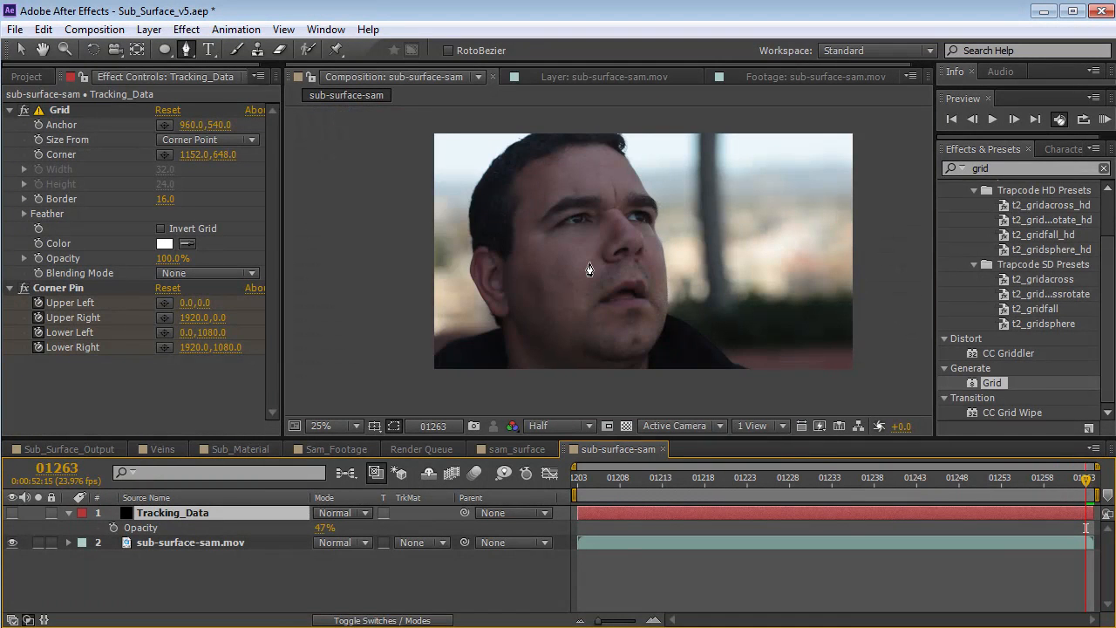
key("v")
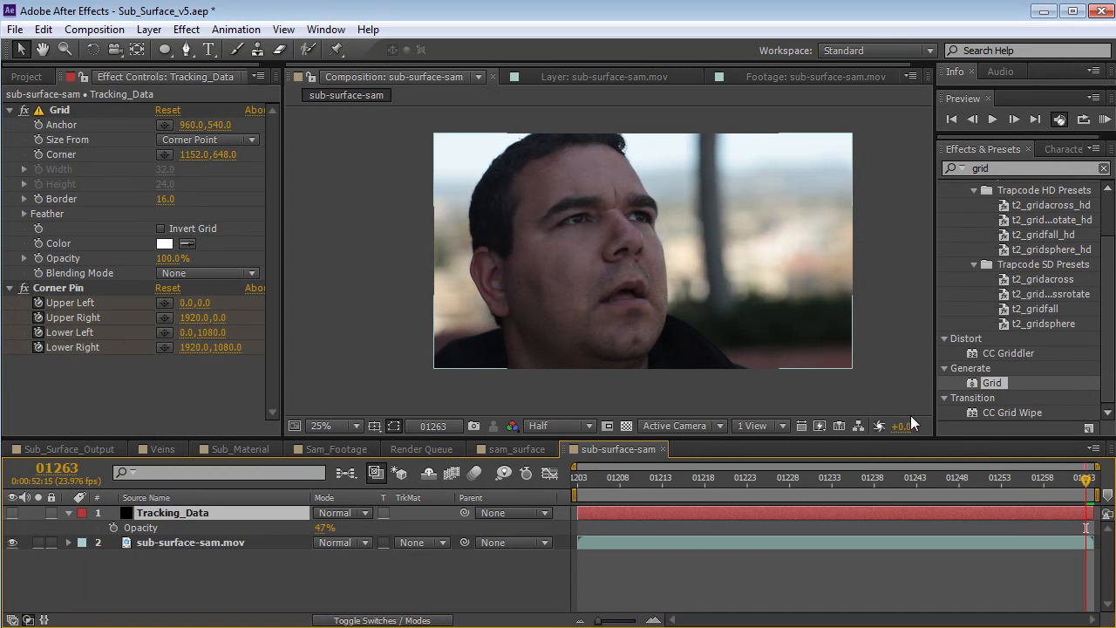
left_click_drag(1065, 479, 1102, 477)
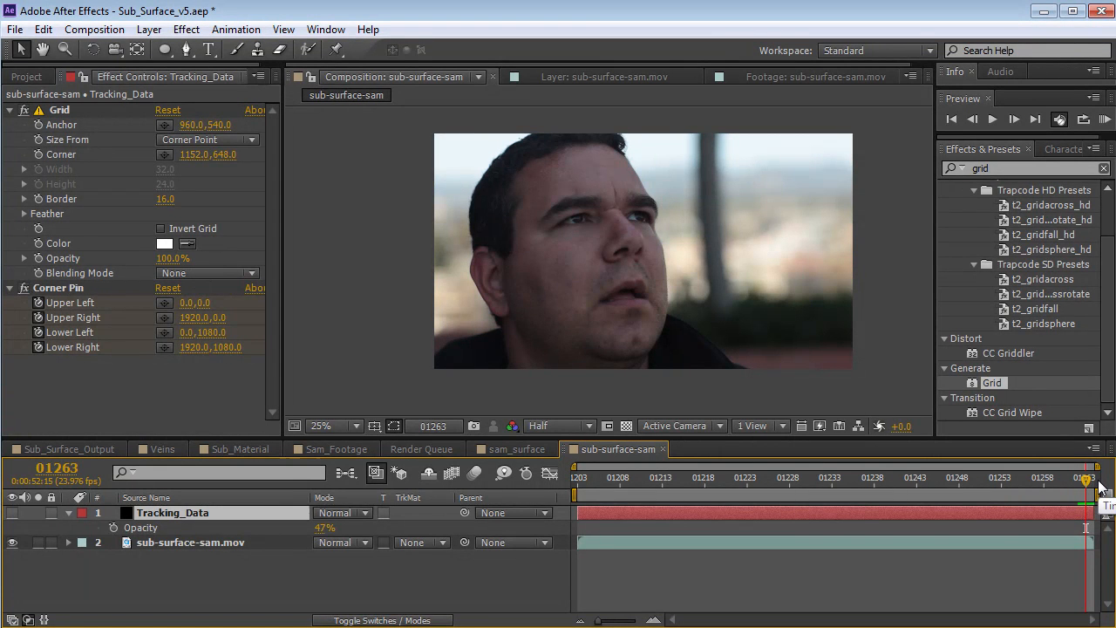
key("ctrl+0")
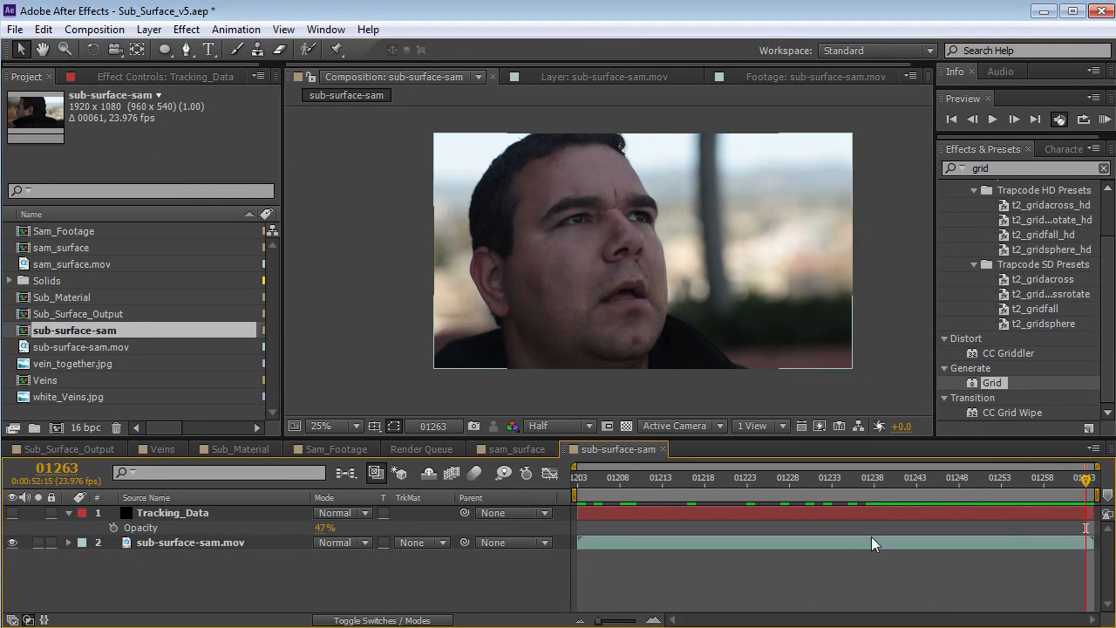
Step: Create a new 1920 x 1080 black solid named Noise above the Tracking_Data layer
left_click(149, 29)
mouse_move(175, 49)
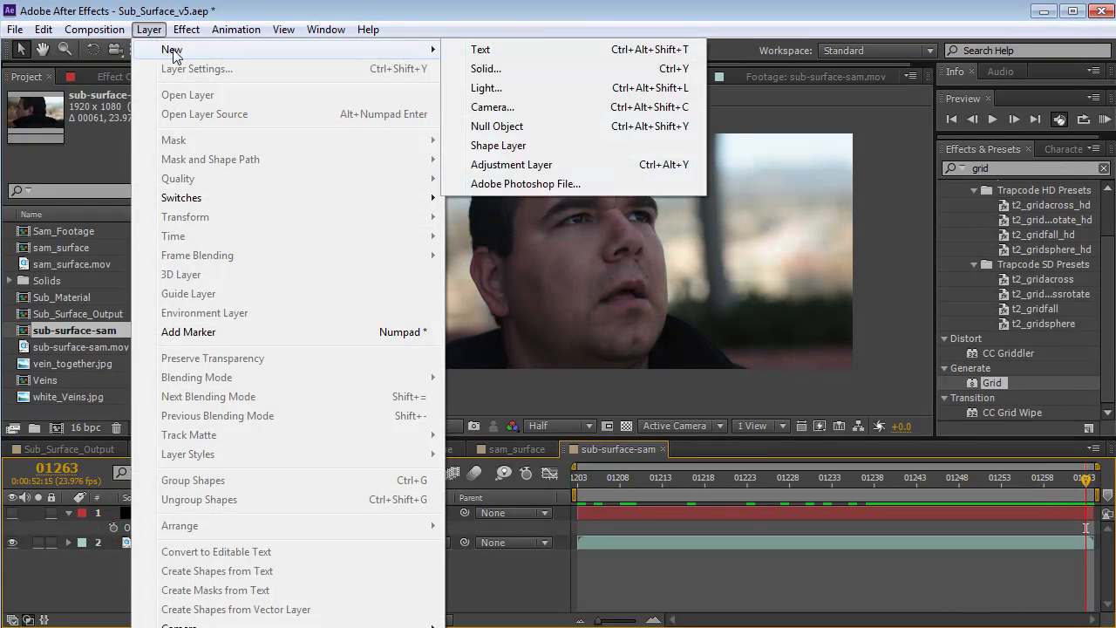
left_click(475, 67)
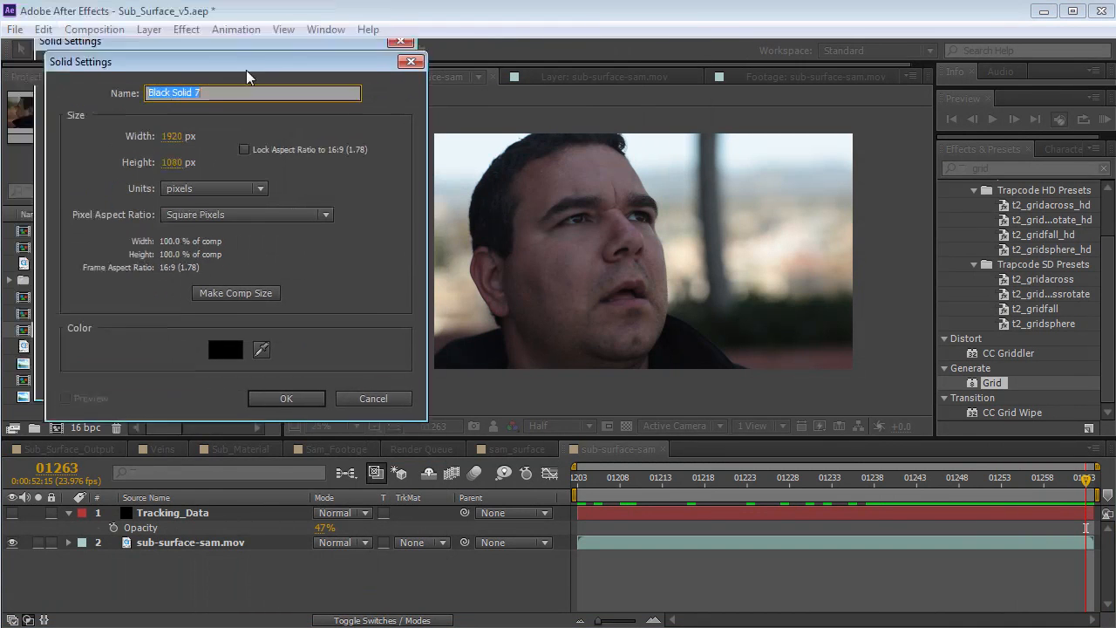
key("BackSpace")
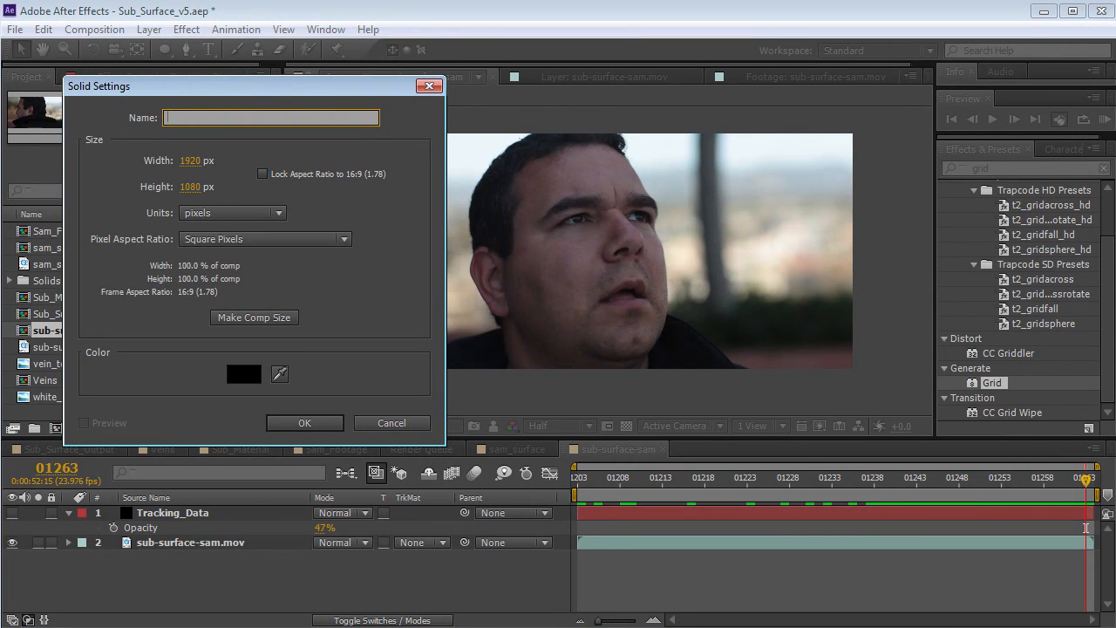
key("Return")
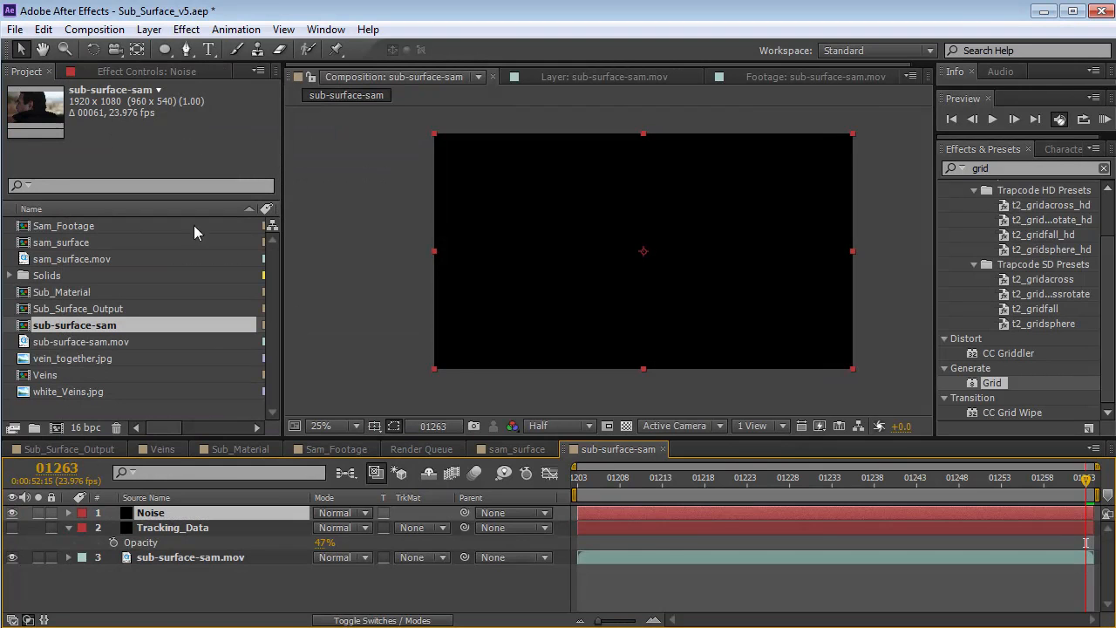
Step: Find the Fractal Noise effect and apply it to the Noise solid
left_click(1019, 168)
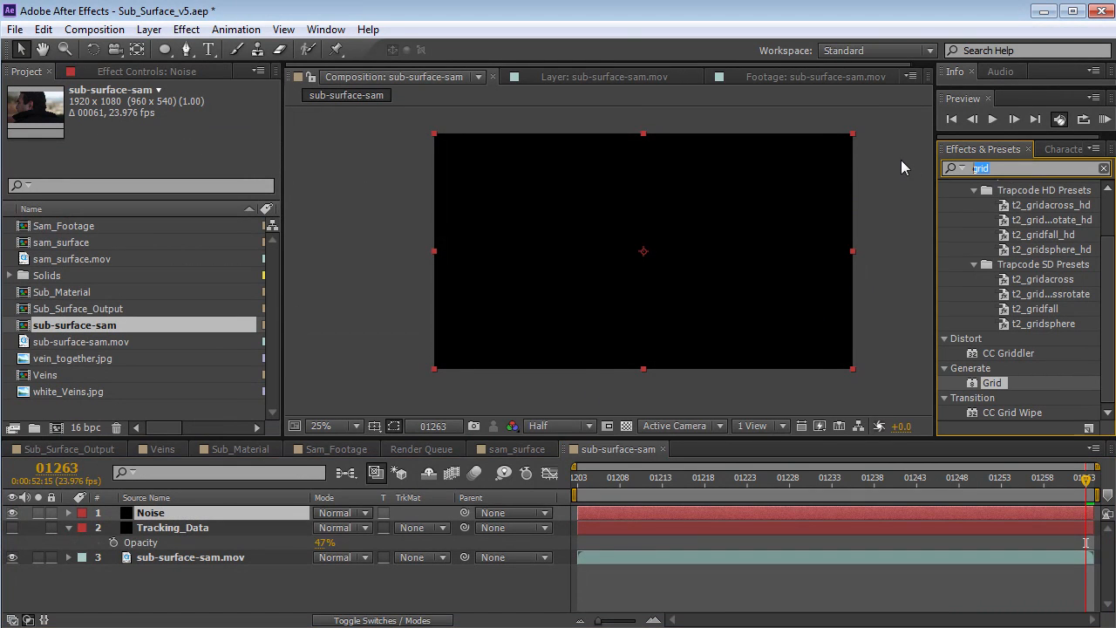
type("Fractal")
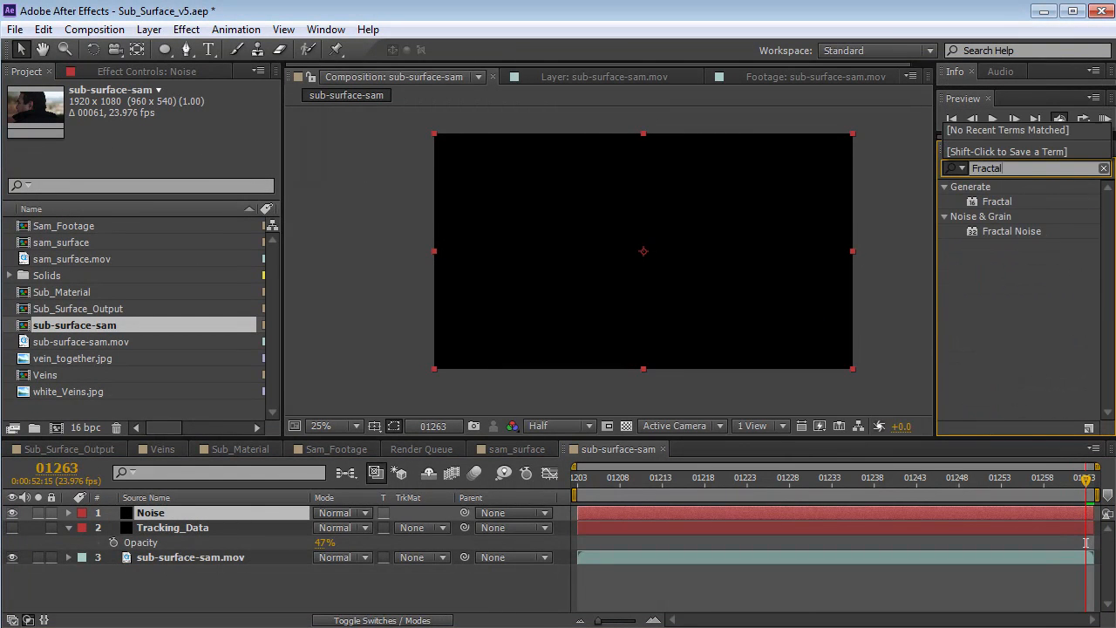
left_click_drag(1012, 231, 197, 518)
scroll(609, 261, "up", 2)
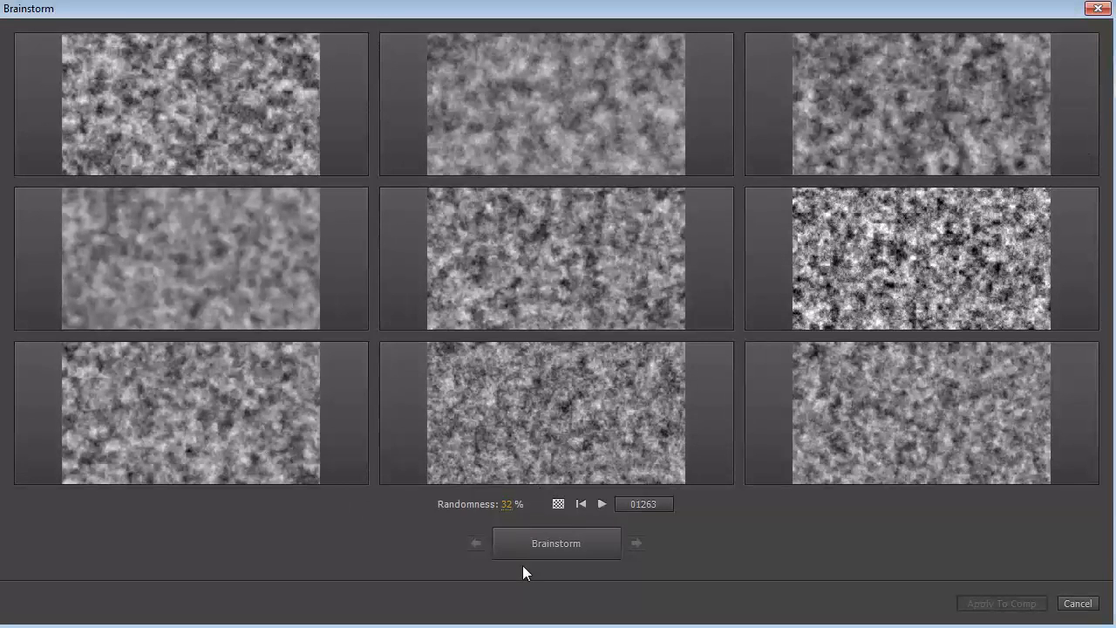
Step: Generate successive rounds of Fractal Noise variations in Brainstorm, raising the randomness to 46%
left_click(548, 549)
left_click_drag(511, 511, 523, 511)
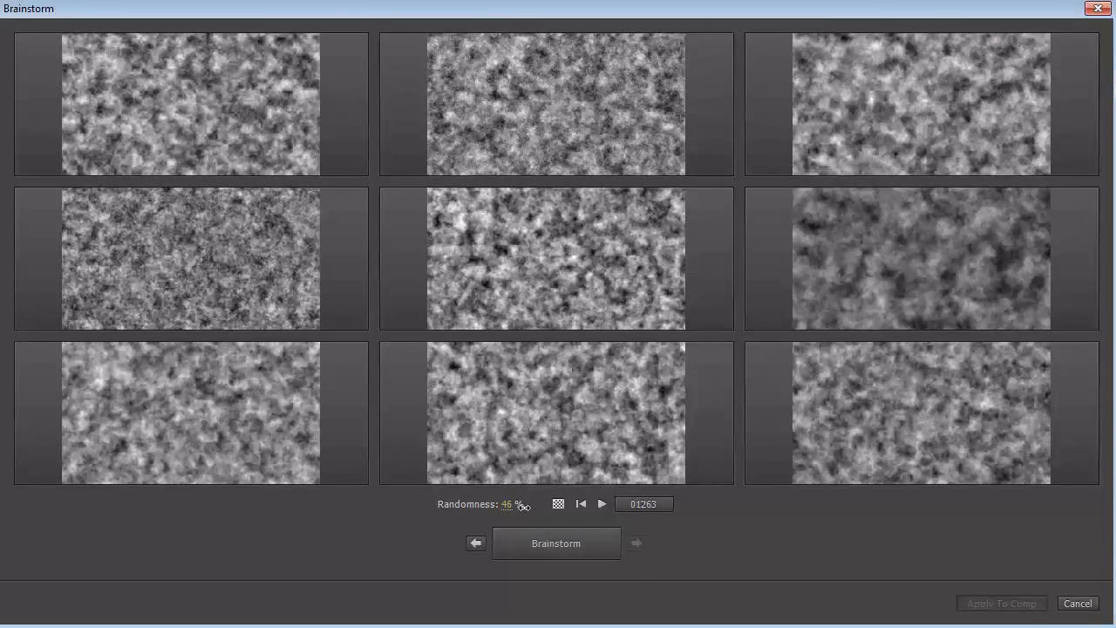
left_click(560, 541)
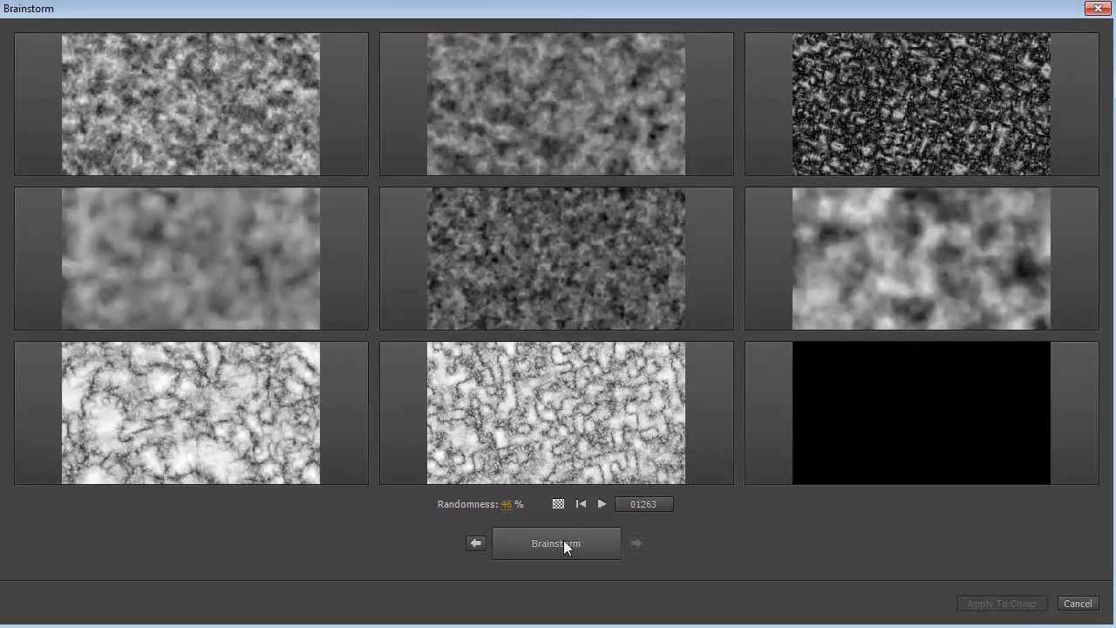
left_click(563, 544)
left_click(543, 538)
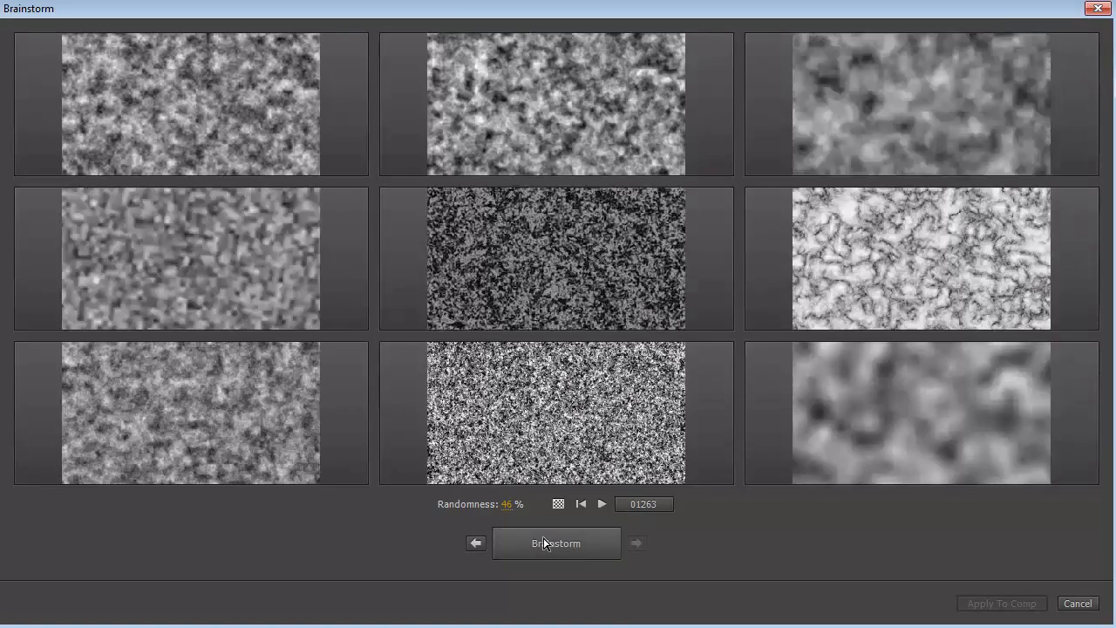
left_click(543, 537)
left_click(543, 539)
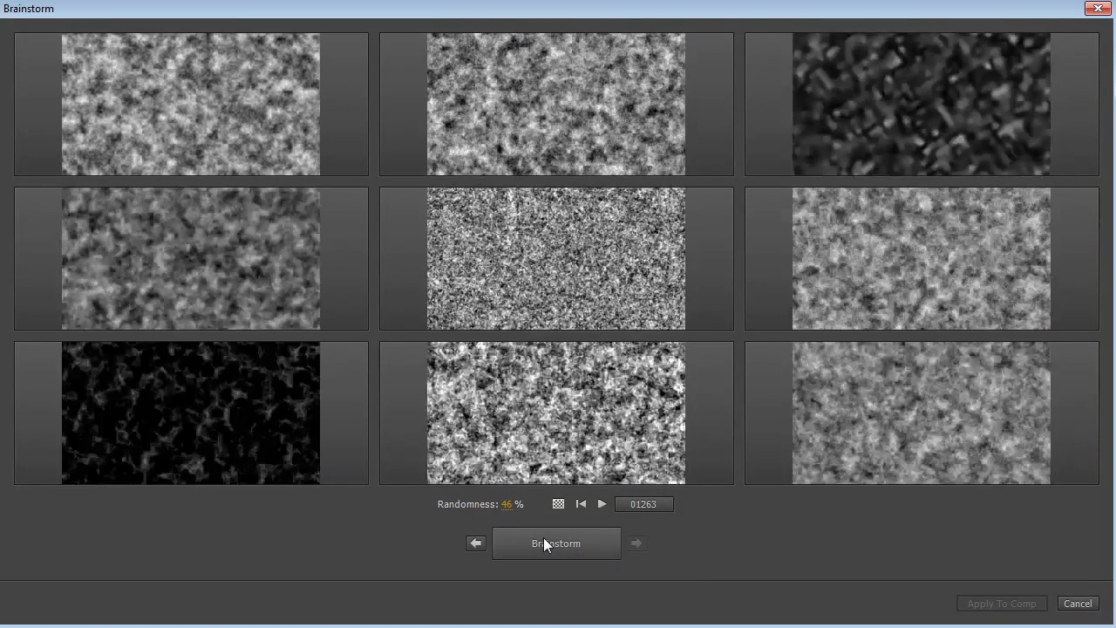
left_click(546, 537)
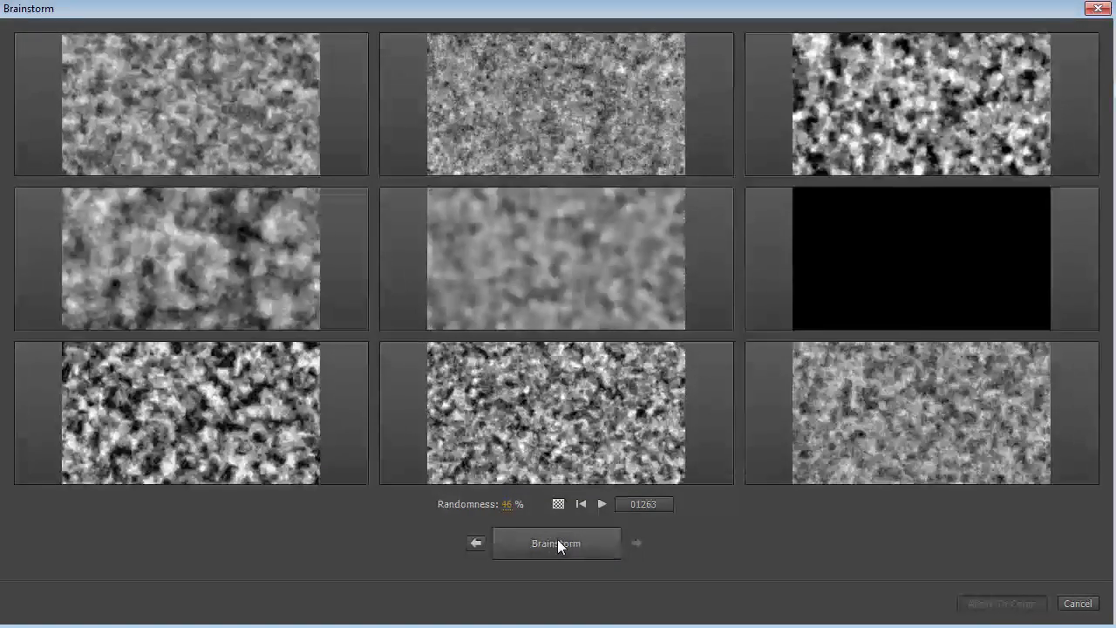
left_click(557, 539)
Step: Raise the Brainstorm randomness to 73%, generate several more rounds of variations and cancel without applying any
left_click_drag(511, 515, 530, 514)
left_click(538, 554)
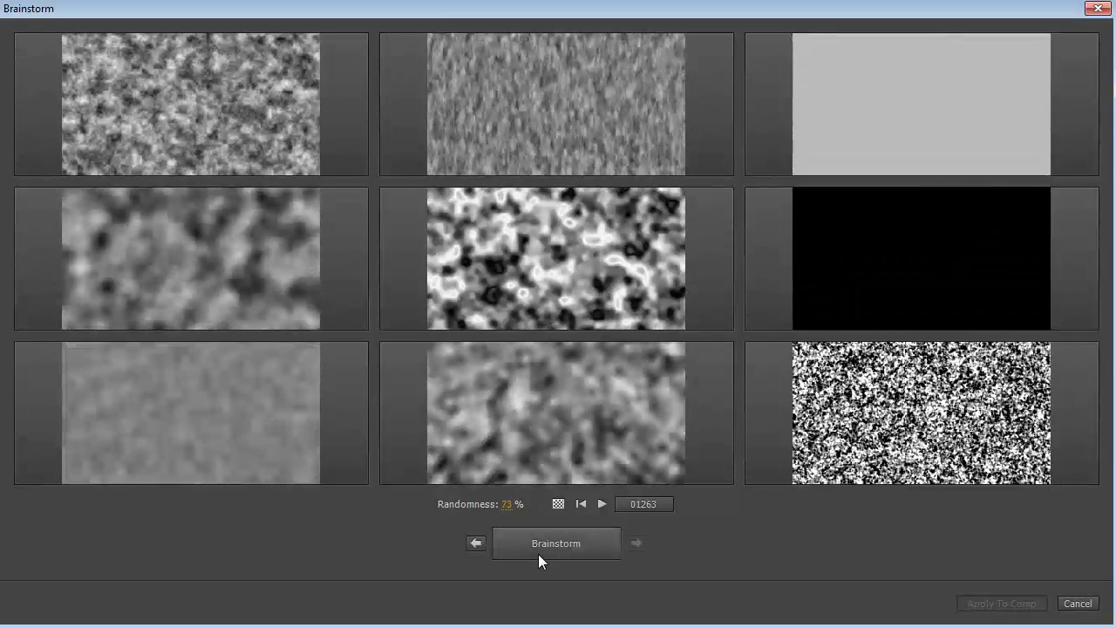
left_click(549, 544)
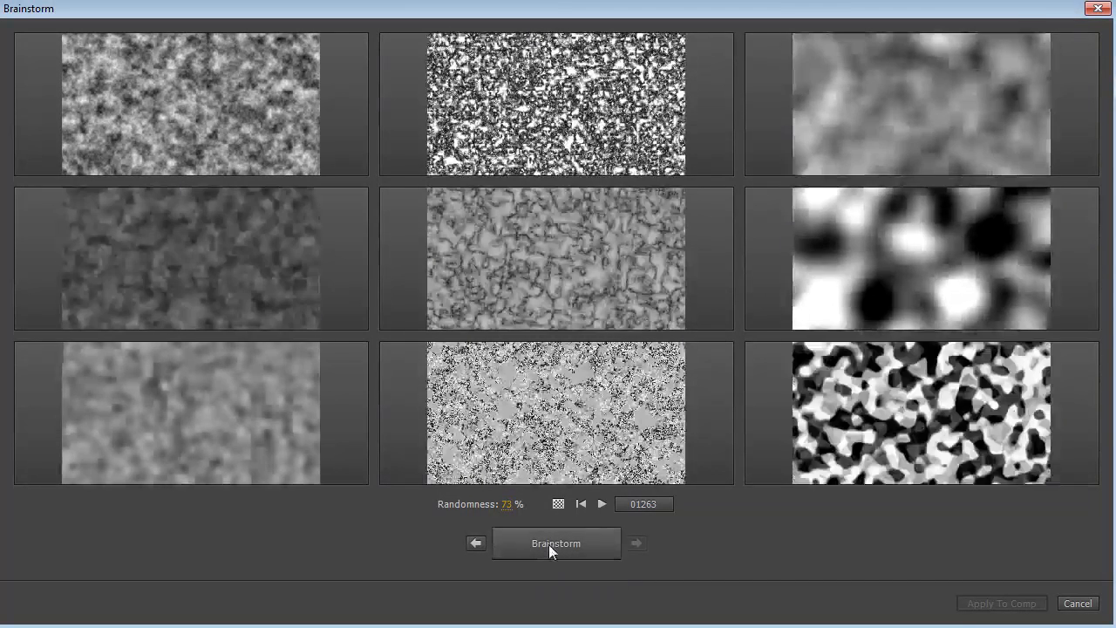
left_click(549, 544)
left_click(548, 544)
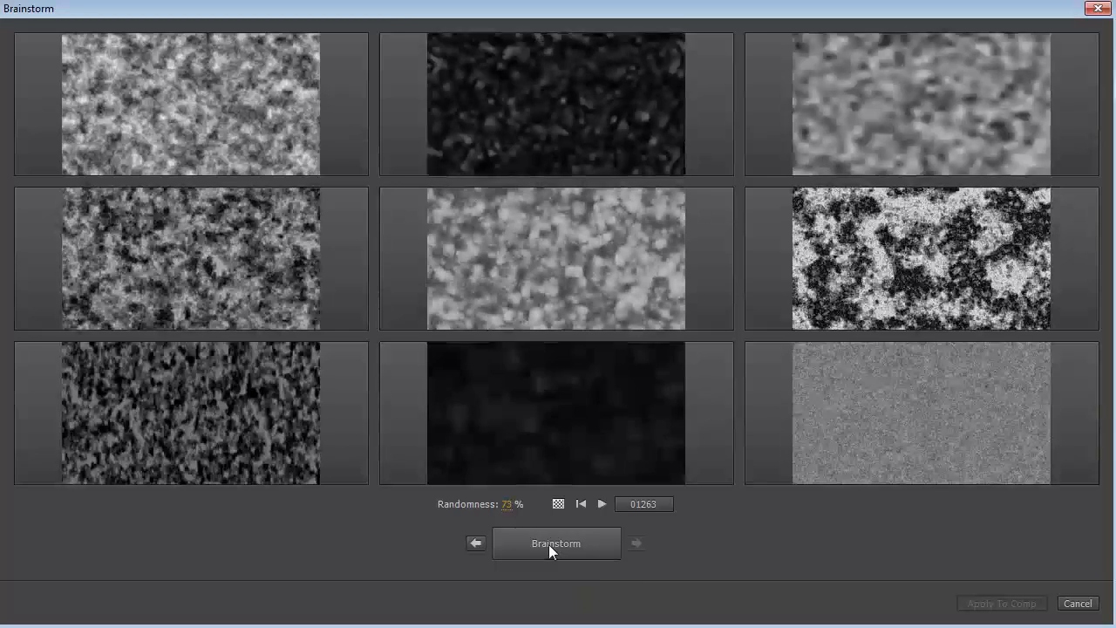
left_click(548, 544)
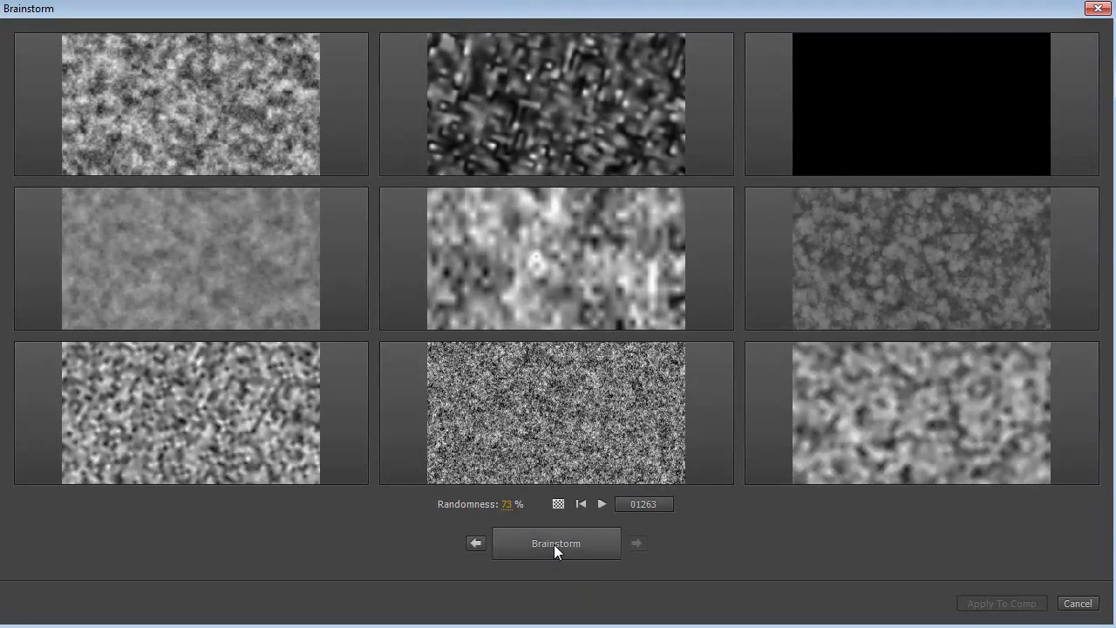
left_click(1075, 605)
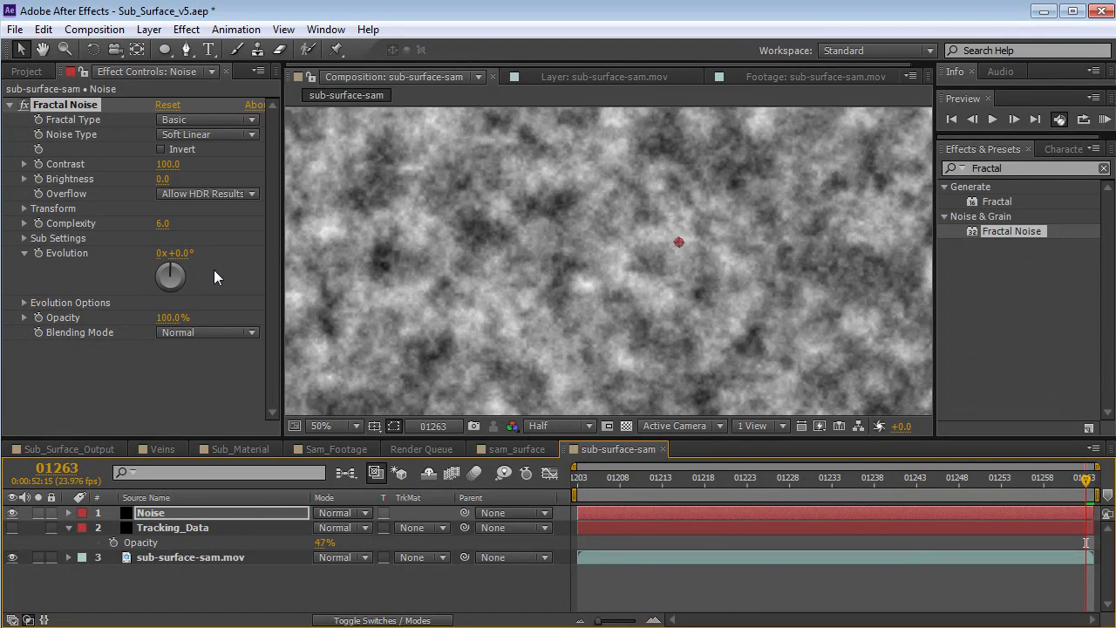
Step: Set the Fractal Noise type to Dynamic, with complexity 9.7 and evolution 76°
left_click(184, 120)
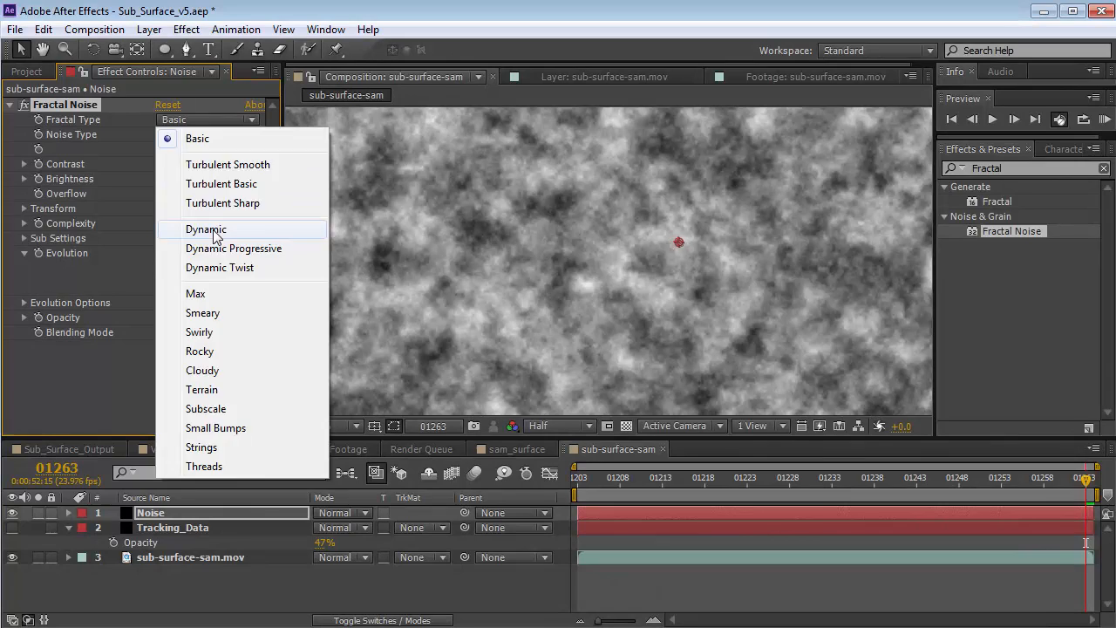
left_click(216, 229)
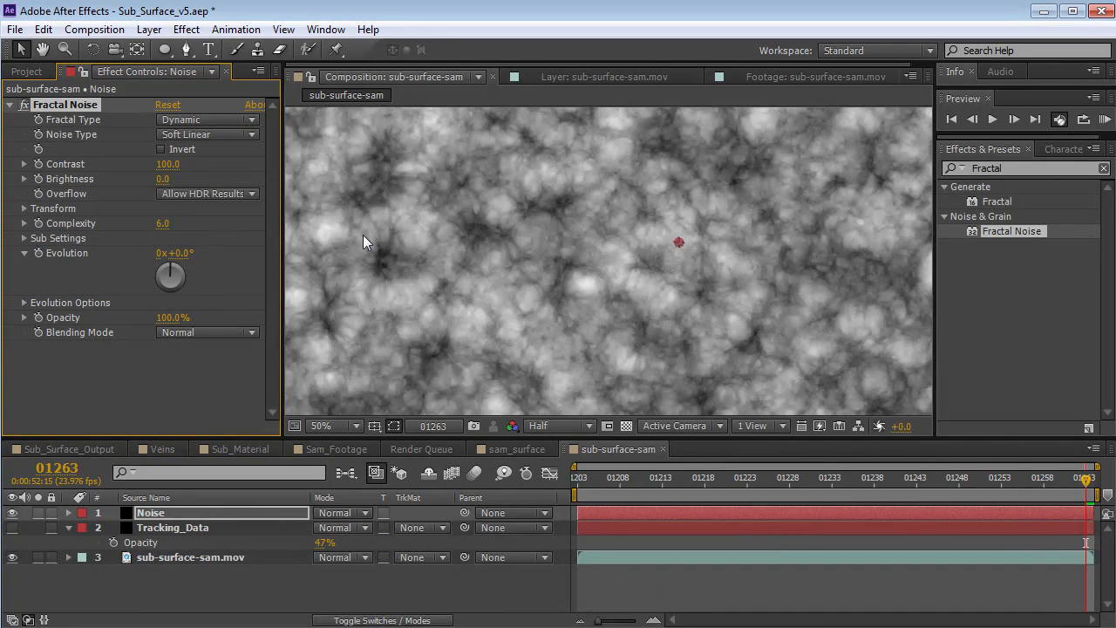
left_click_drag(181, 264, 289, 256)
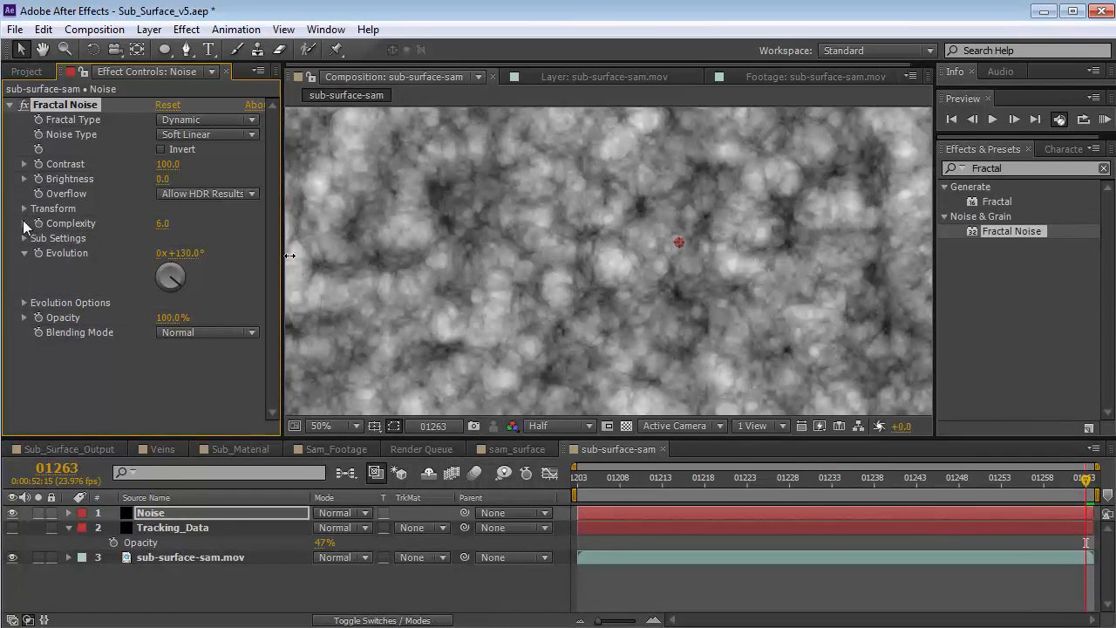
left_click_drag(162, 224, 188, 220)
left_click_drag(267, 215, 385, 225)
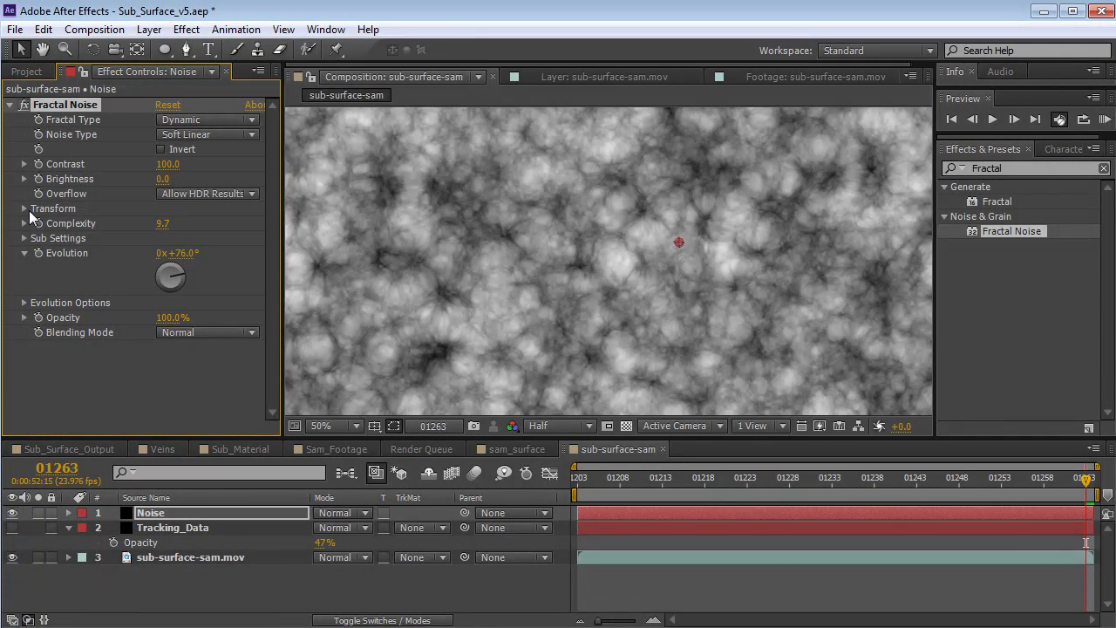
Step: Set the Fractal Noise scale to 262 and, viewing frame 01245, its evolution to 297°
left_click(25, 209)
left_click_drag(168, 254, 294, 239)
key("comma")
left_click(934, 487)
left_click_drag(183, 382, 357, 369)
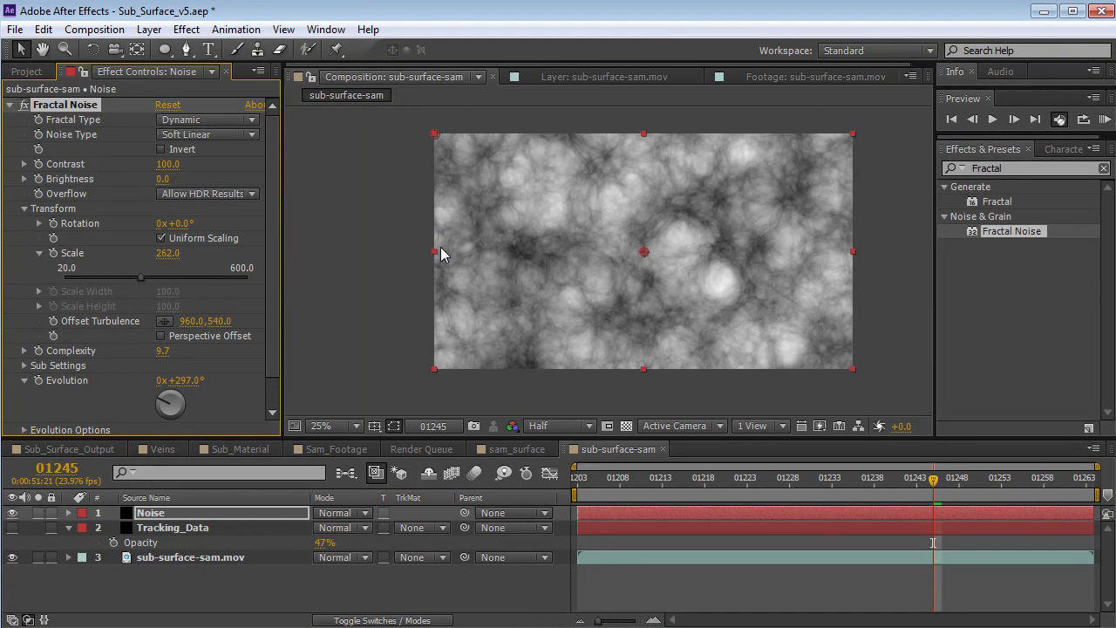
Step: Return to frame 01263, hide the Noise layer to reveal the face and activate the Pen tool
left_click(12, 513)
left_click_drag(976, 485, 1106, 491)
left_click(185, 52)
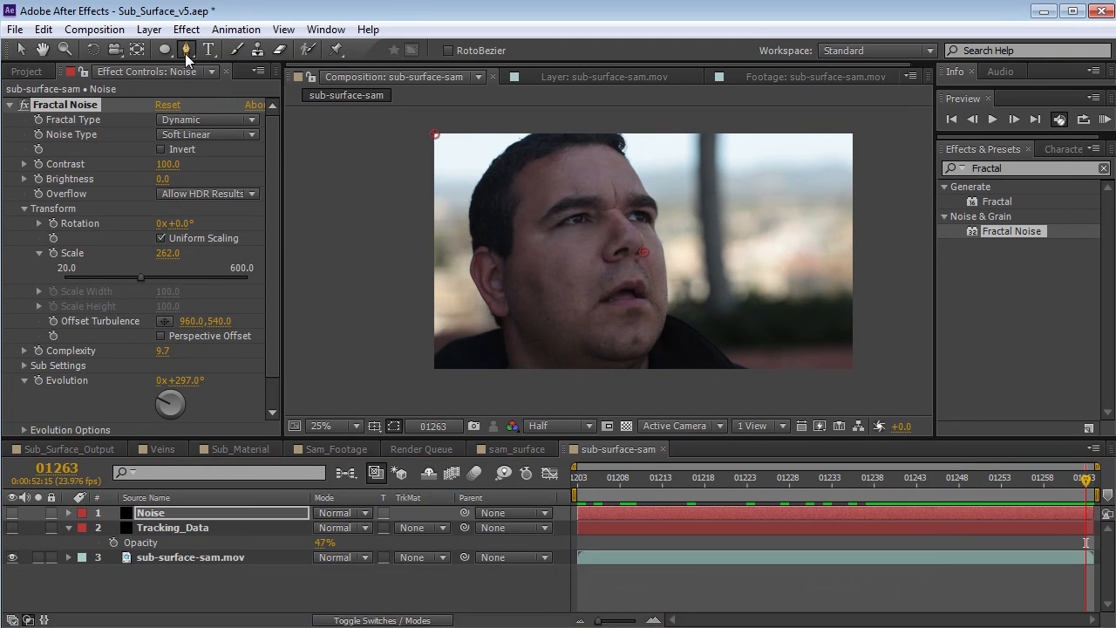
left_click(13, 513)
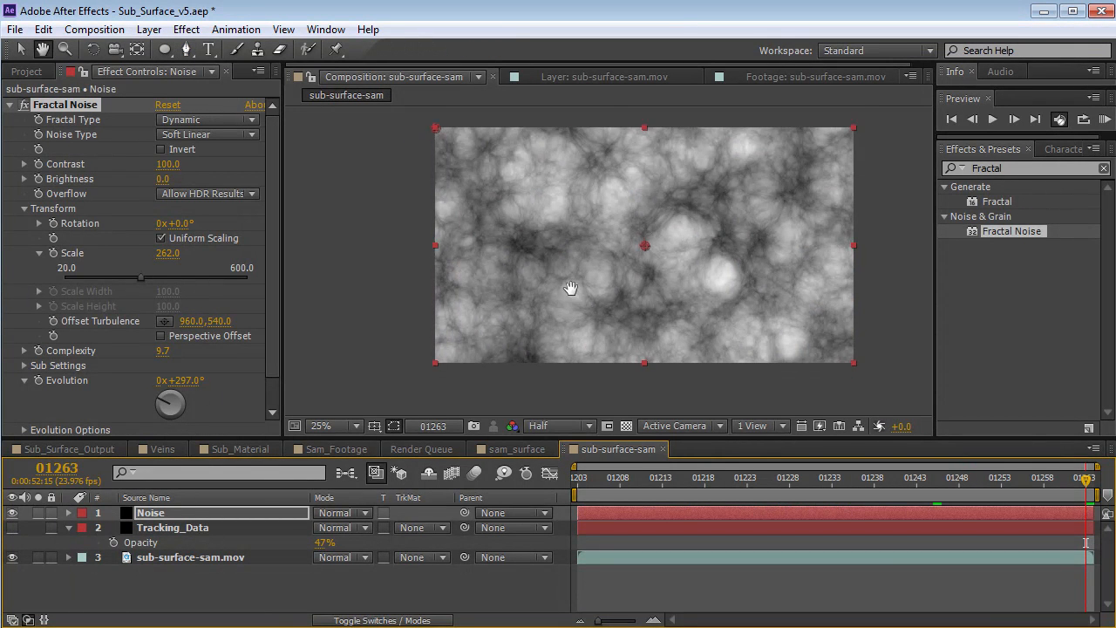
key("space")
left_click_drag(590, 194, 592, 259)
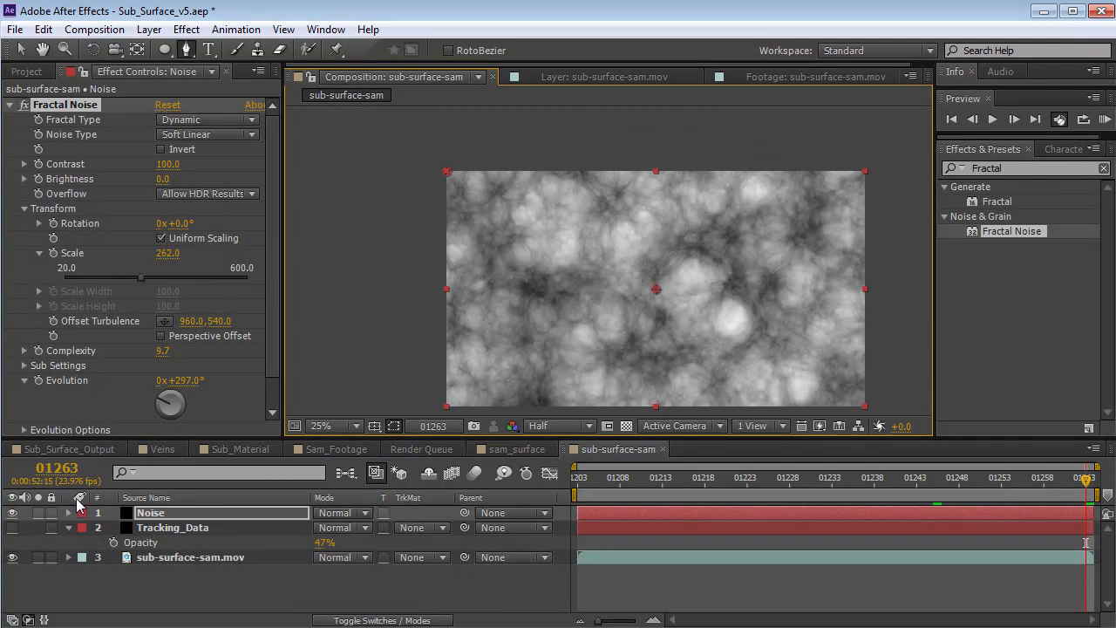
left_click(12, 513)
Step: Start a curved mask on the Noise layer, from the forehead past the eye to the side of the nose and mouth corner
key("space")
mouse_move(588, 335)
left_mouse_down()
mouse_move(573, 279)
mouse_move(590, 301)
left_mouse_up()
scroll(573, 290, "up", 2)
key("grave")
key("space")
left_click(490, 190)
left_click_drag(508, 265, 515, 281)
left_click_drag(543, 316, 564, 327)
key("ctrl+z")
left_click_drag(598, 364, 597, 377)
left_click_drag(584, 443, 581, 455)
Step: Continue the mask around the jaw and up the side of the face, closing it at the forehead
left_click(568, 507)
left_click(549, 516)
left_click_drag(464, 522, 443, 502)
left_click(431, 449)
left_click(426, 307)
left_click_drag(437, 220, 489, 201)
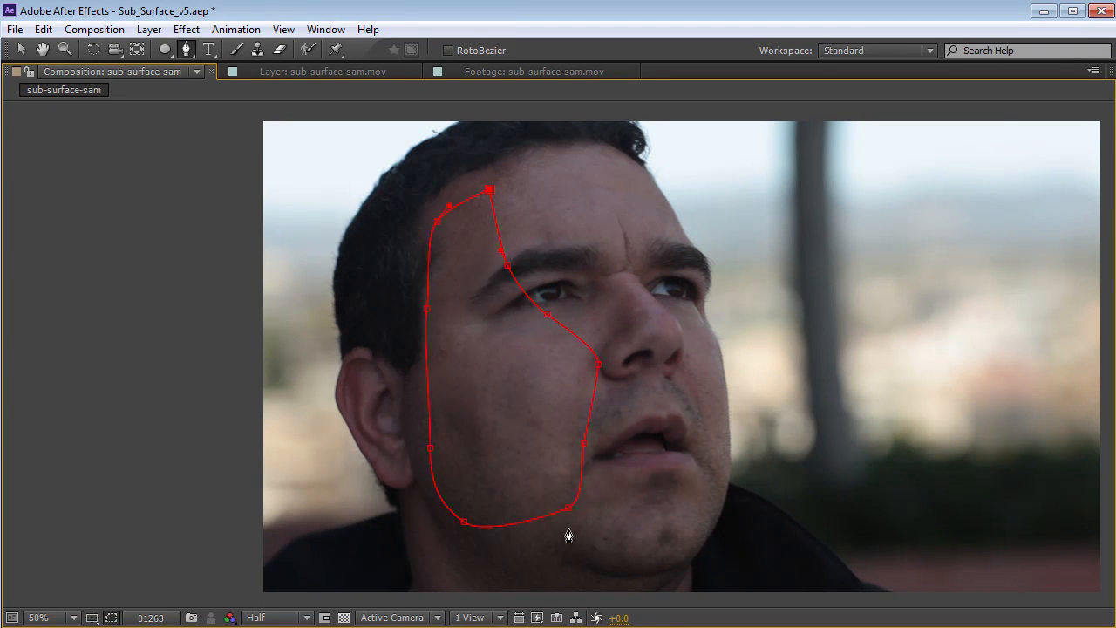
Step: Move the mask's jaw point below the mouth slightly lower and make the Noise layer visible again
key("v")
left_click_drag(569, 508, 571, 538)
key("grave")
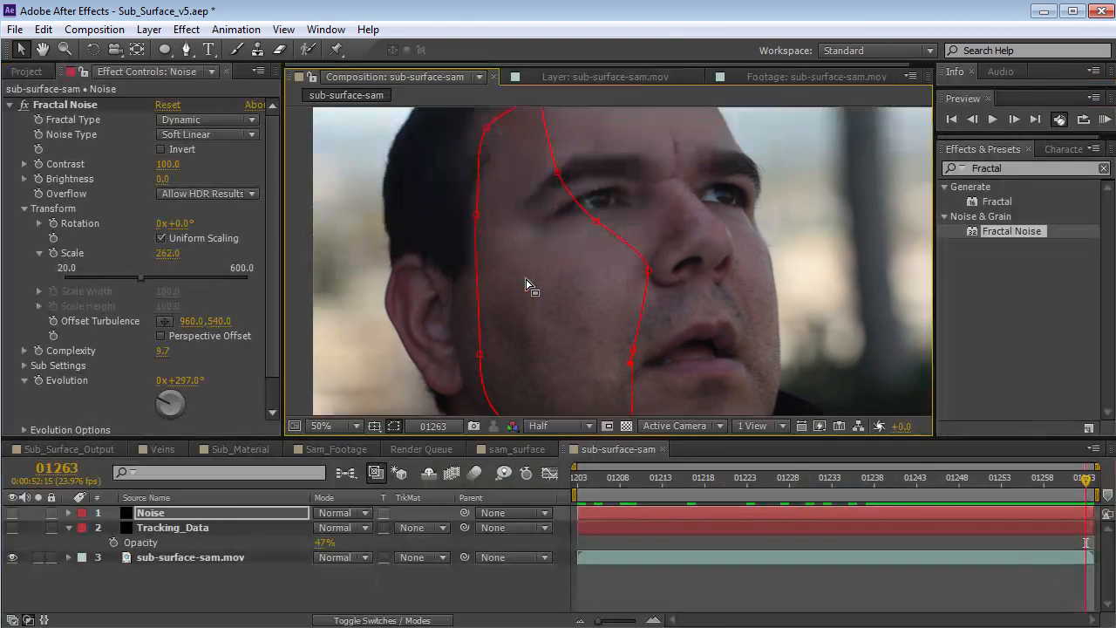
left_click(12, 515)
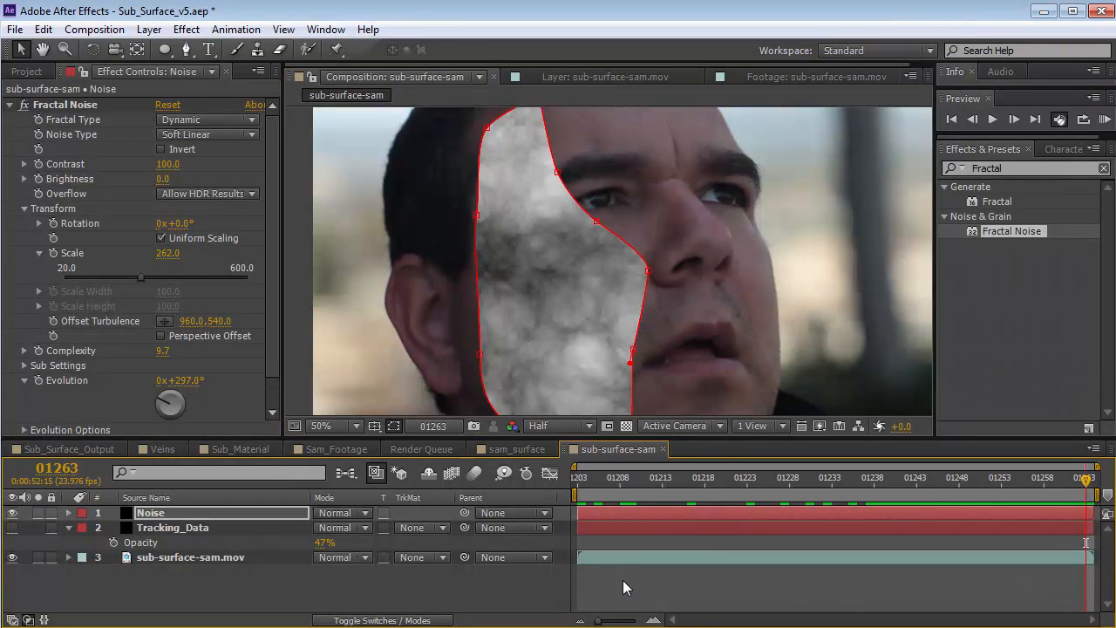
Step: Feather the Noise layer's mask by 164 pixels
left_click(622, 580)
left_click(608, 513)
key("f")
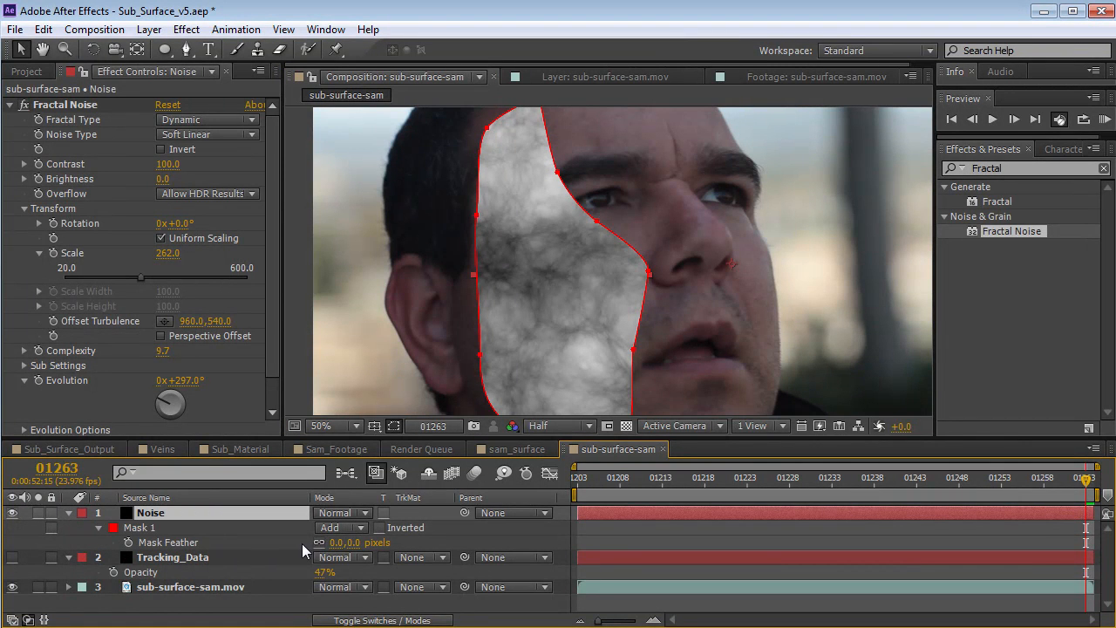
left_click_drag(353, 543, 492, 540)
left_click(665, 532)
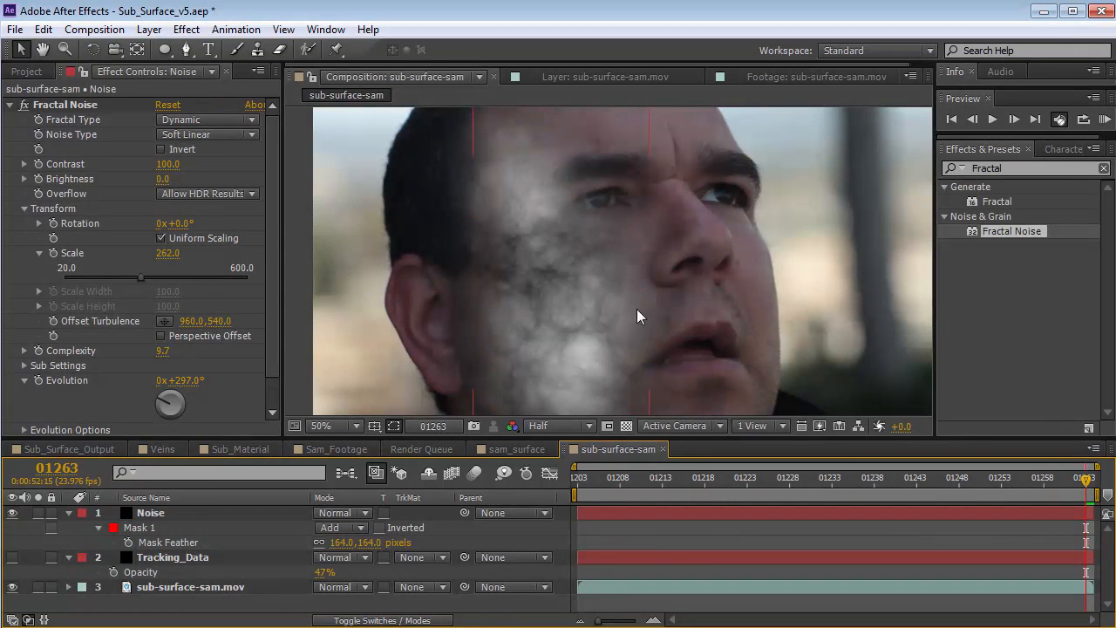
scroll(638, 304, "down", 2)
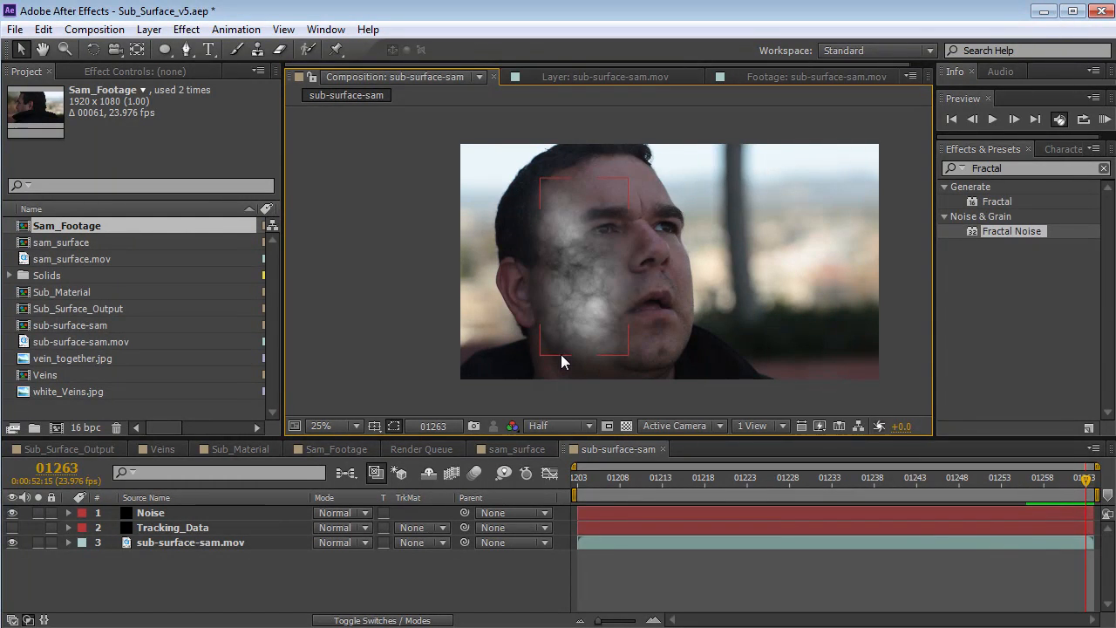
Step: Examine the hand light-scattering reference image in Firefox, then return to the sub-surface-sam composition in After Effects
key("alt+Tab")
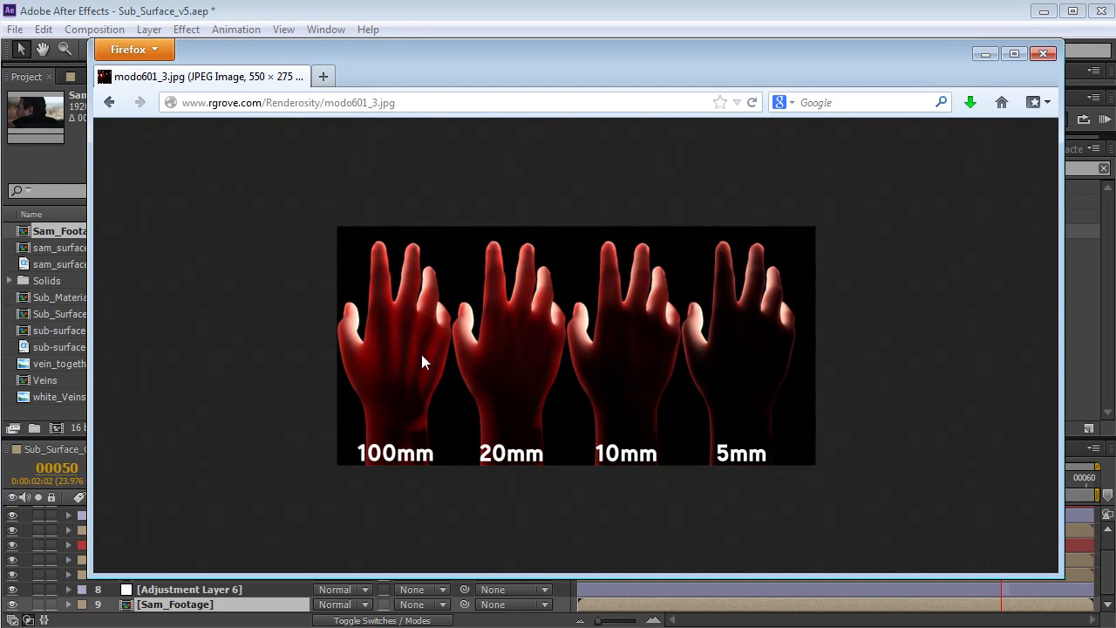
left_click(425, 19)
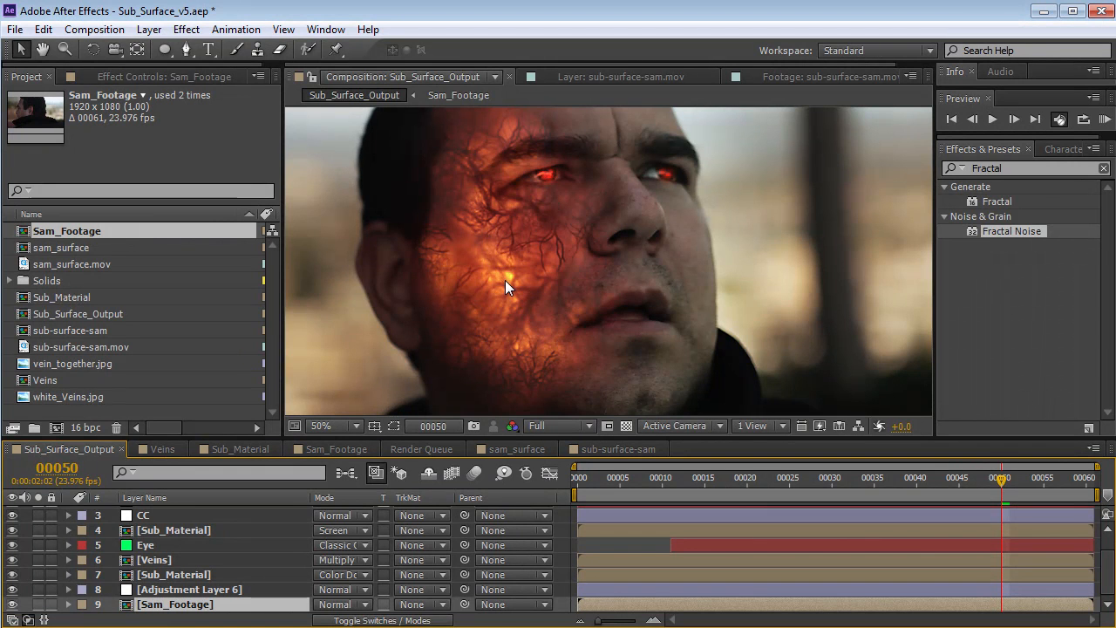
left_click(592, 448)
Step: Scrub the footage back to frame 01239 to check the head movement and return to the last frame, 01263
left_click_drag(1027, 478, 1060, 531)
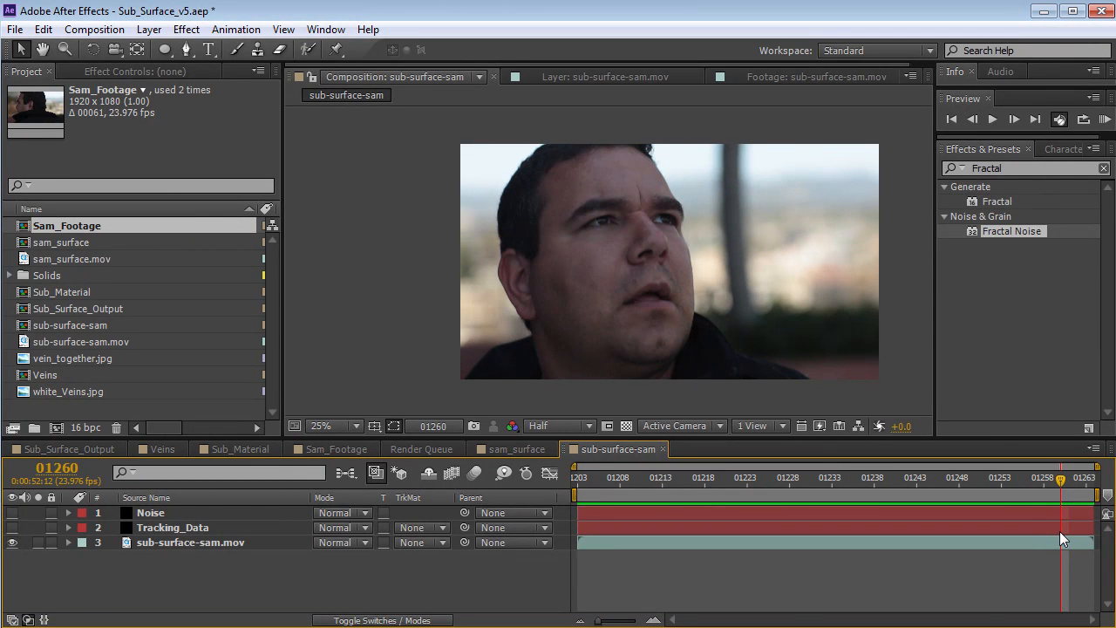
left_click_drag(1060, 531, 885, 485)
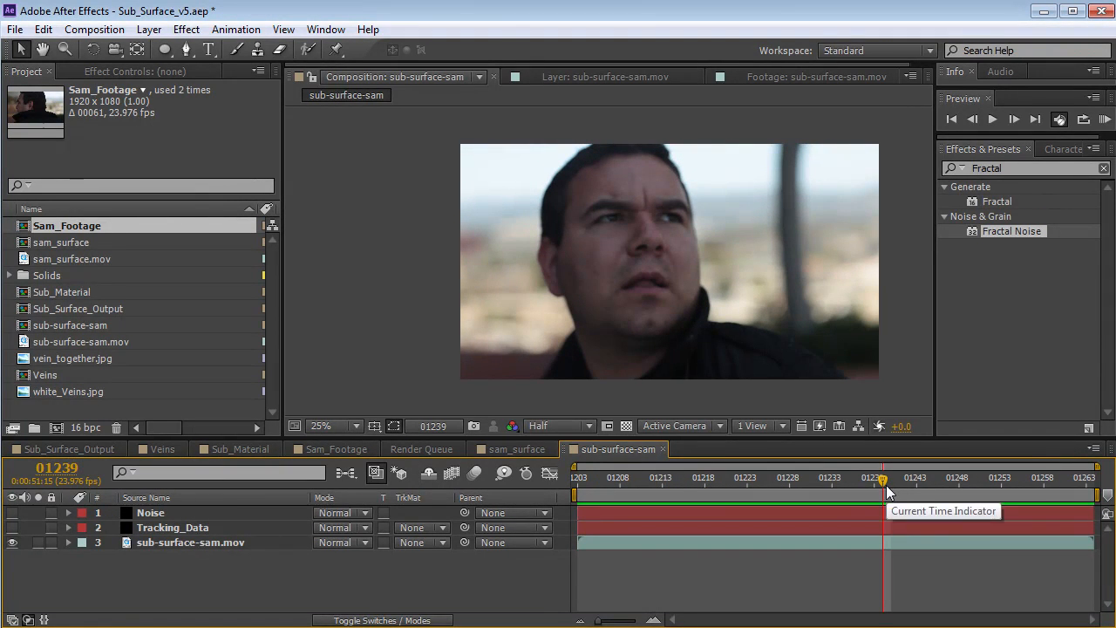
key("End")
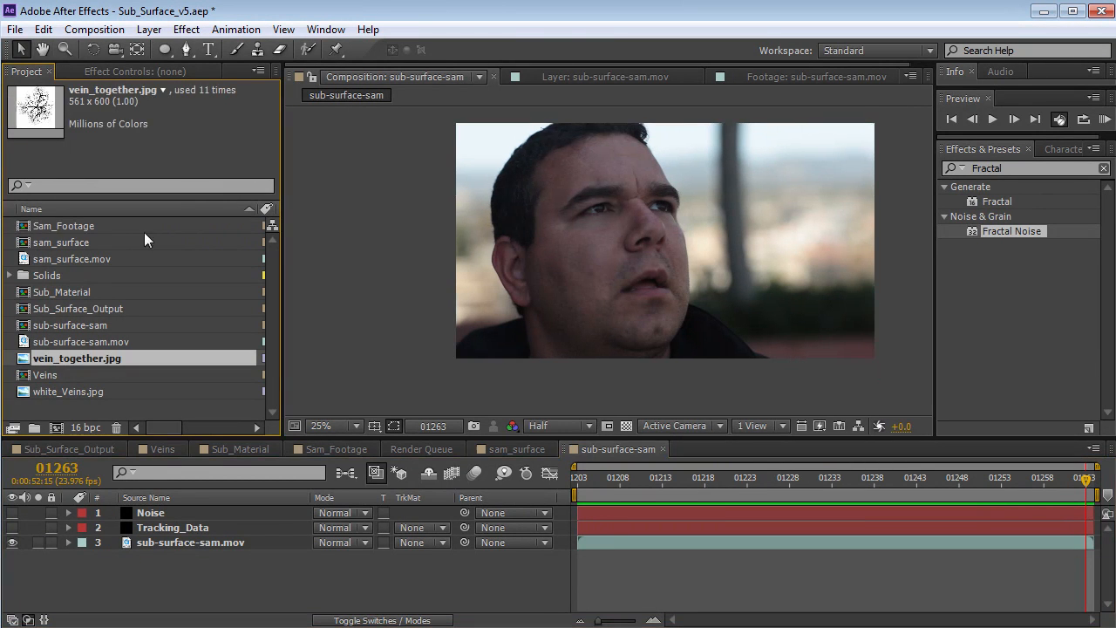
Step: Preview the vein_together.jpg and white_Veins.jpg footage and return to the sub-surface-sam composition view
double_click(85, 362)
double_click(67, 392)
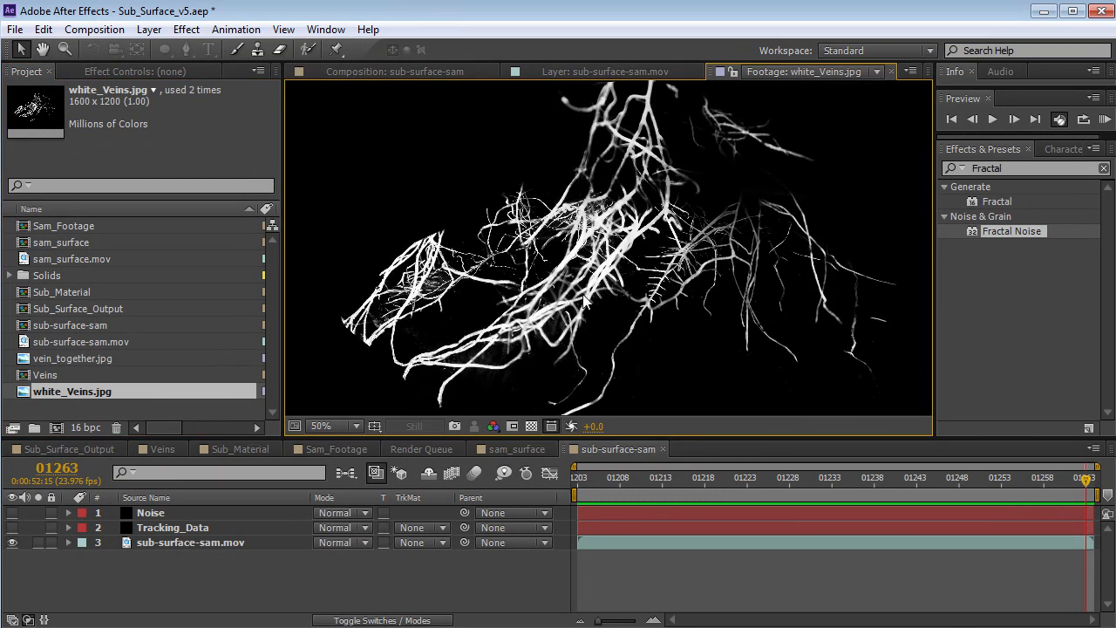
left_click(349, 73)
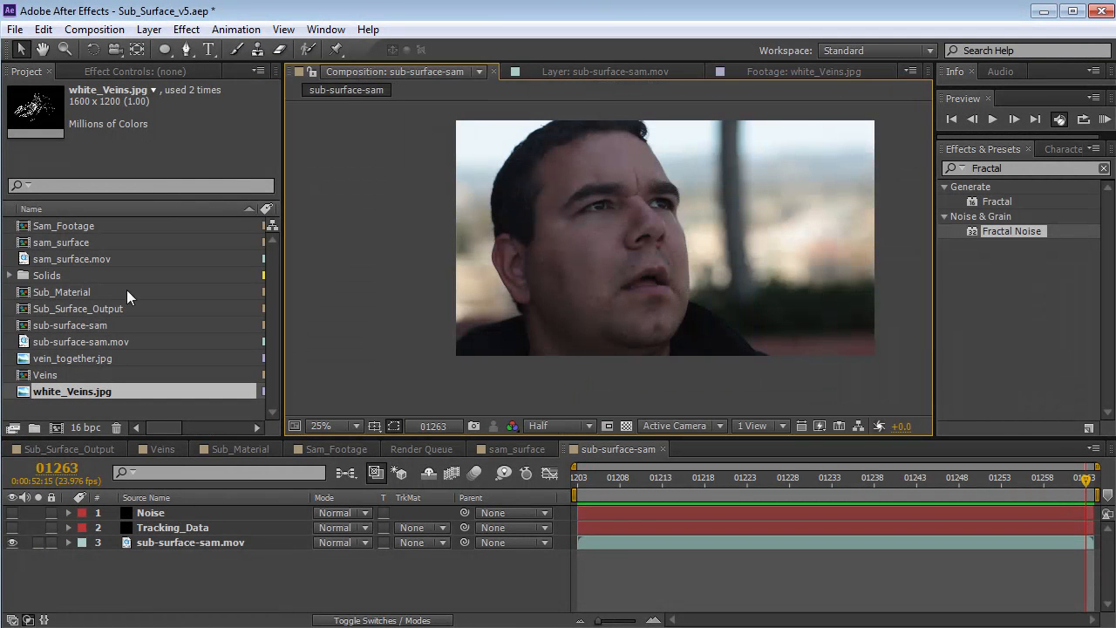
Step: Add vein_together.jpg to the composition with Multiply blending and place it rotated over the eye nearest the ear
left_click(69, 358)
left_click_drag(66, 357, 654, 249)
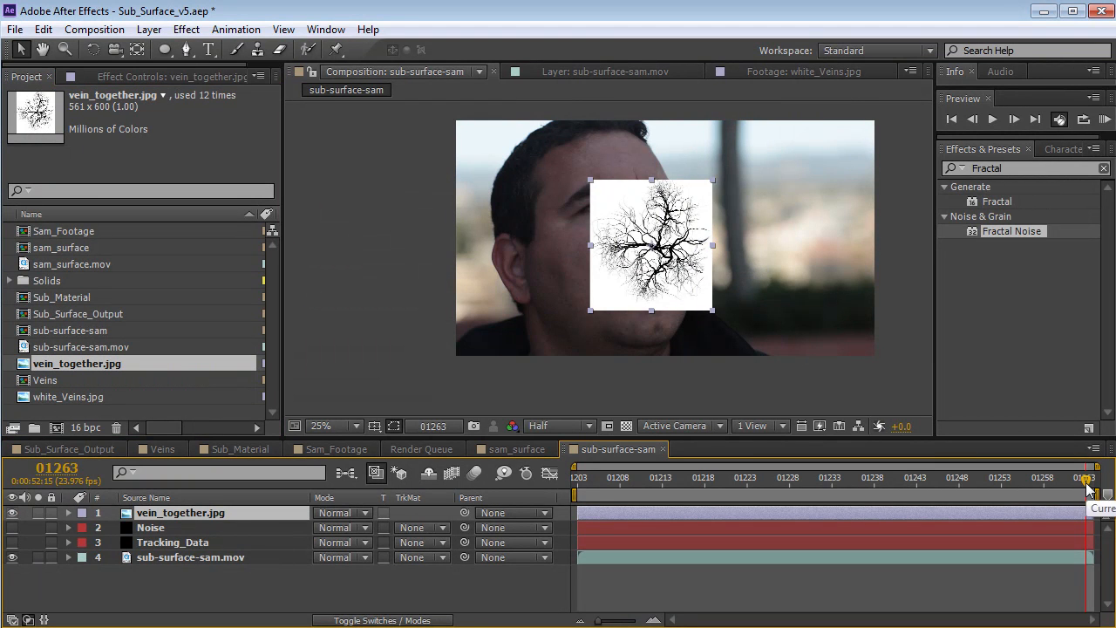
left_click(324, 513)
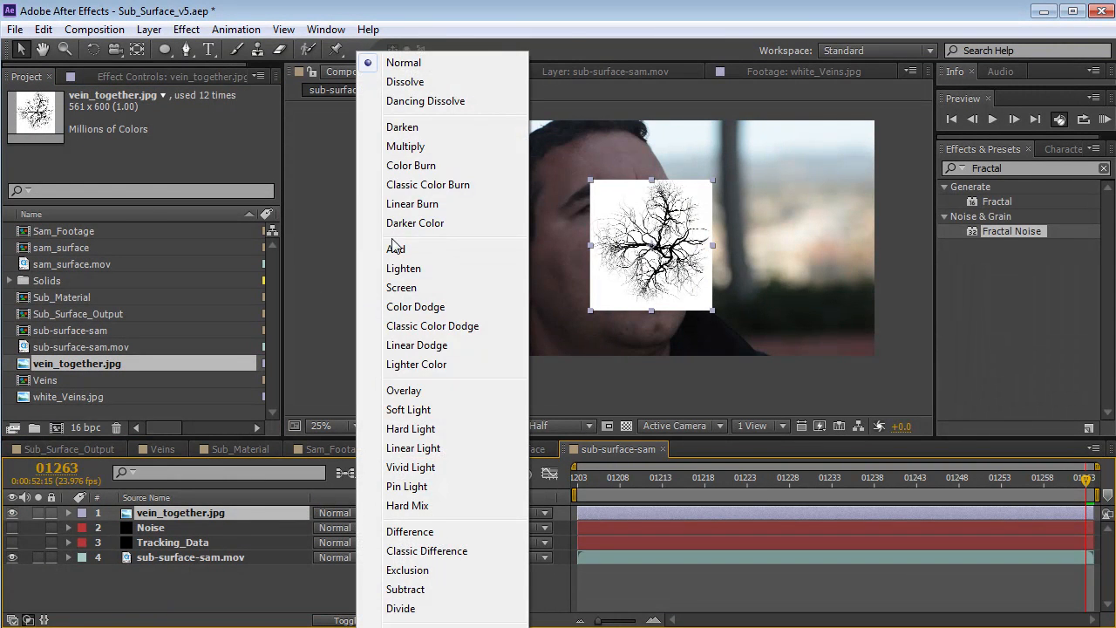
left_click(388, 148)
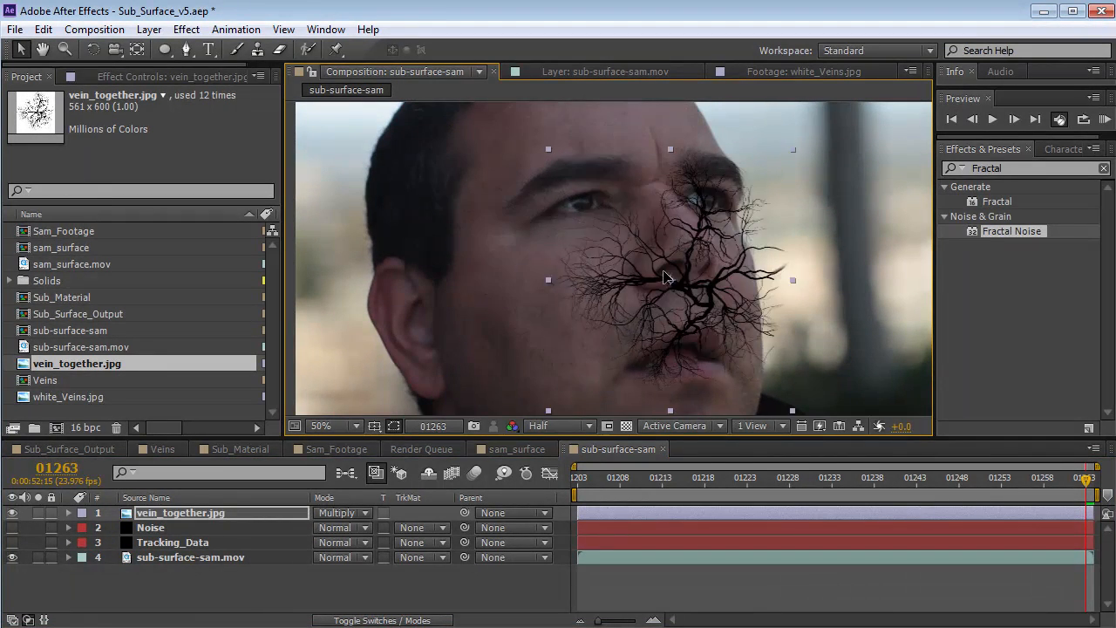
left_click_drag(664, 278, 550, 234)
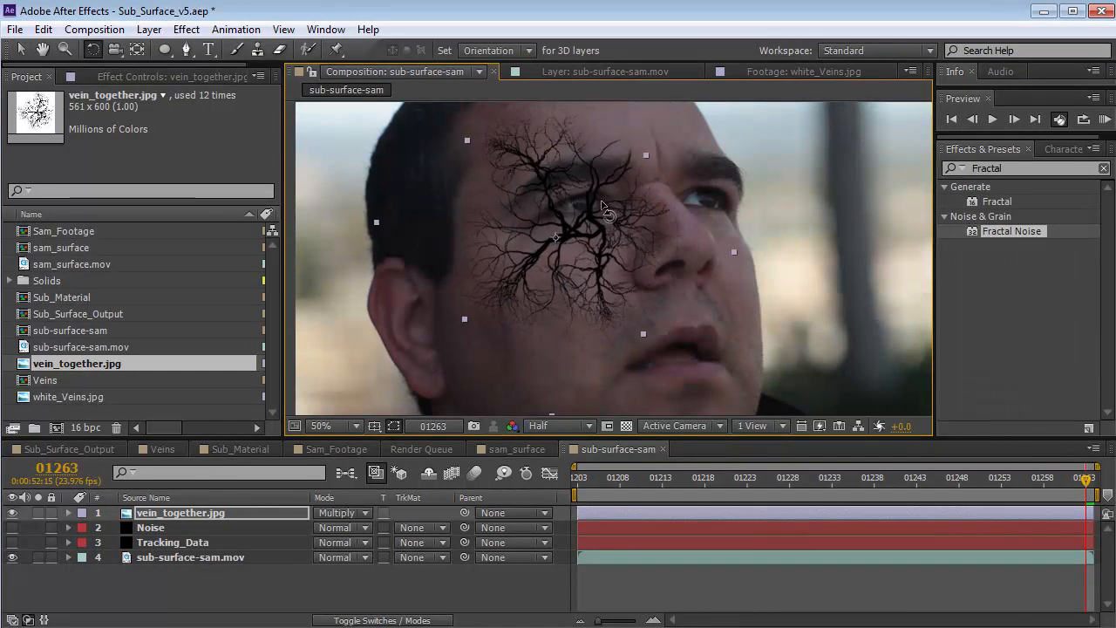
left_click_drag(706, 228, 698, 228)
Step: Duplicate the vein_together layer and place a smaller, rotated copy on the lower cheek beside the mouth
left_click_drag(590, 253, 595, 382)
key("ctrl+d")
key("w")
left_click_drag(608, 312, 646, 431)
key("v")
left_click_drag(682, 274, 654, 293)
Step: Duplicate the lower-cheek vein layer and place the copy, rotated and enlarged, over the ear and hairline
left_click_drag(608, 381, 469, 277)
key("ctrl+d")
key("w")
key("v")
left_click_drag(469, 267, 457, 292)
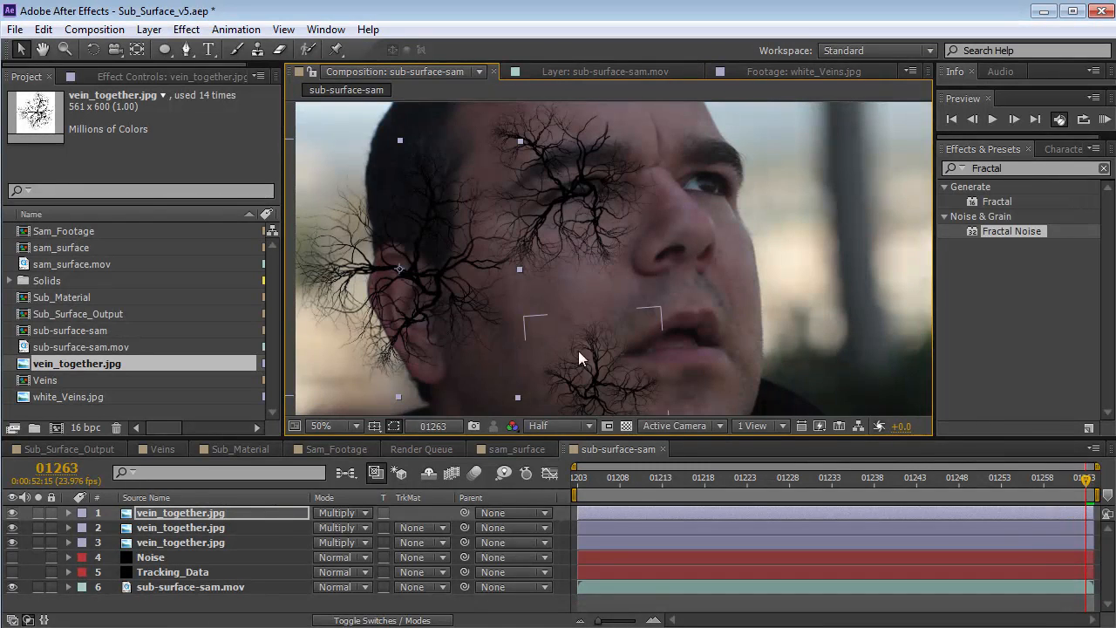
Step: Add white_Veins.jpg as the top layer, invert its RGB colours with the Invert effect and set its blending mode to Multiply
left_click(59, 398)
left_click_drag(54, 406, 503, 275)
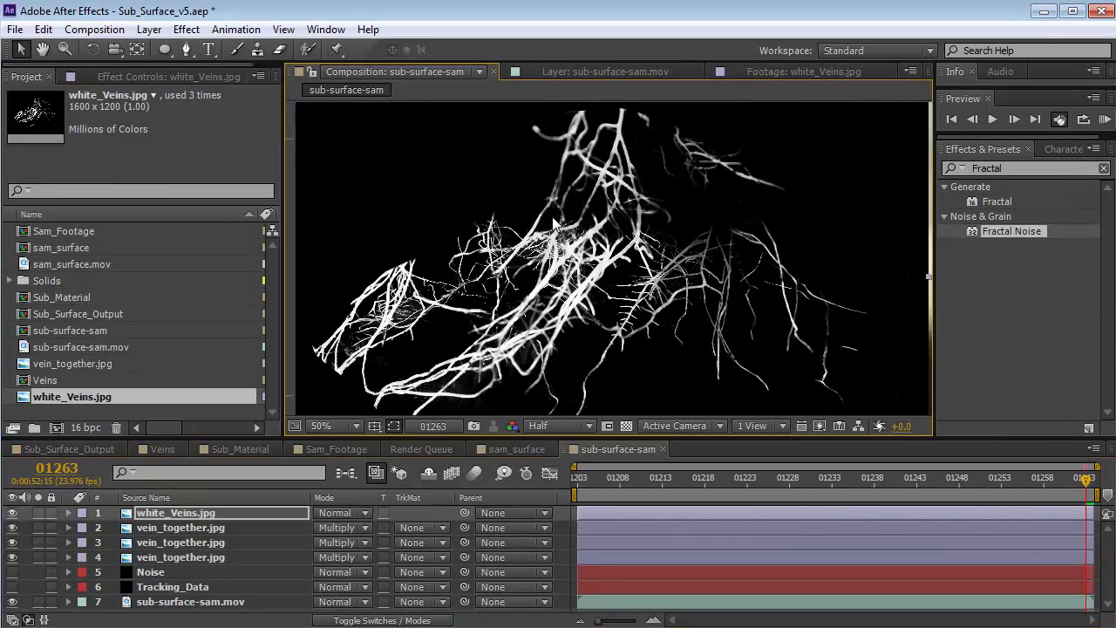
left_click(187, 29)
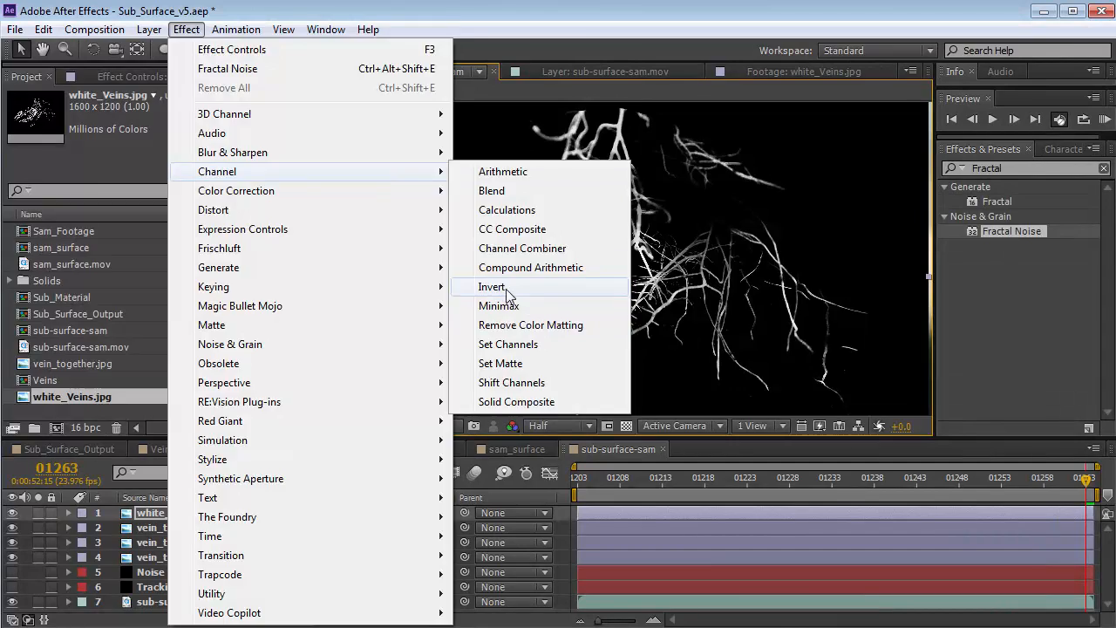
left_click(506, 290)
left_click(340, 514)
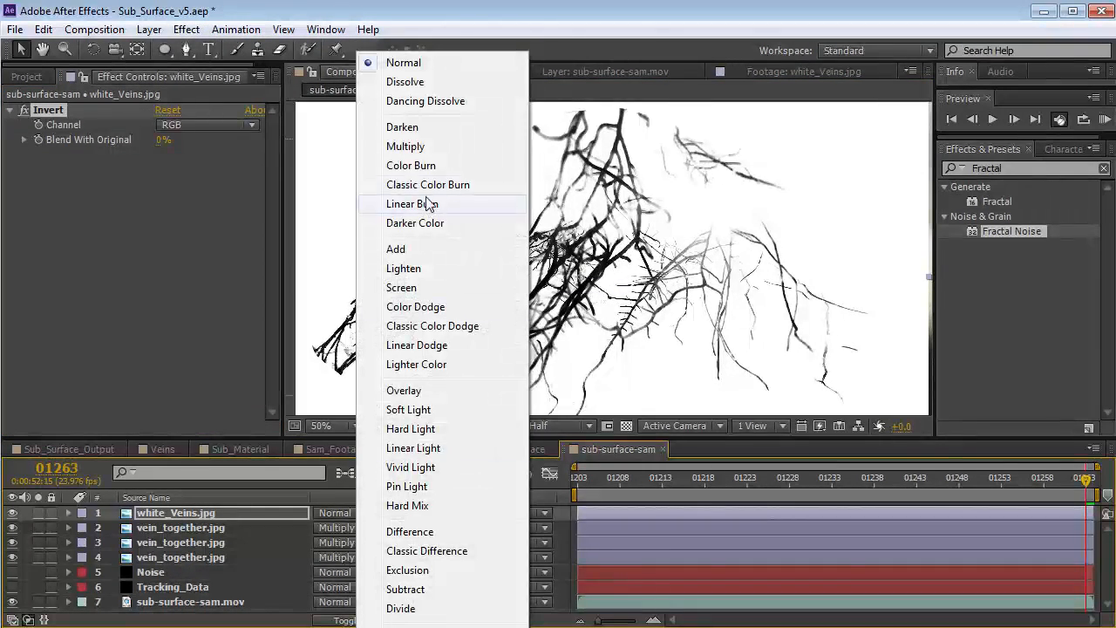
left_click(412, 146)
Step: Scale the white_Veins layer to 66%, rotate it and move it over the cheek near the ear
key("s")
left_click_drag(373, 534, 345, 532)
key("w")
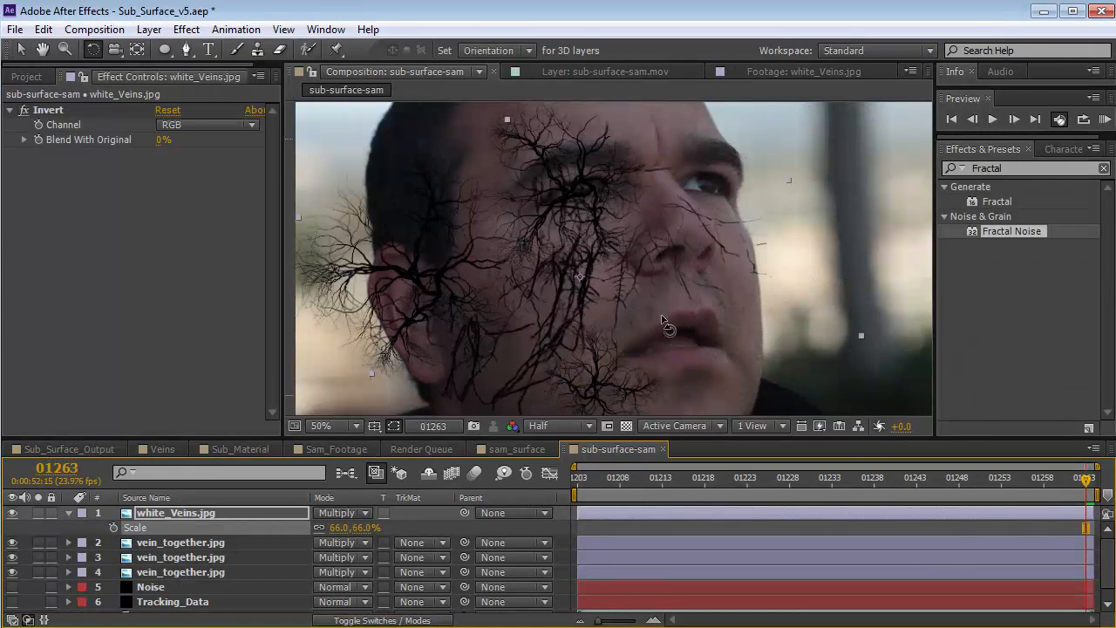
left_click_drag(662, 320, 682, 297)
key("v")
left_click_drag(613, 336, 530, 304)
Step: Apply a Fast Blur with a Blurriness of 20 to the white_Veins layer
left_click(187, 28)
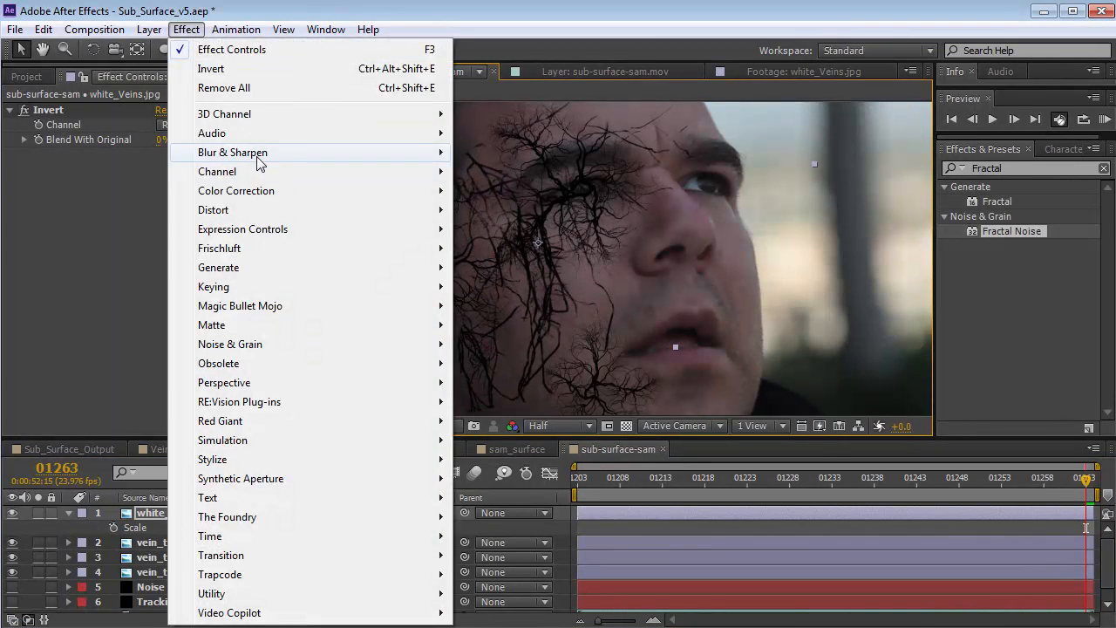
mouse_move(292, 157)
left_click(505, 341)
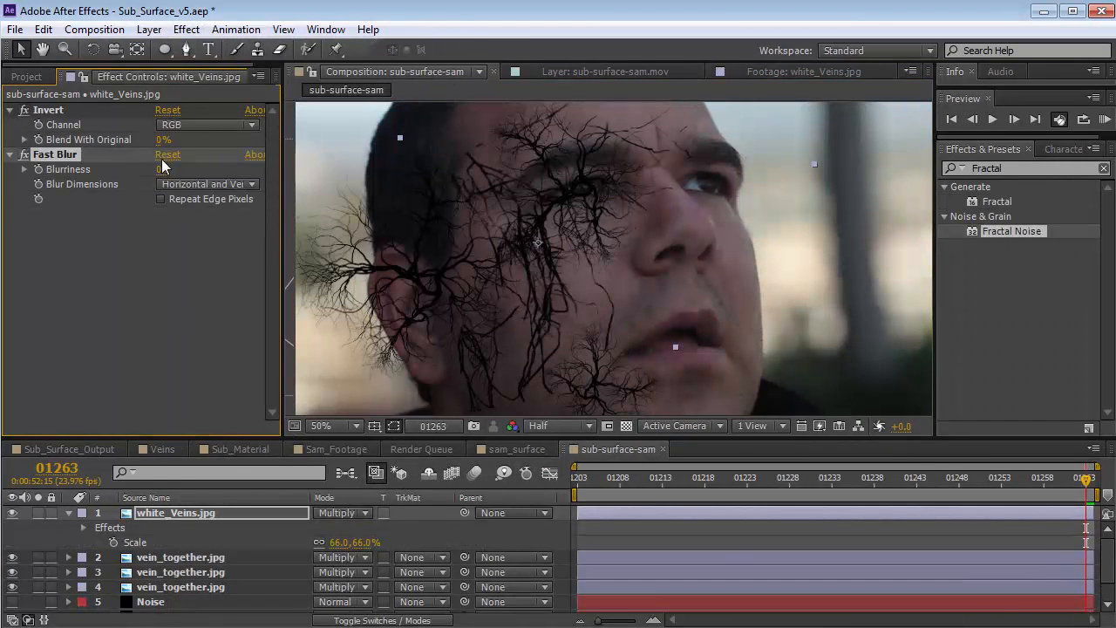
left_click_drag(163, 177, 181, 177)
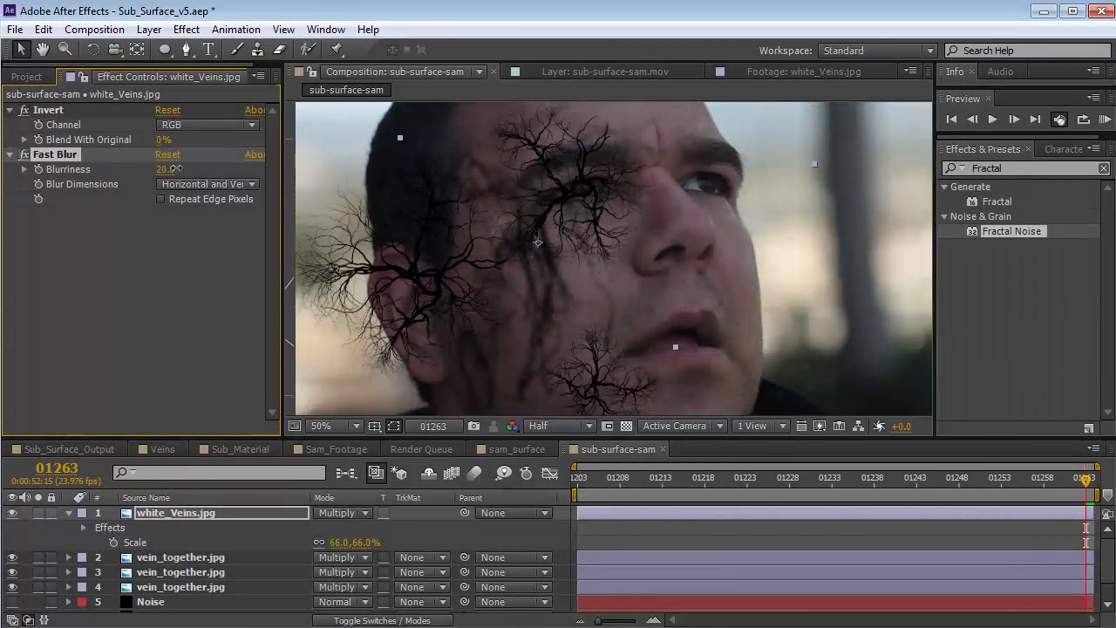
Step: Adjust the white_Veins layer's rotation and position on the cheek and lower its opacity to 65%
key("w")
left_click_drag(575, 346, 595, 338)
key("v")
left_click_drag(558, 243, 552, 242)
key("t")
left_click_drag(324, 528, 295, 532)
Step: Duplicate the small vein layer beside the mouth and place the enlarged copy on the cheek between ear and mouth
left_click(175, 558)
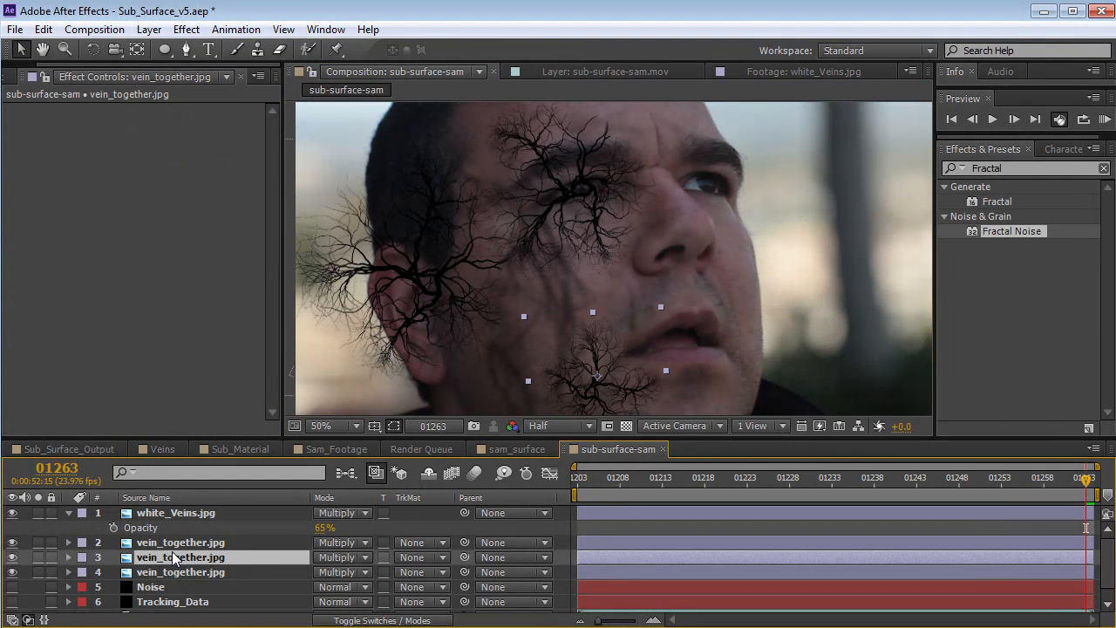
key("ctrl+d")
left_click_drag(611, 385, 493, 366)
left_click_drag(542, 289, 579, 250)
left_click_drag(507, 358, 543, 341)
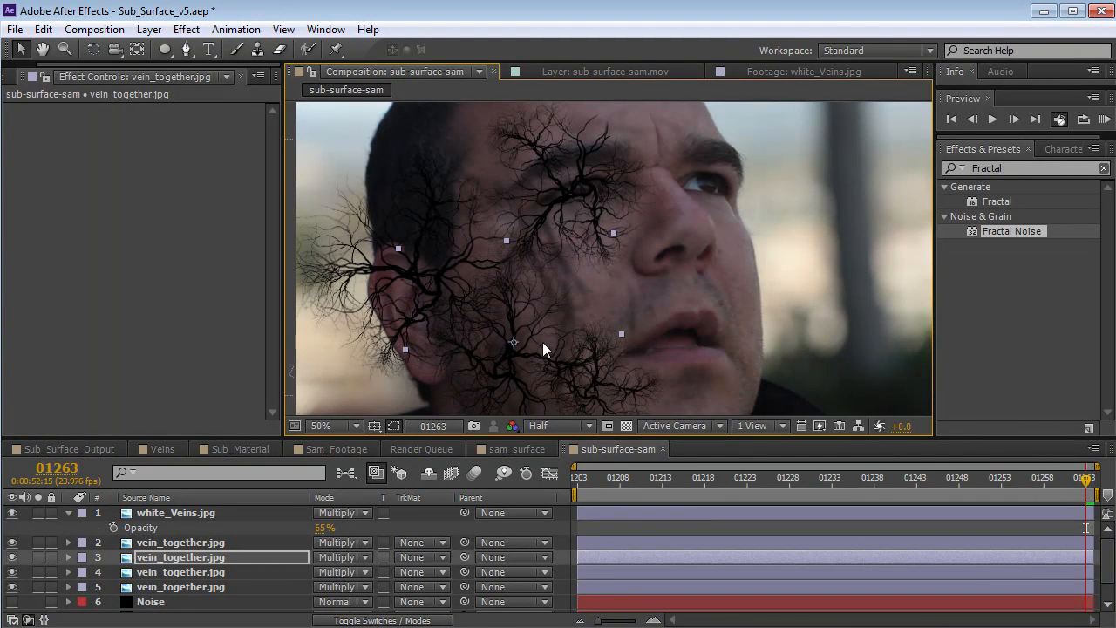
Step: Apply Fast Blur to the new cheek vein copy with a Blurriness of 6 and Repeat Edge Pixels enabled
left_click(186, 29)
left_click(205, 68)
left_click(156, 154)
left_click(161, 154)
left_click_drag(162, 125, 165, 125)
left_click_drag(553, 368, 690, 291)
scroll(546, 364, "up", 1)
key("space")
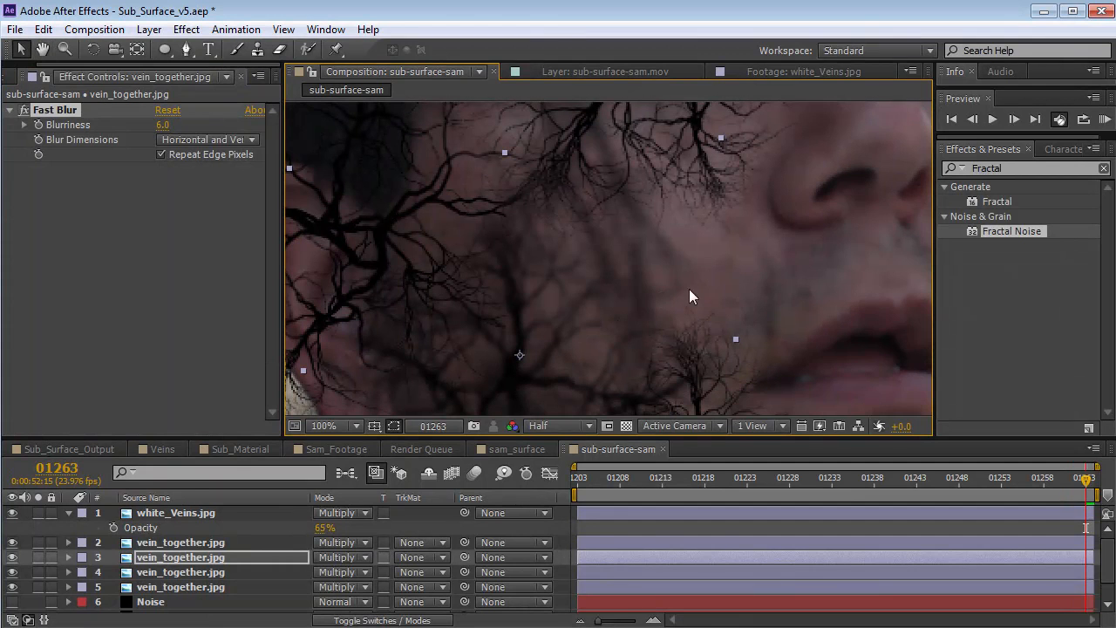
scroll(498, 295, "down", 1)
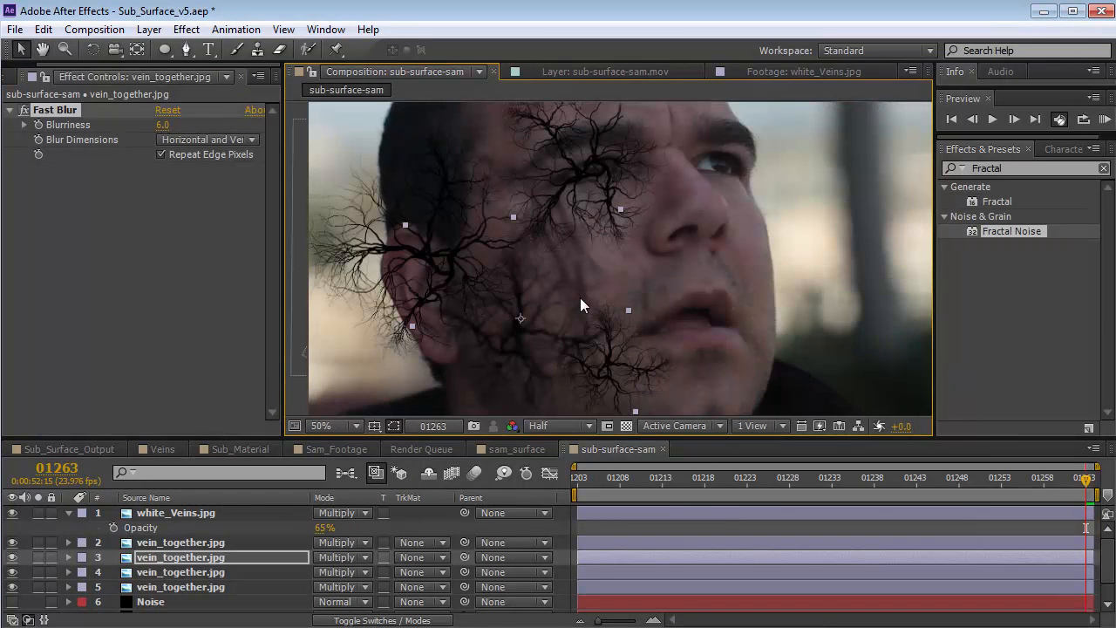
Step: Rename the blurred cheek vein layer as Blurred
left_click(194, 563)
key("Return")
type("Blurred")
key("Return")
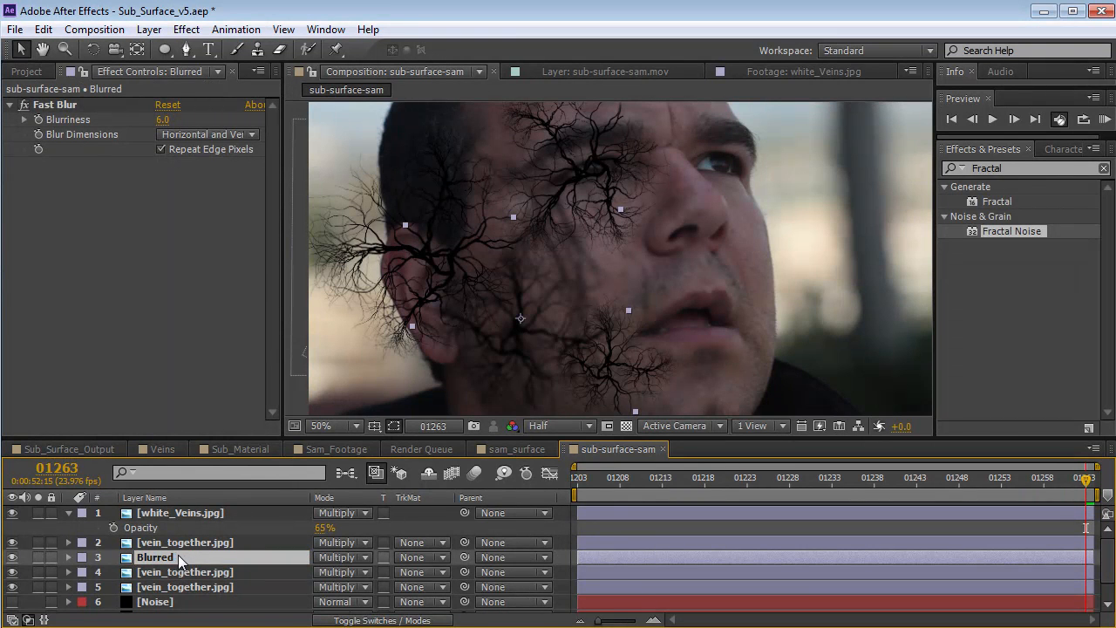
Step: Duplicate the Blurred layer, place the copy rotated over the nose and upper lip, and review the composite enlarged
key("ctrl+d")
left_click_drag(540, 339, 697, 240)
key("w")
left_click_drag(766, 243, 682, 325)
key("v")
mouse_move(668, 247)
left_mouse_down()
mouse_move(652, 251)
mouse_move(662, 253)
left_mouse_up()
left_click(641, 525)
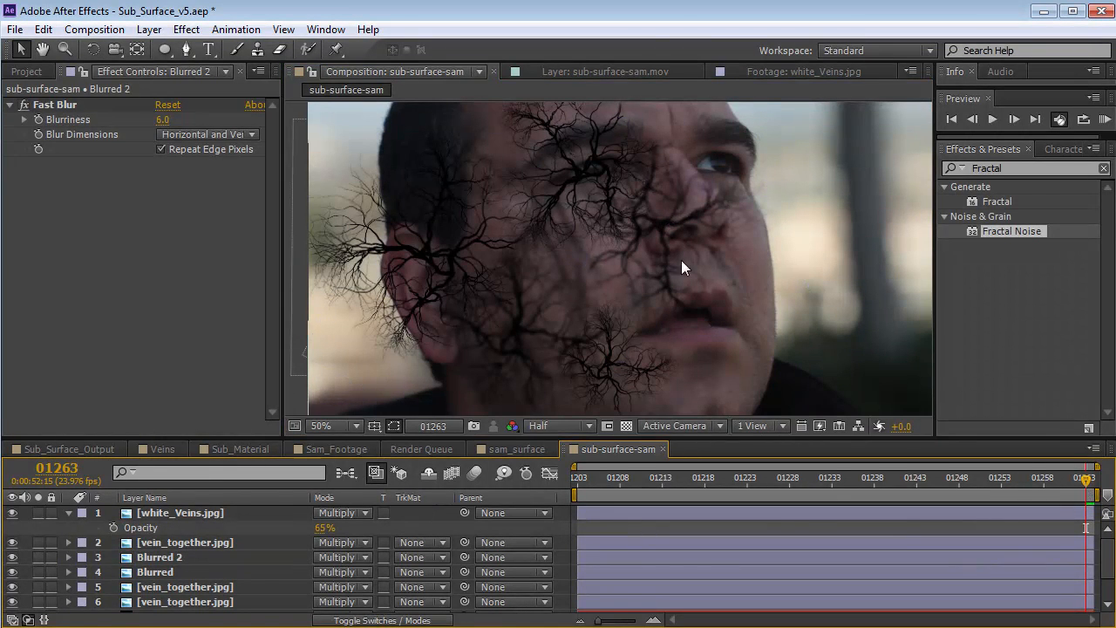
key("grave")
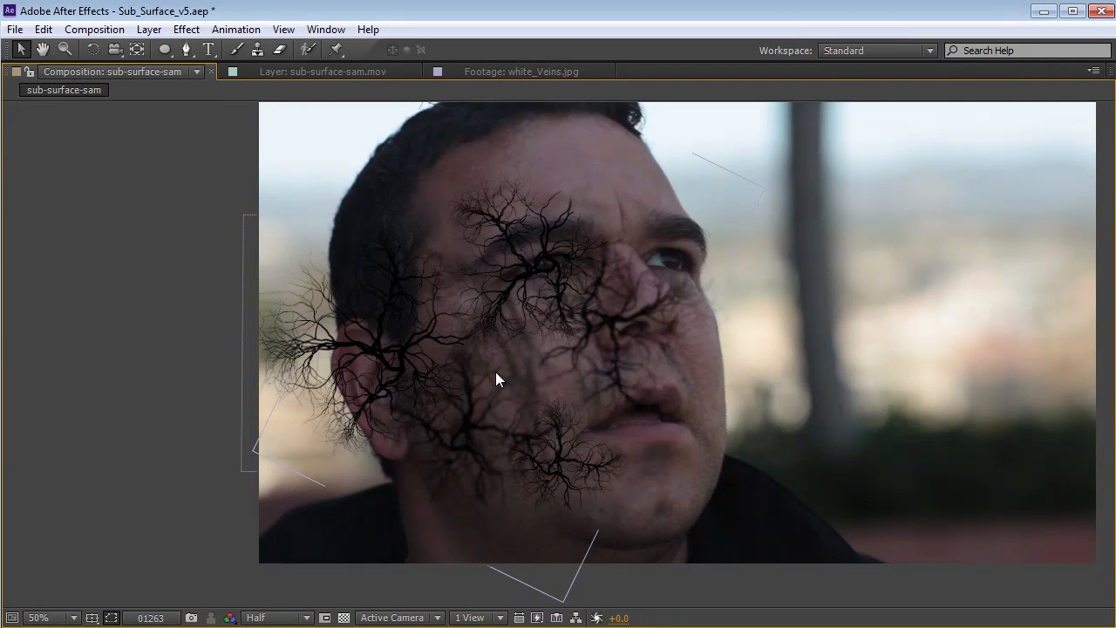
key("grave")
scroll(619, 235, "down", 2)
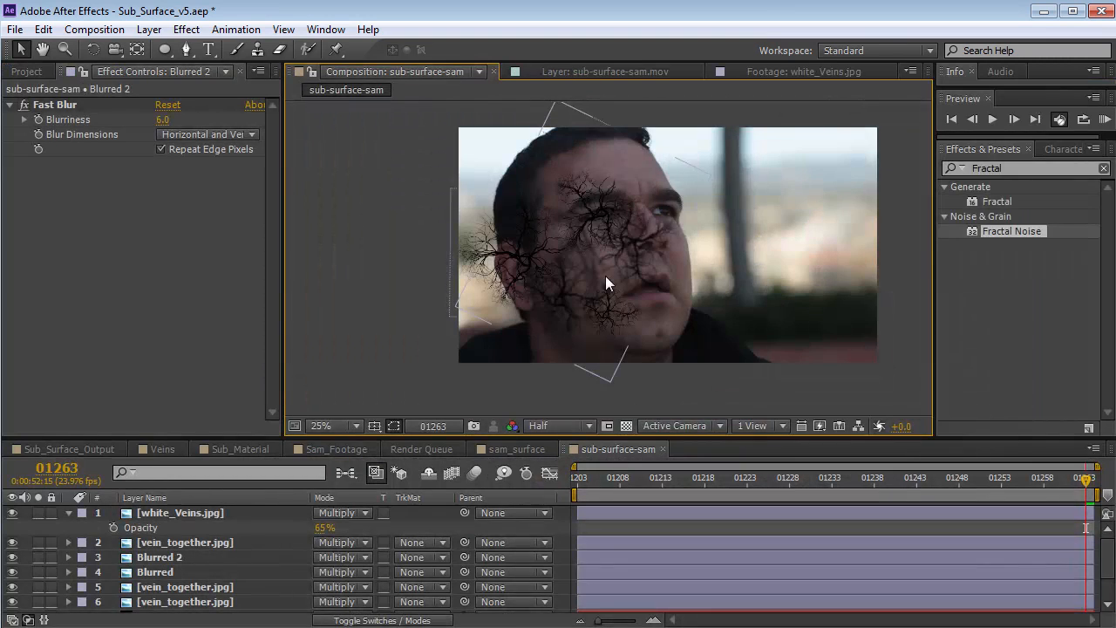
Step: Pre-compose the six vein layers, moving all attributes into a new composition named Vein Network
left_click(68, 513)
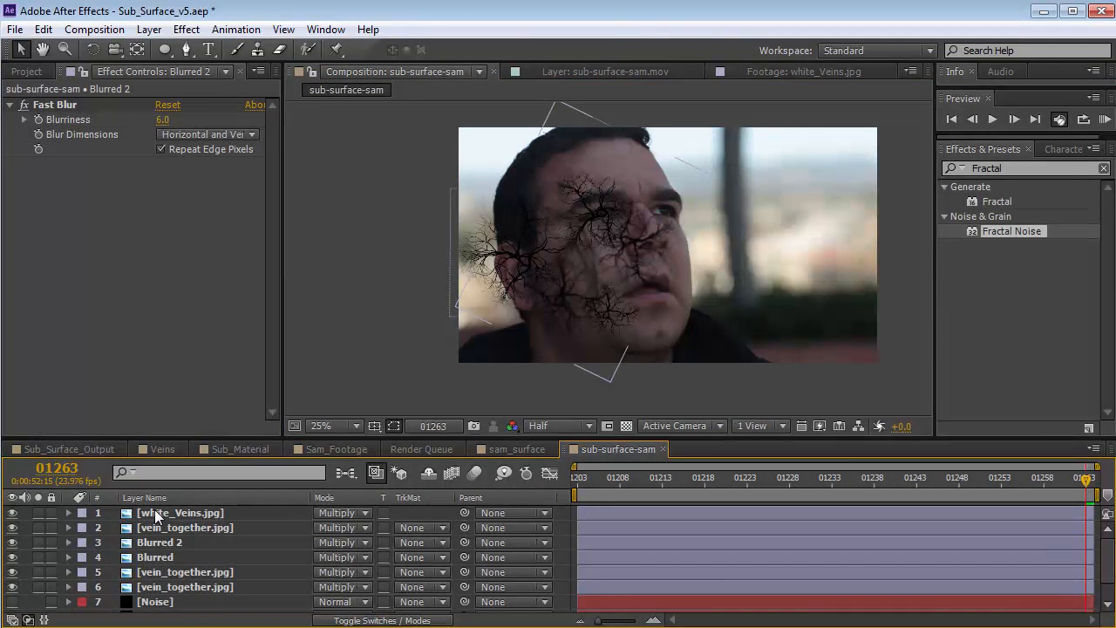
left_click(155, 511)
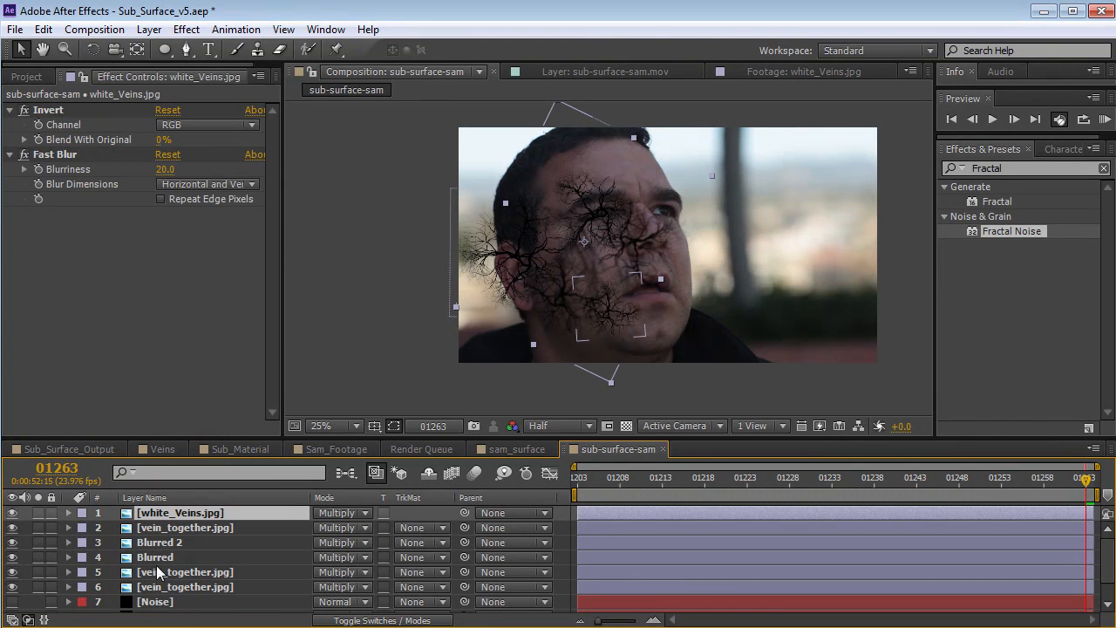
left_click(172, 592, "shift")
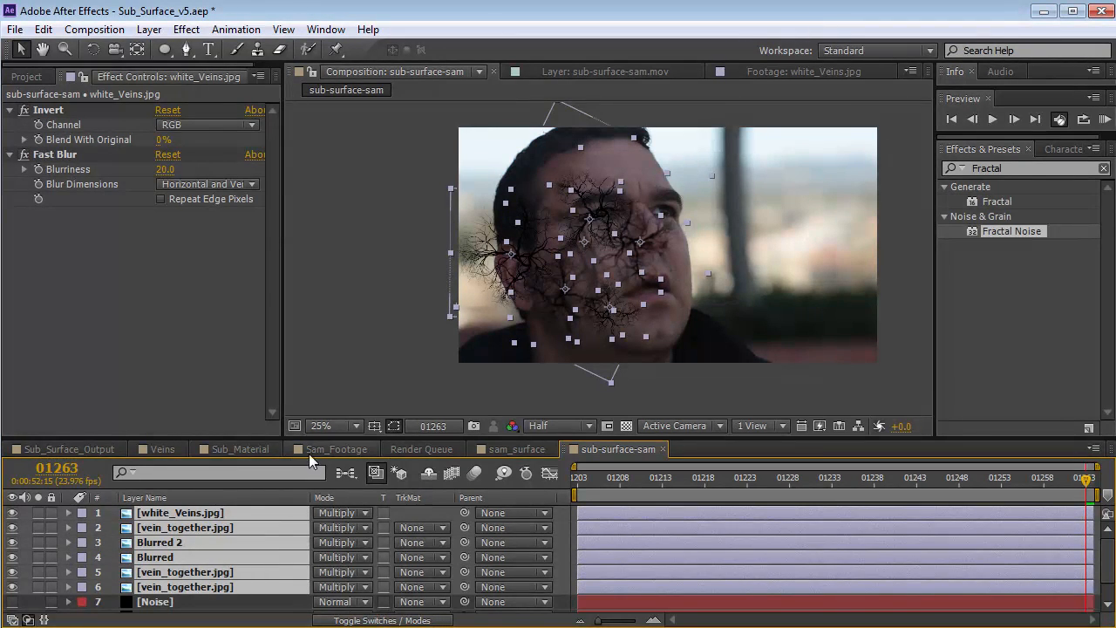
left_click_drag(311, 439, 311, 399)
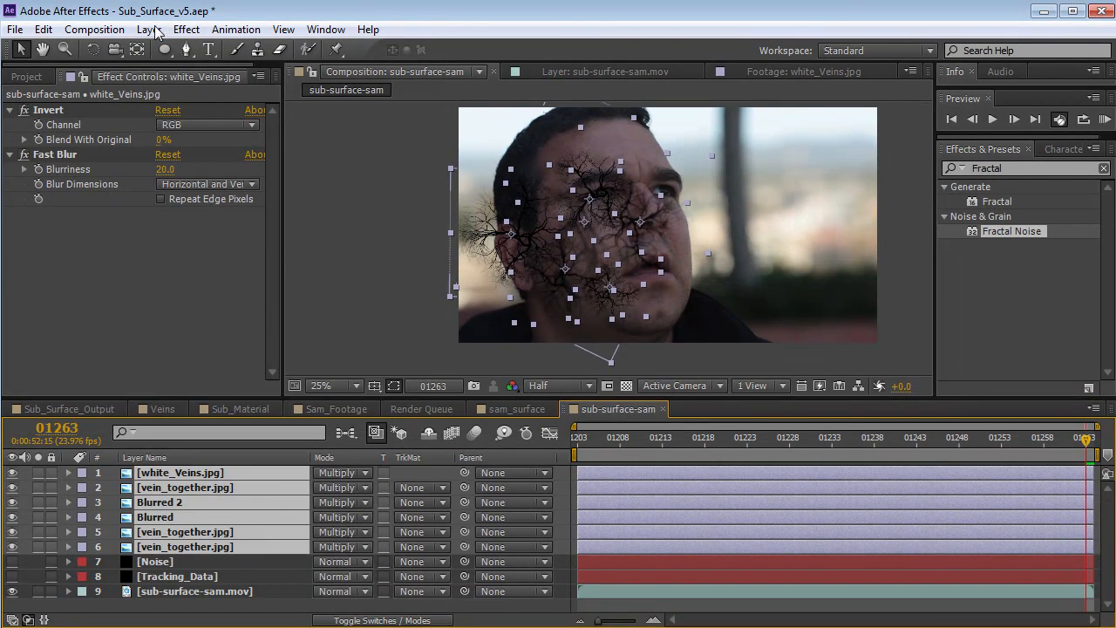
left_click(150, 29)
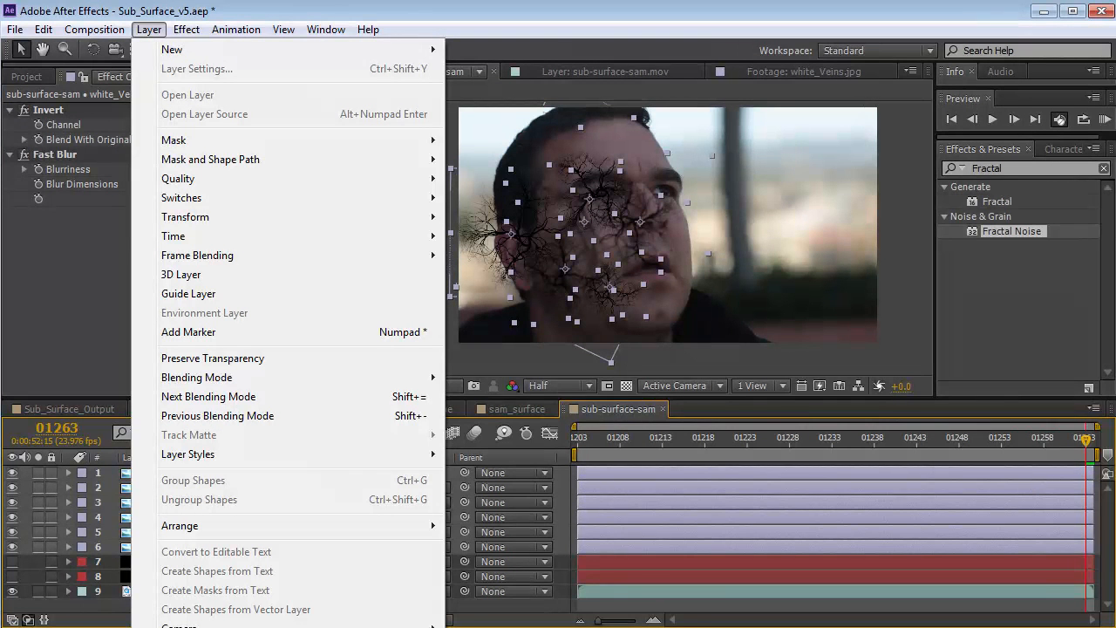
left_click(209, 627)
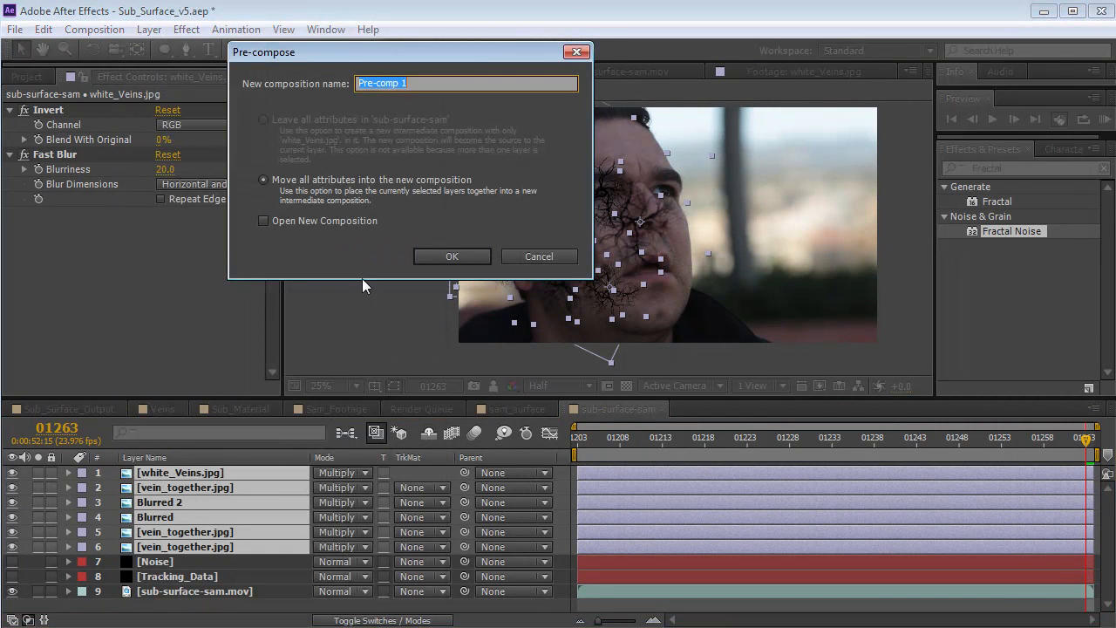
left_click(264, 180)
left_click(457, 83)
type("Vein Network")
key("Return")
Step: Open the Vein Network composition and add a white 1920 x 1080 solid beneath all the vein layers
double_click(172, 472)
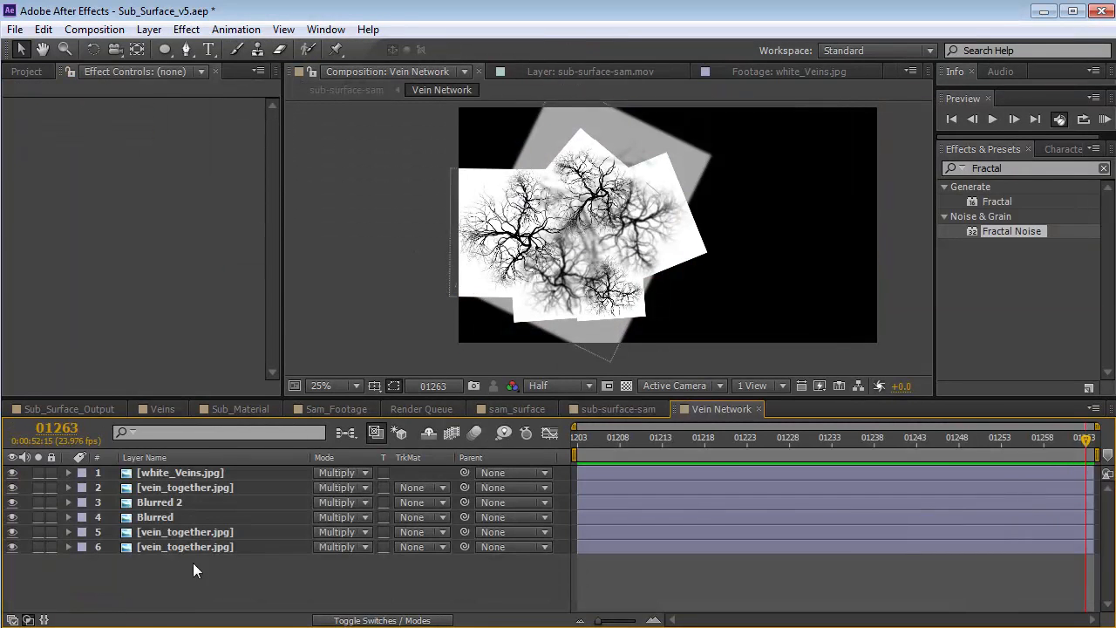
left_click(149, 29)
mouse_move(165, 48)
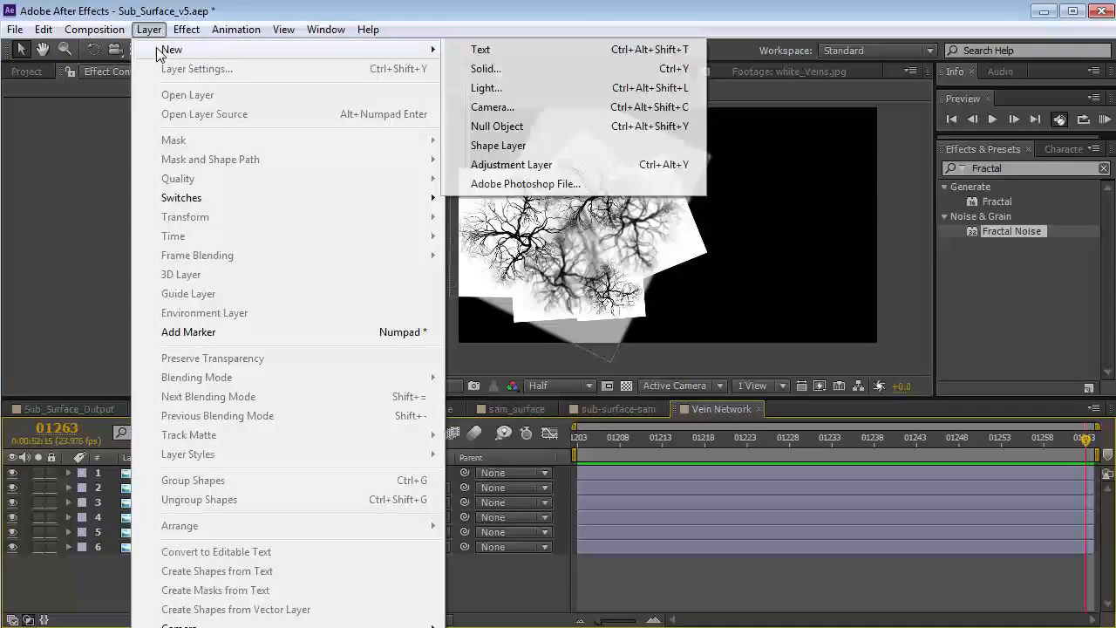
left_click(491, 67)
left_click(246, 375)
left_click_drag(70, 559, 17, 526)
left_click_drag(373, 523, 412, 281)
left_click(443, 303)
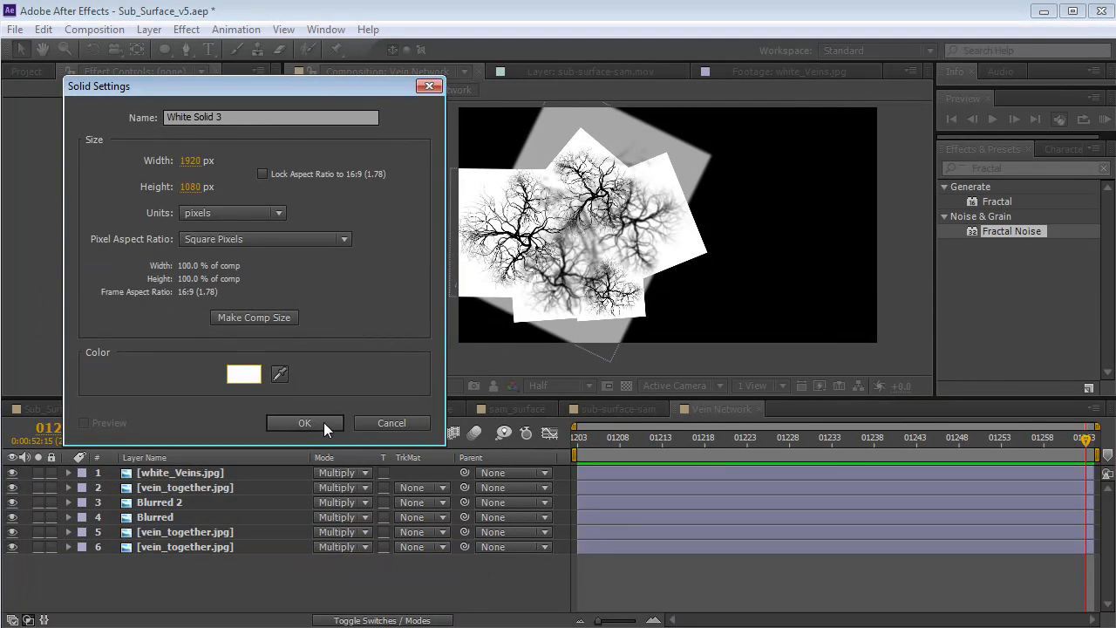
left_click(323, 423)
left_click_drag(250, 472, 218, 577)
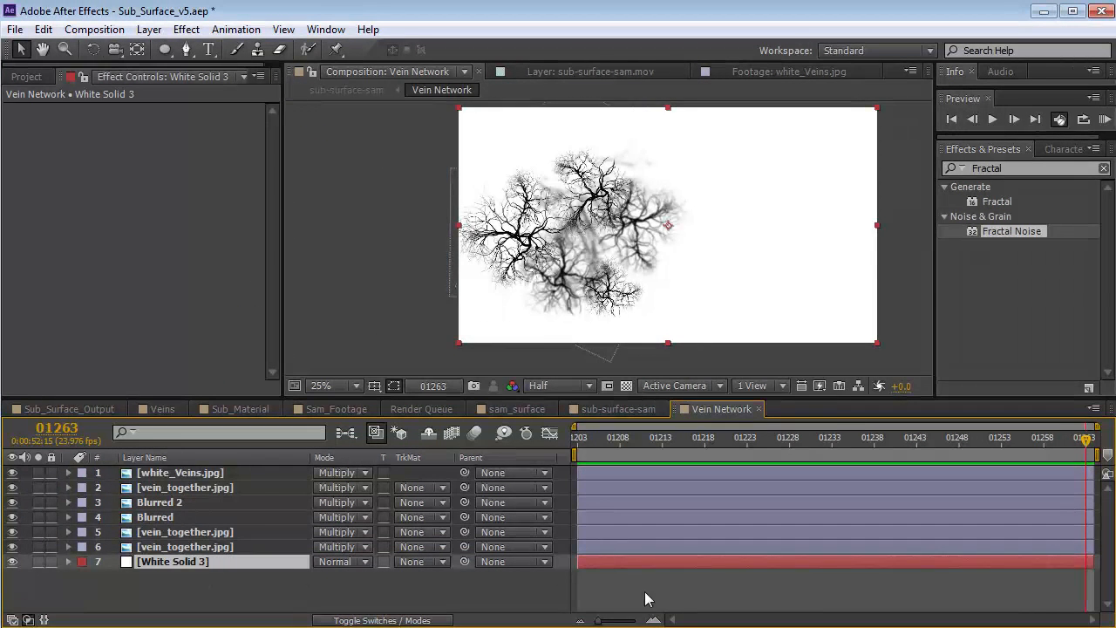
Step: Close the Vein Network composition and turn on the Noise layer's visibility in sub-surface-sam, comparing it with Vein Network hidden and shown
left_click(760, 409)
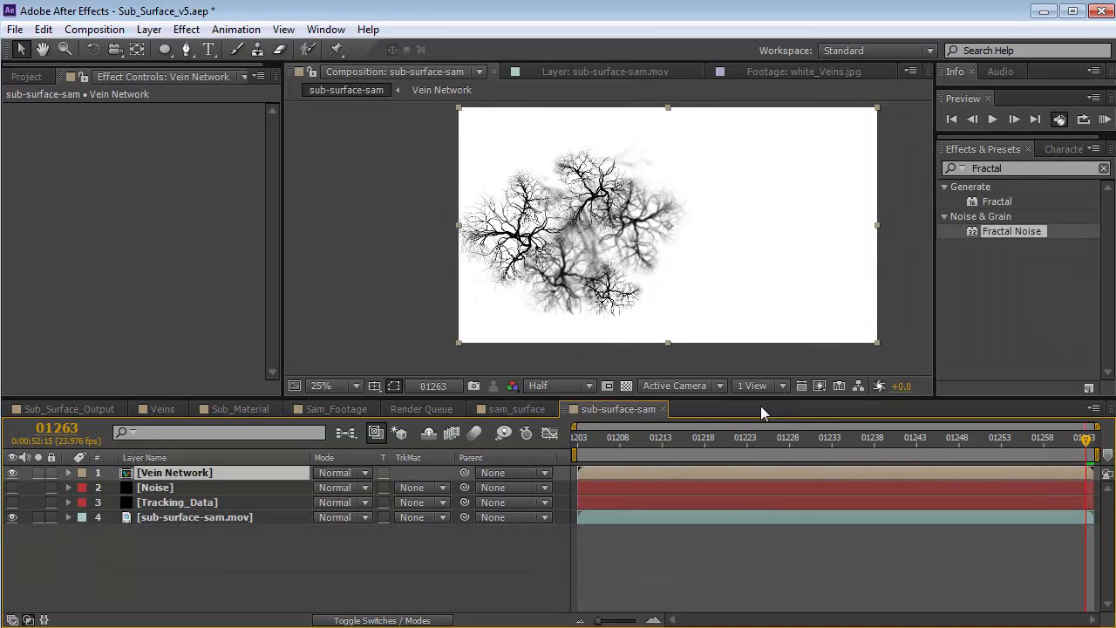
left_click(157, 492)
left_click(12, 488)
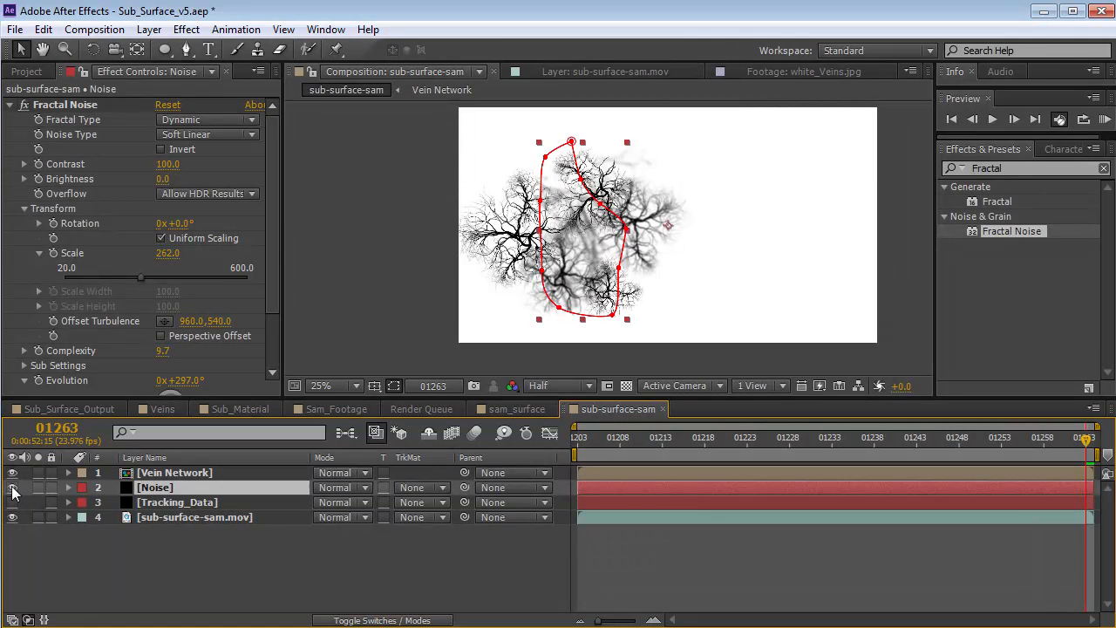
left_click_drag(12, 490, 11, 479)
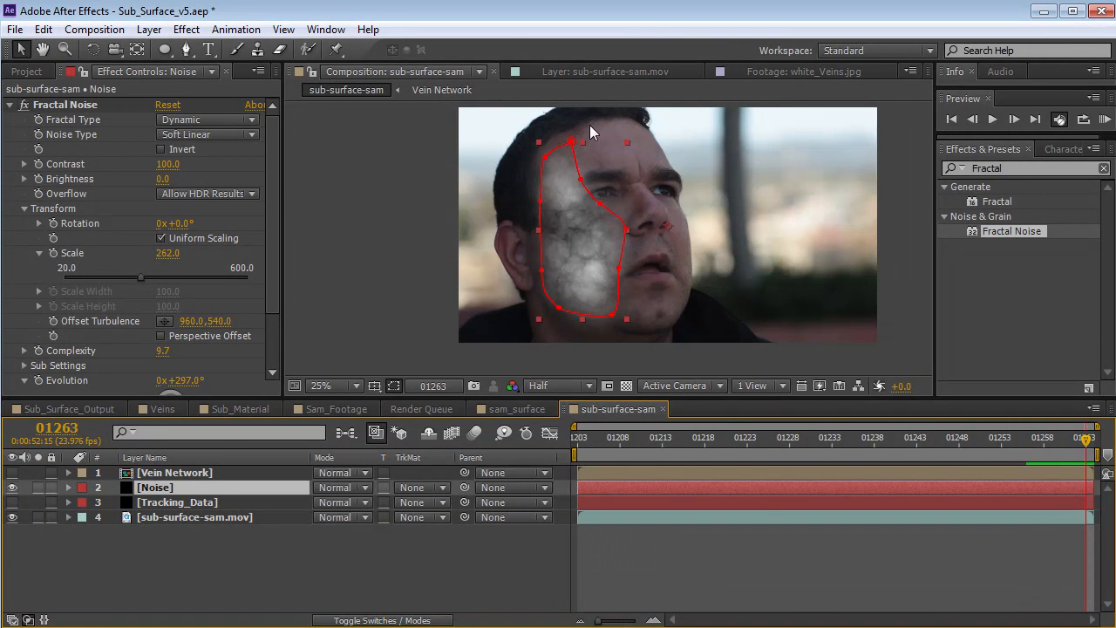
left_click_drag(12, 482, 12, 472)
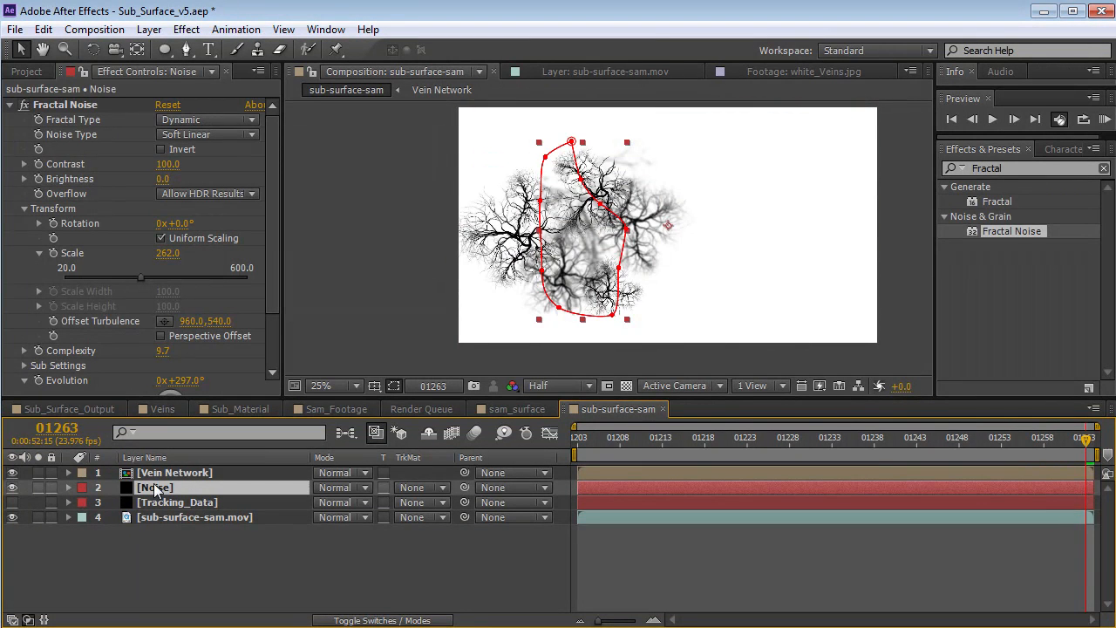
Step: Set the Noise layer's track matte to Luma Matte "[Vein Network]" and inspect the veined cheek enlarged
left_click(423, 488)
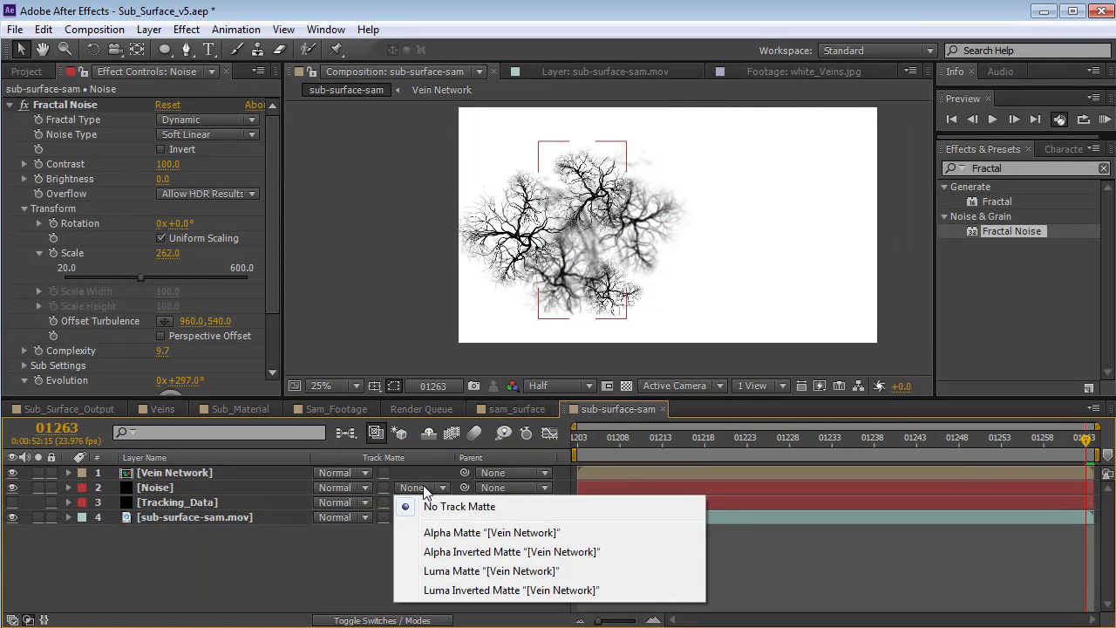
left_click(471, 572)
key("grave")
scroll(437, 377, "up", 2)
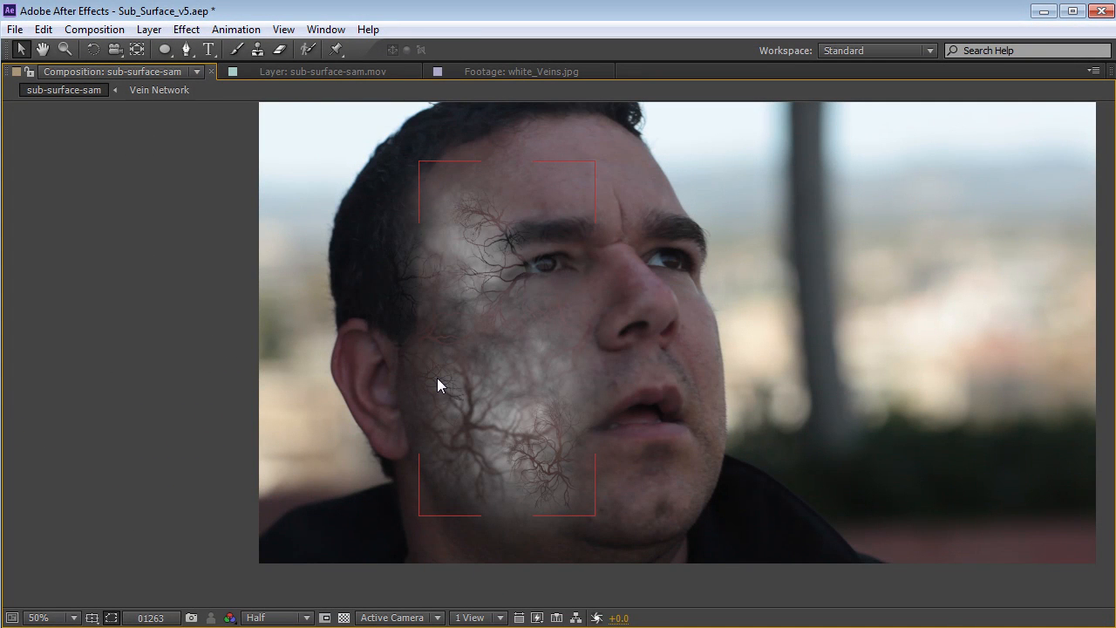
scroll(536, 370, "down", 1)
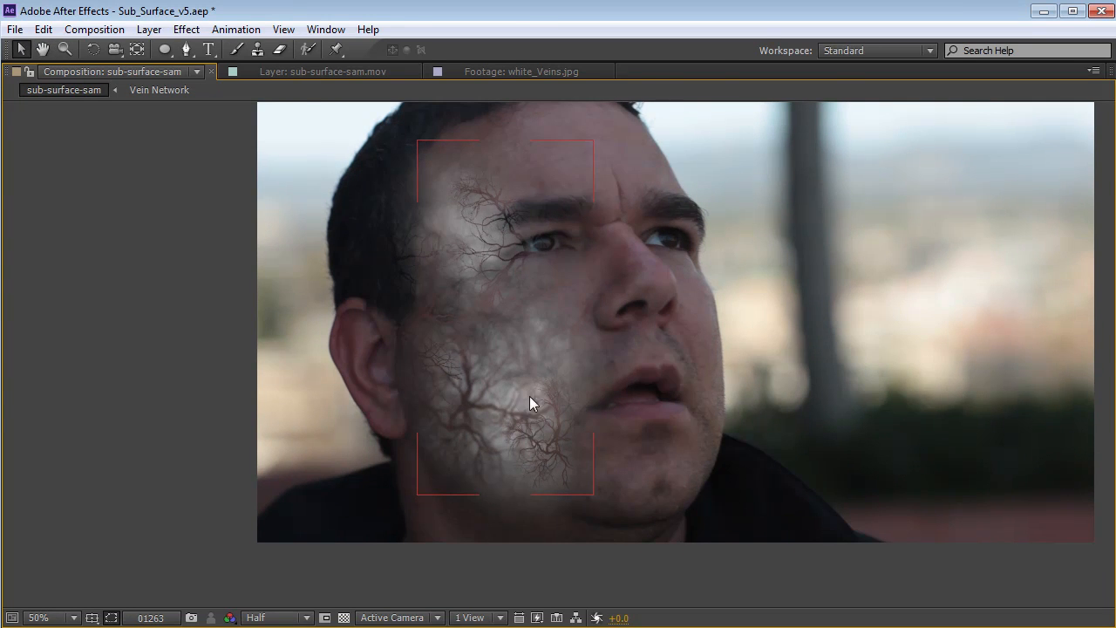
key("grave")
scroll(575, 285, "down", 1)
scroll(592, 240, "up", 1)
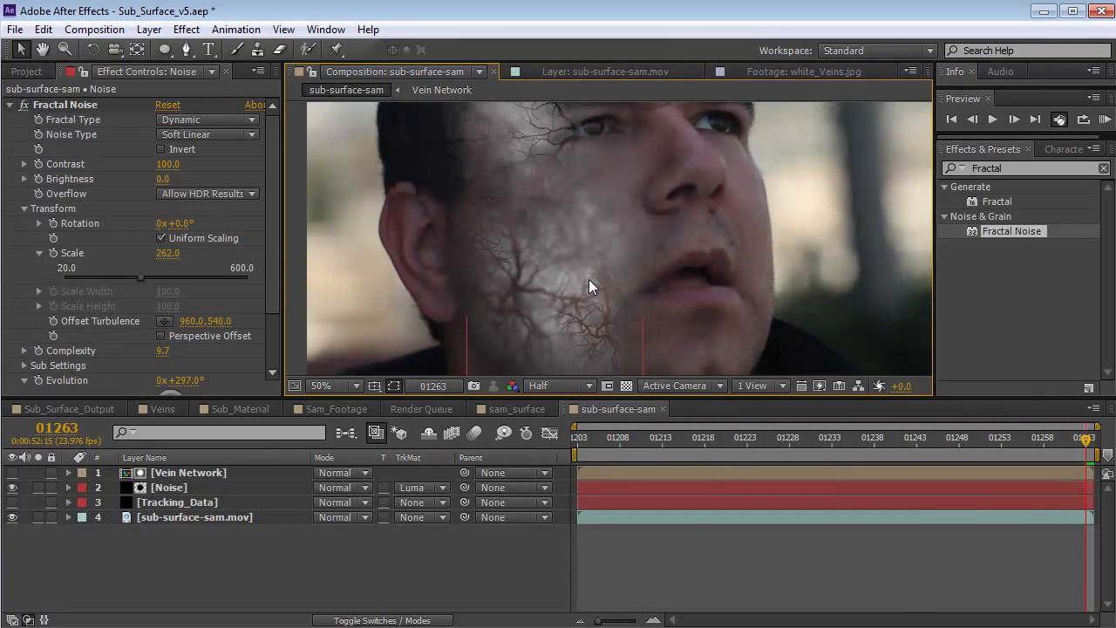
Step: Apply Fast Blur to the Vein Network layer with a Blurriness of 1.0 and Repeat Edge Pixels on, and check the softened veins
left_click(589, 279)
scroll(589, 279, "up", 3)
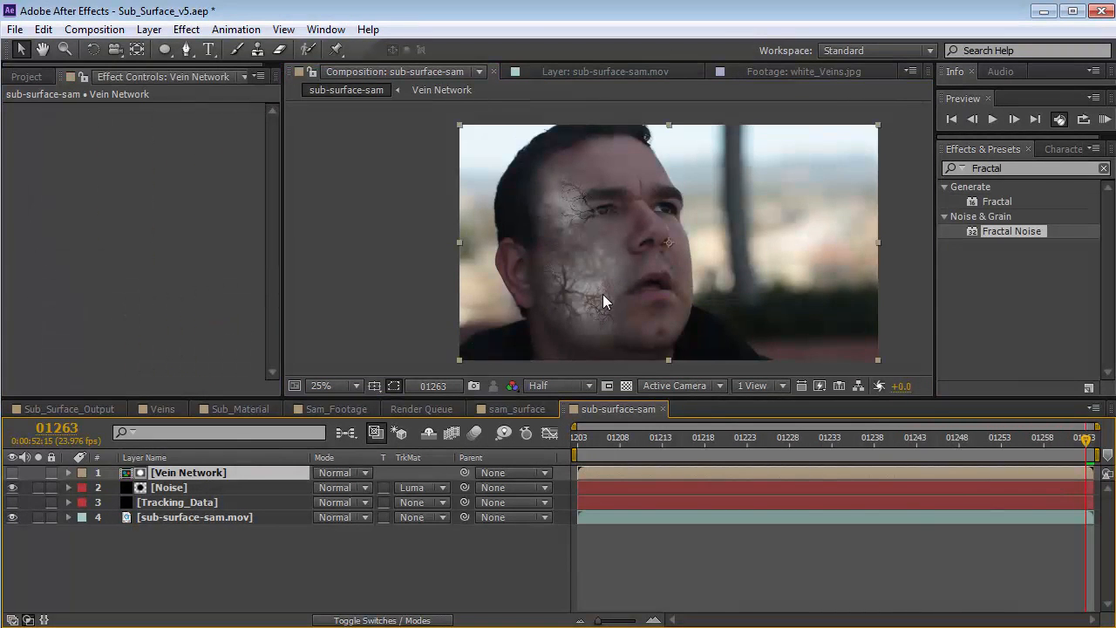
key("space")
left_click_drag(614, 317, 611, 253)
left_click(185, 30)
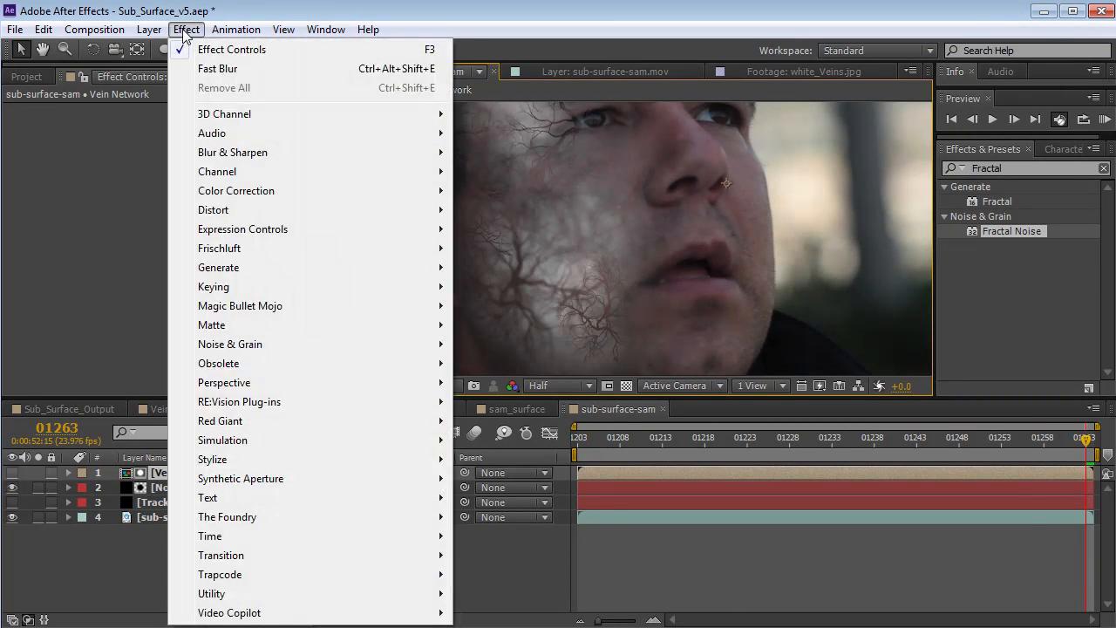
left_click(214, 69)
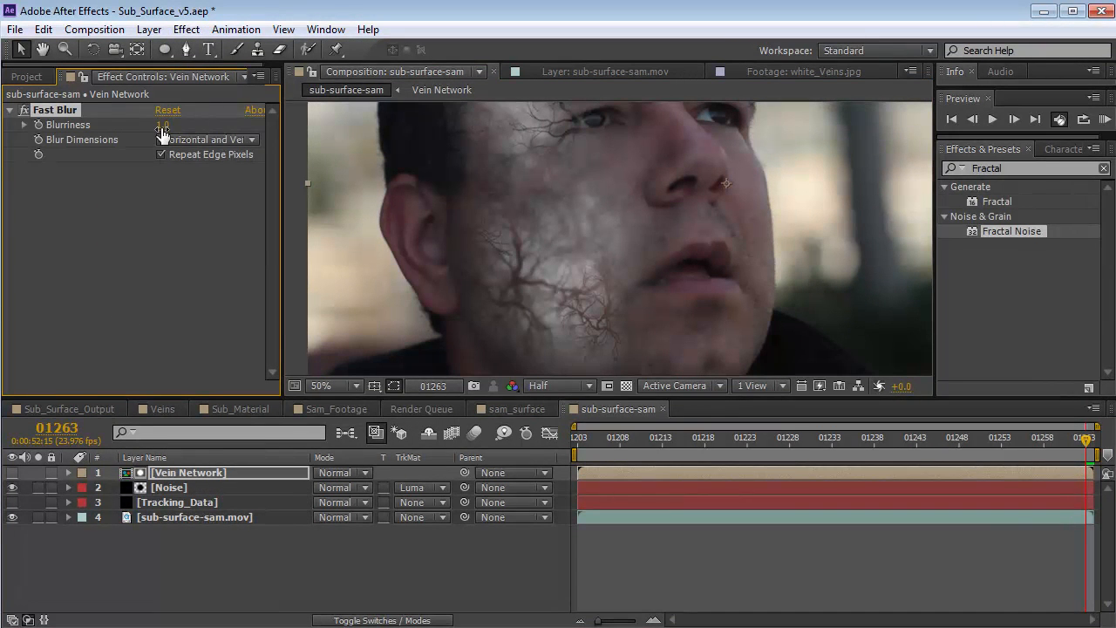
key("grave")
key("space")
left_click_drag(579, 374, 553, 287)
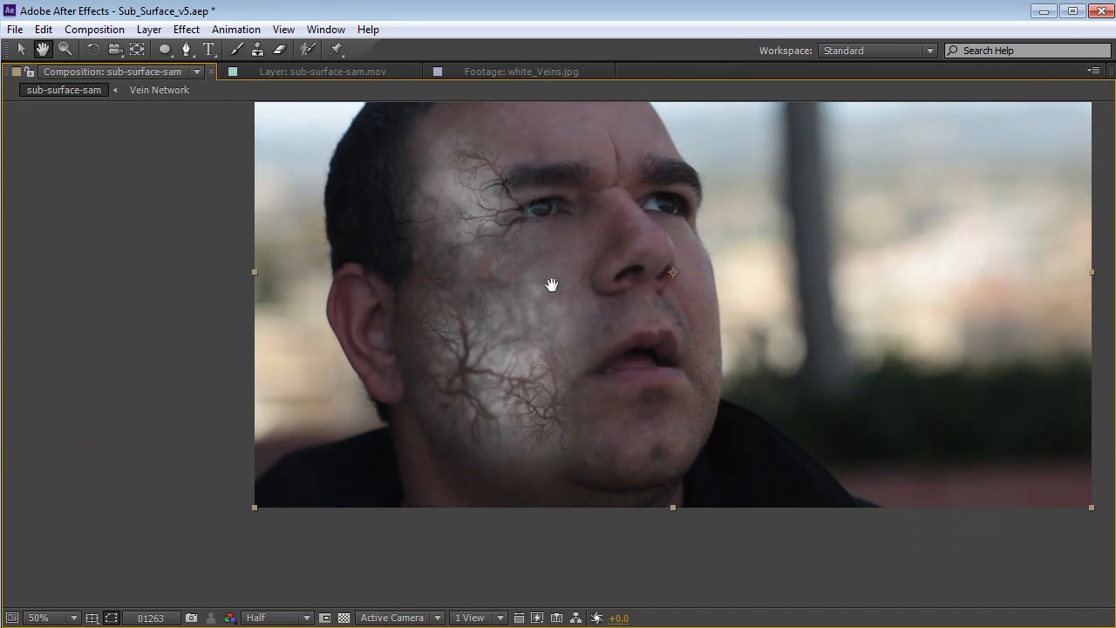
key("grave")
scroll(641, 245, "down", 2)
key("space")
left_click_drag(620, 247, 618, 254)
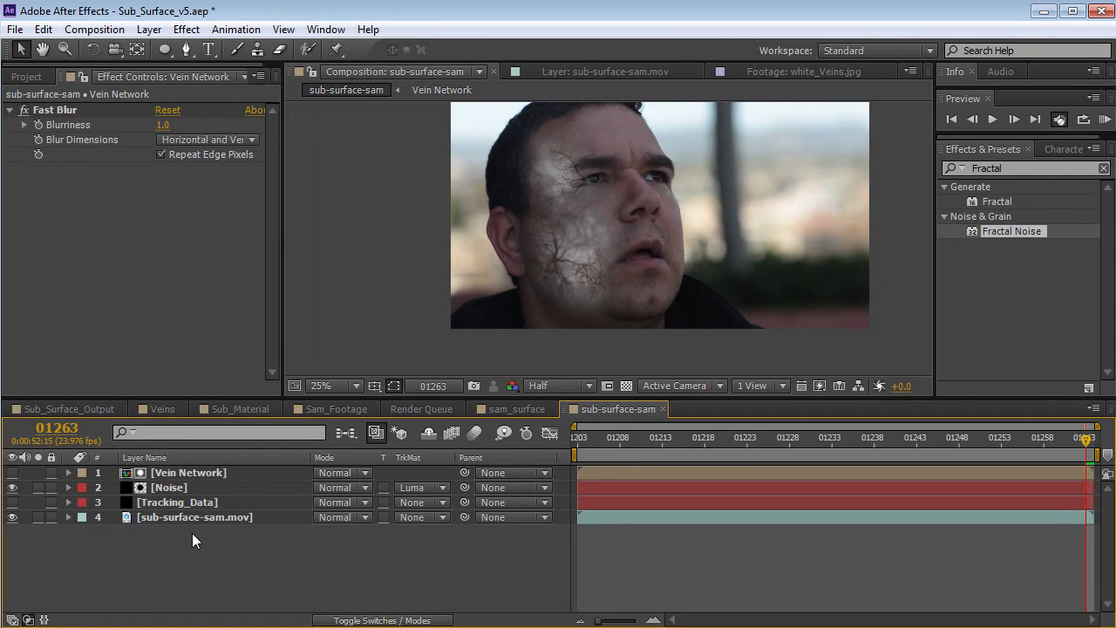
Step: Pre-compose the Vein Network and Noise layers, moving all attributes into a new composition named Illumination_Map
left_click(161, 490)
left_click(176, 473)
left_click(170, 486)
left_click(174, 473)
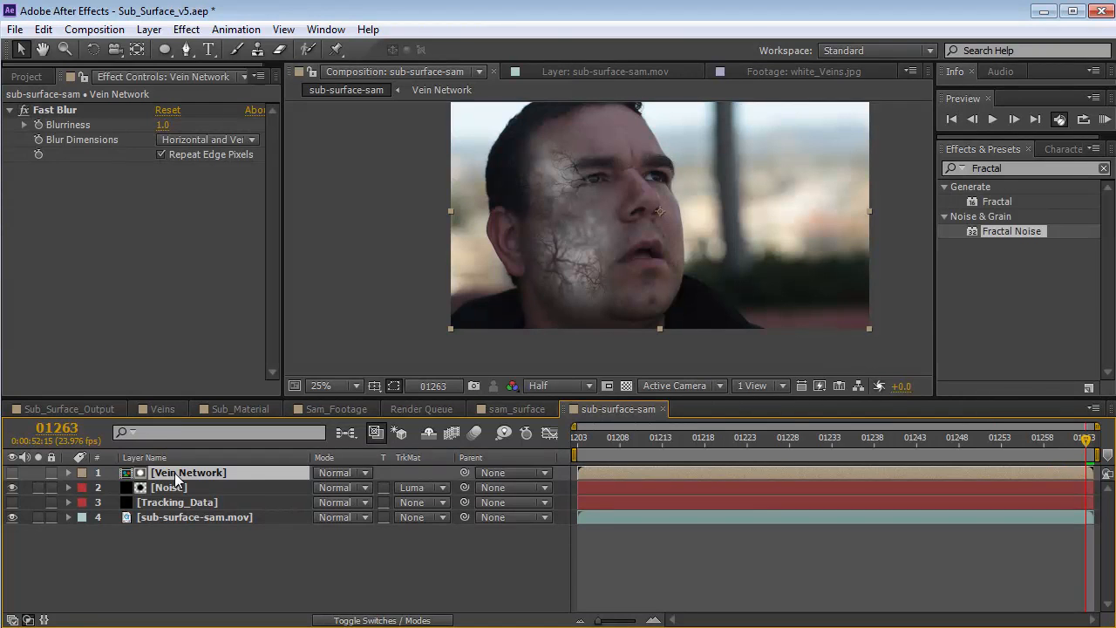
left_click(172, 488)
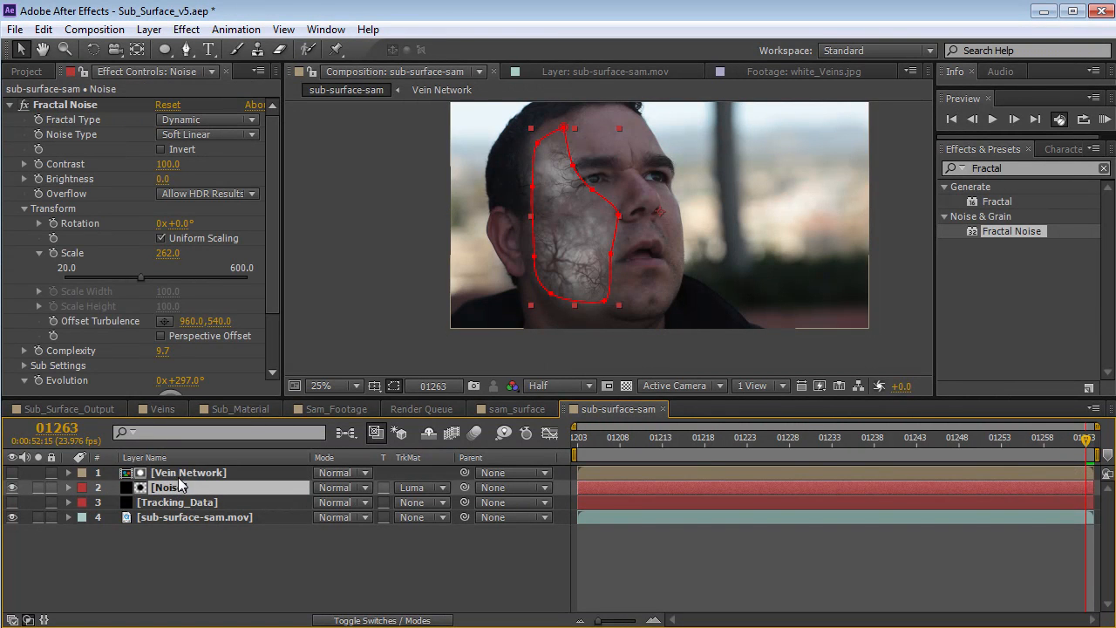
left_click(181, 475, "shift")
left_click(145, 30)
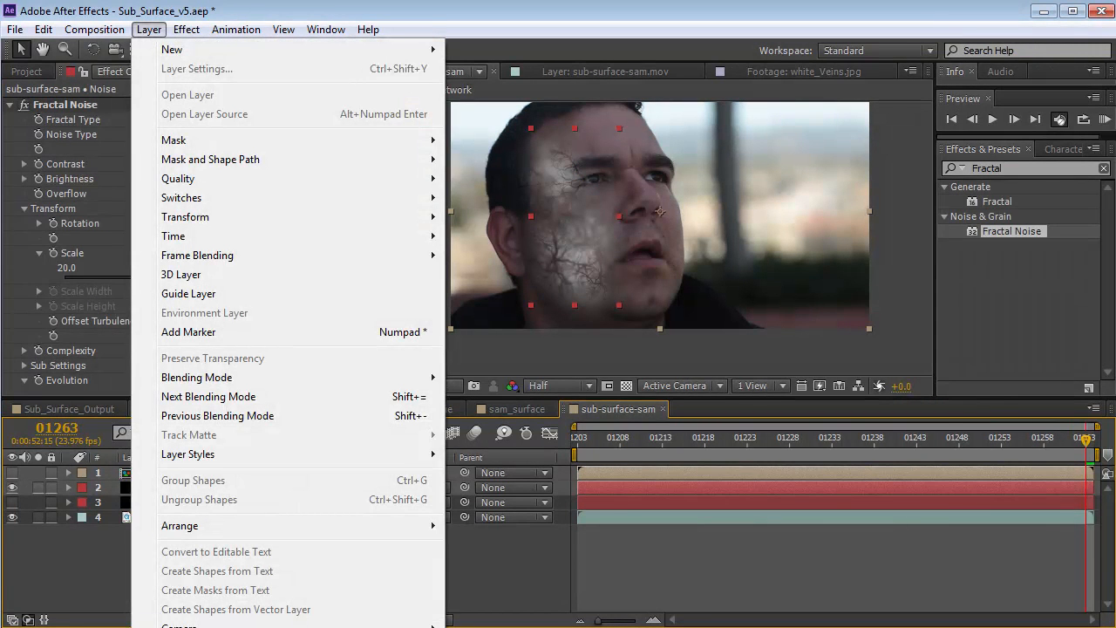
key("ctrl+shift+c")
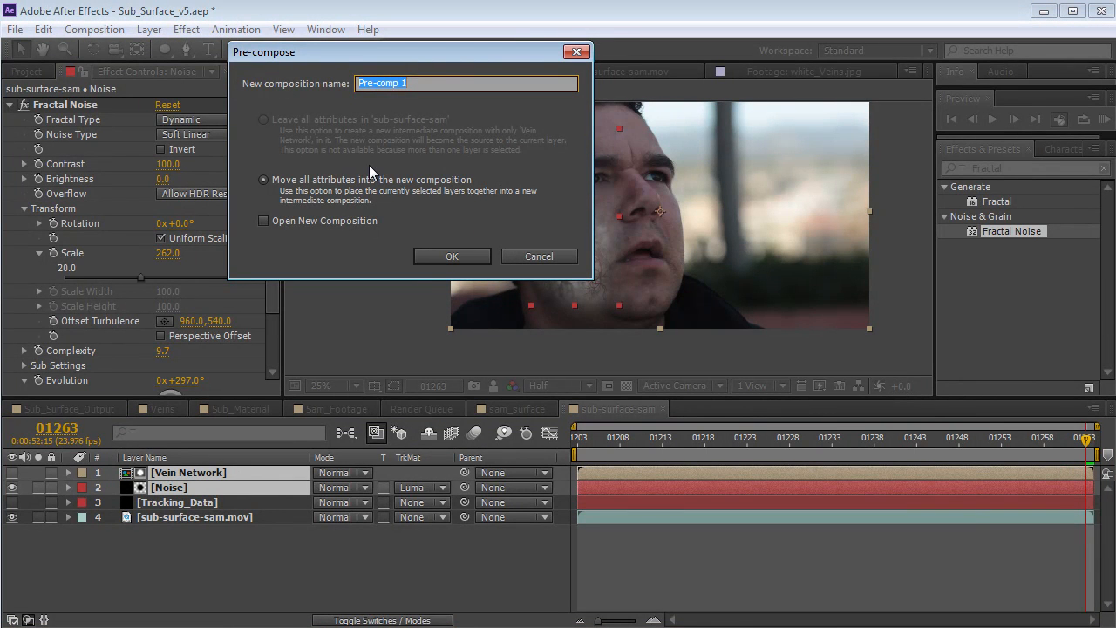
type("I")
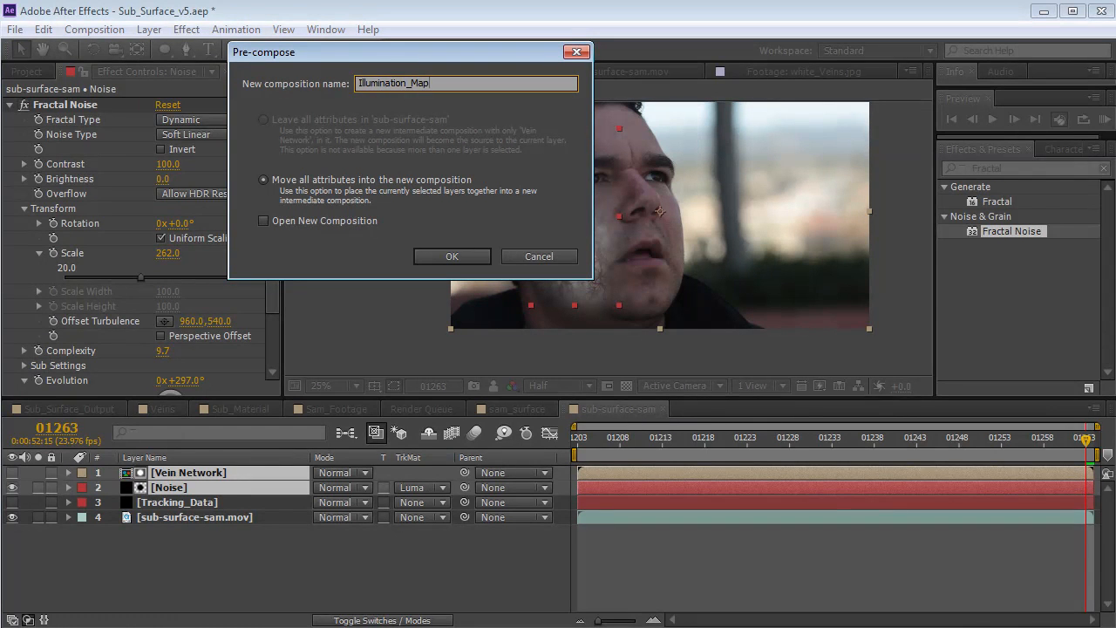
type("llumination_Map")
key("Return")
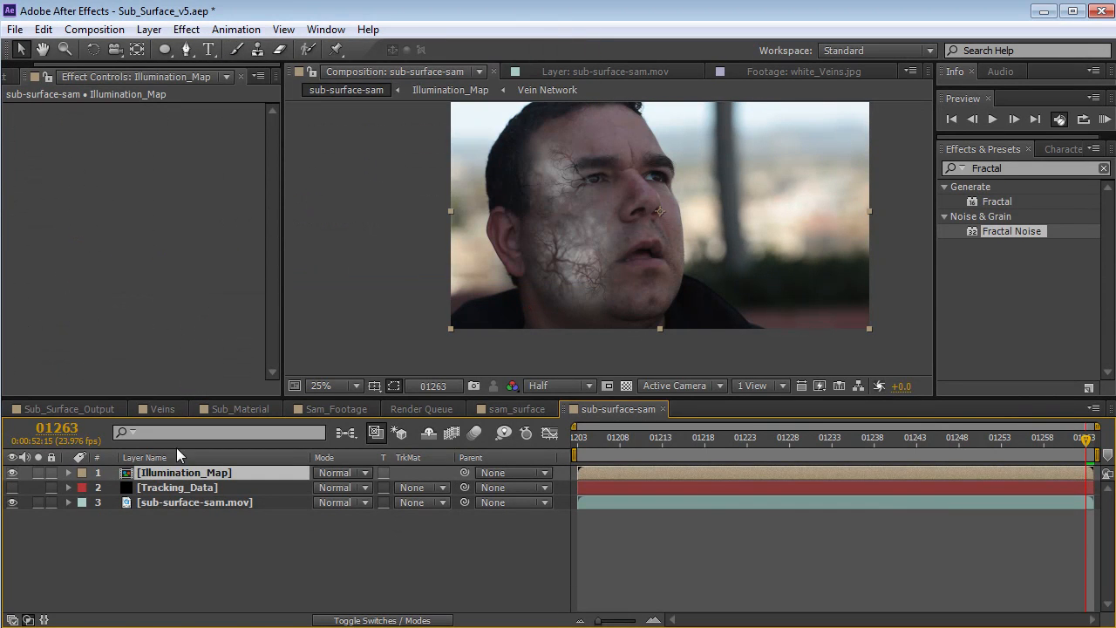
Step: Open the Illumination_Map composition, show its transparency, and add a black (000000) solid beneath the Noise layer
double_click(181, 472)
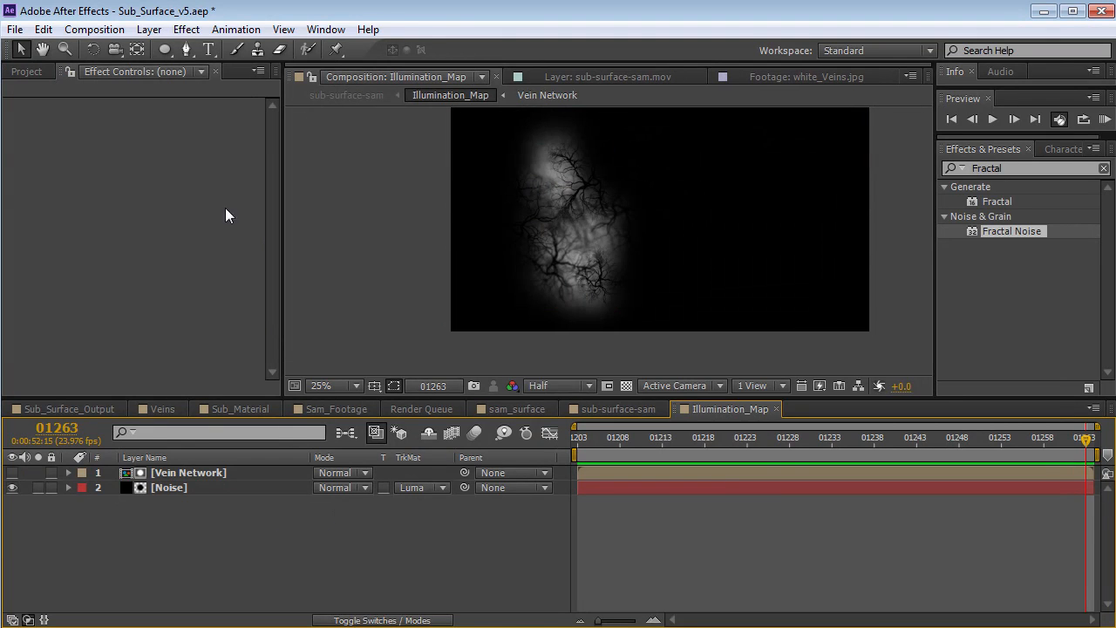
left_click(626, 385)
left_click(149, 30)
mouse_move(167, 48)
left_click(436, 68)
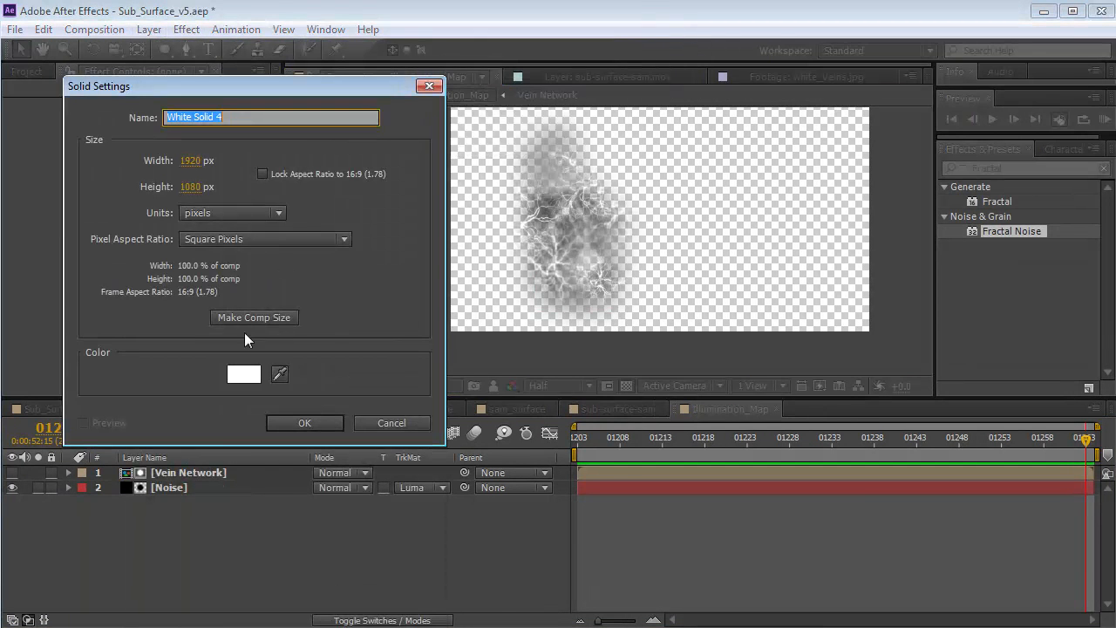
left_click(243, 375)
left_click_drag(199, 511, 68, 524)
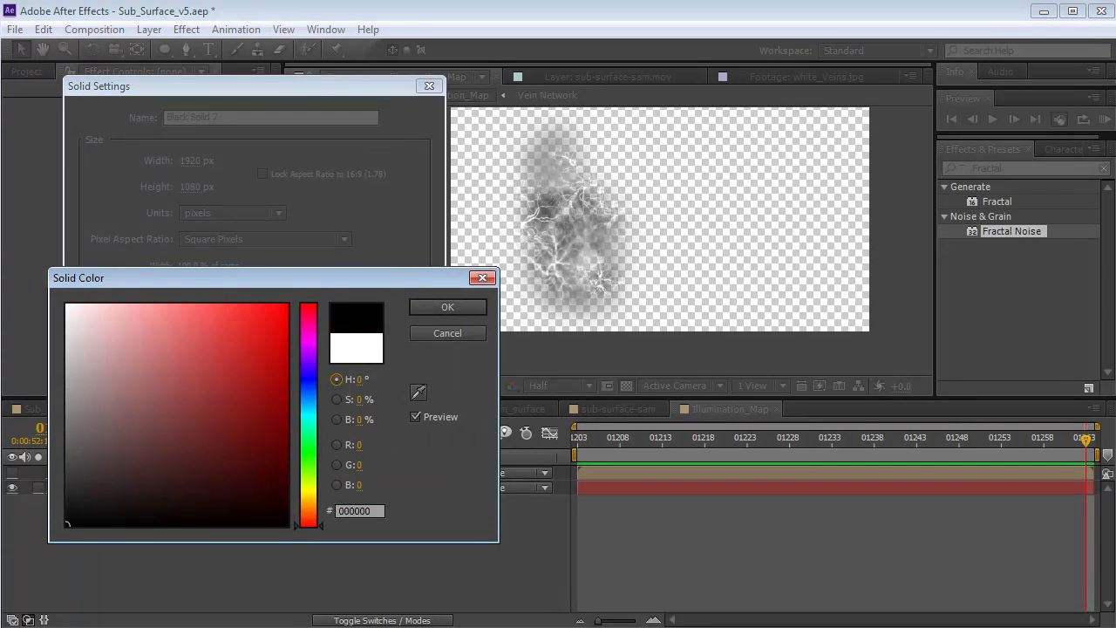
left_click(439, 307)
left_click(314, 425)
left_click_drag(181, 483, 149, 522)
left_click(149, 523)
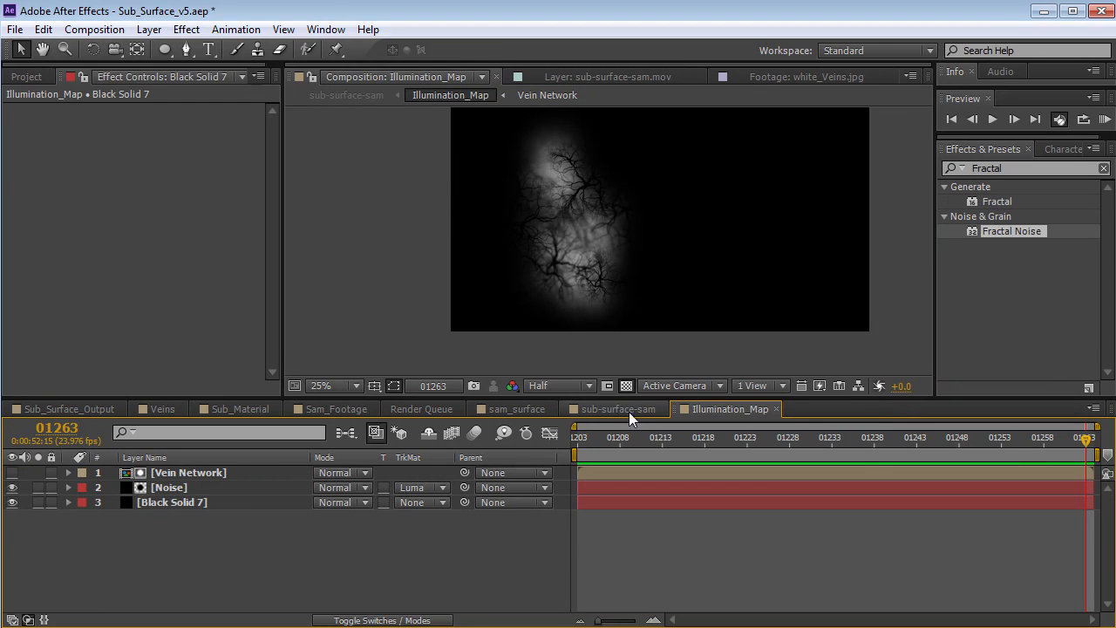
Step: Return to the sub-surface-sam composition and set the Illumination_Map layer's blending mode to Color Dodge over the actor's face
left_click(604, 408)
left_click(13, 472)
left_click(13, 473)
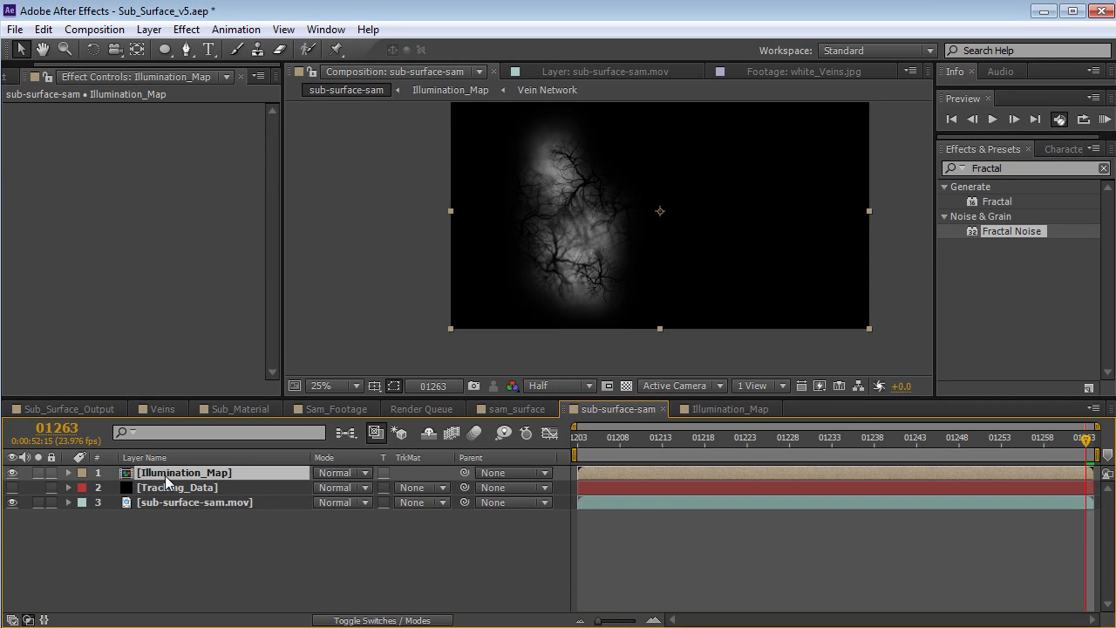
left_click(352, 473)
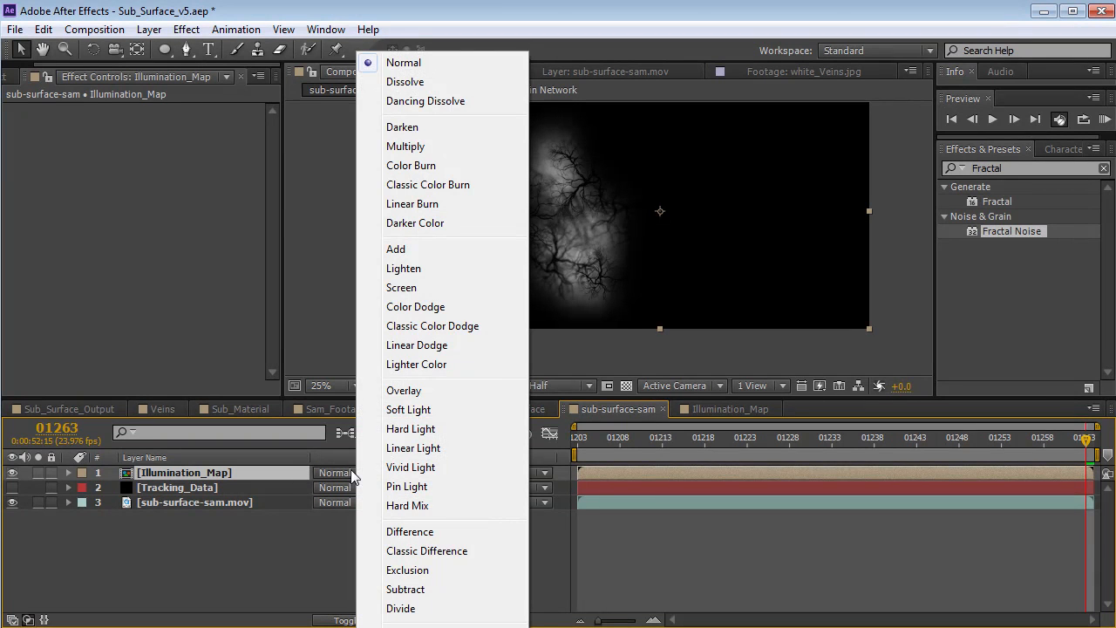
left_click(415, 307)
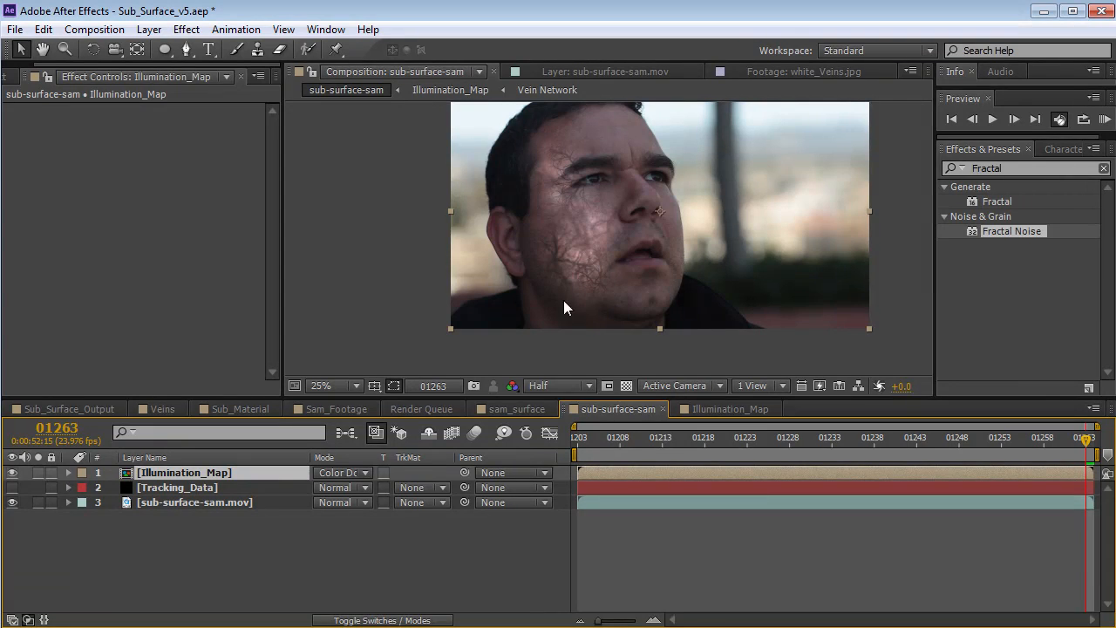
left_click_drag(543, 249, 504, 252)
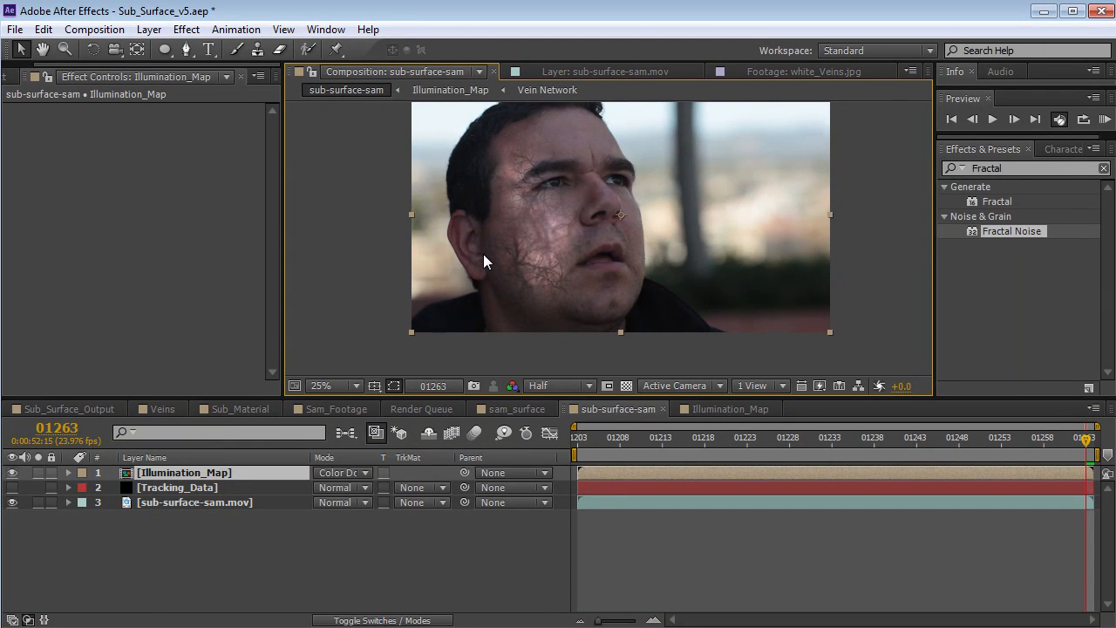
left_click_drag(483, 254, 482, 269)
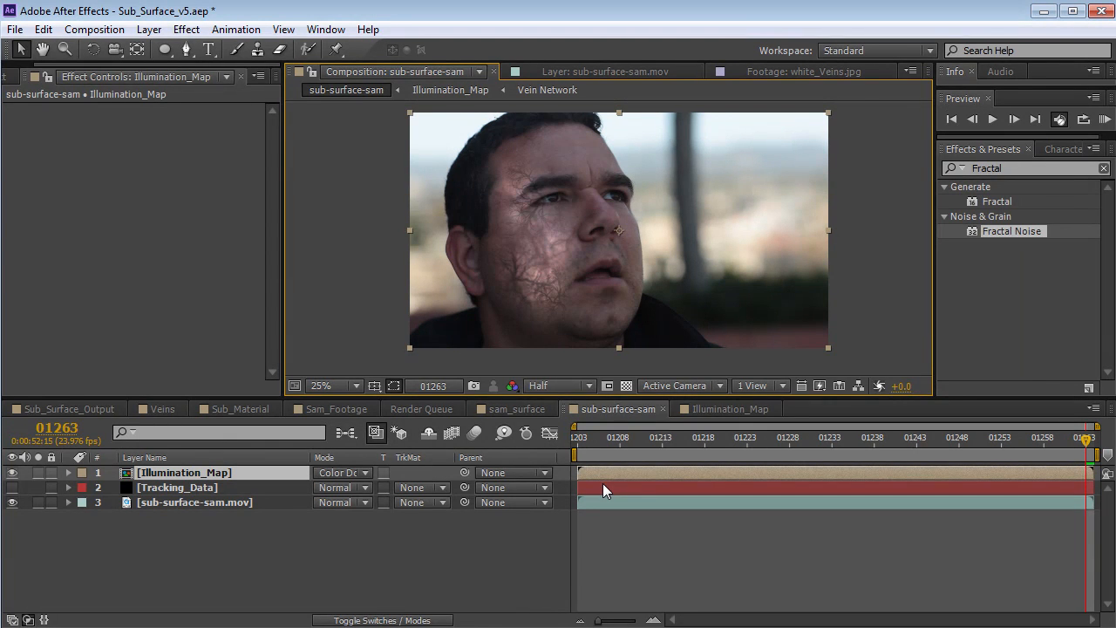
Step: Apply Curves to the Illumination_Map layer and raise the Red channel's midtones to tint the glow red
left_click(615, 464)
left_click(187, 30)
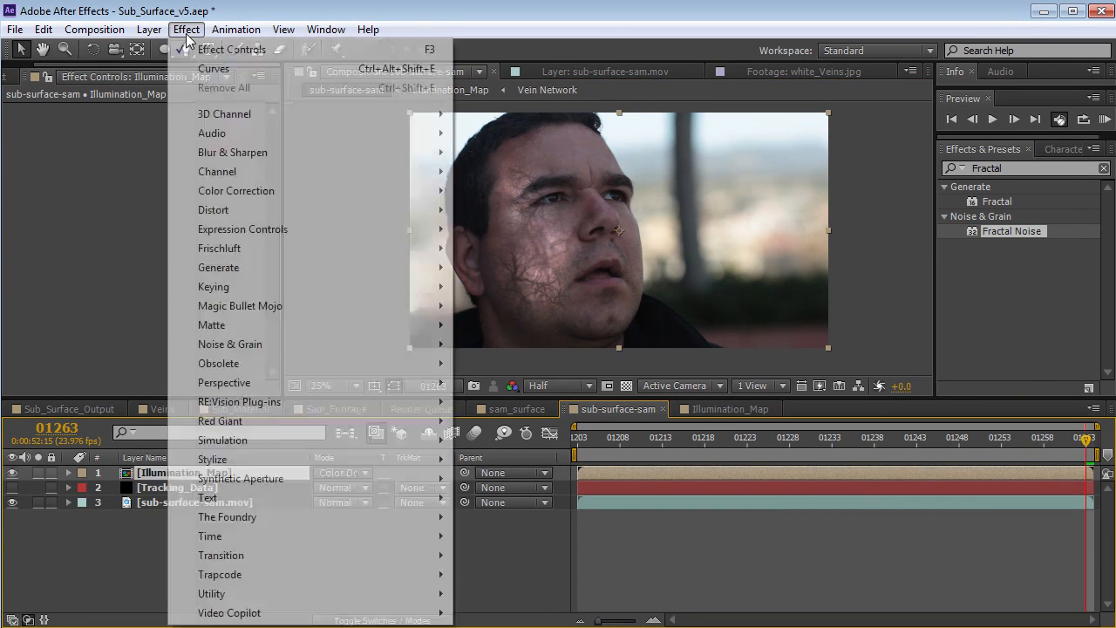
mouse_move(259, 191)
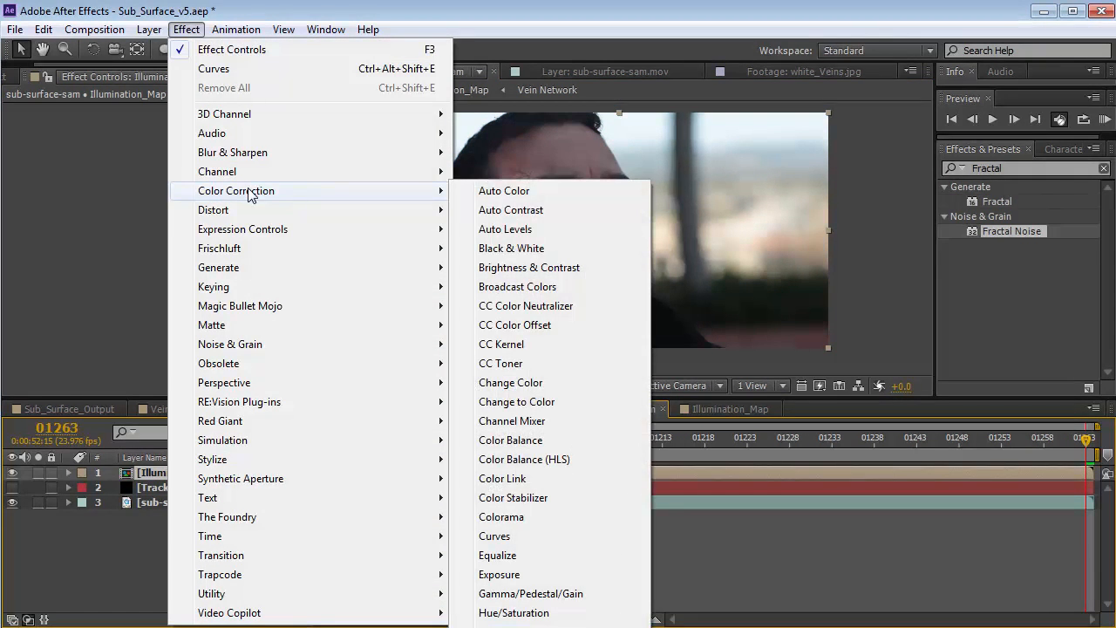
left_click(506, 537)
left_click(188, 125)
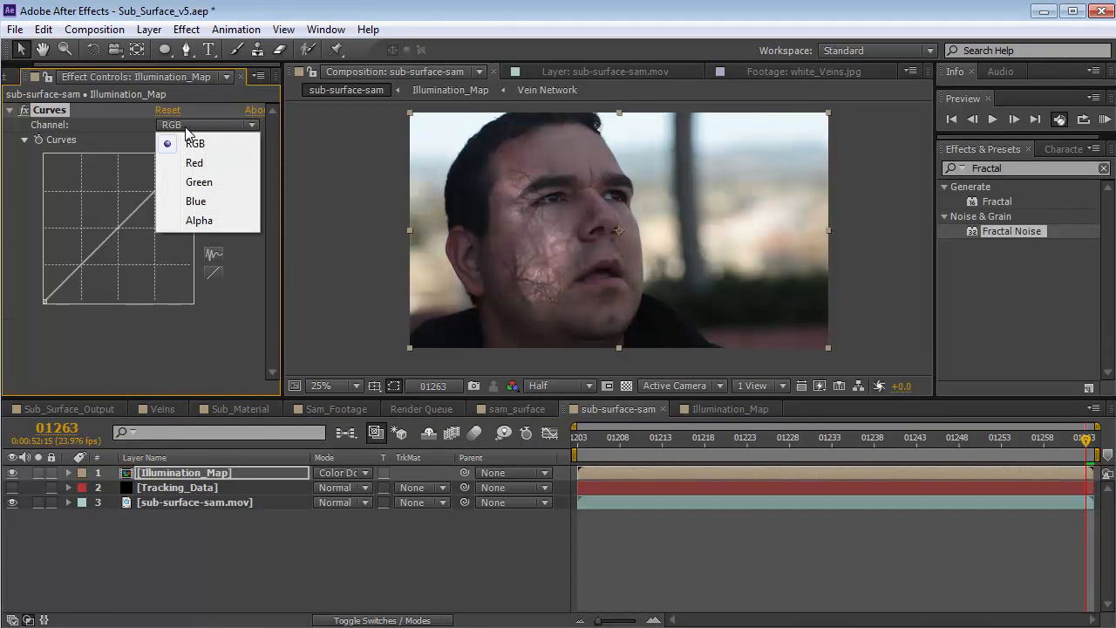
left_click(195, 165)
left_click_drag(102, 240, 90, 229)
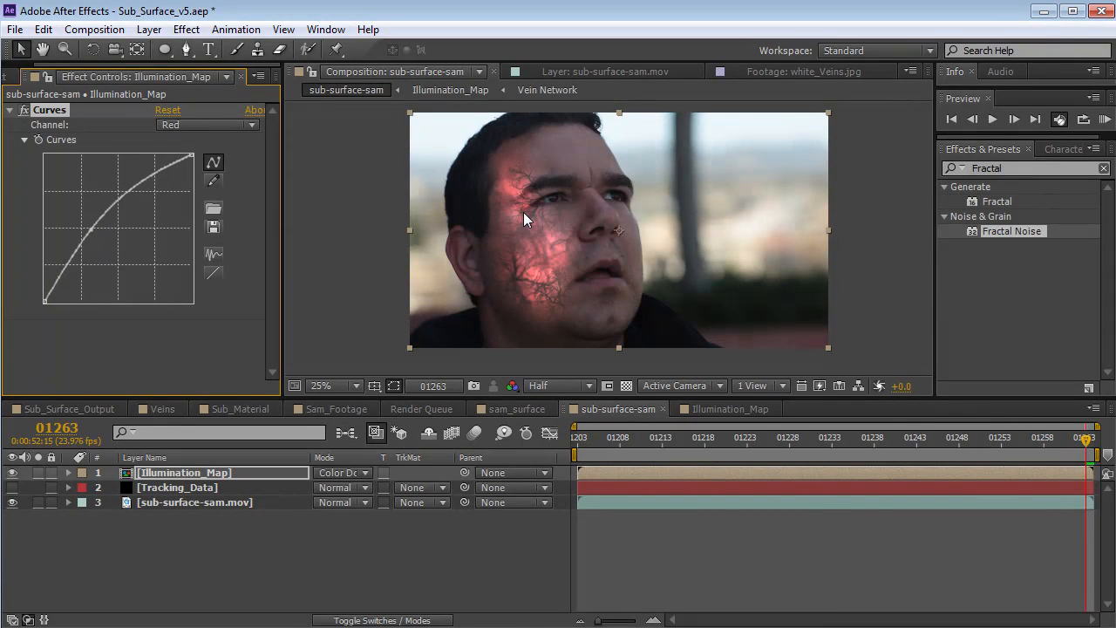
Step: Lower the midtones of the Blue channel in the Illumination_Map layer's Curves effect
left_click(189, 127)
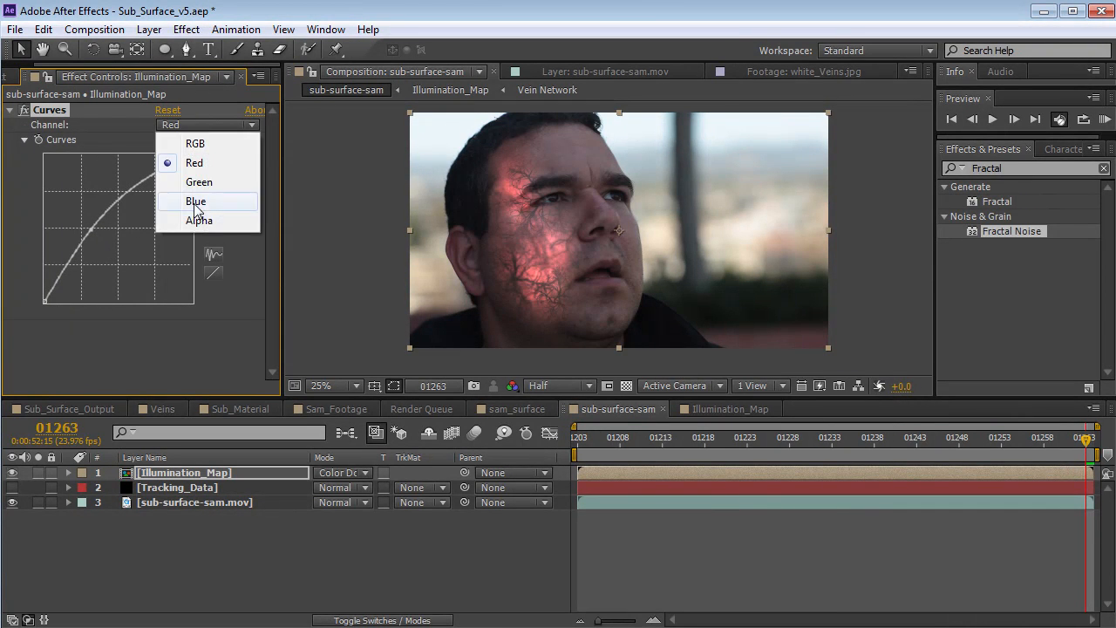
left_click(194, 204)
left_click_drag(106, 245, 121, 256)
Step: Shape the Green channel of the Illumination_Map Curves into an S-curve, with darker shadows and raised highlights for a fiery orange glow
left_click(173, 124)
left_click(194, 182)
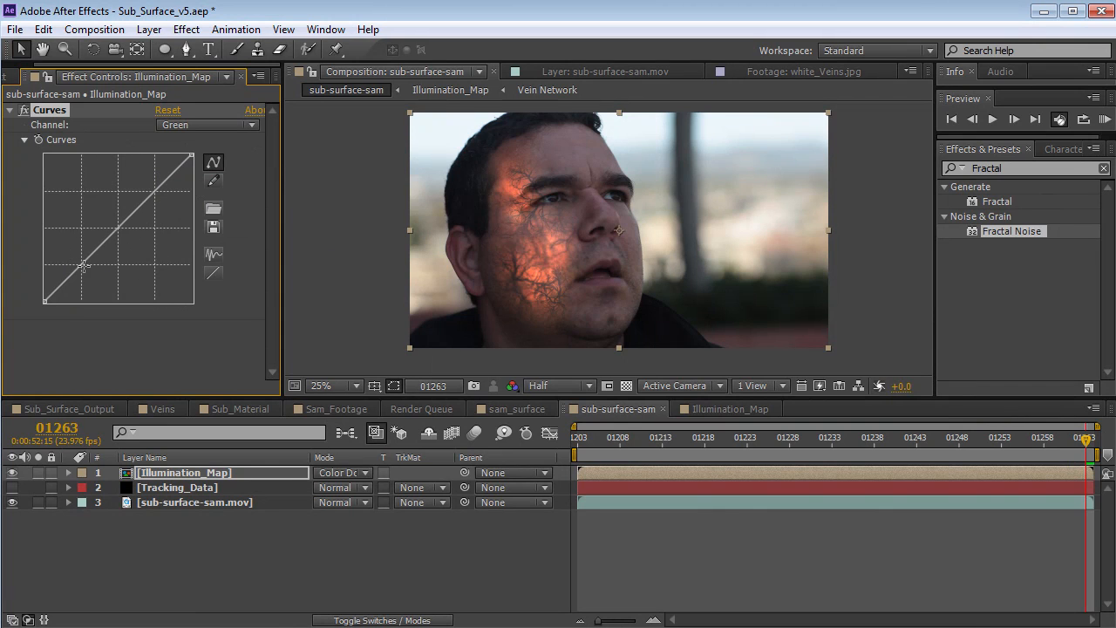
left_click_drag(81, 271, 88, 266)
mouse_move(133, 221)
left_mouse_down()
mouse_move(120, 220)
mouse_move(122, 207)
left_mouse_up()
left_click_drag(89, 263, 92, 267)
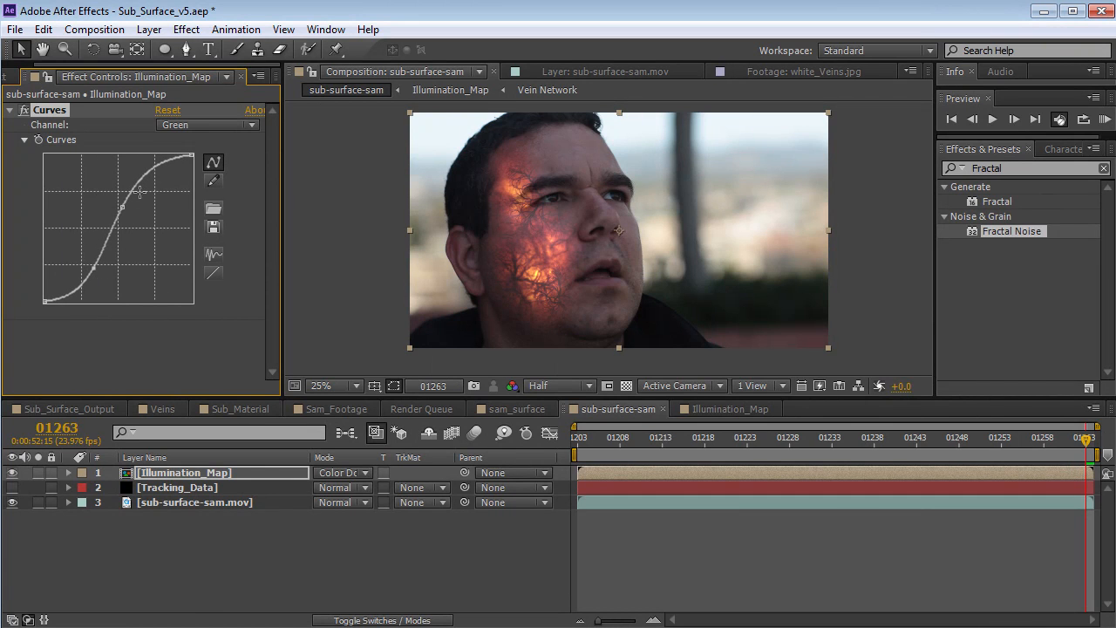
left_click_drag(123, 207, 123, 203)
scroll(632, 261, "up", 2)
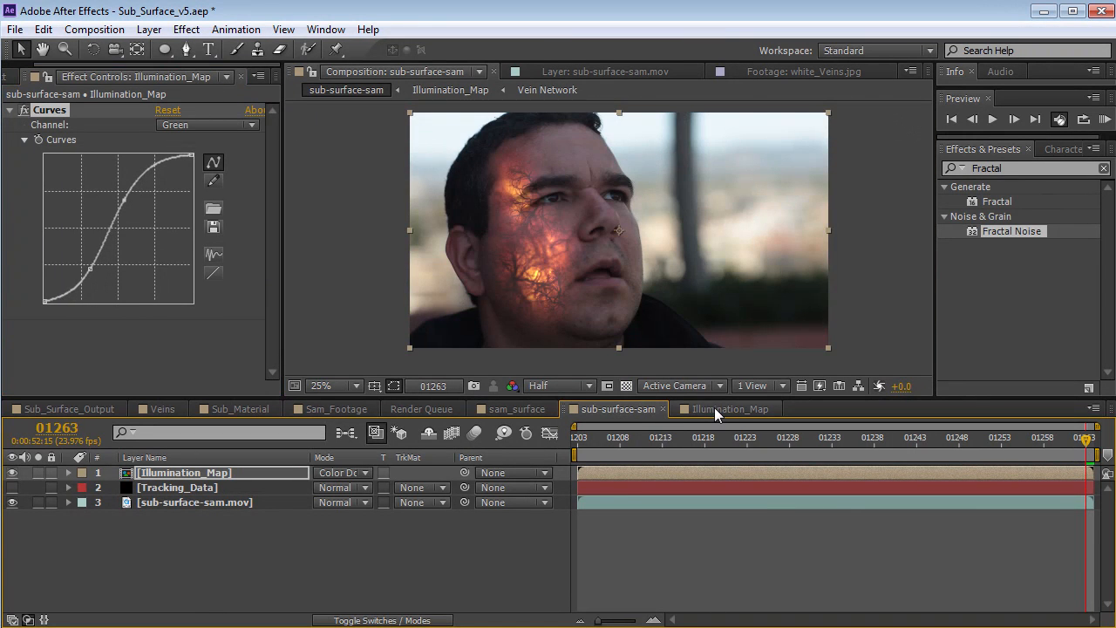
Step: Hide the black solid in Illumination_Map, take a snapshot of the Color Dodge result in sub-surface-sam, and restore the solid's visibility
left_click(715, 408)
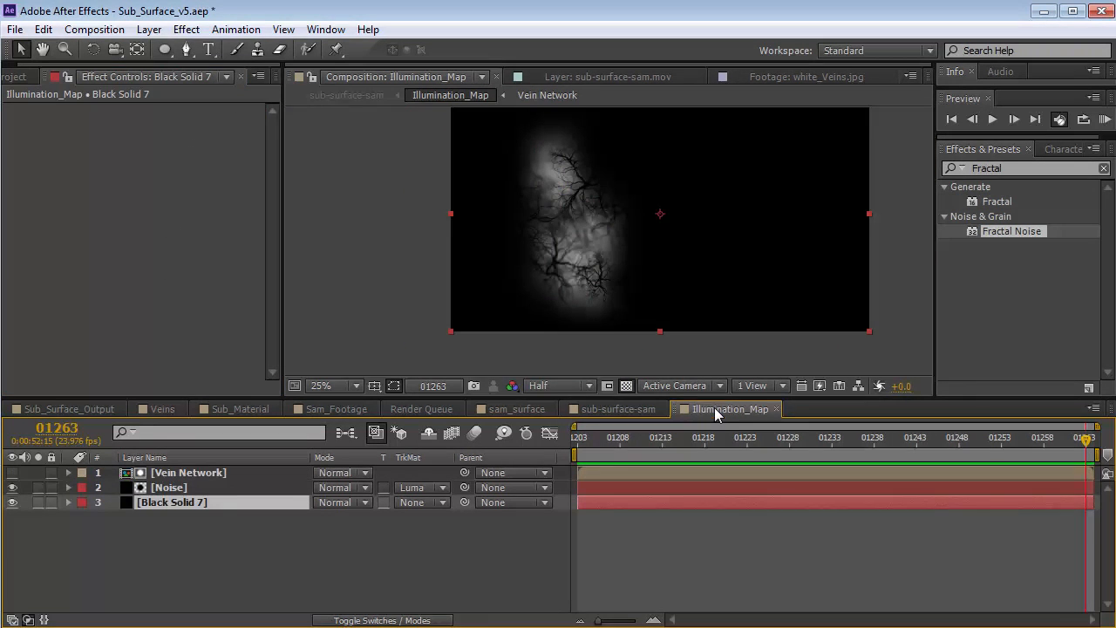
left_click(12, 502)
left_click(654, 409)
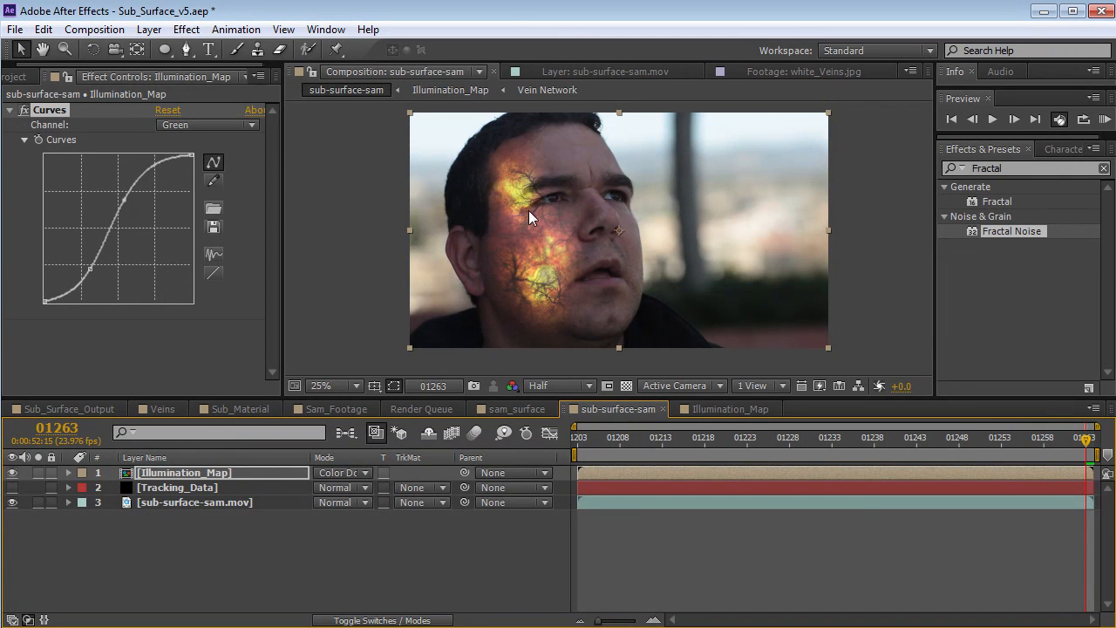
left_click(471, 385)
left_click(701, 410)
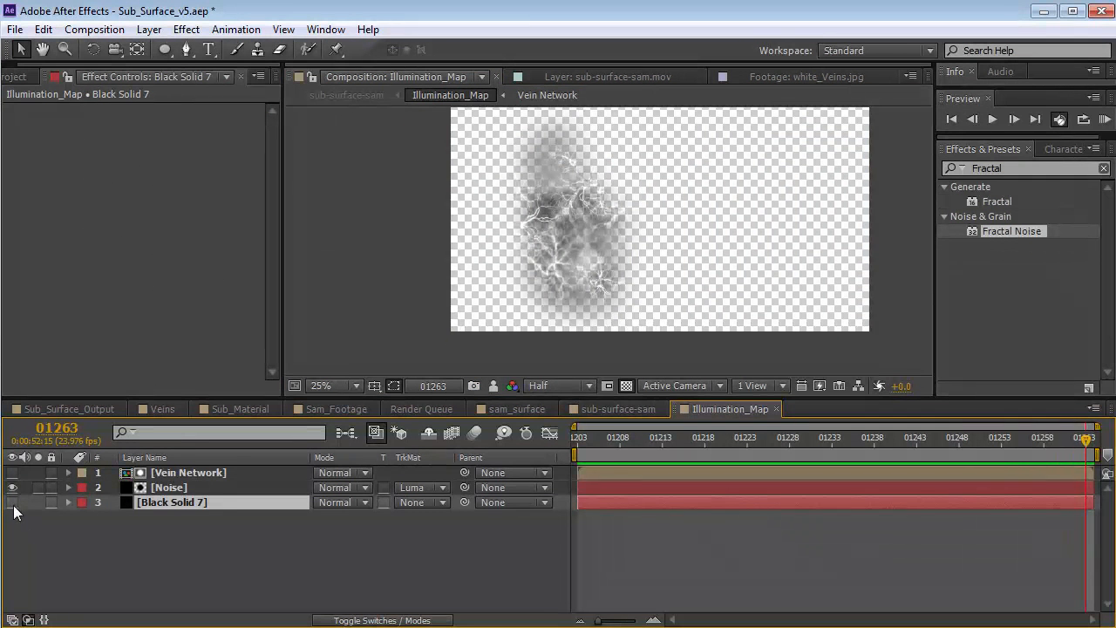
left_click(12, 504)
left_click(595, 411)
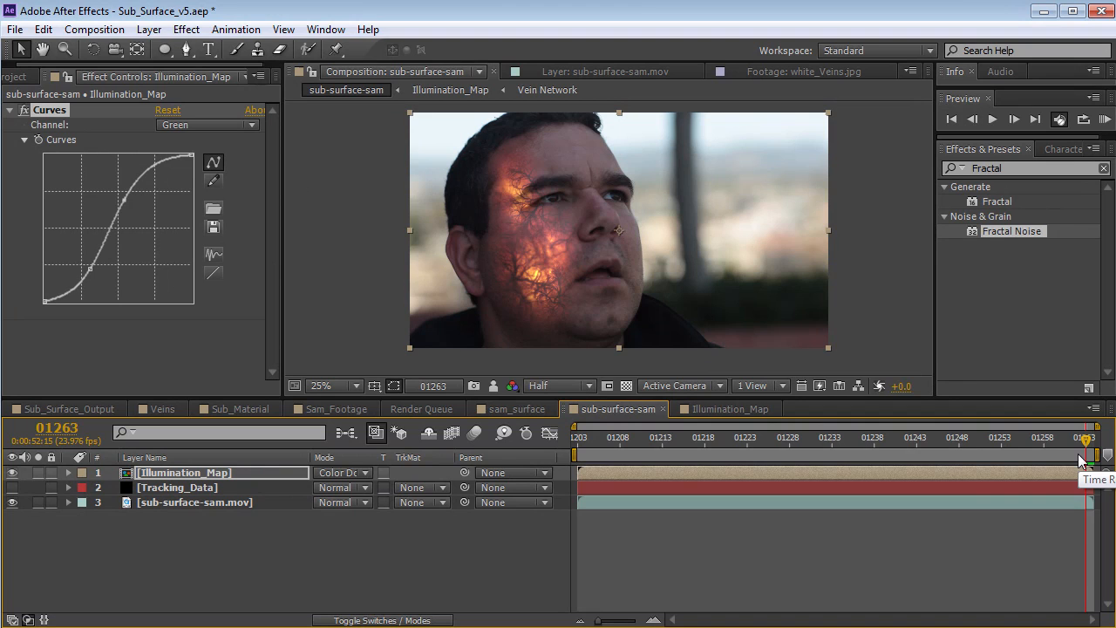
Step: Reveal the Tracking_Data layer's Corner Pin keyframes and copy all of them at frame 01203
left_click(172, 489)
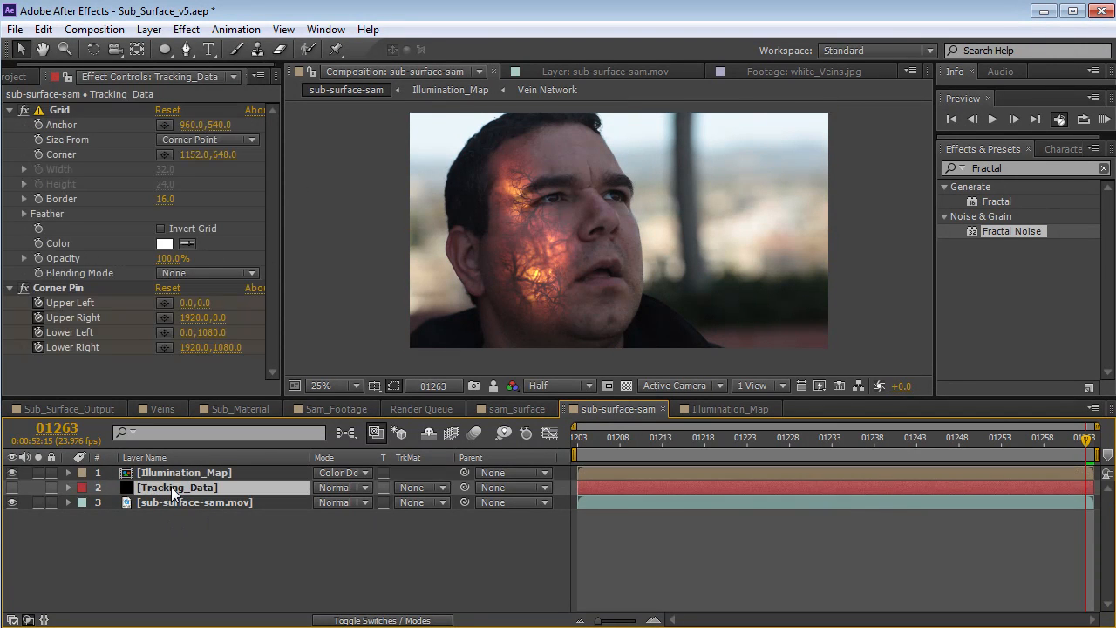
key("ctrl+v")
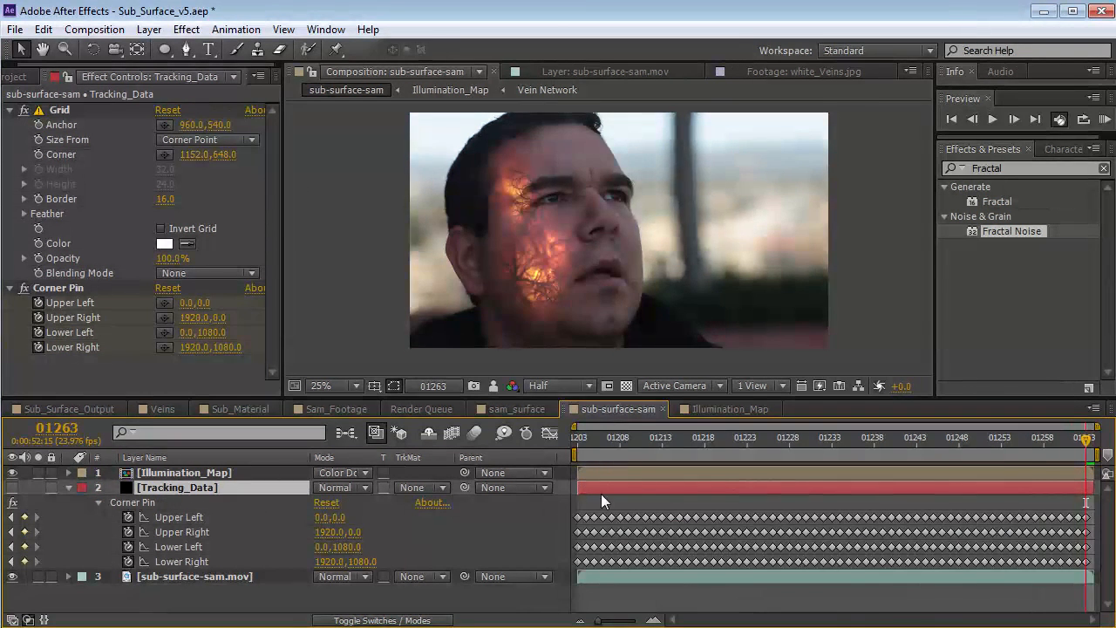
key("Home")
left_click(44, 29)
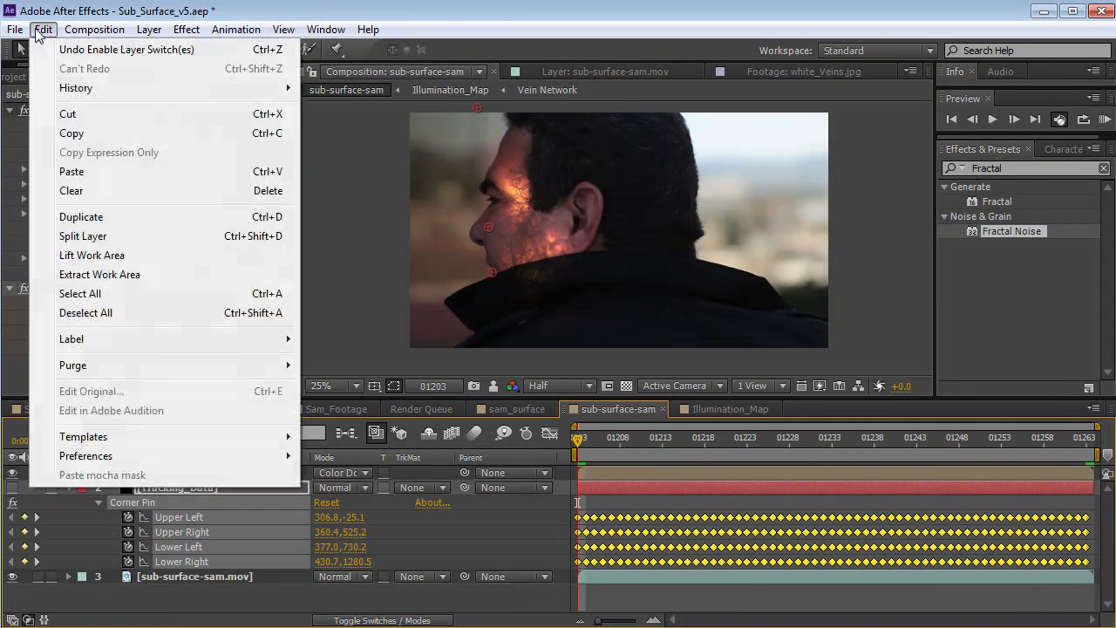
left_click(54, 135)
left_click(68, 486)
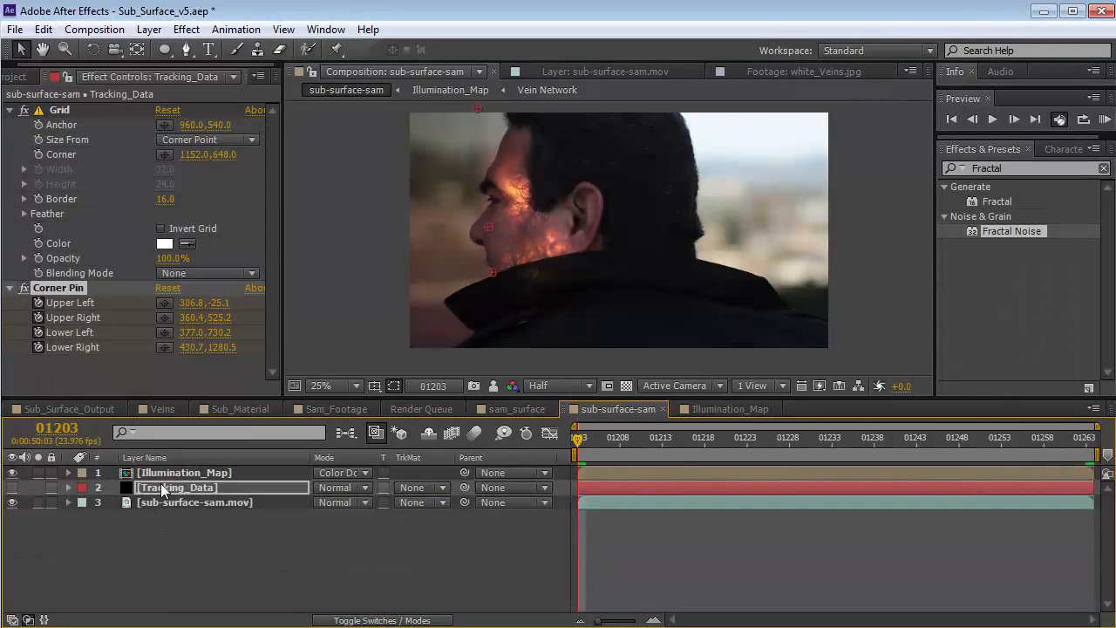
Step: Paste the Corner Pin tracking keyframes onto the Illumination_Map layer at frame 01203 and check the glow's tracking around frame 01230
left_click(182, 473)
left_click(1091, 444)
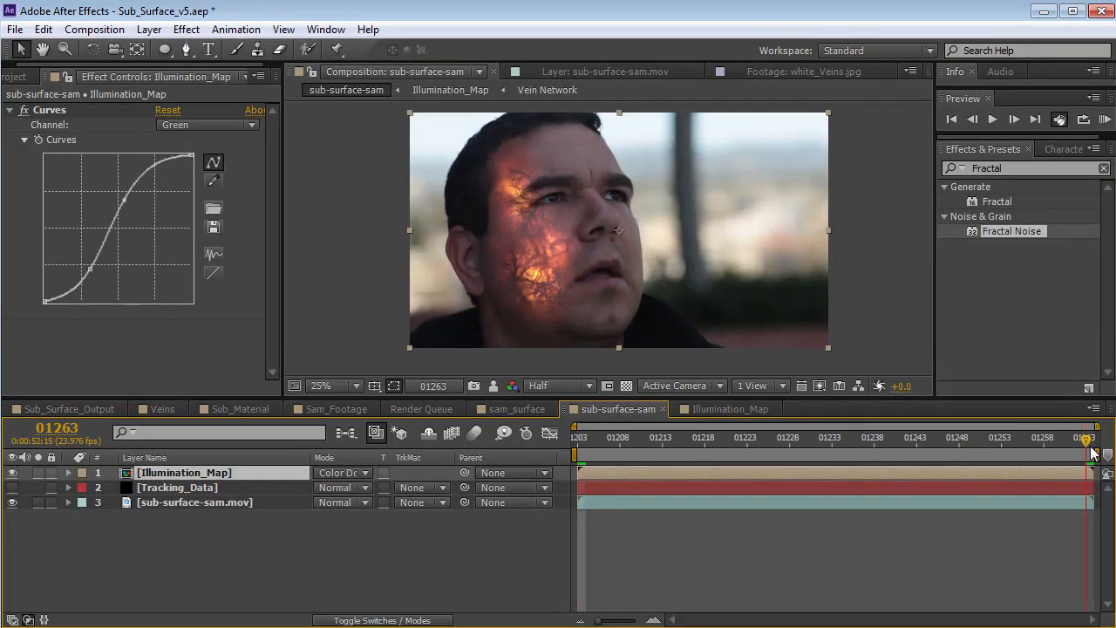
left_click_drag(1092, 452, 551, 484)
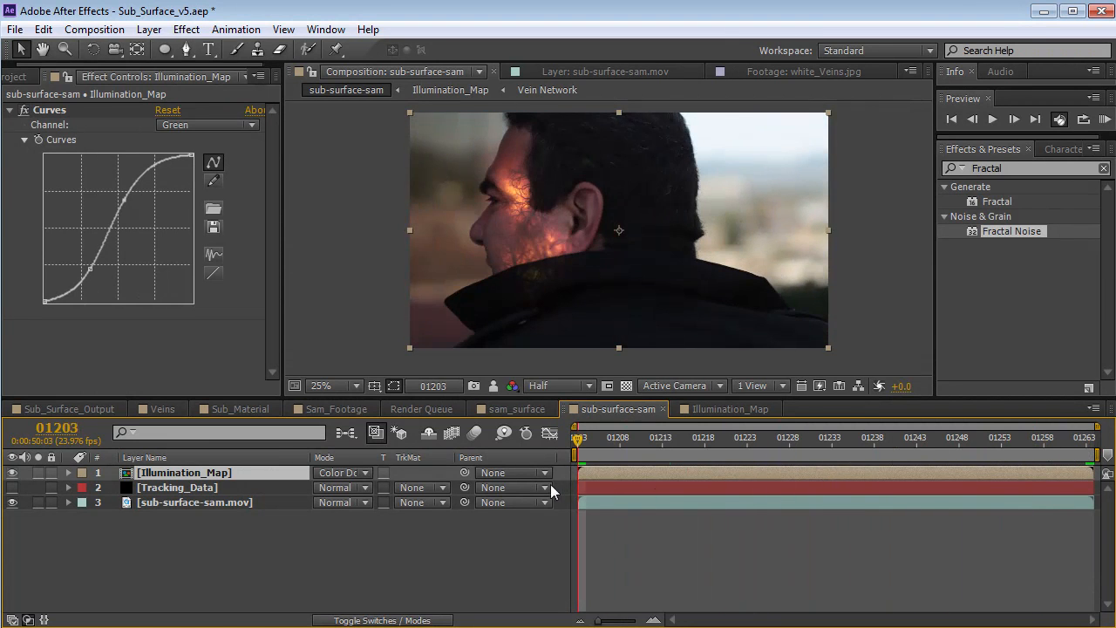
left_click(43, 29)
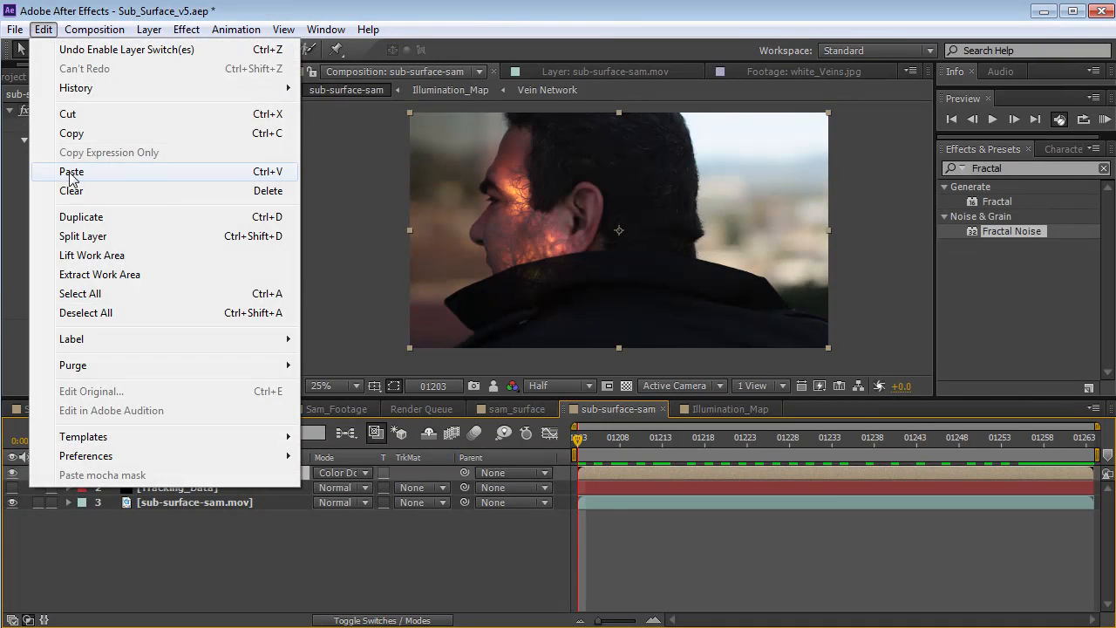
left_click(69, 172)
left_click(663, 553)
left_click_drag(741, 438, 814, 496)
mouse_move(813, 439)
left_mouse_down()
mouse_move(1076, 439)
mouse_move(705, 438)
mouse_move(830, 439)
mouse_move(806, 439)
left_mouse_up()
Step: Add Fast Blur to Illumination_Map and keyframe Blurriness from a heavy blur at frame 01223 to 0.0 at frame 01230
key("u")
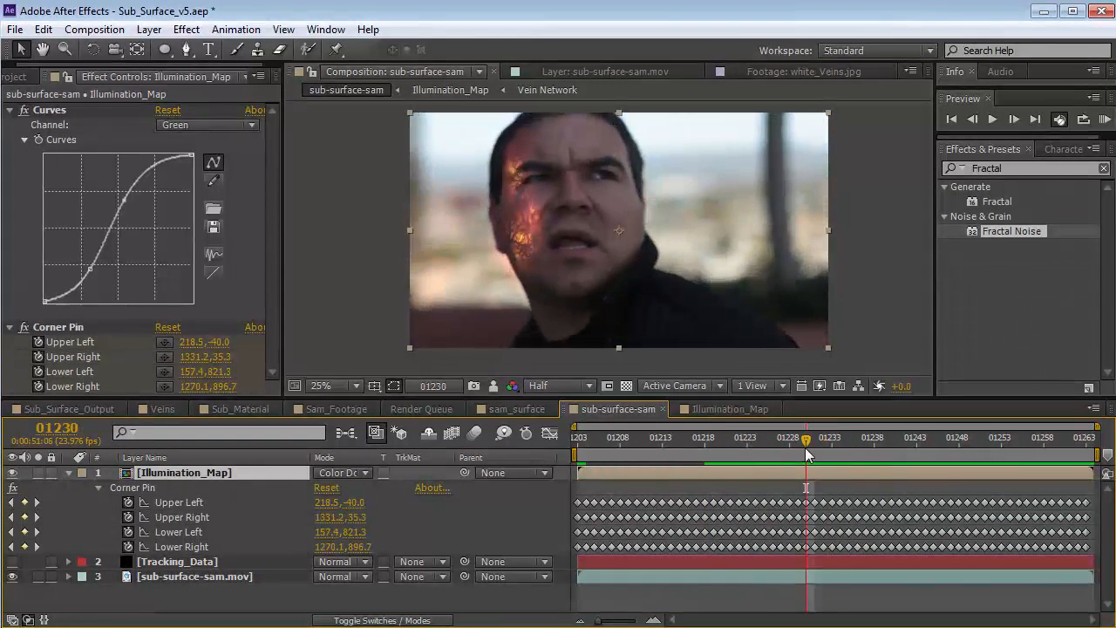
left_click(186, 29)
mouse_move(279, 151)
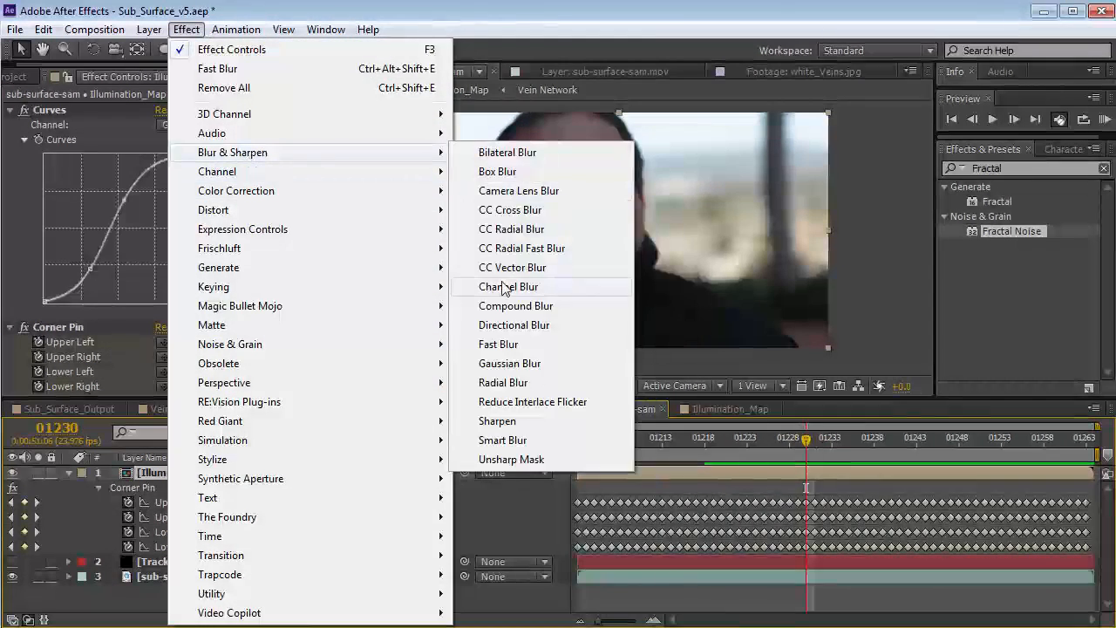
left_click(498, 343)
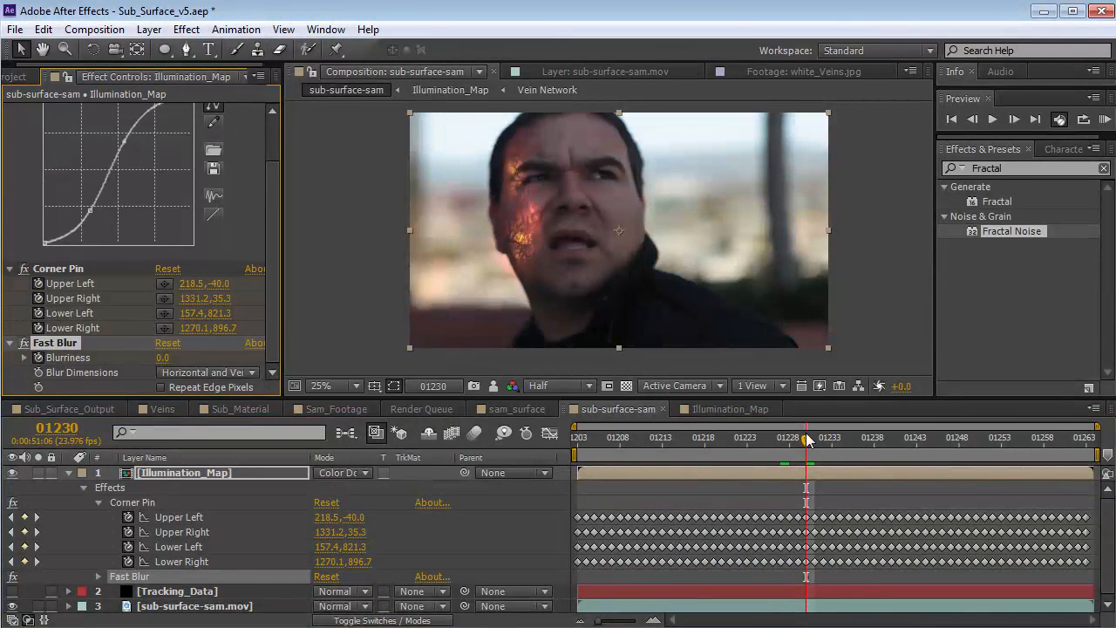
left_click_drag(807, 439, 746, 438)
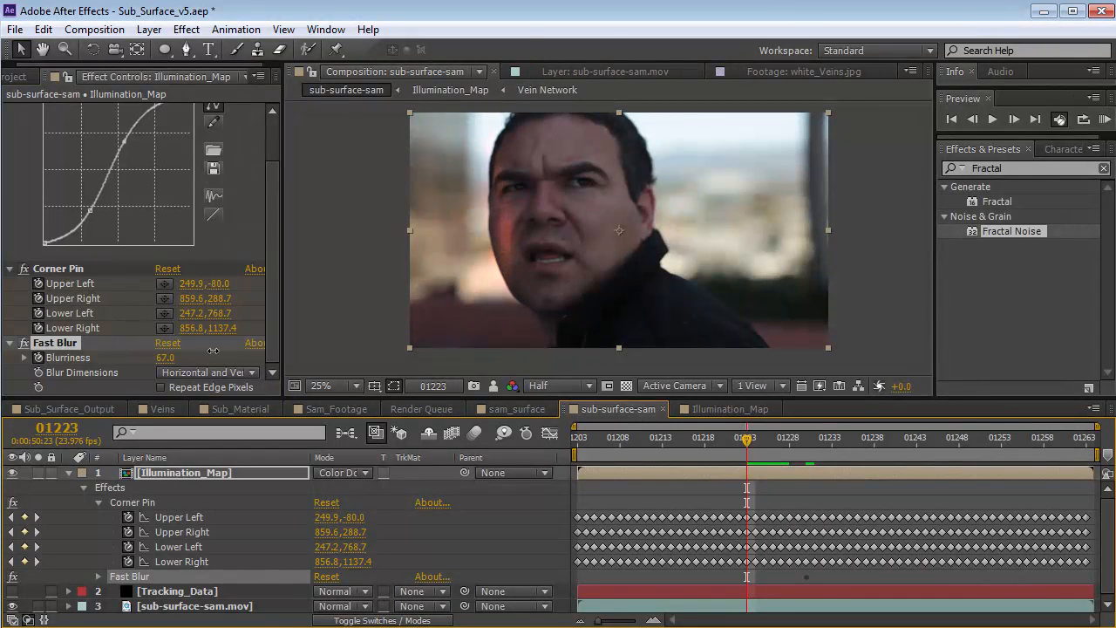
left_click_drag(212, 353, 220, 353)
left_click_drag(746, 438, 785, 449)
Step: Move the zero Blurriness keyframe to about frame 01235 and set Blurriness at frame 01223 to 8.0
key("u")
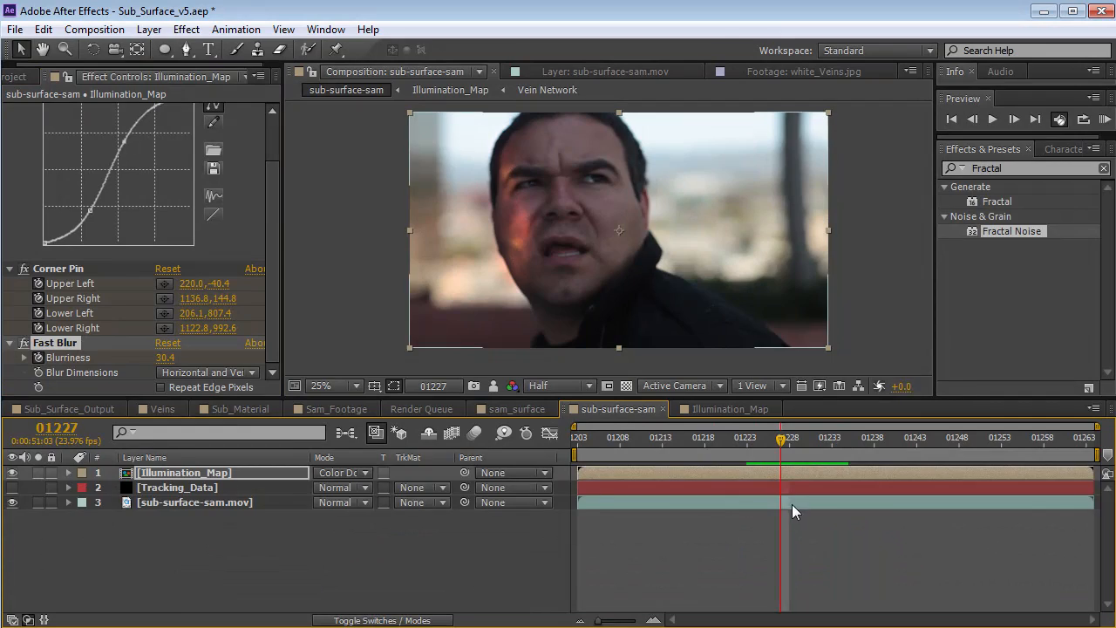
key("u")
left_click_drag(806, 576, 848, 579)
left_click_drag(786, 443, 826, 456)
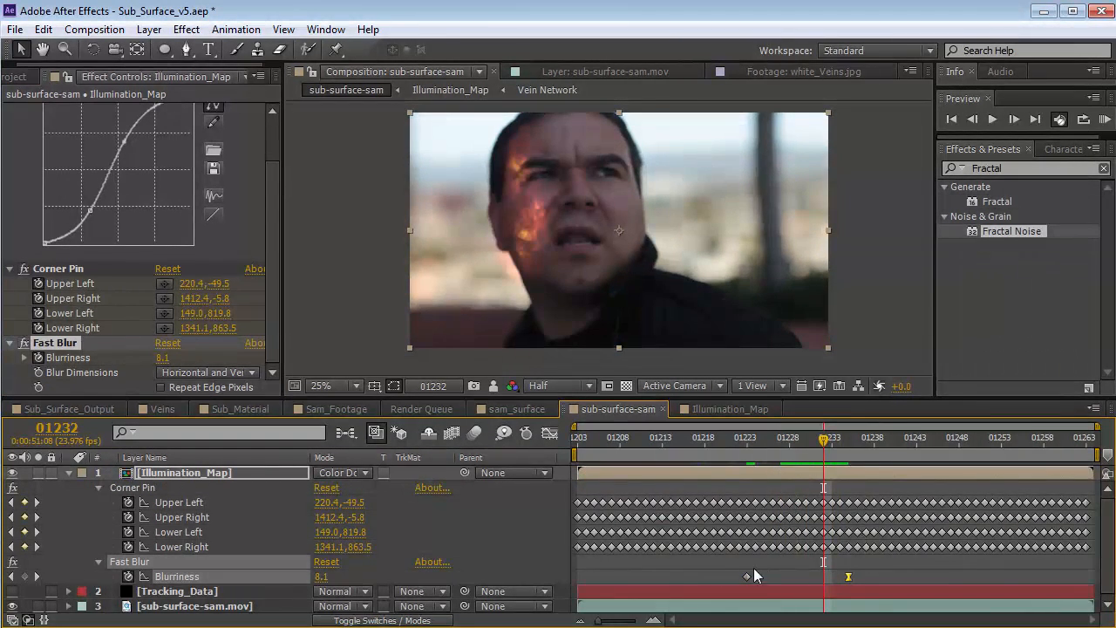
left_click(748, 444)
left_click_drag(154, 358, 35, 361)
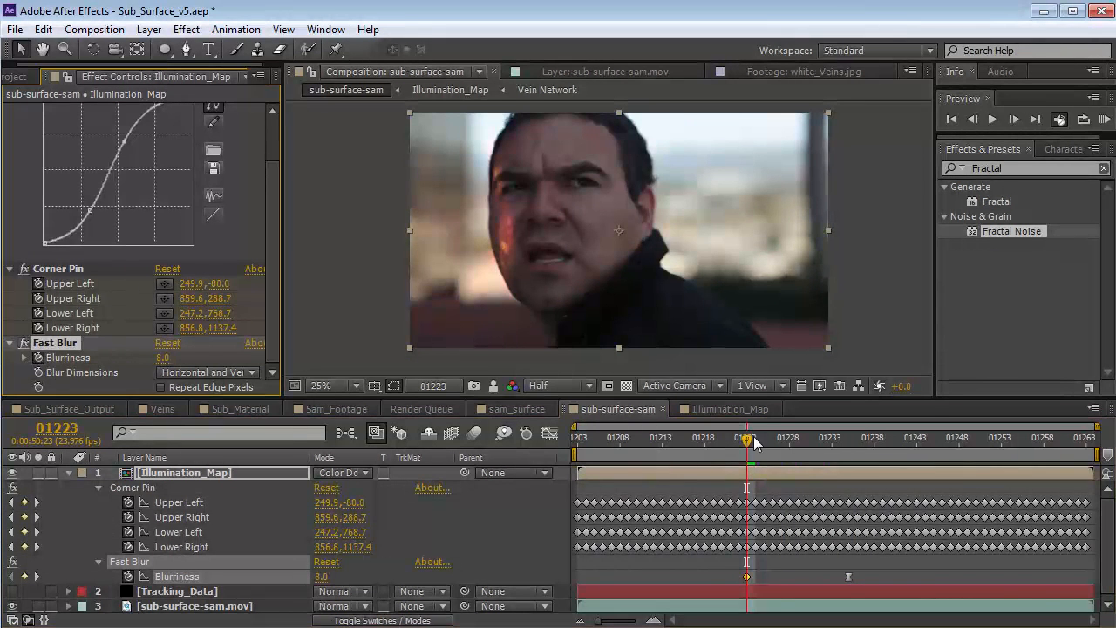
Step: Start the work area at frame 01223 and preview the tracked glow and its blur transition through frame 01263
left_click_drag(754, 439, 806, 442)
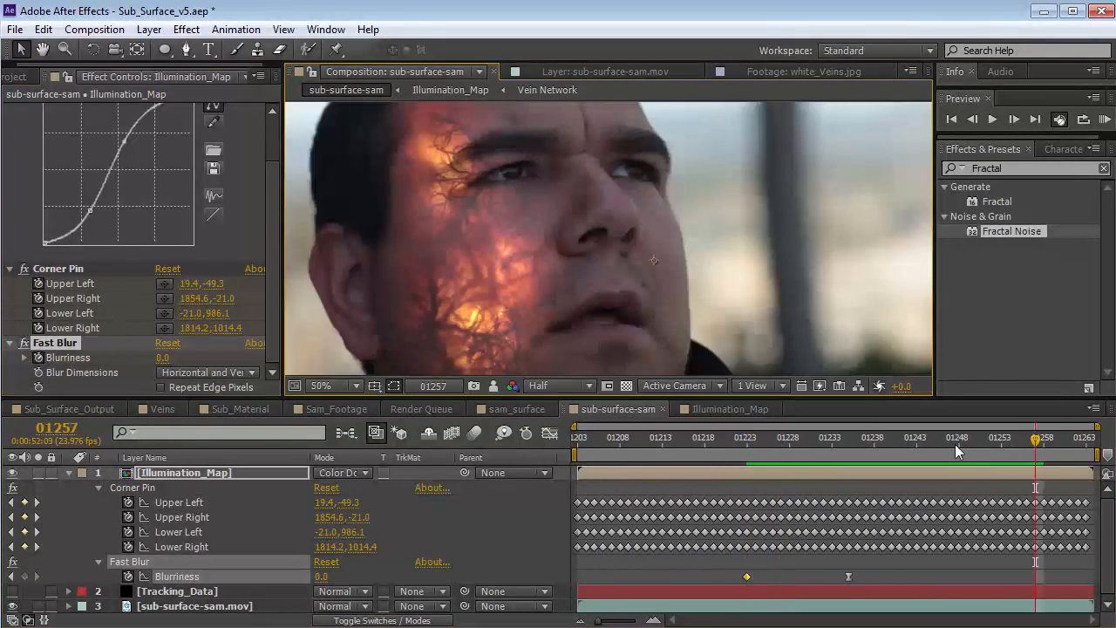
left_click_drag(955, 444, 854, 454)
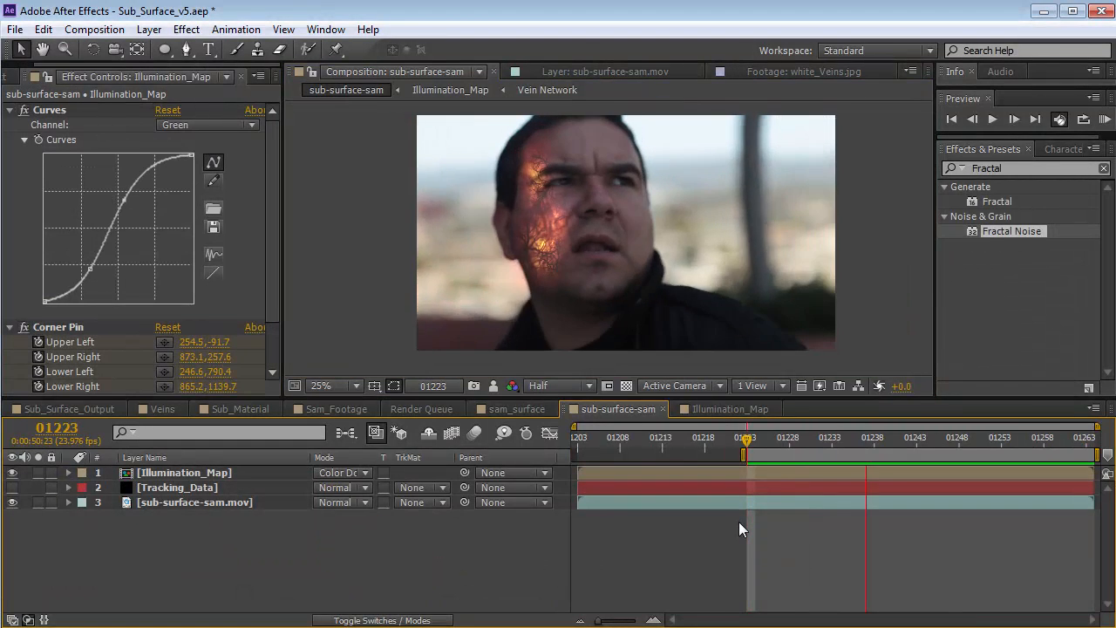
left_click_drag(756, 444, 1090, 446)
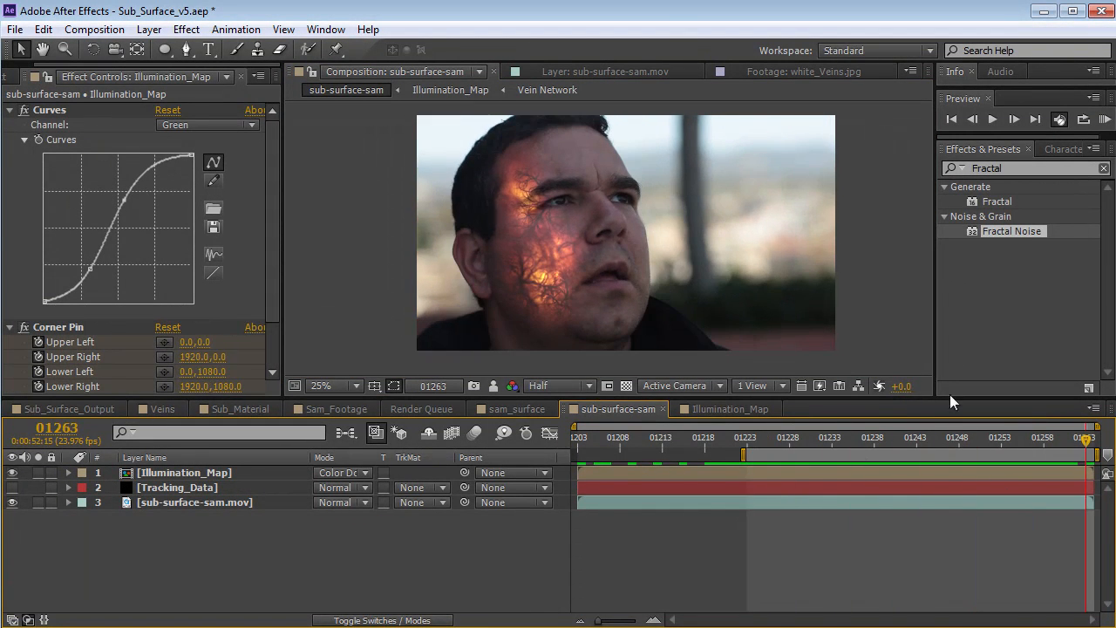
scroll(563, 210, "up", 2)
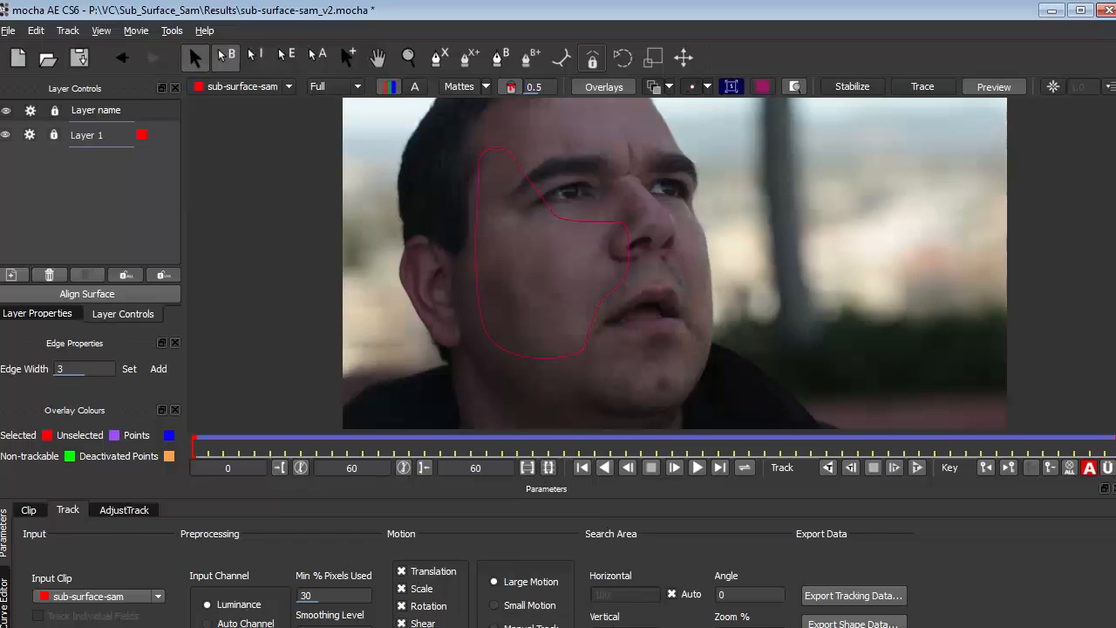
Step: In mocha, draw a small closed B-spline layer around the actor's left-hand eye at frame 60
left_click(54, 135)
left_click(54, 136)
left_click(497, 59)
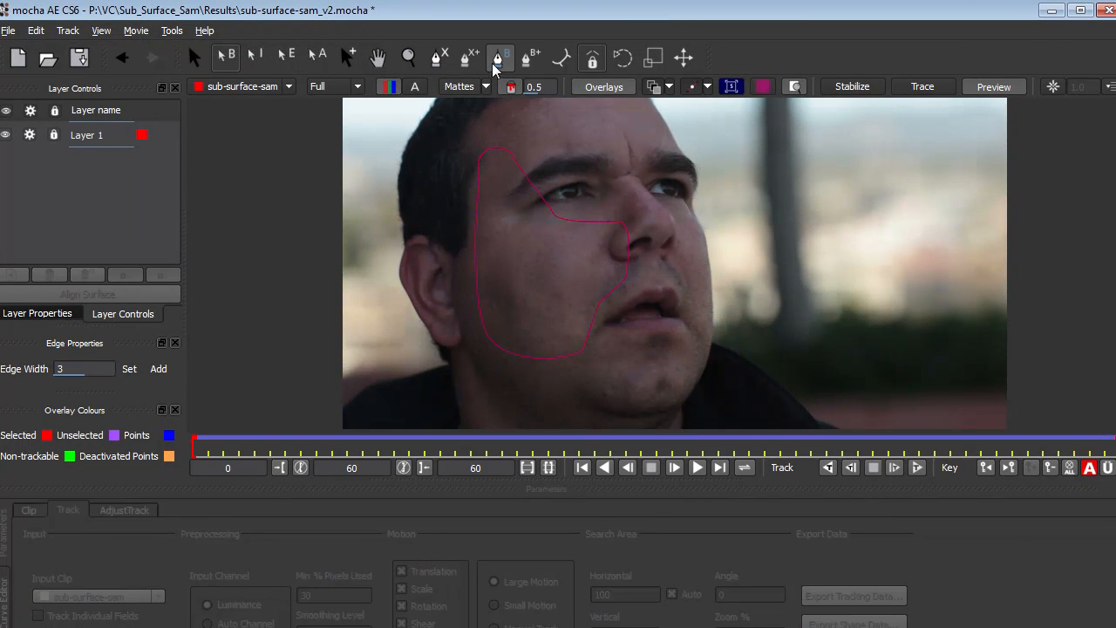
left_click(570, 178)
left_click(559, 186)
left_click(561, 202)
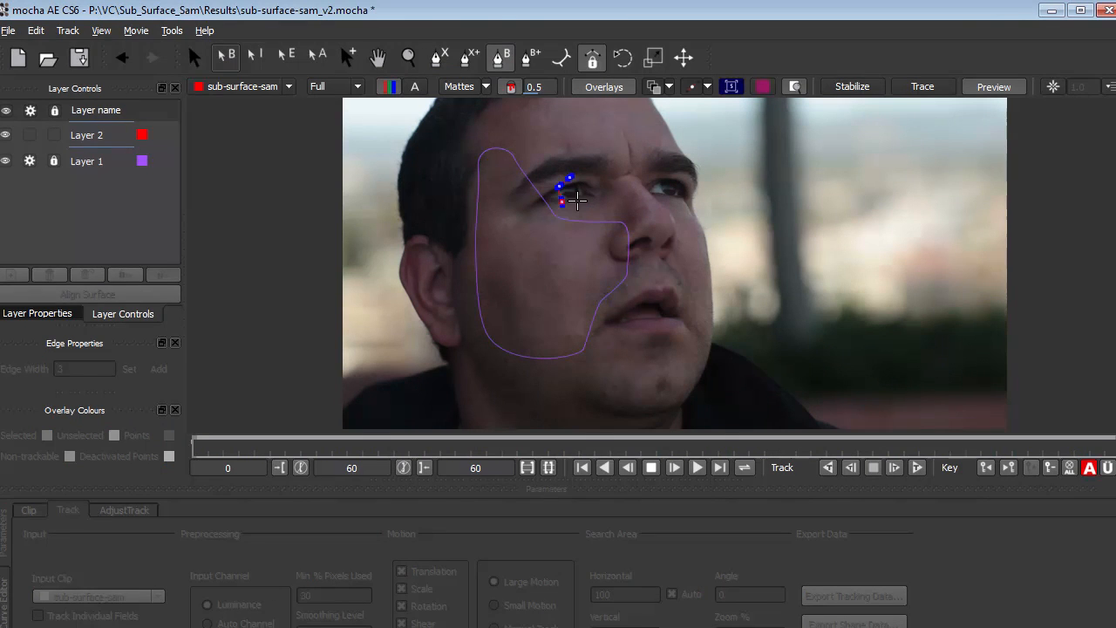
left_click(584, 183)
right_click(583, 183)
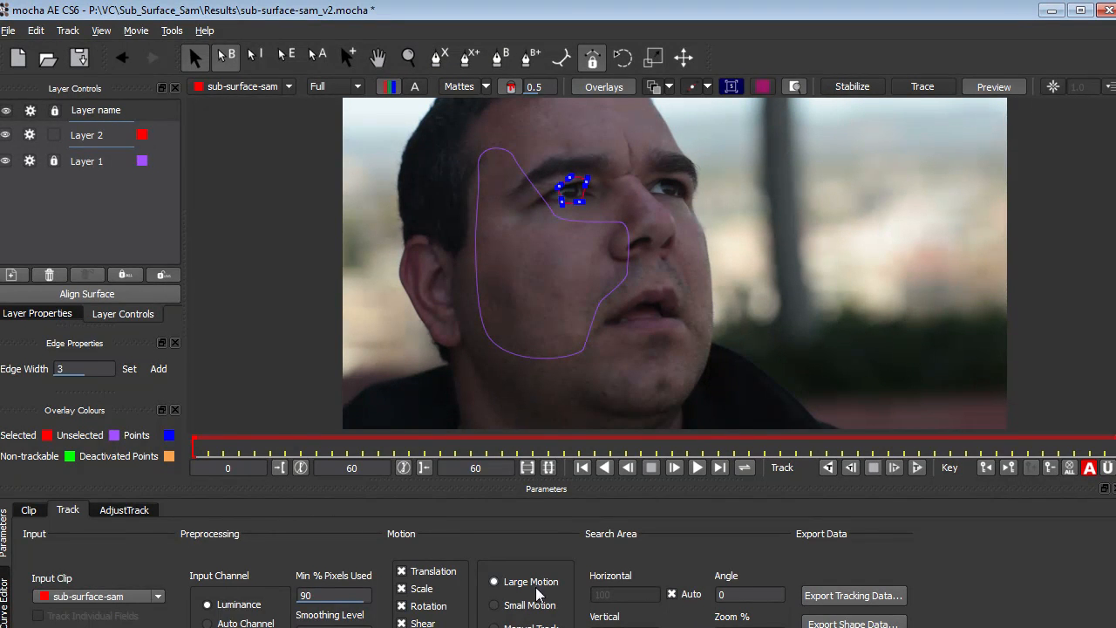
Step: Track the eye spline backward through the clip and copy its tracking data to the clipboard as After Effects Transform Data
left_click(828, 468)
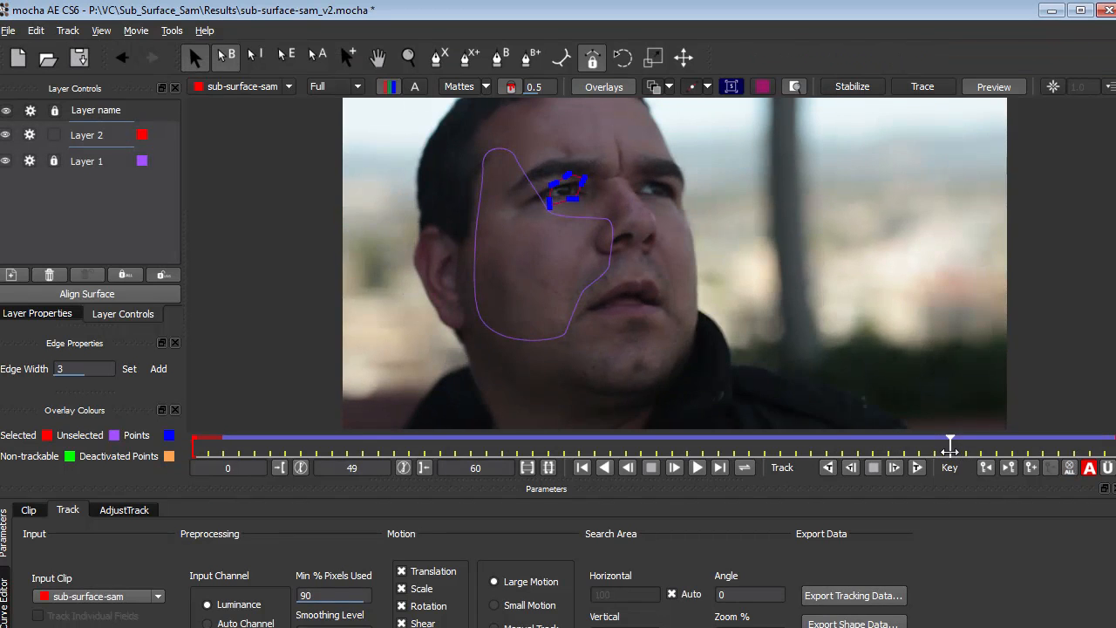
left_click_drag(950, 449, 1115, 443)
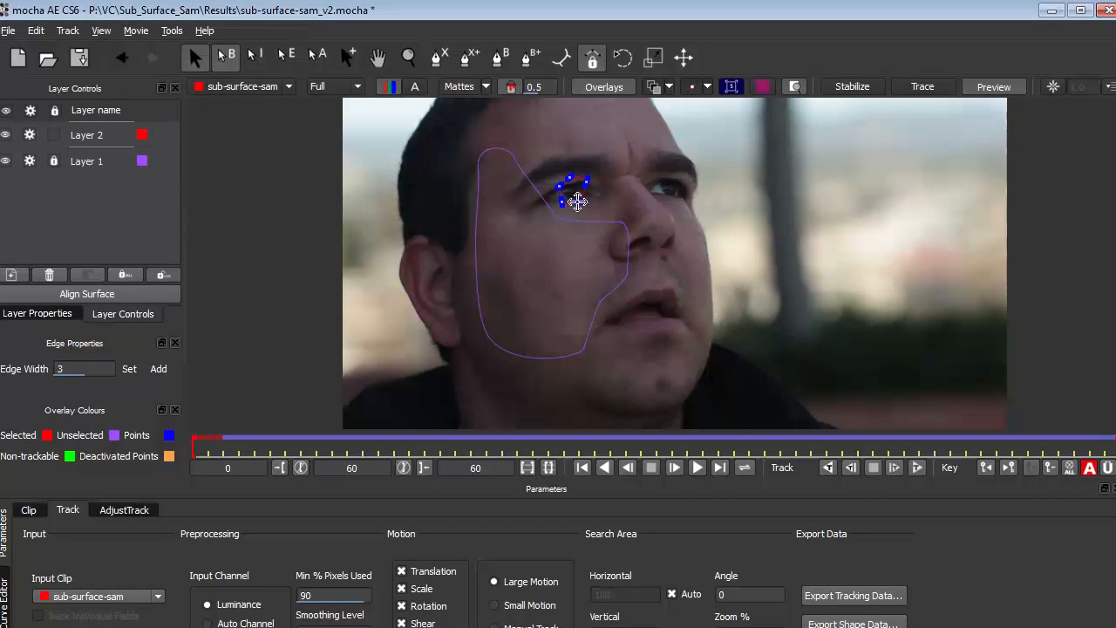
left_click(842, 601)
left_click(585, 331)
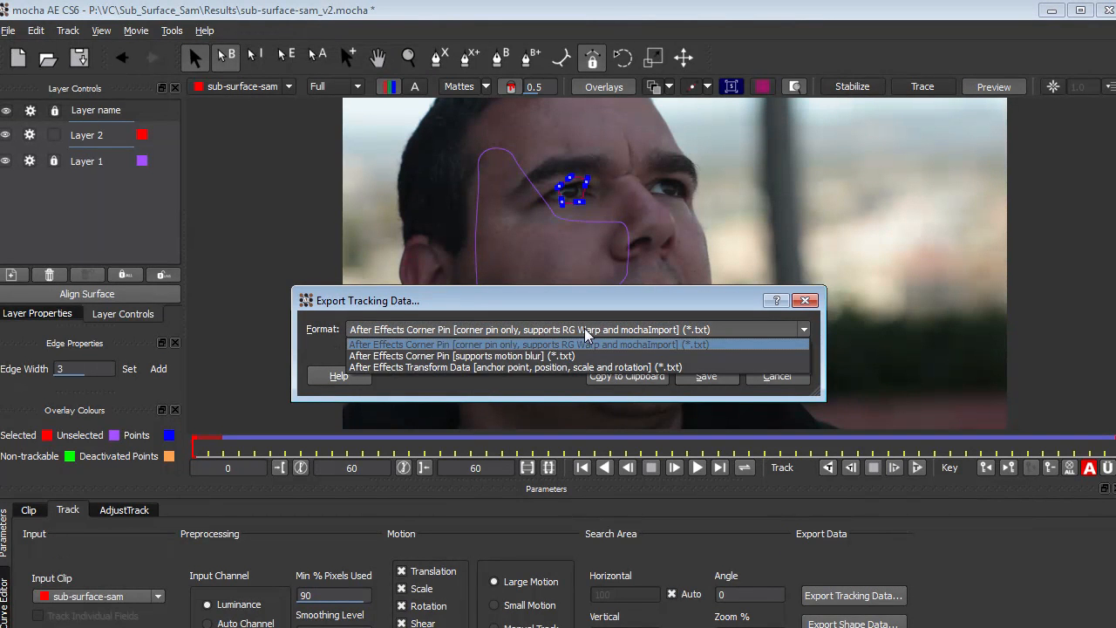
left_click(418, 368)
left_click(628, 380)
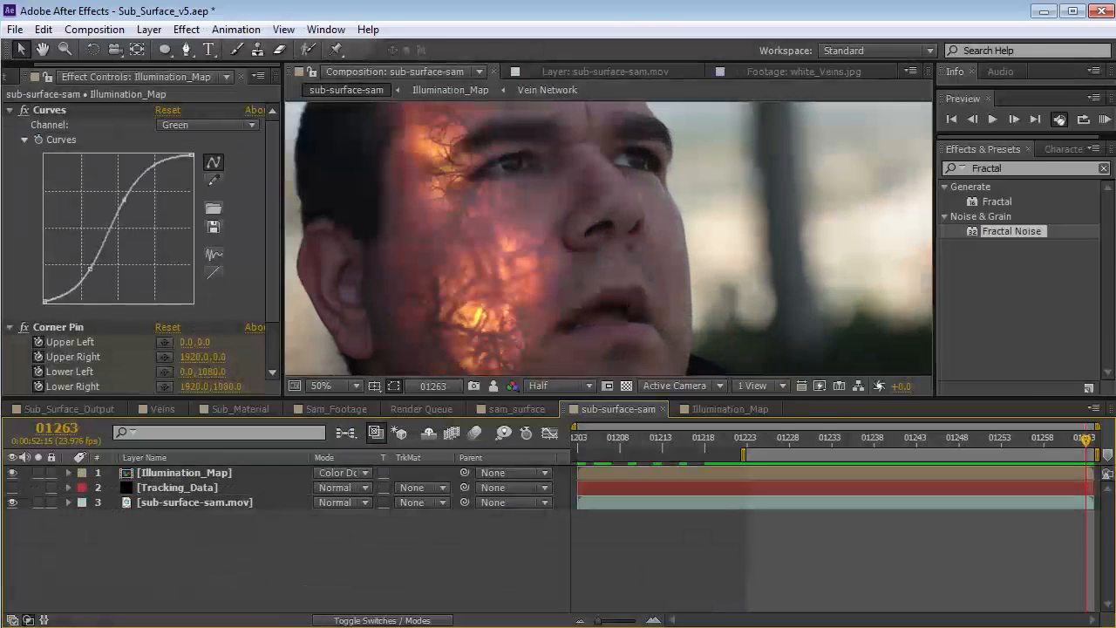
Step: In After Effects, add a null object to the sub-surface-sam composition and name it Left Eye
left_click(149, 29)
mouse_move(261, 49)
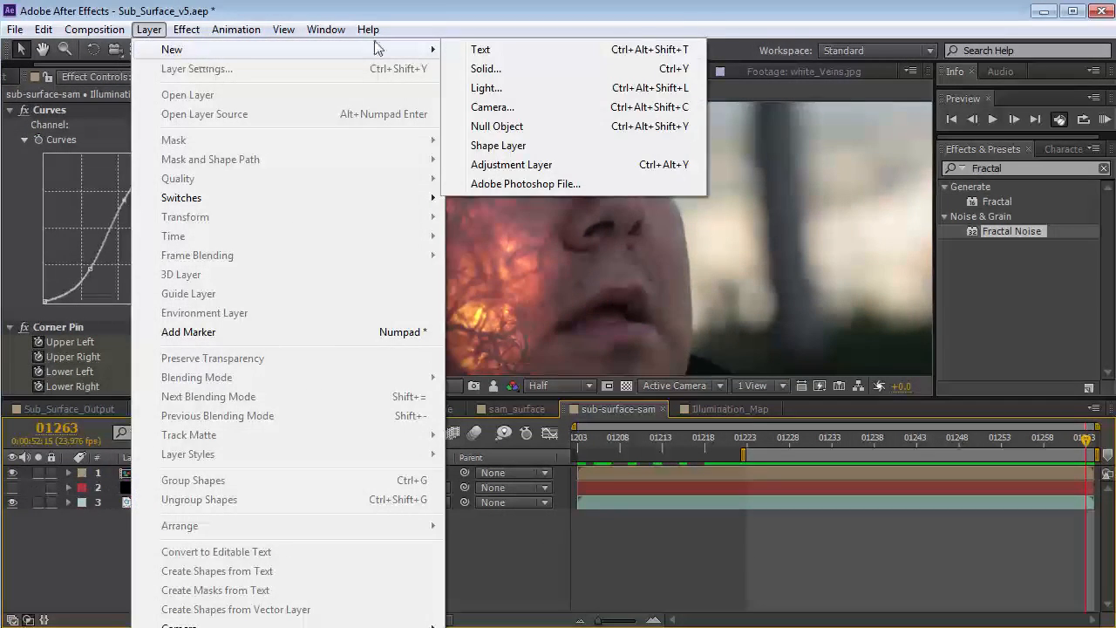
left_click(504, 128)
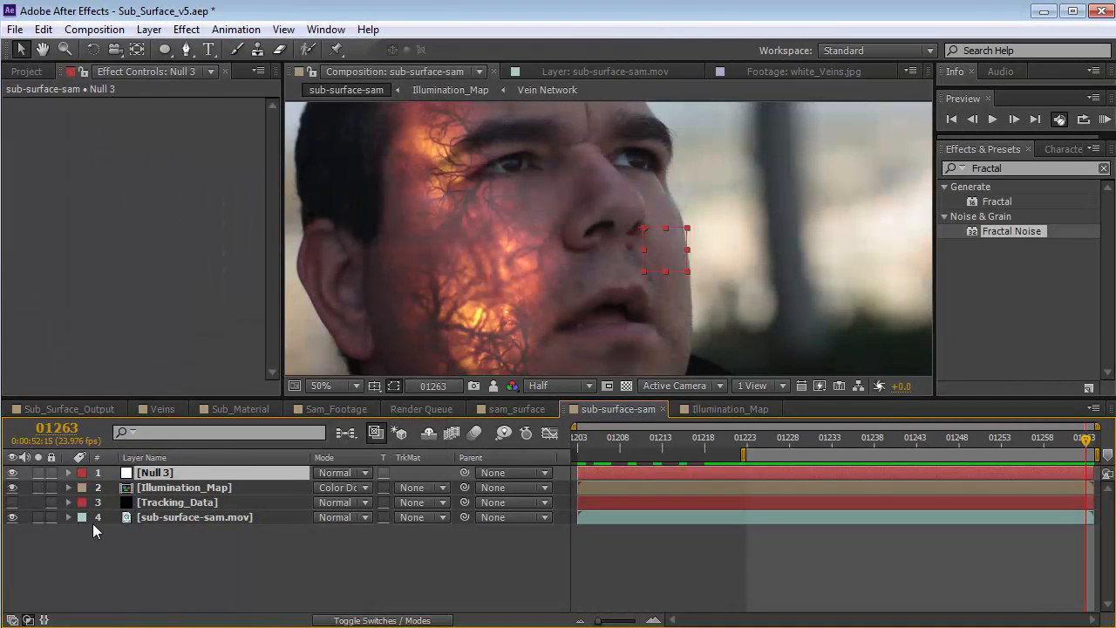
key("Return")
type("Lef")
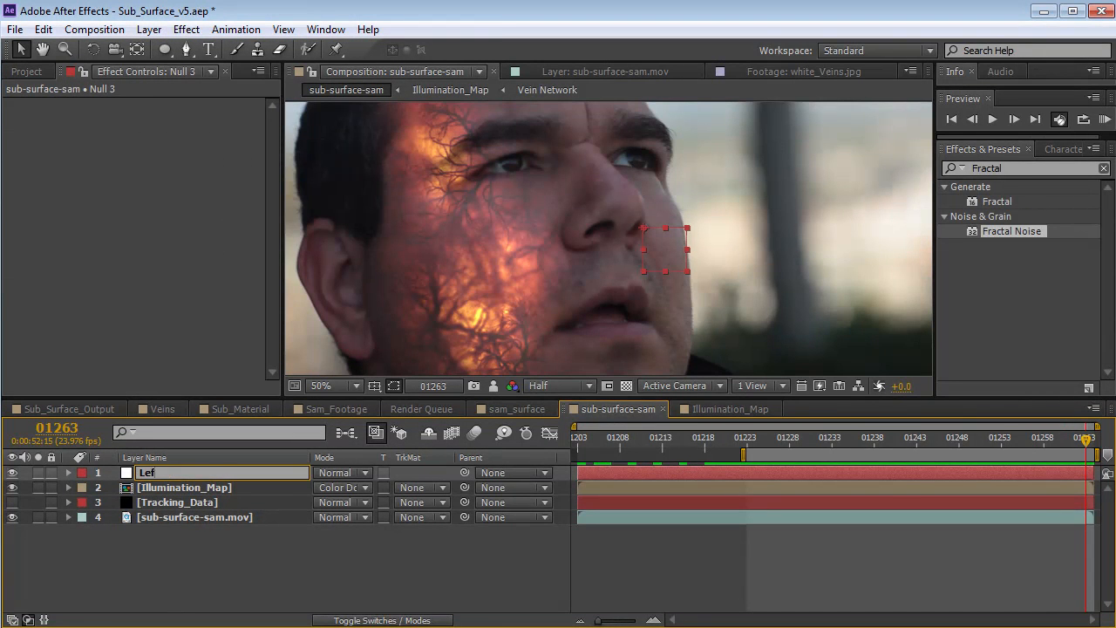
type("t Eye")
key("Return")
Step: Paste the mocha transform data onto the Left Eye null at frame 01203 and reveal its keyframed transform properties
left_click_drag(750, 439, 542, 465)
left_click(44, 29)
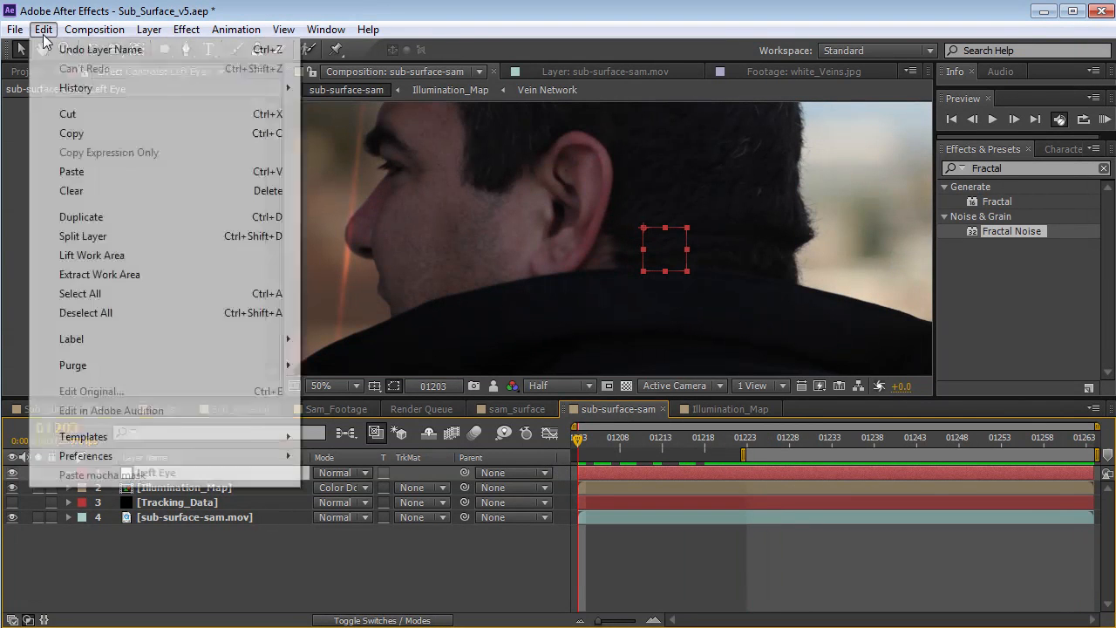
left_click(72, 172)
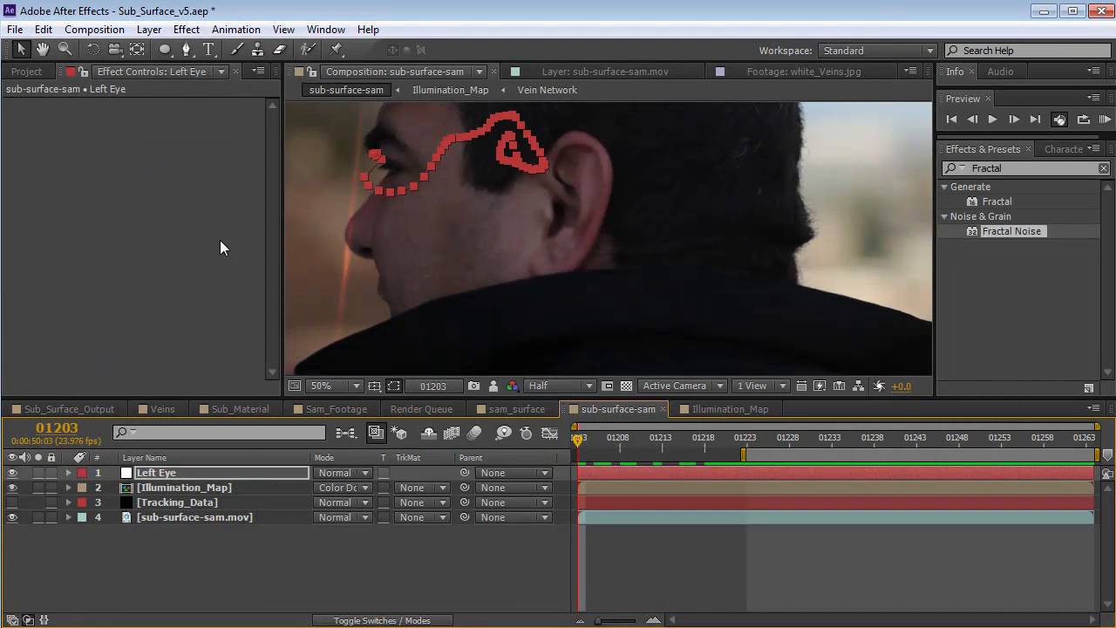
left_click(185, 473)
key("u")
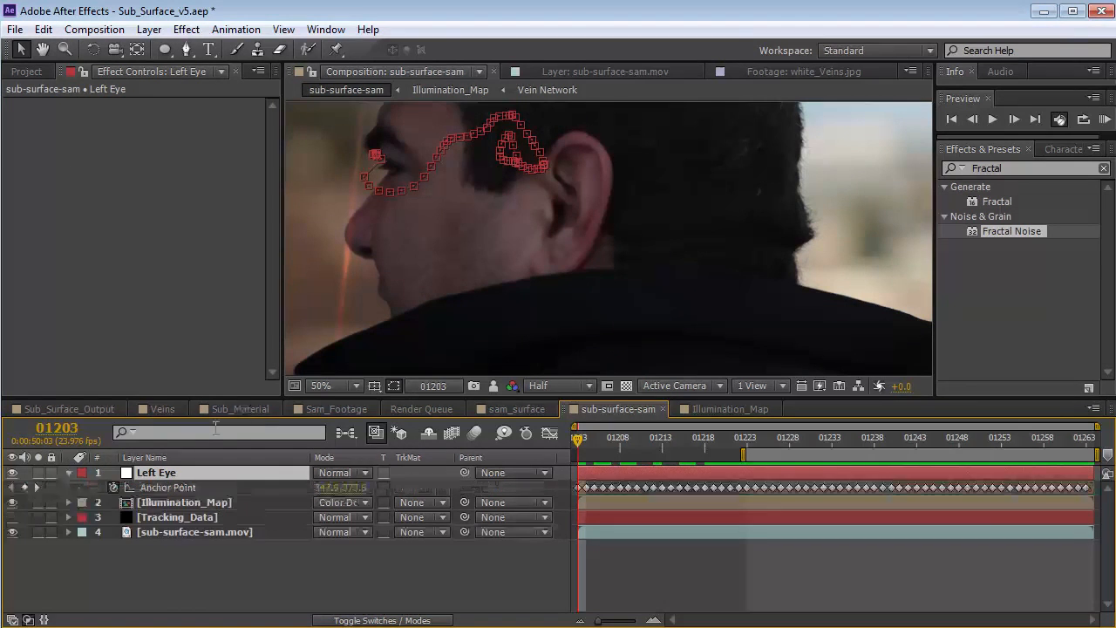
key("u")
key("ctrl+v")
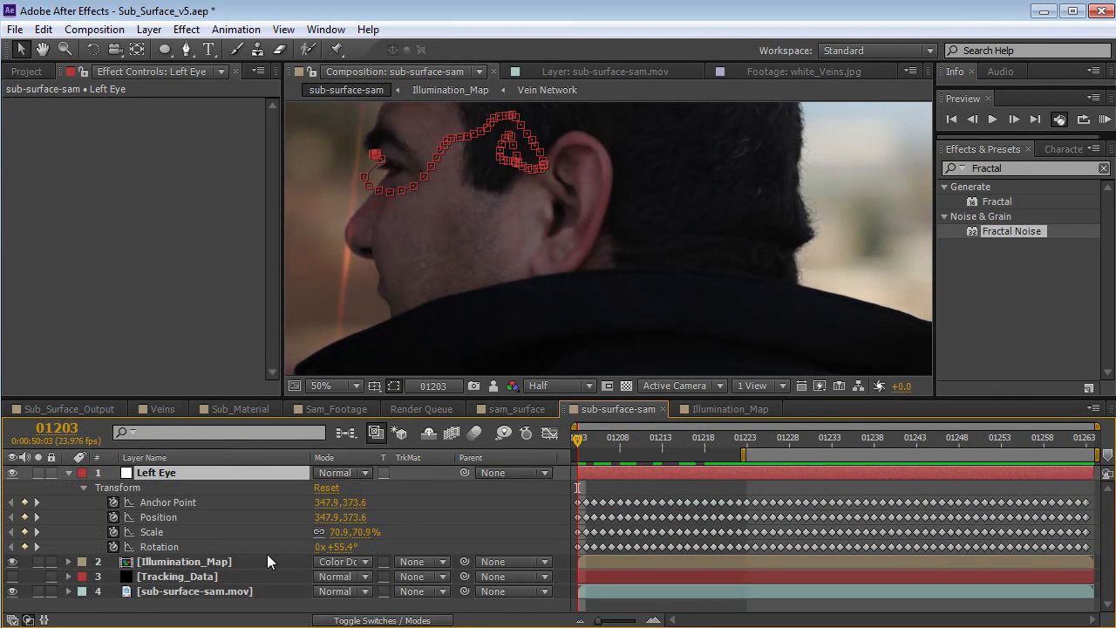
Step: Remove the Left Eye null's Anchor Point keyframes, set Anchor Point to 0.0, 0.0 and check the tracking at frame 01239
left_click(115, 502)
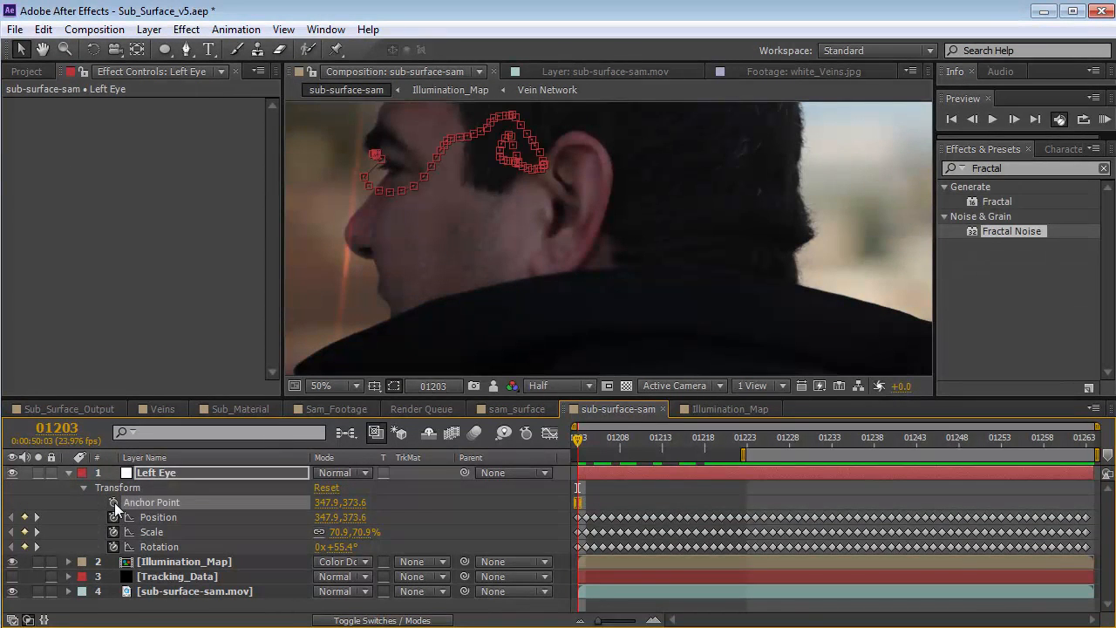
left_click(332, 502)
type("0")
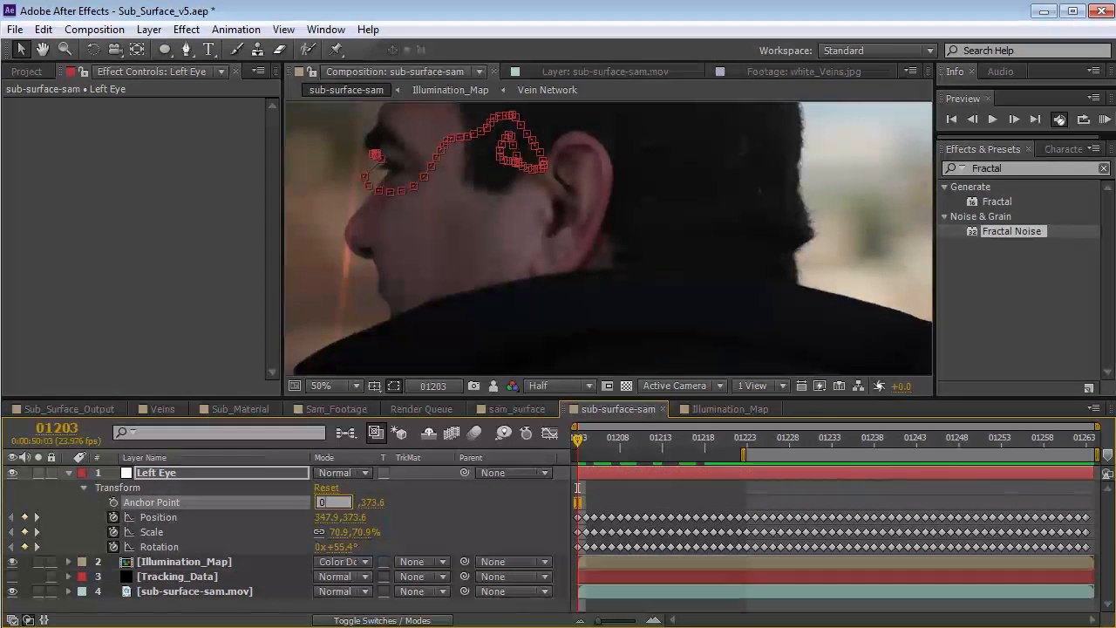
key("Return")
left_click(354, 502)
type("0")
key("Return")
left_click_drag(662, 439, 883, 441)
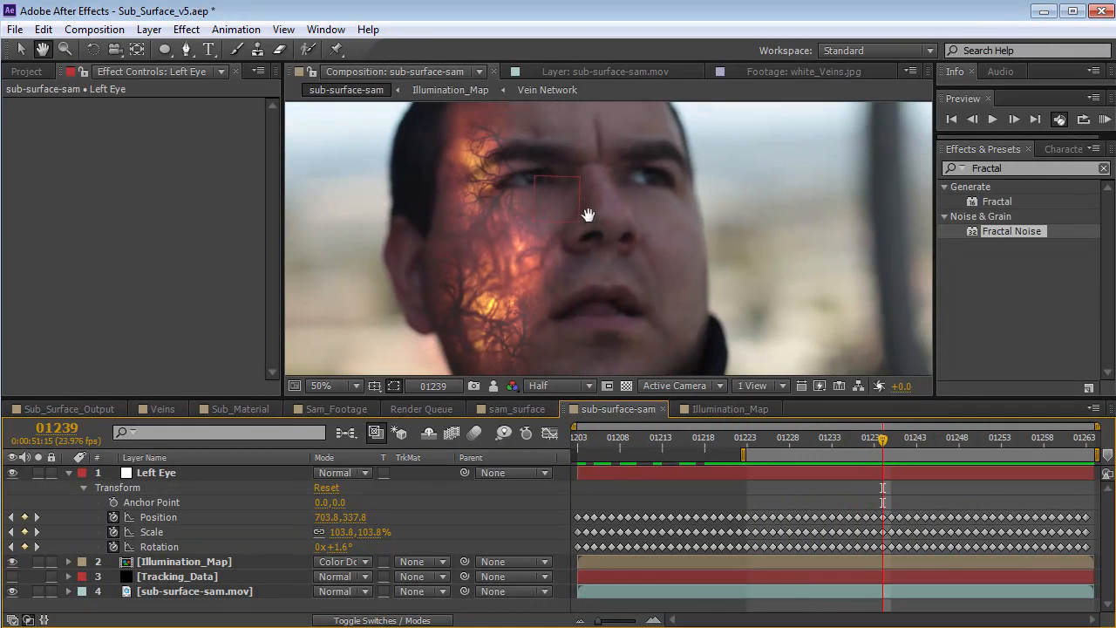
Step: Change the Left Eye null's label color to yellow and remove its Scale and Rotation keyframes at frame 01223
left_click(83, 472)
left_click(131, 199)
left_click_drag(794, 438, 747, 475)
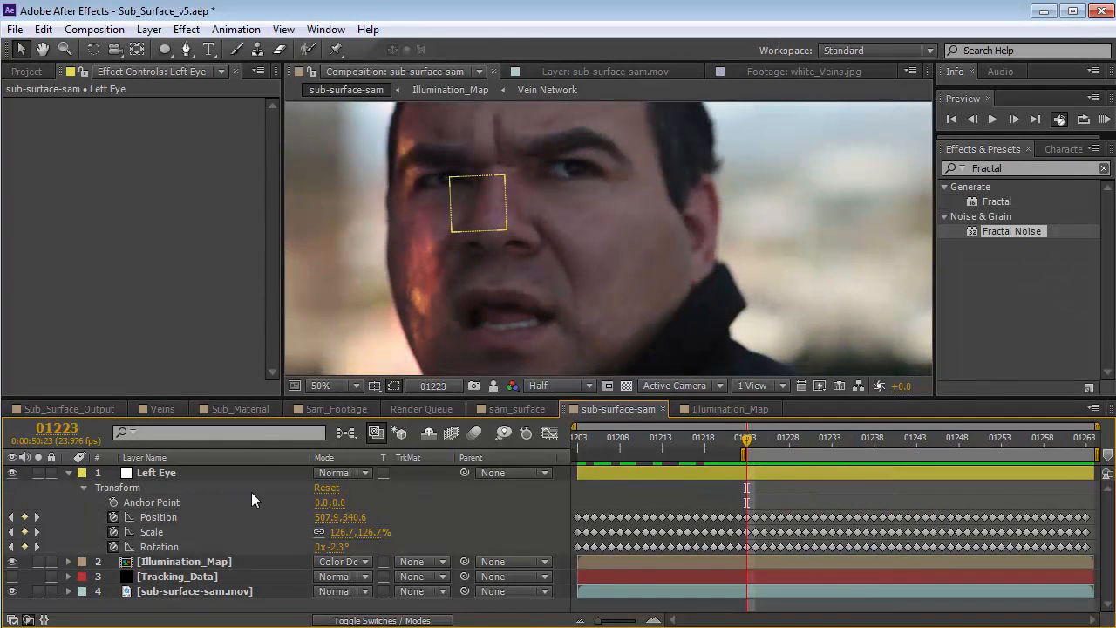
left_click(112, 531)
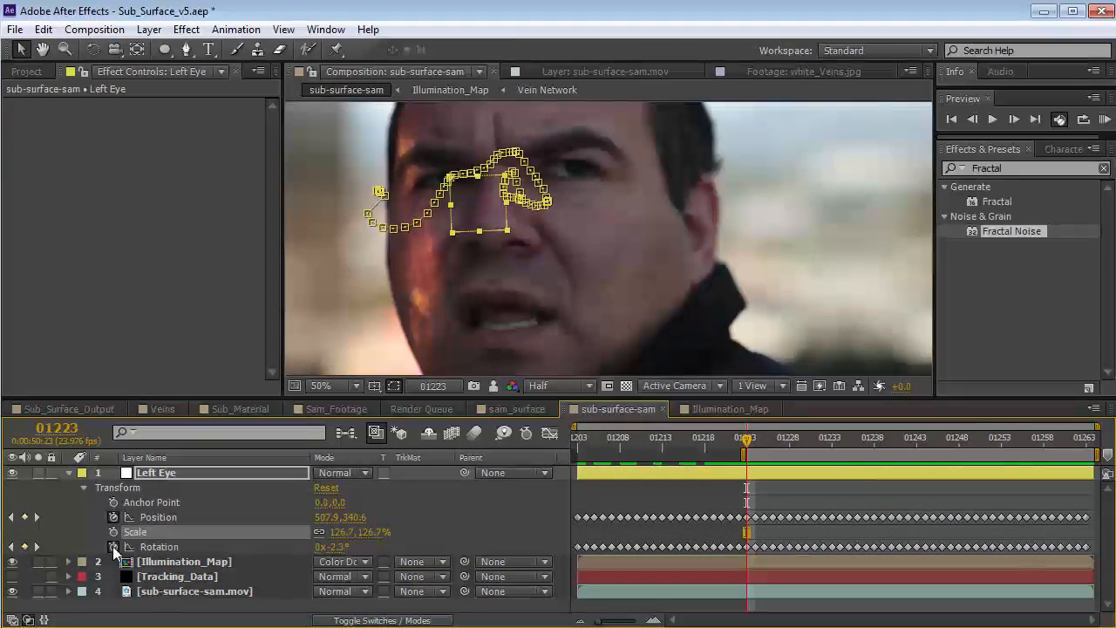
left_click(113, 546)
Step: At frame 01263, create a 1920 x 1080 px solid in orange DA4D0F
left_click_drag(756, 438, 1086, 438)
left_click(149, 29)
mouse_move(169, 47)
left_click(479, 64)
left_click(237, 375)
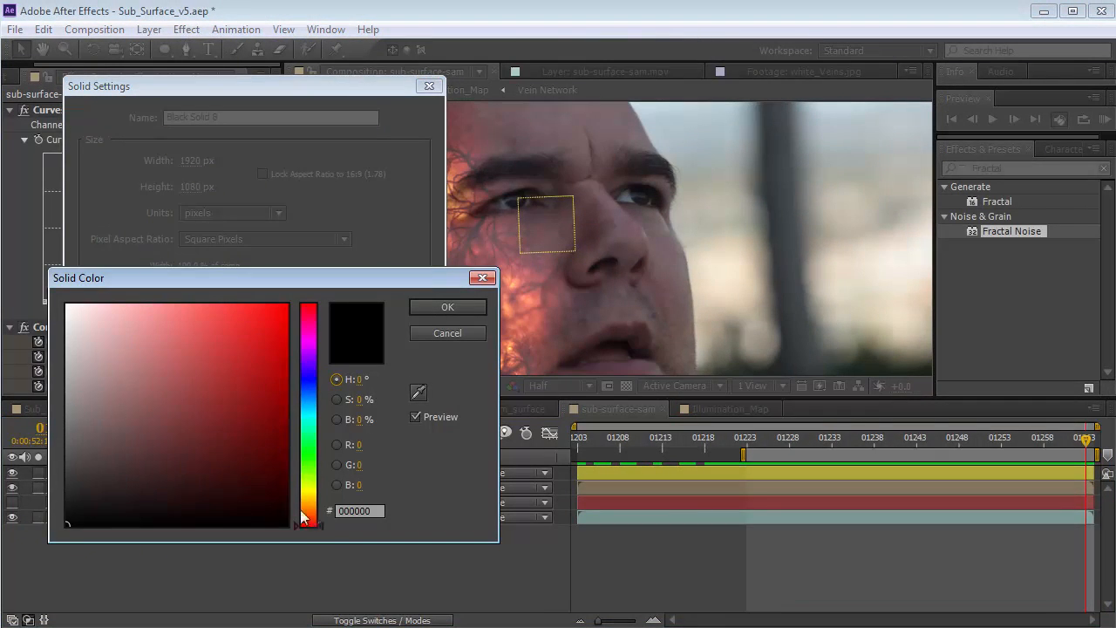
left_click(309, 515)
mouse_move(232, 410)
left_mouse_down()
mouse_move(218, 350)
mouse_move(273, 336)
left_mouse_up()
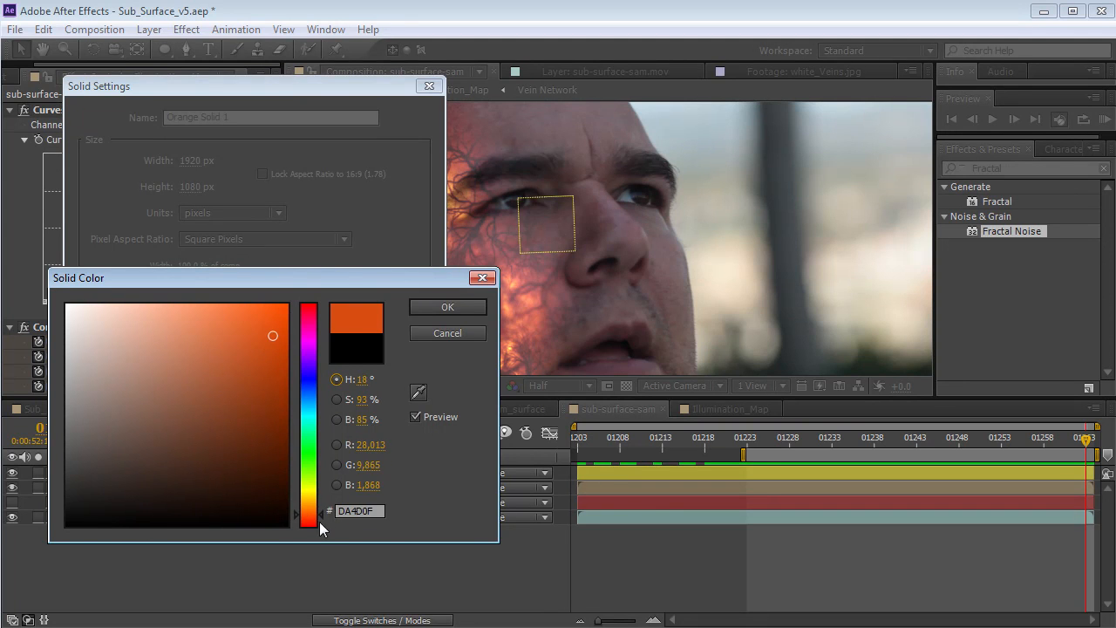
left_click(452, 307)
left_click(293, 423)
Step: Set Orange Solid 1 to Color Dodge, draw a small circular mask on it and position the mask over the eye's iris
left_click(165, 50)
left_click(343, 473)
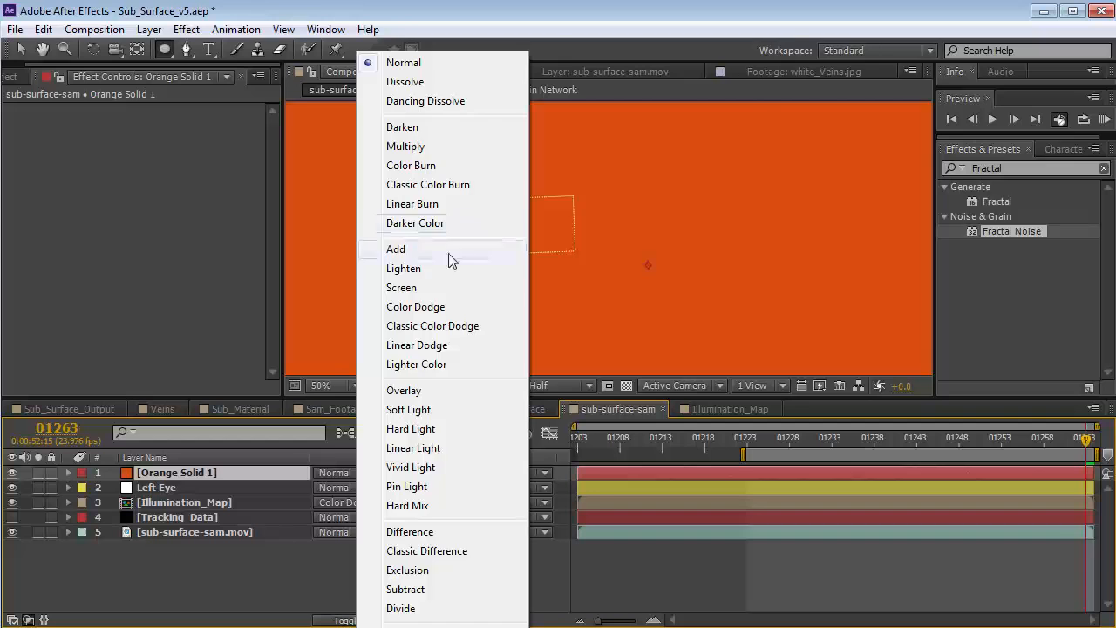
left_click(439, 307)
left_click_drag(517, 196, 531, 210)
scroll(539, 209, "up", 1)
key("space")
left_click_drag(453, 203, 533, 283)
key("v")
double_click(500, 205)
left_click_drag(528, 203, 524, 207)
left_click(650, 476)
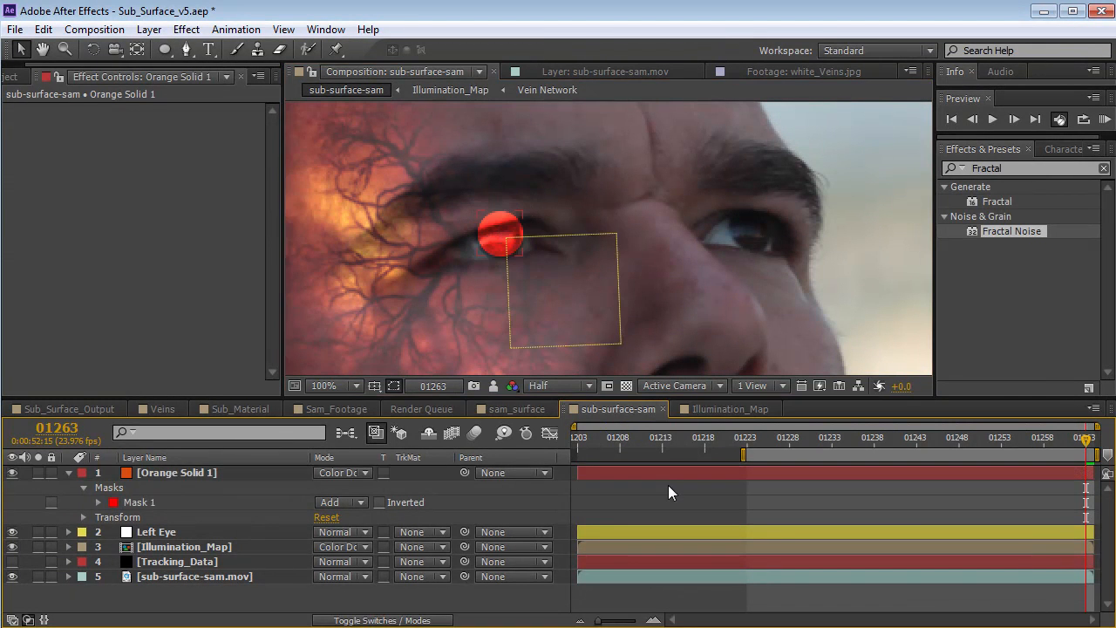
Step: Set the Mask Feather of the circular iris mask to 14.0 pixels
key("f")
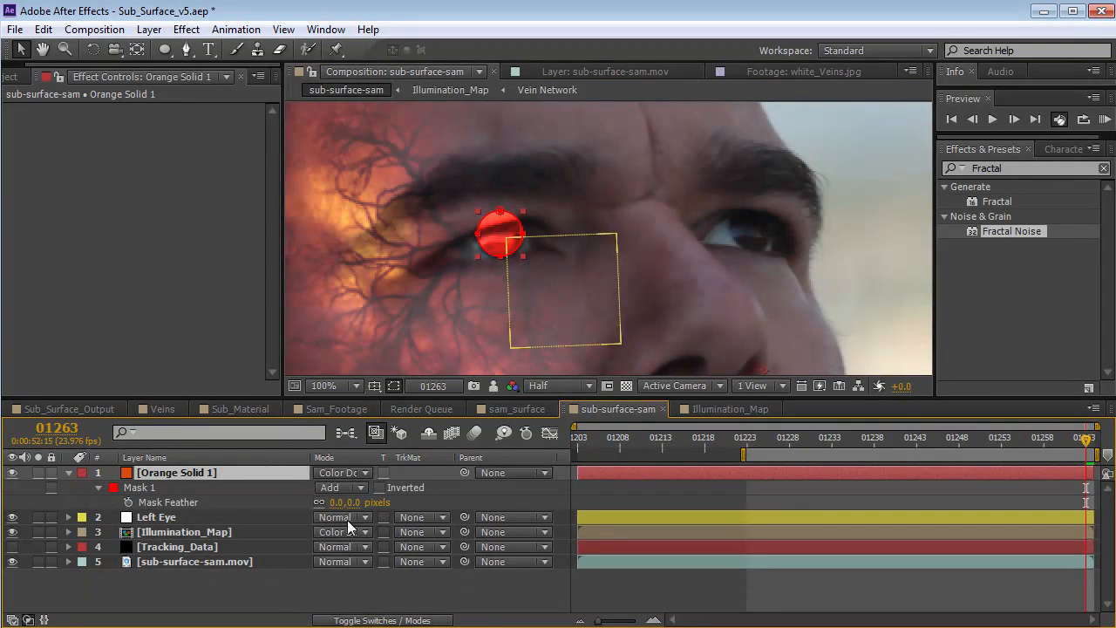
left_click_drag(349, 502, 363, 502)
left_click_drag(363, 502, 357, 502)
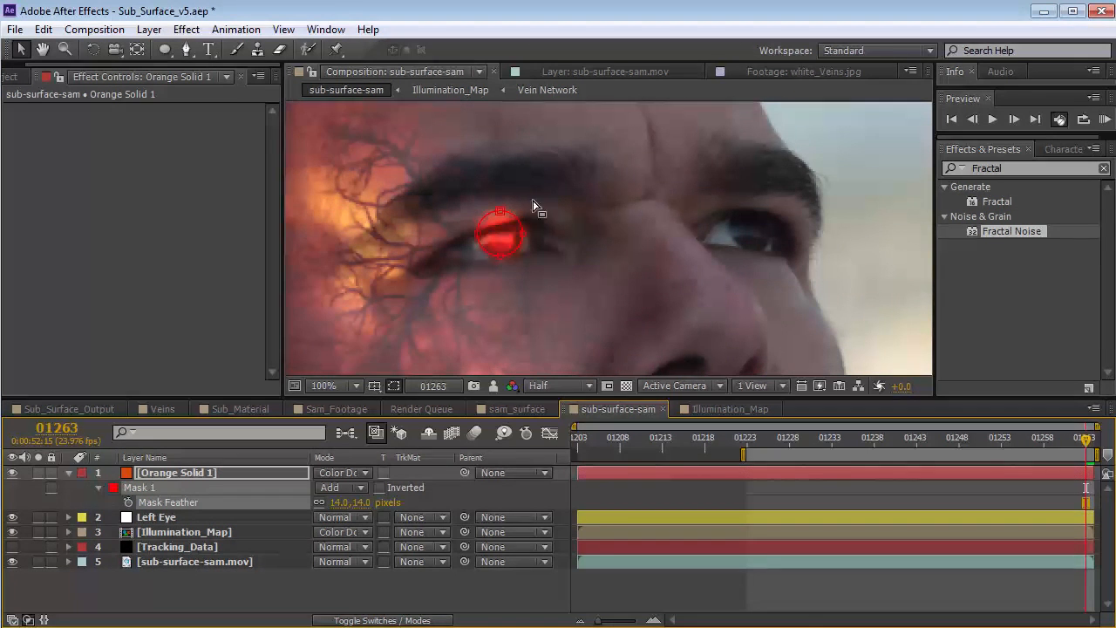
Step: Draw a second Pen mask on Orange Solid 1 along the upper eyelid and brow, and set its mode to Subtract
left_click(184, 53)
scroll(655, 241, "up", 1)
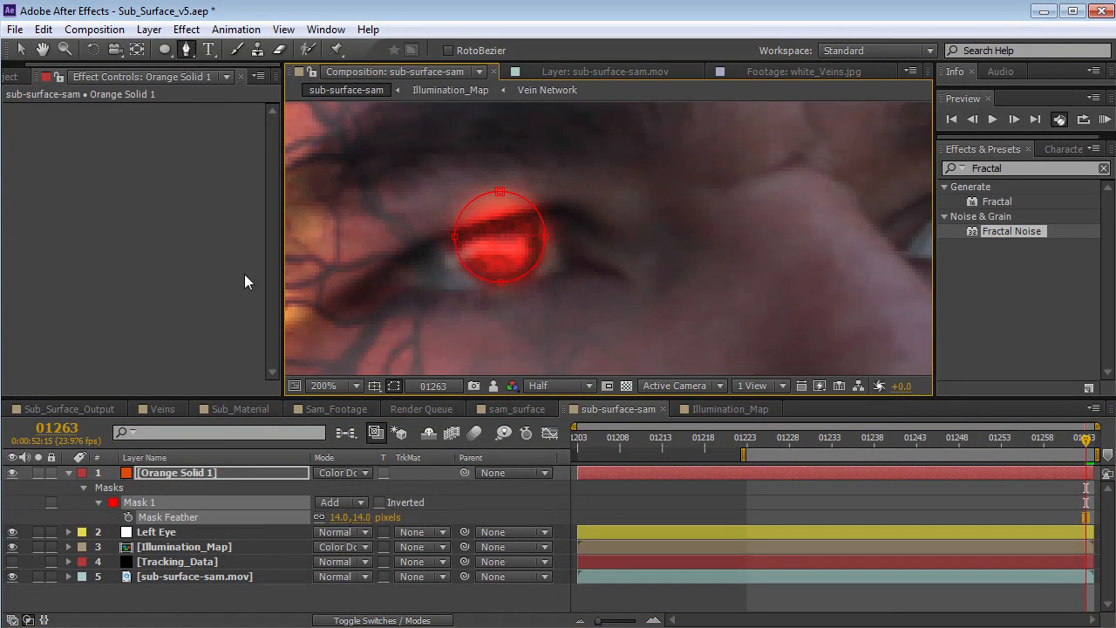
left_click(668, 257)
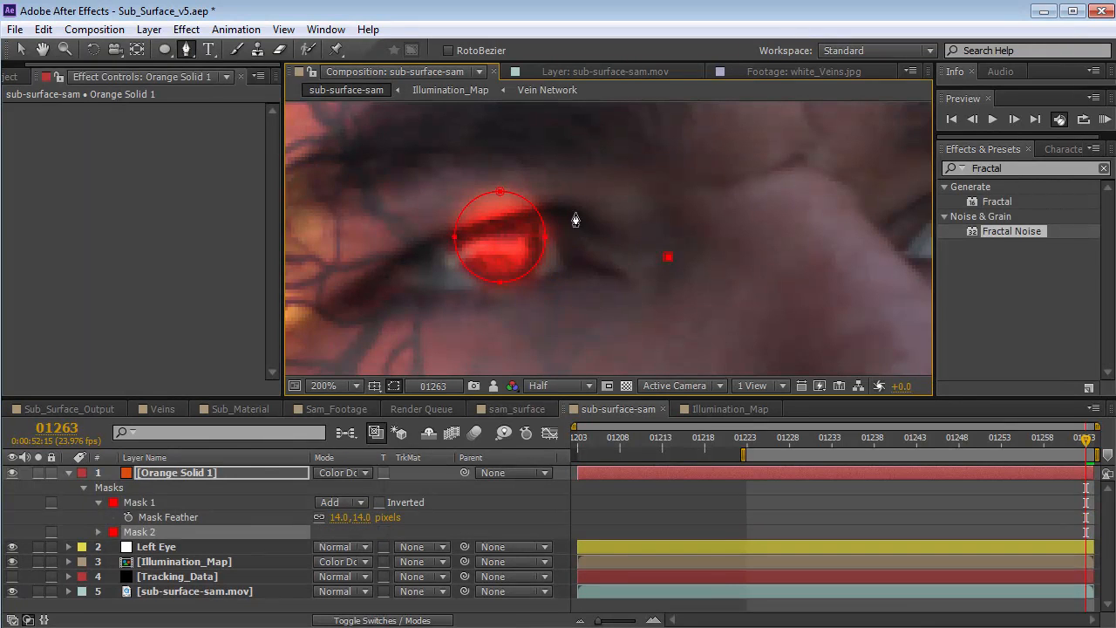
left_click(332, 141)
left_click(527, 123)
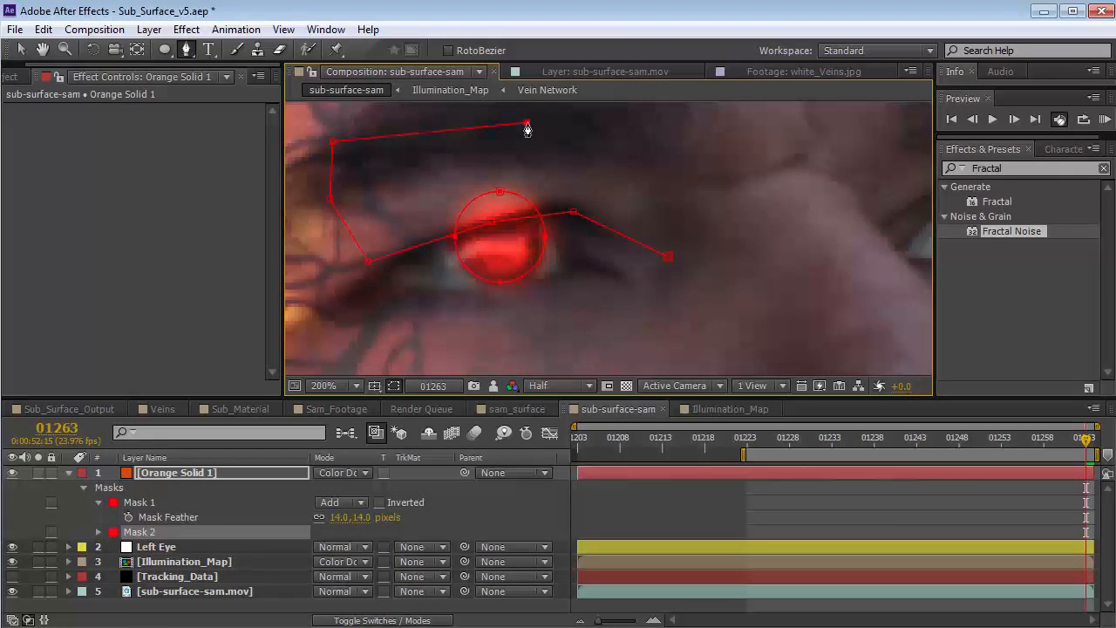
left_click(668, 258)
left_click(341, 532)
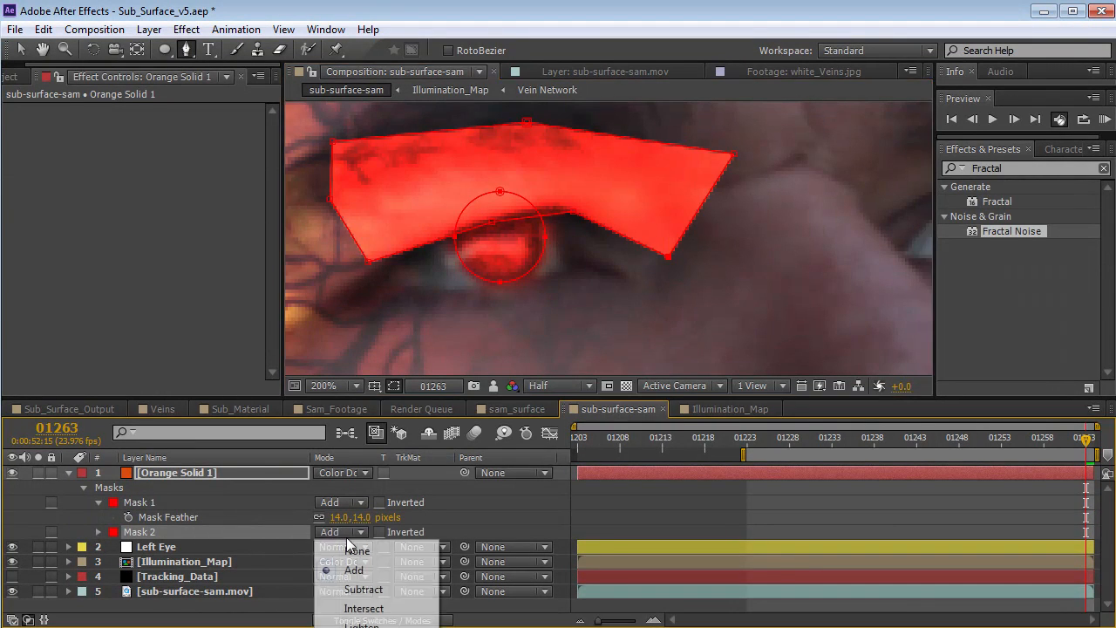
left_click(362, 588)
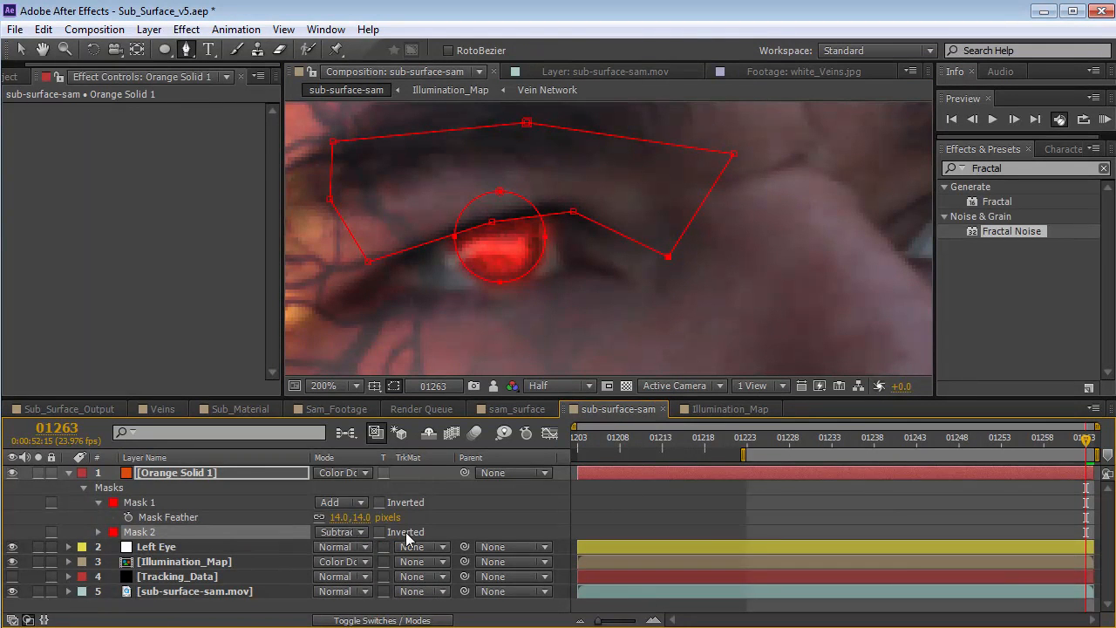
Step: Feather the subtracting eyelid mask slightly to soften its edge
key("f")
key("f")
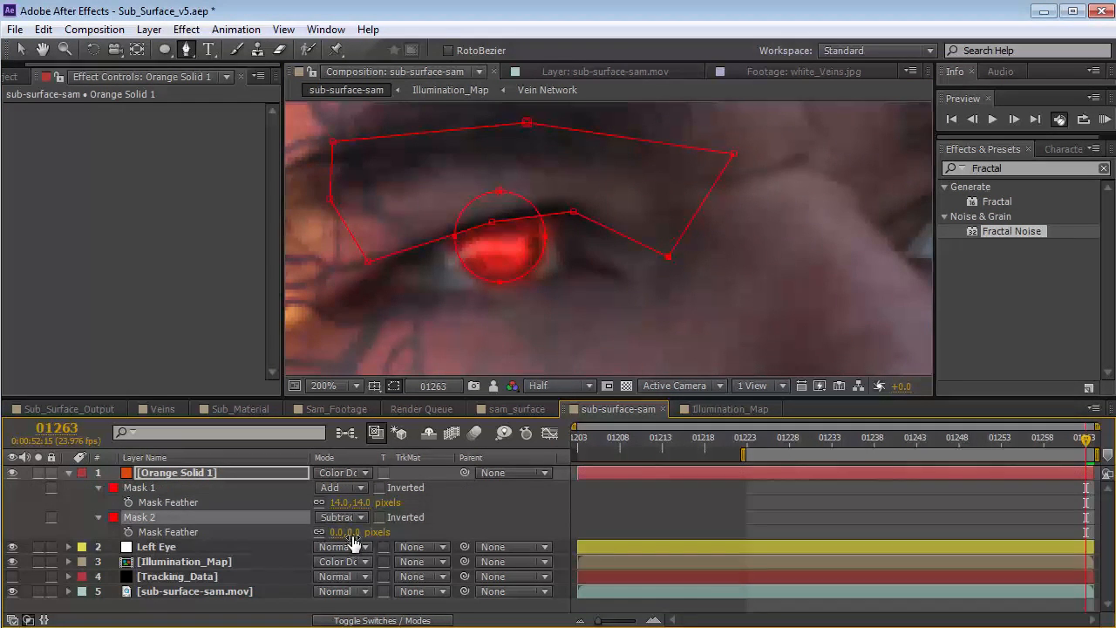
left_click_drag(349, 532, 361, 532)
left_click(624, 516)
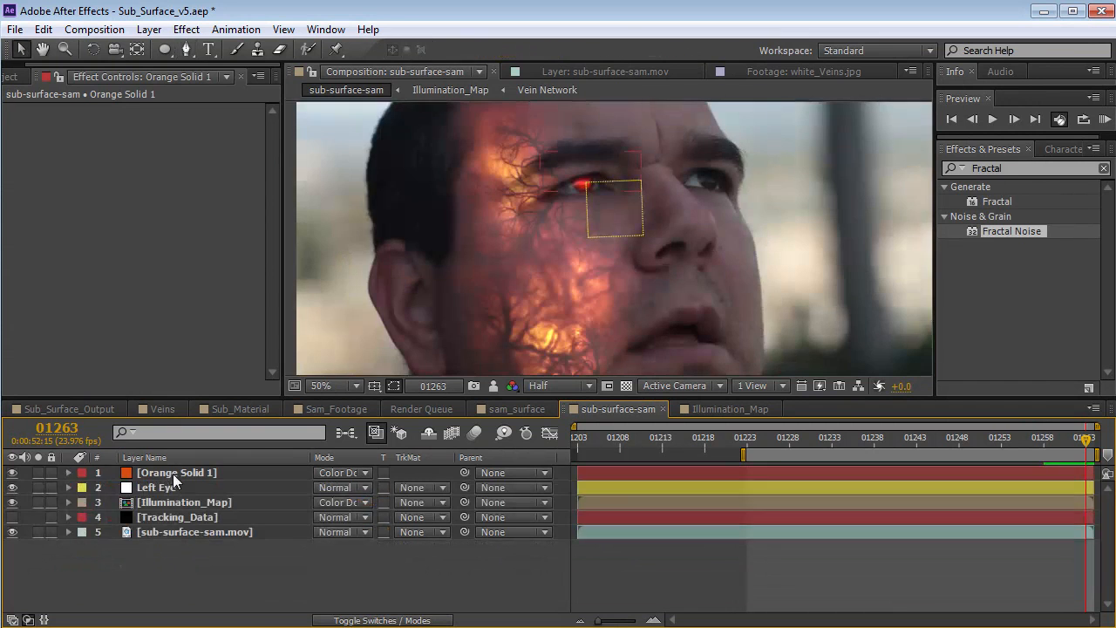
Step: Parent Orange Solid 1 to the Left Eye null and scrub back to check that the glow follows the eye
left_click(173, 474)
left_click_drag(463, 476, 159, 483)
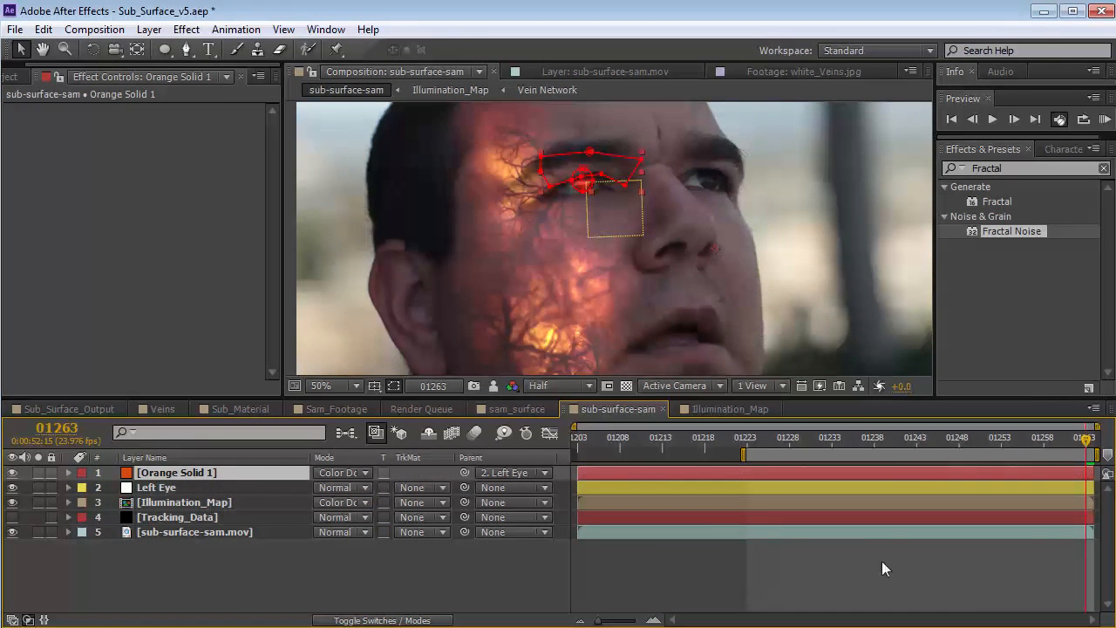
left_click(882, 560)
left_click_drag(1086, 439, 962, 449)
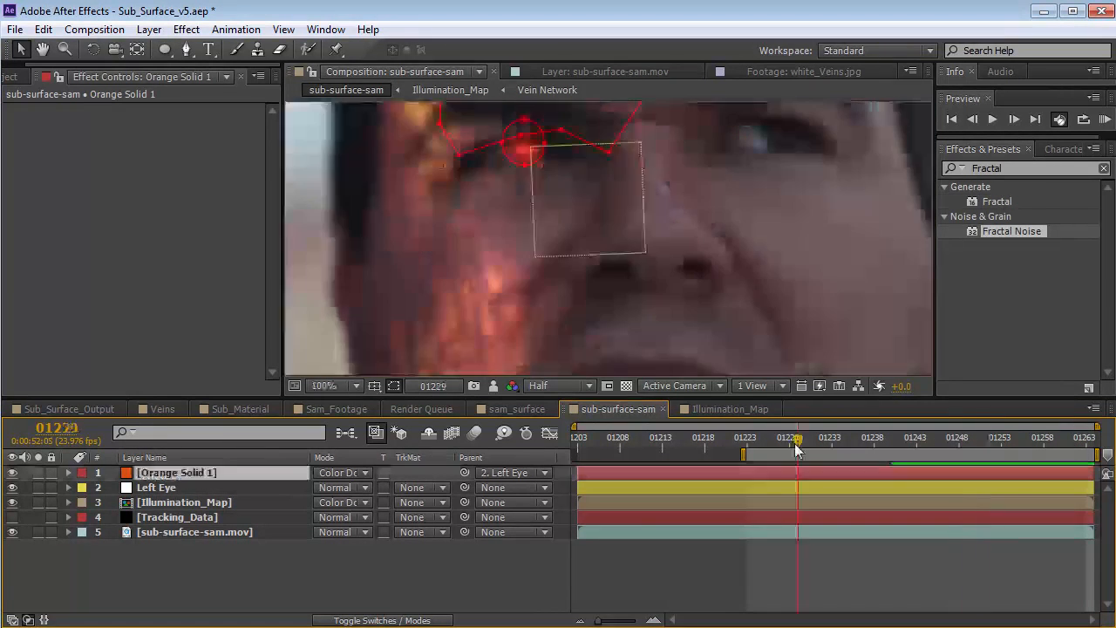
Step: Reshape the eyelid mask's lower edge at frame 01220 and set Mask 1's feather on Orange Solid 1 to 23.0 pixels
left_click_drag(793, 445, 722, 451)
left_click_drag(425, 179, 462, 196)
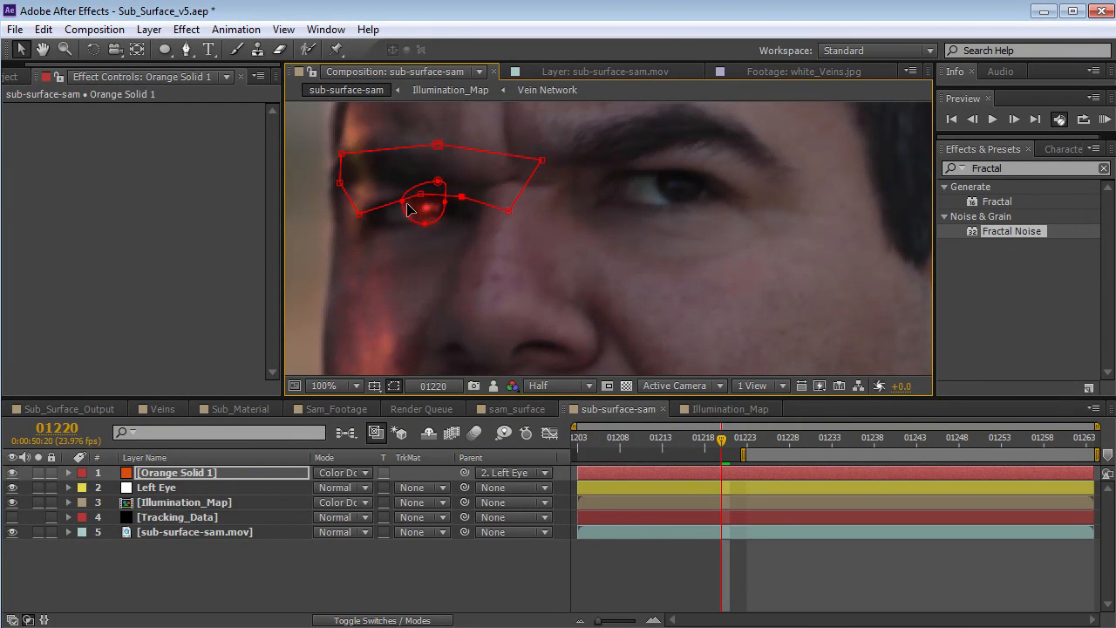
key("f")
left_click_drag(355, 504, 363, 504)
Step: Contract the iris mask slightly by lowering Mask 1's Mask Expansion on Orange Solid 1
key("m")
key("m")
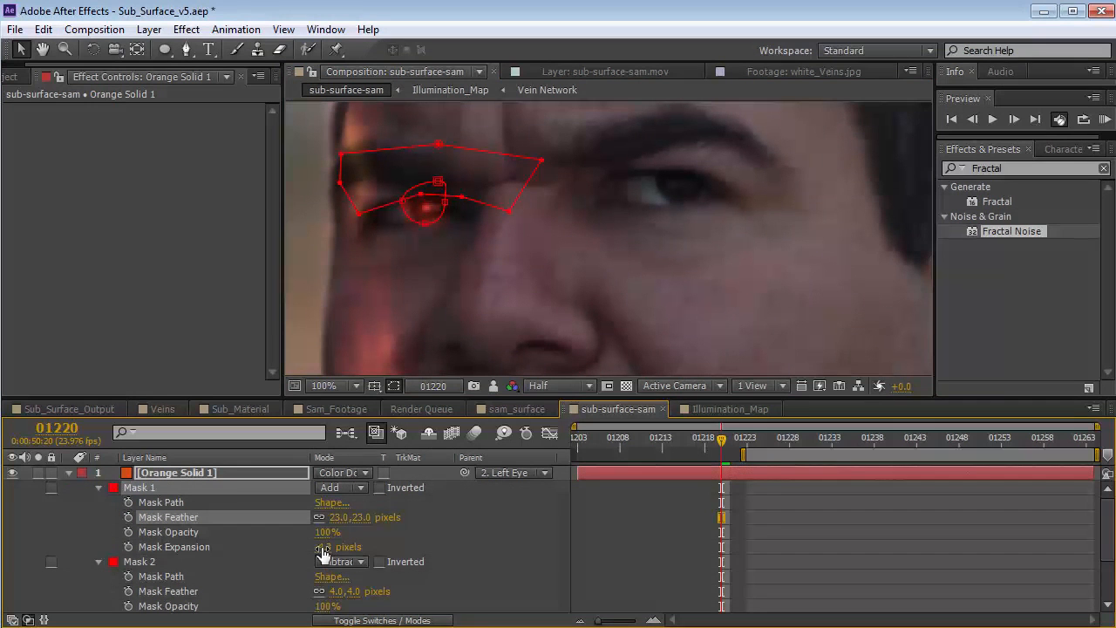
left_click_drag(322, 550, 316, 547)
left_click(525, 547)
Step: Go to frame 01263, collapse Orange Solid 1's mask properties and hide the Left Eye null
left_click_drag(772, 431, 1092, 471)
scroll(681, 243, "down", 1)
key("h")
key("v")
left_click(68, 473)
left_click(181, 473)
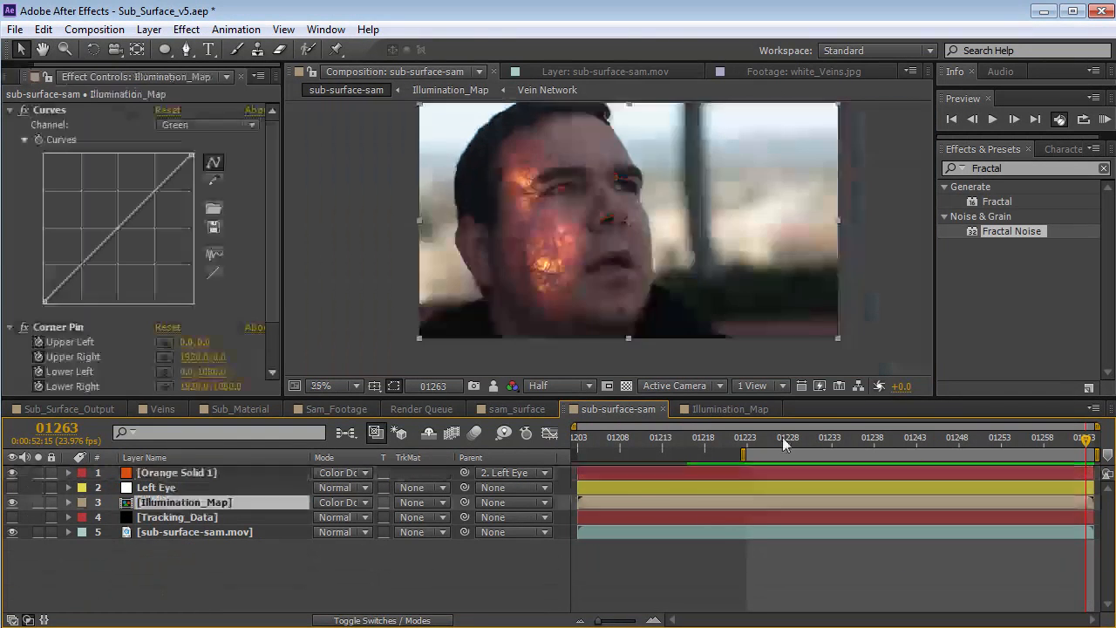
Step: Scrub sub-surface-sam up to frame 01263 and examine the eye glow and veins on the face up close
left_click(765, 443)
left_click_drag(765, 445, 1112, 471)
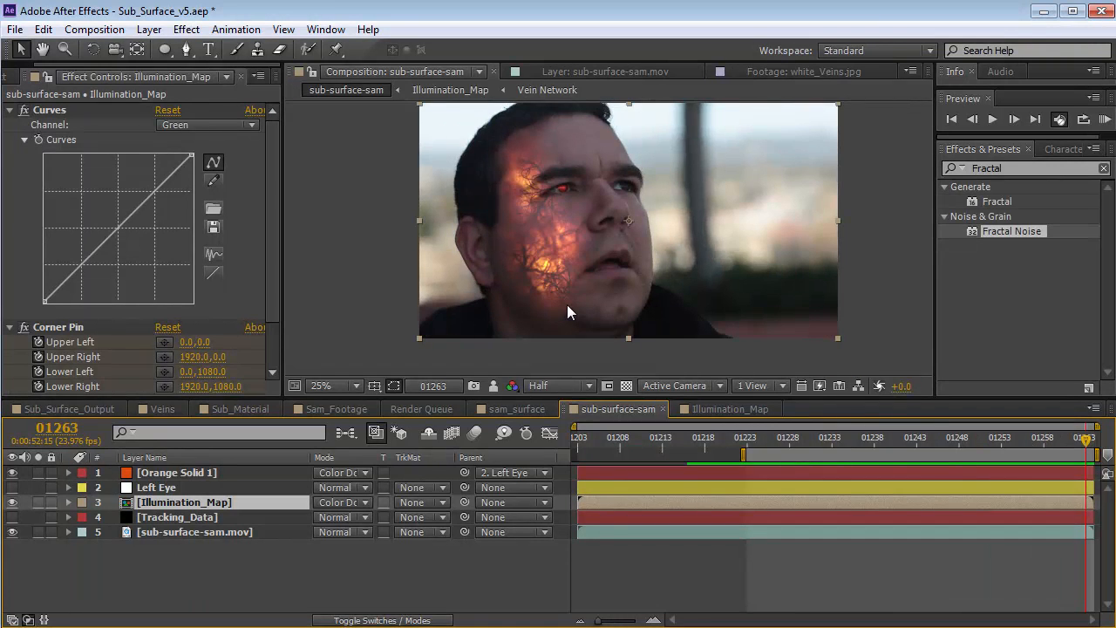
key("period")
key("h")
key("v")
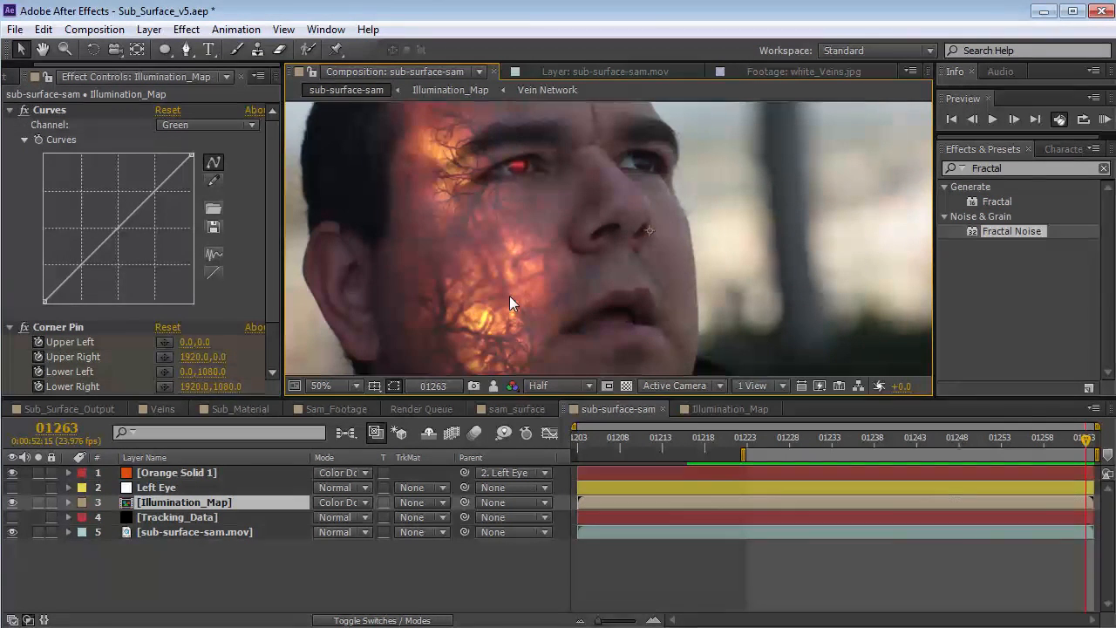
Step: Scrub through Illumination_Map and sub-surface-sam to compare the vein lighting's movement with the turning head
left_click(707, 407)
left_click_drag(701, 440, 915, 448)
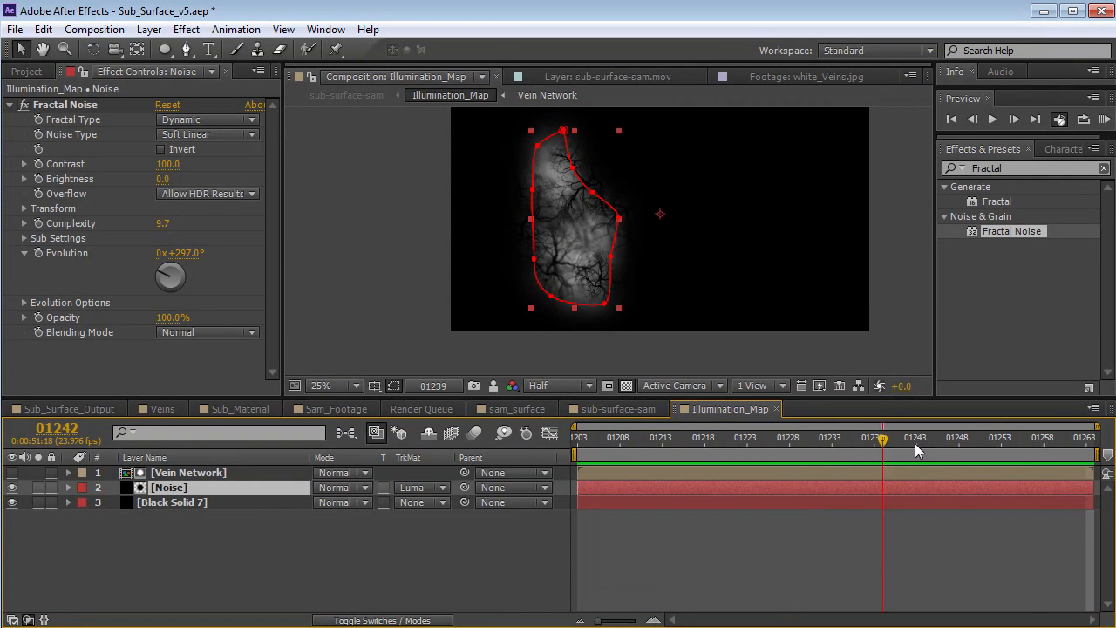
left_click_drag(1087, 438, 598, 438)
left_click(618, 409)
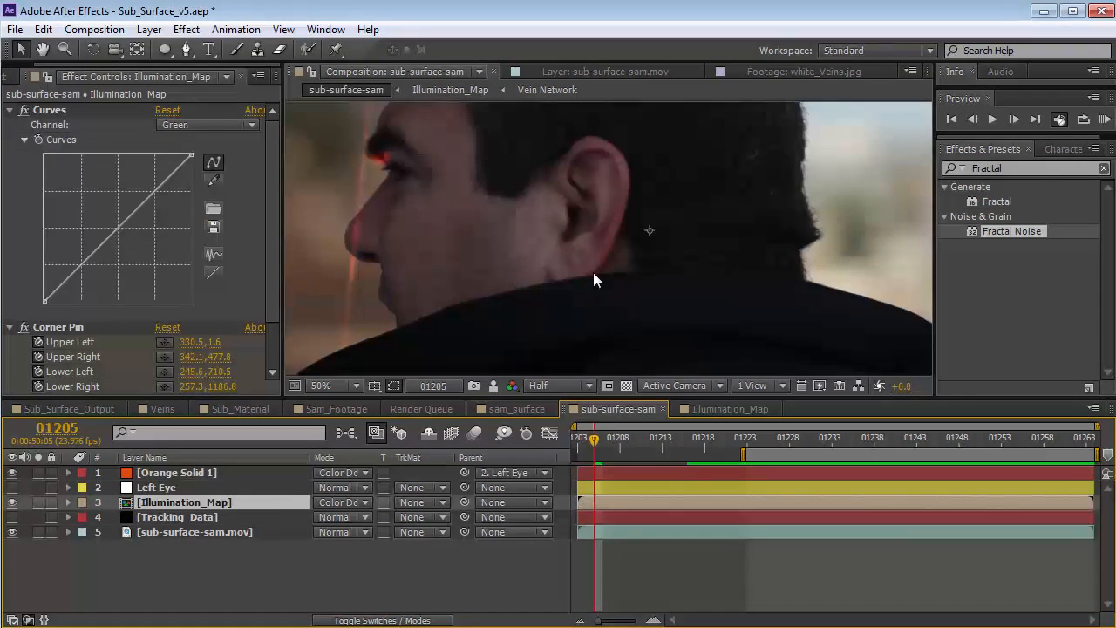
mouse_move(781, 441)
left_mouse_down()
mouse_move(797, 441)
mouse_move(775, 447)
left_mouse_up()
key("h")
scroll(548, 266, "down", 2)
left_click_drag(547, 254, 529, 257)
left_click_drag(774, 440, 947, 476)
key("v")
Step: In Illumination_Map, set Position and Mask Path keyframes on the Noise layer at frame 01246
double_click(169, 499)
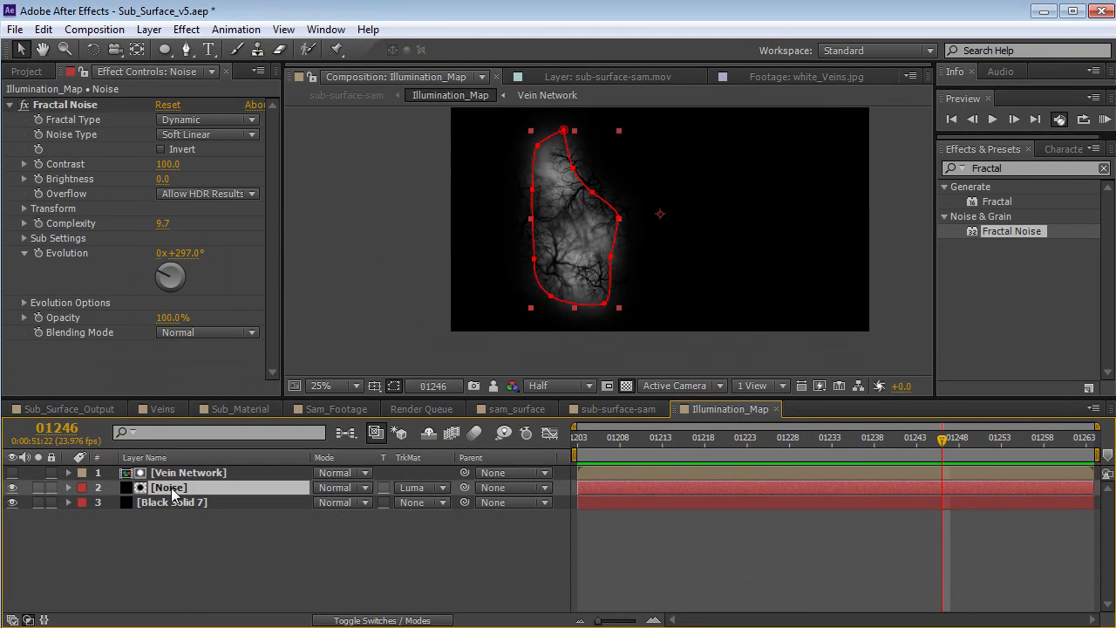
key("p")
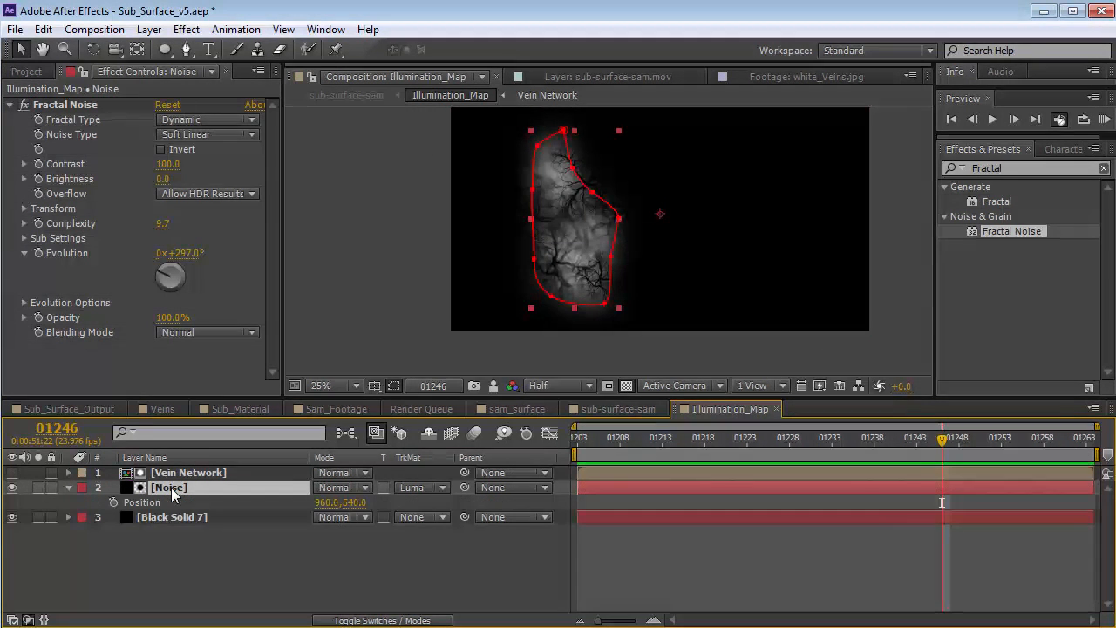
left_click(112, 502)
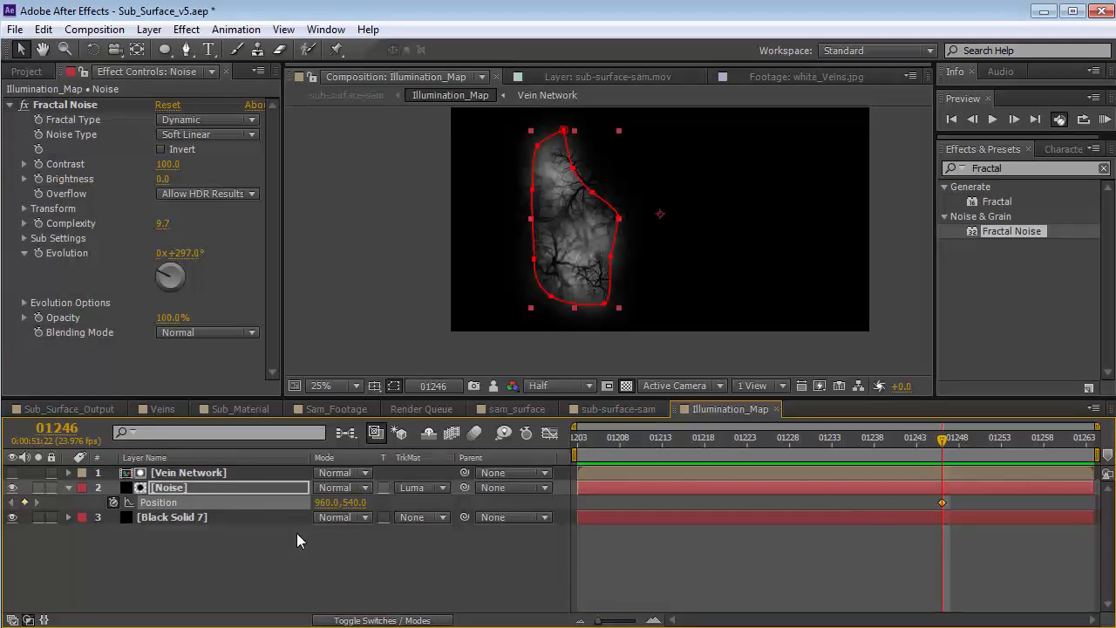
key("m")
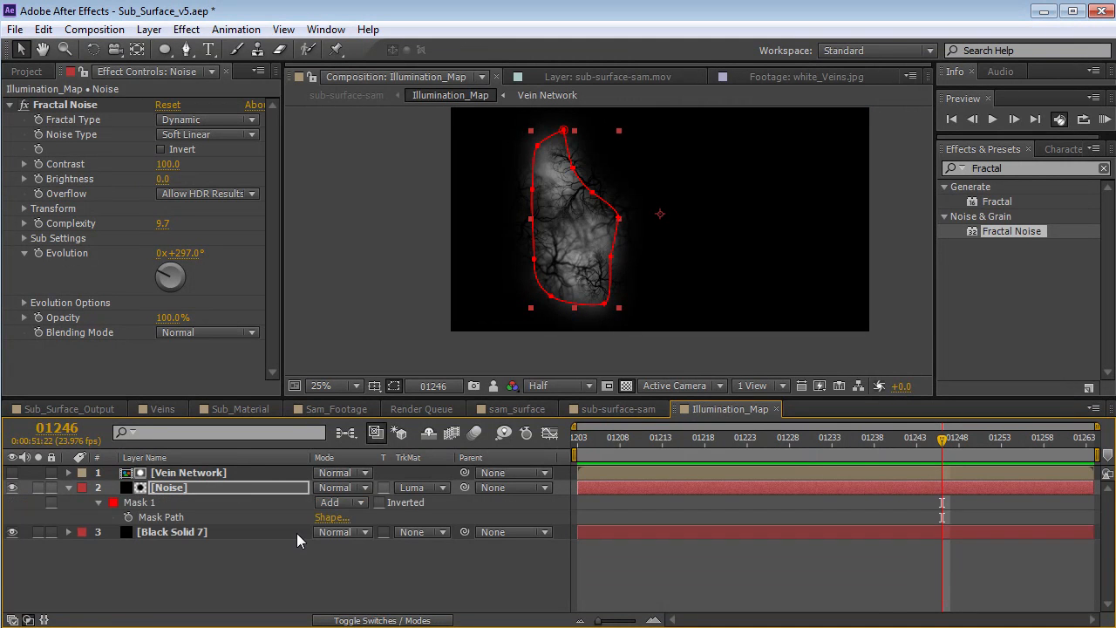
left_click(129, 518)
left_click(244, 492)
key("y")
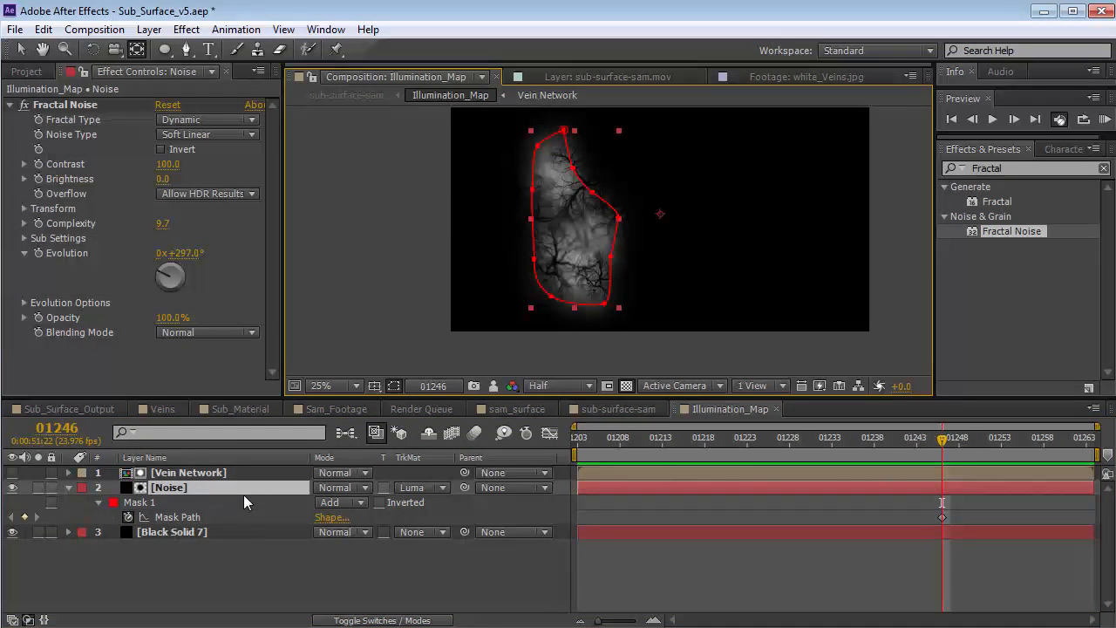
Step: Show the Noise layer's keyframed properties and use sub-surface-sam to move to frame 01219, where the face is still turned away
key("u")
key("u")
key("Home")
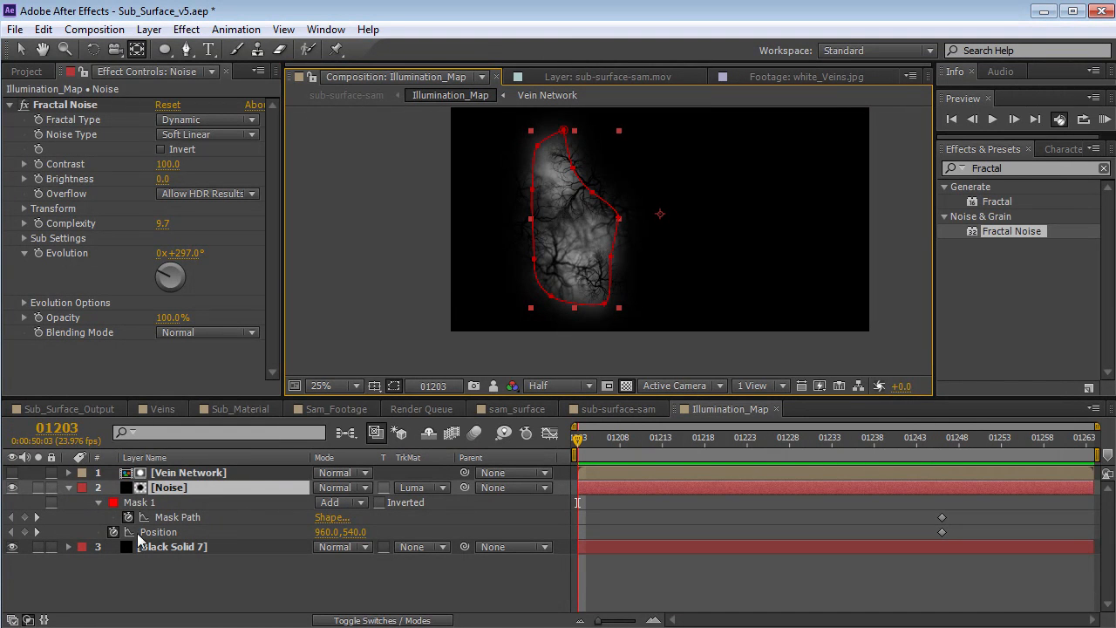
left_click(615, 408)
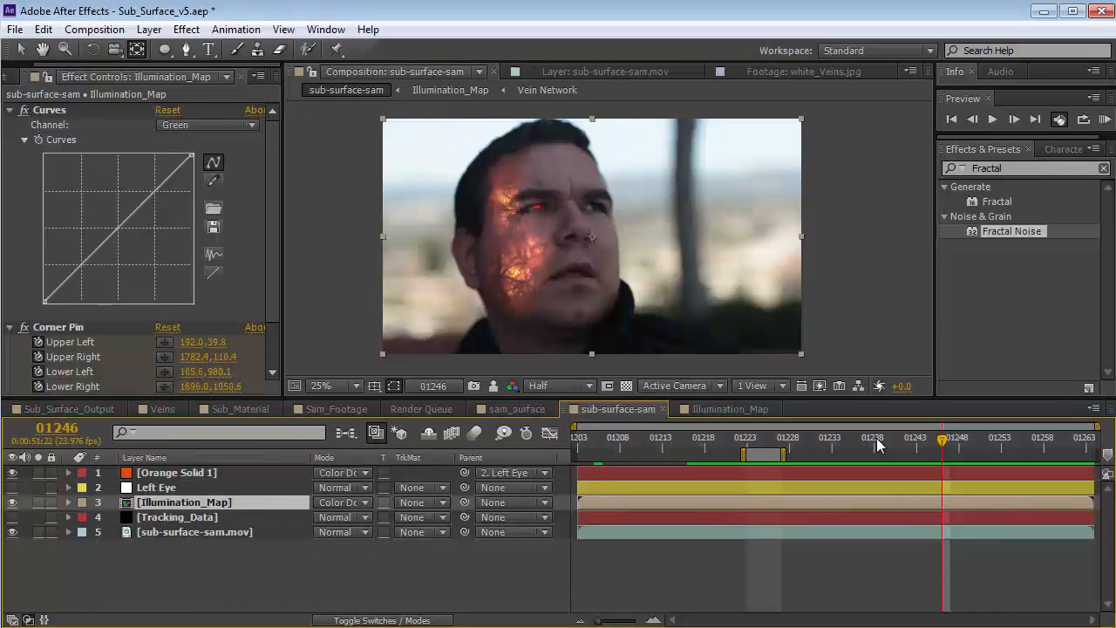
left_click(890, 443)
left_click_drag(886, 447, 707, 460)
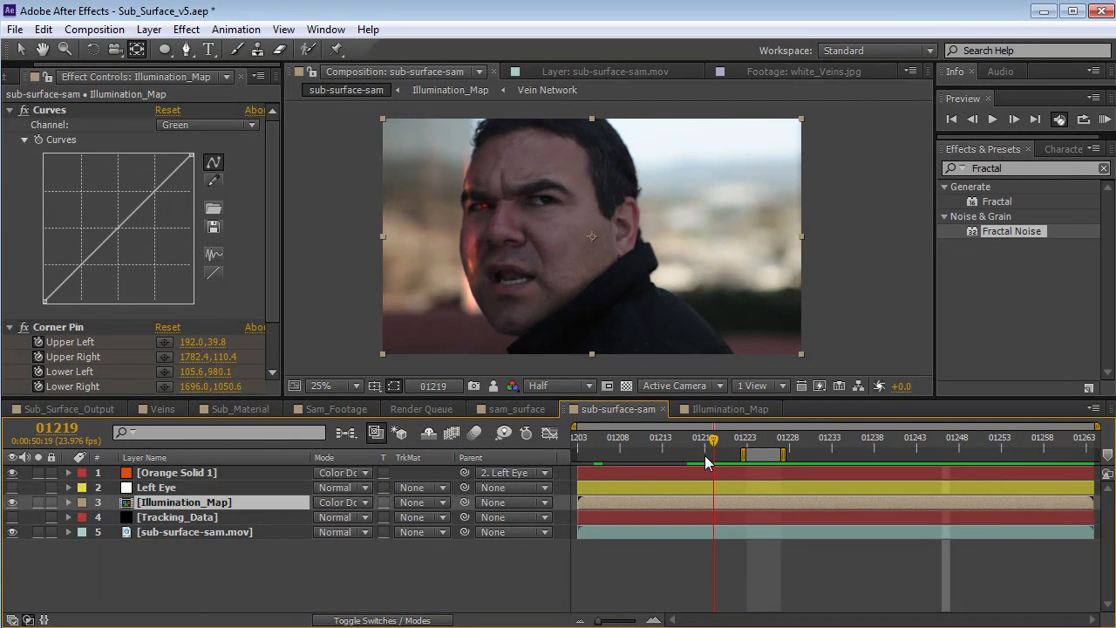
left_click(708, 410)
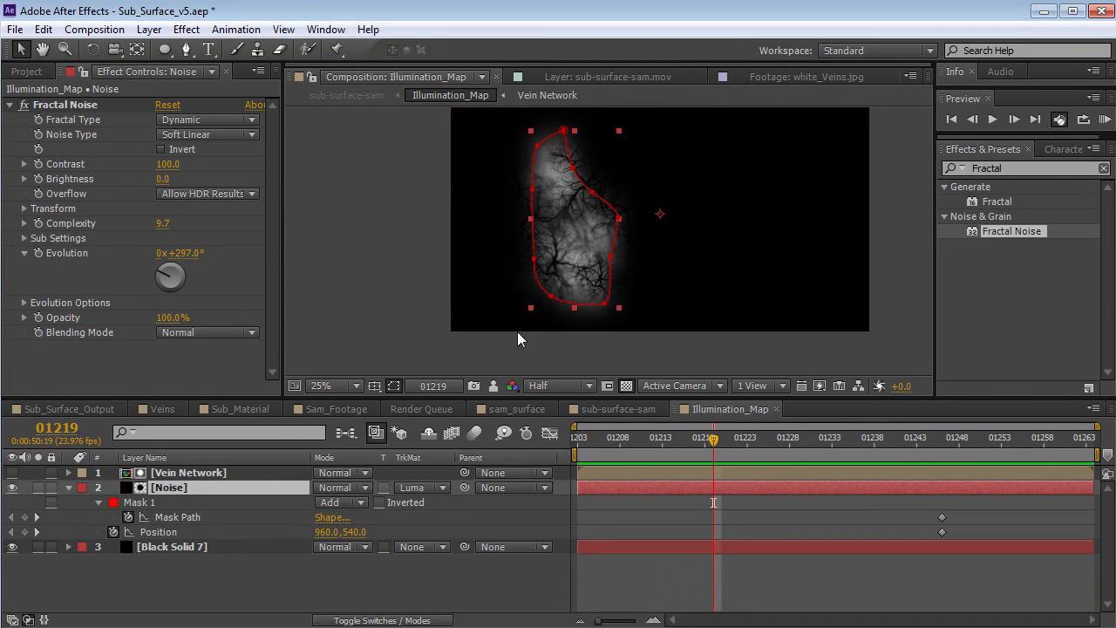
left_click(137, 50)
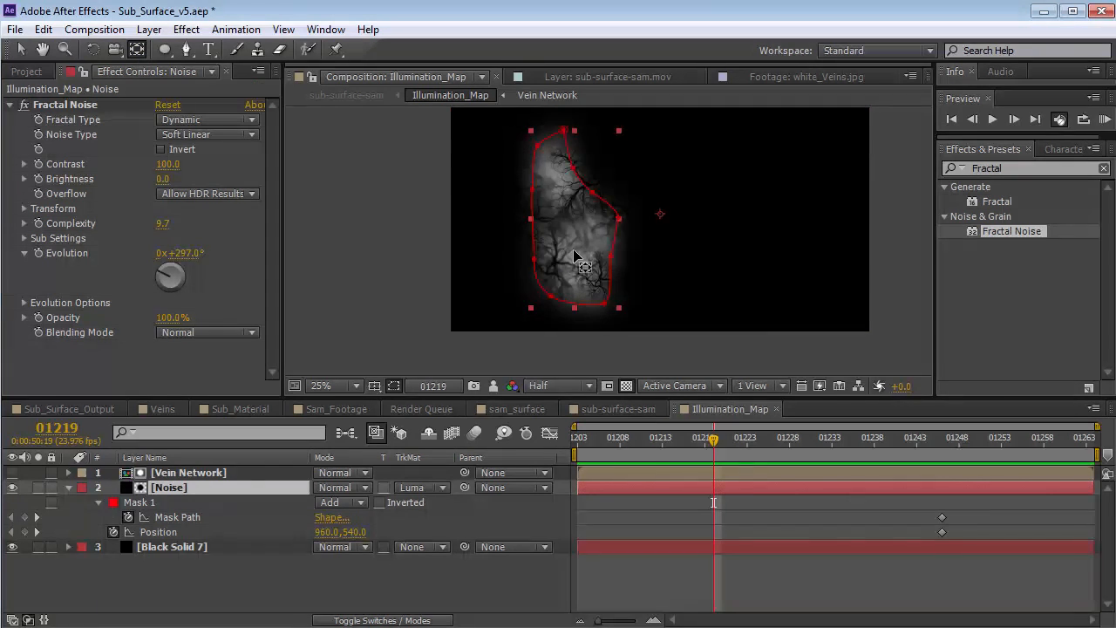
mouse_move(582, 265)
left_mouse_down()
mouse_move(570, 264)
mouse_move(573, 250)
mouse_move(583, 272)
left_mouse_up()
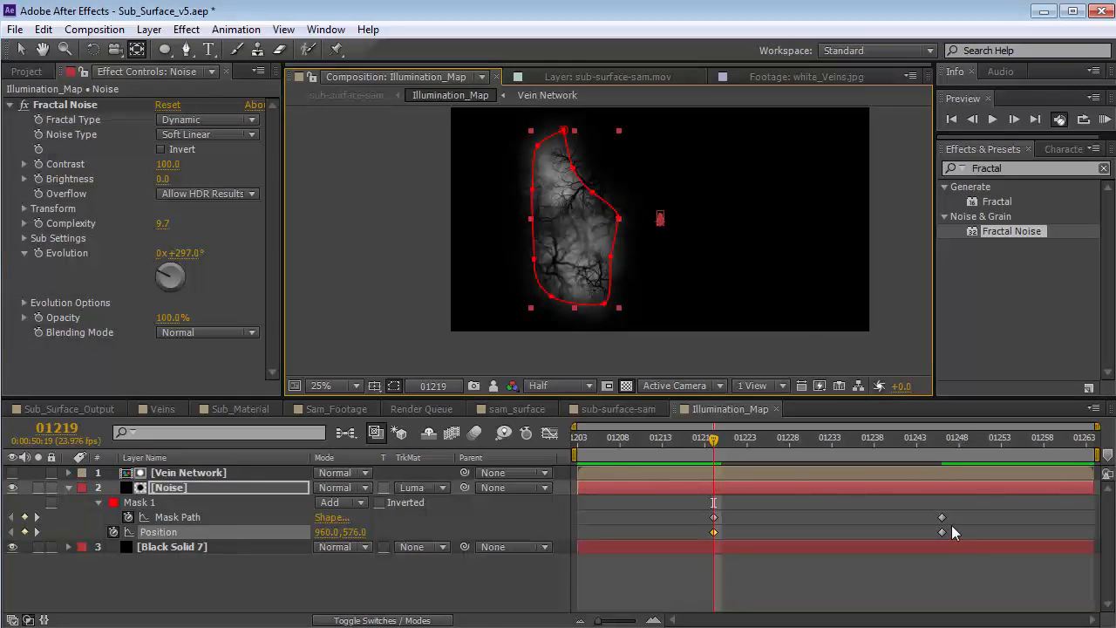
left_click_drag(771, 512, 699, 539)
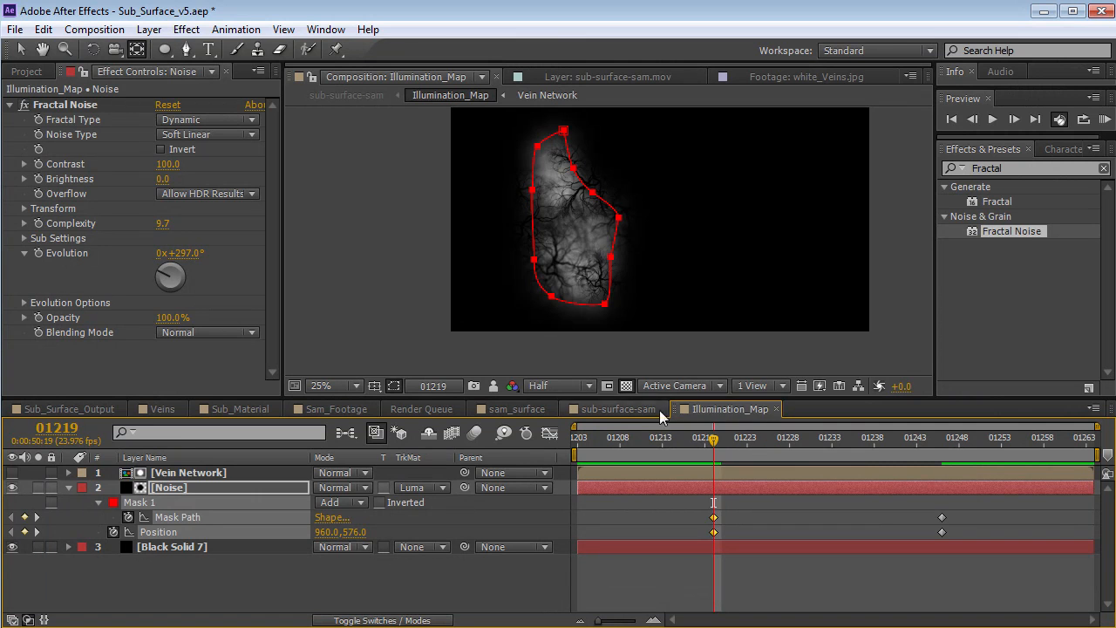
key("Delete")
Step: Using Pan Behind, slide the Noise texture inside its fixed mask to Position 1248.0, 540.0 at frame 01219 and the opposite way at frame 01263
left_click(138, 54)
left_click_drag(581, 255, 629, 260)
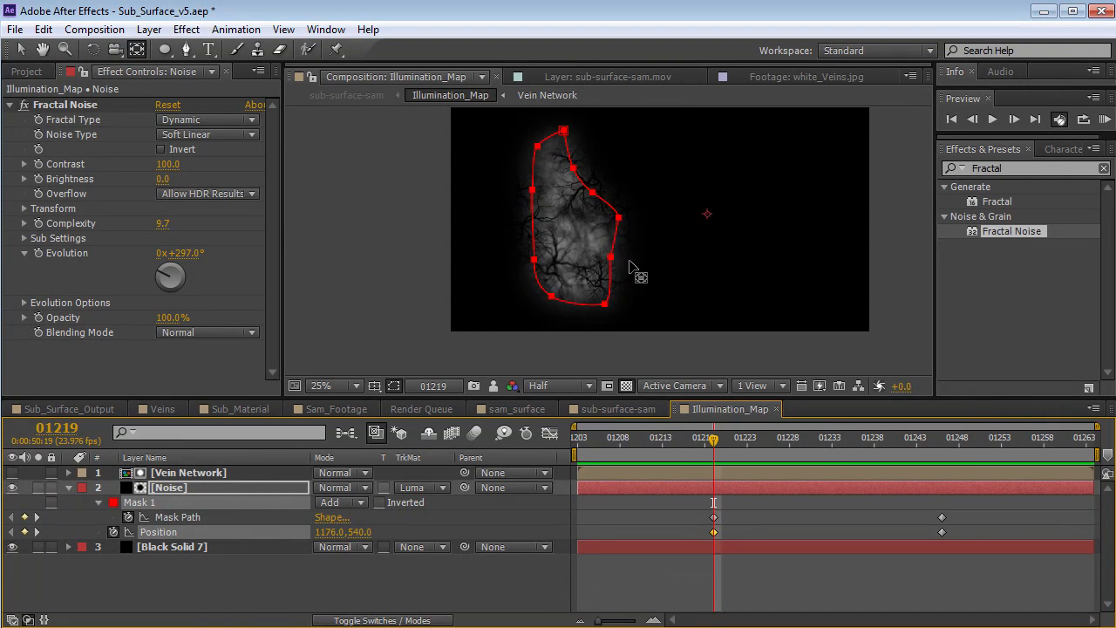
key("ctrl+z")
left_click_drag(554, 263, 621, 247)
key("ctrl+z")
left_click_drag(722, 441, 1090, 467)
left_click_drag(583, 239, 563, 239)
Step: Scrub the animated noise and preview sub-surface-sam to examine how the illumination moves across the face
left_click_drag(759, 441, 1090, 459)
left_click(757, 447)
left_click_drag(757, 447, 853, 445)
left_click(614, 408)
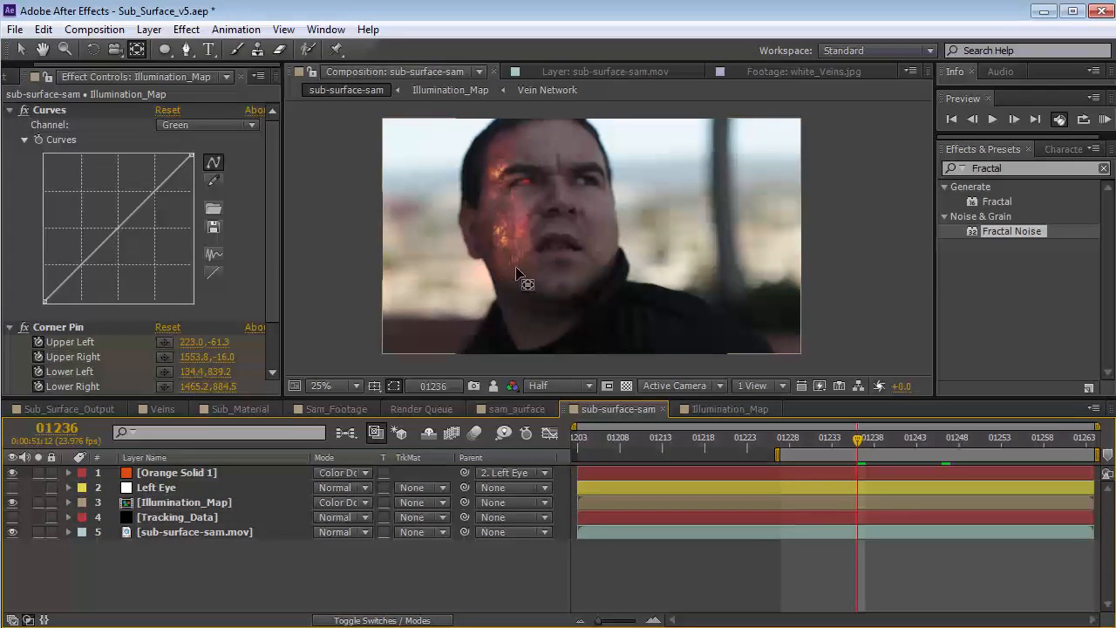
key("v")
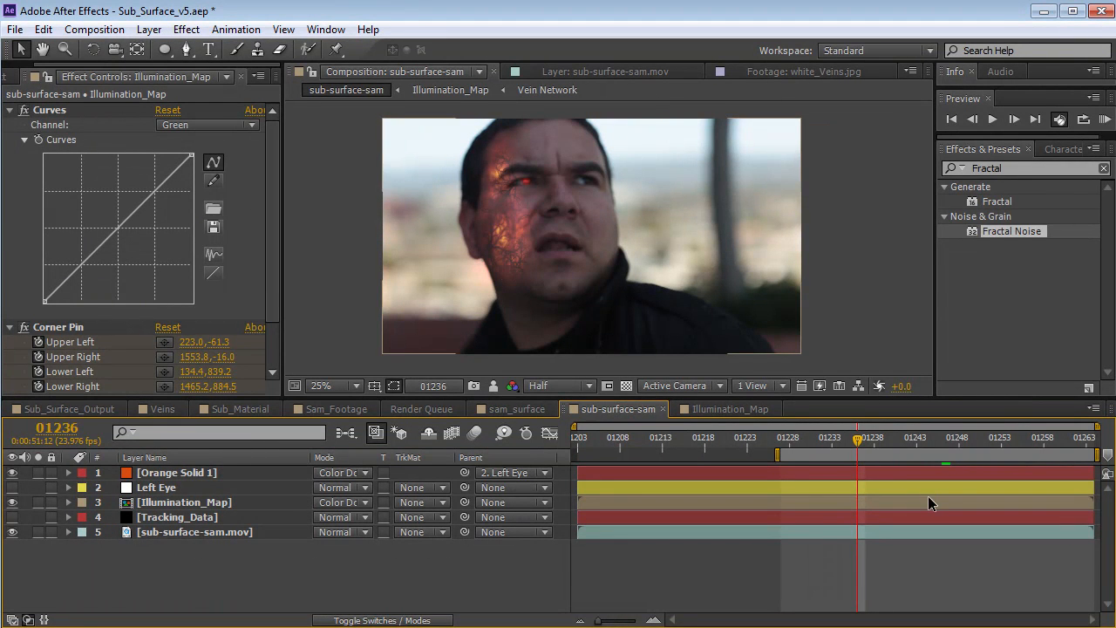
key("KP_0")
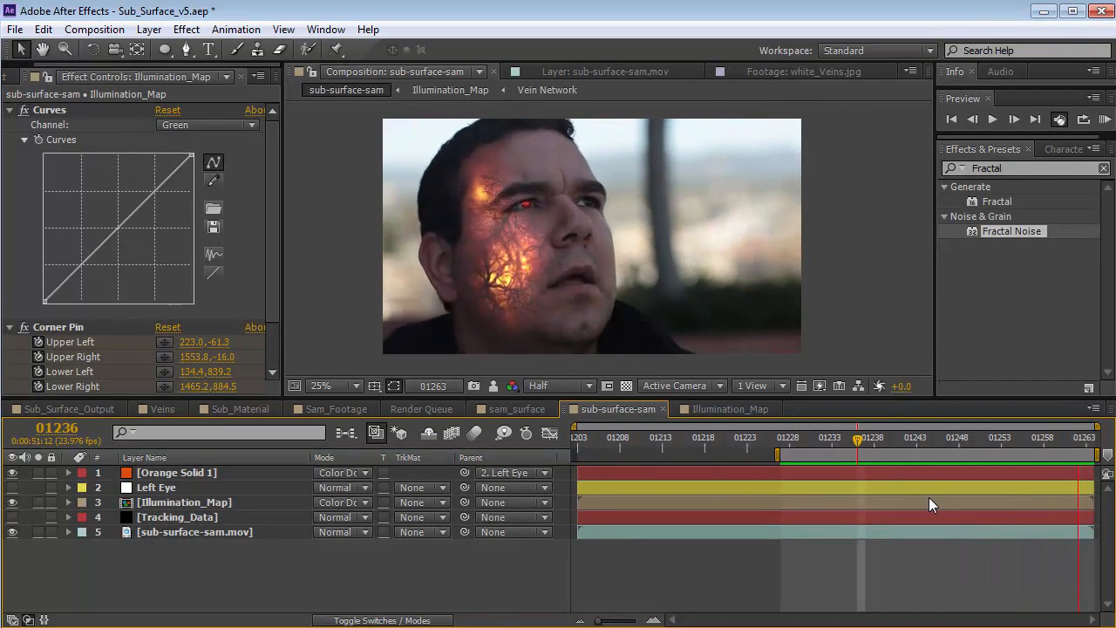
scroll(469, 279, "up", 2)
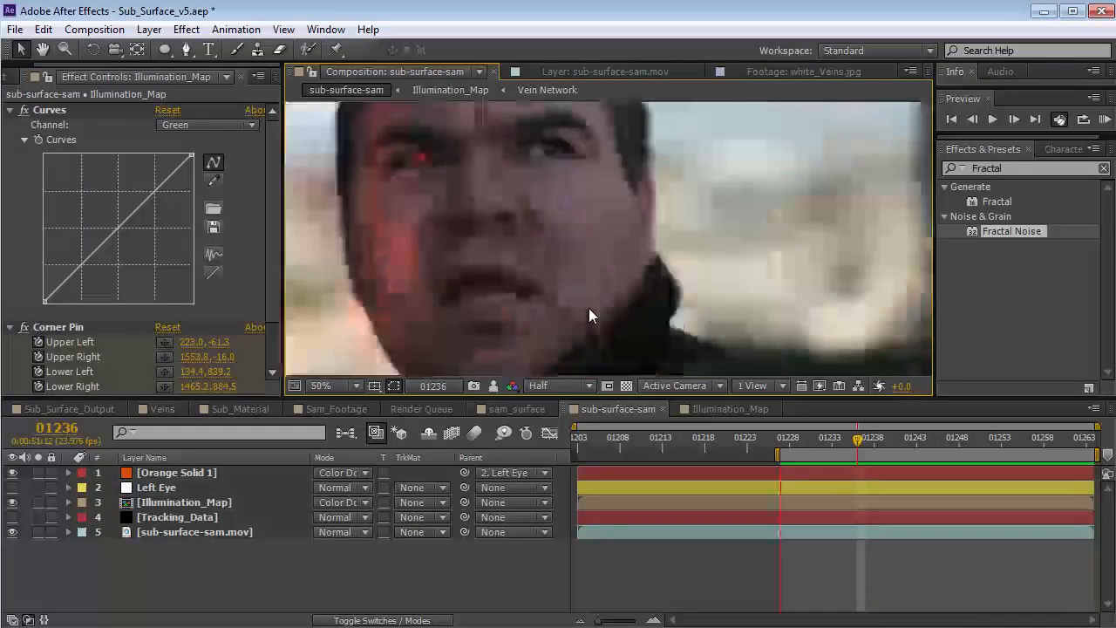
Step: Shorten the Noise motion path to Position 1152.0, 540.0 at frame 01219 and 874.0, 540.0 at frame 01263, and preview sub-surface-sam
left_click(696, 414)
left_click_drag(830, 443, 712, 447)
left_click(750, 485)
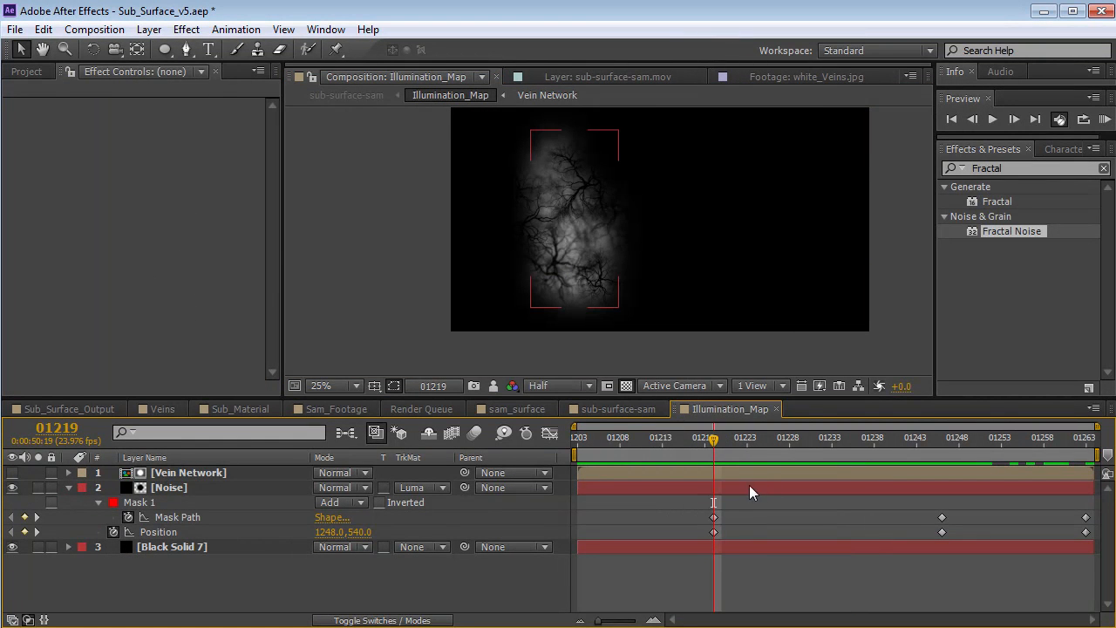
key("period")
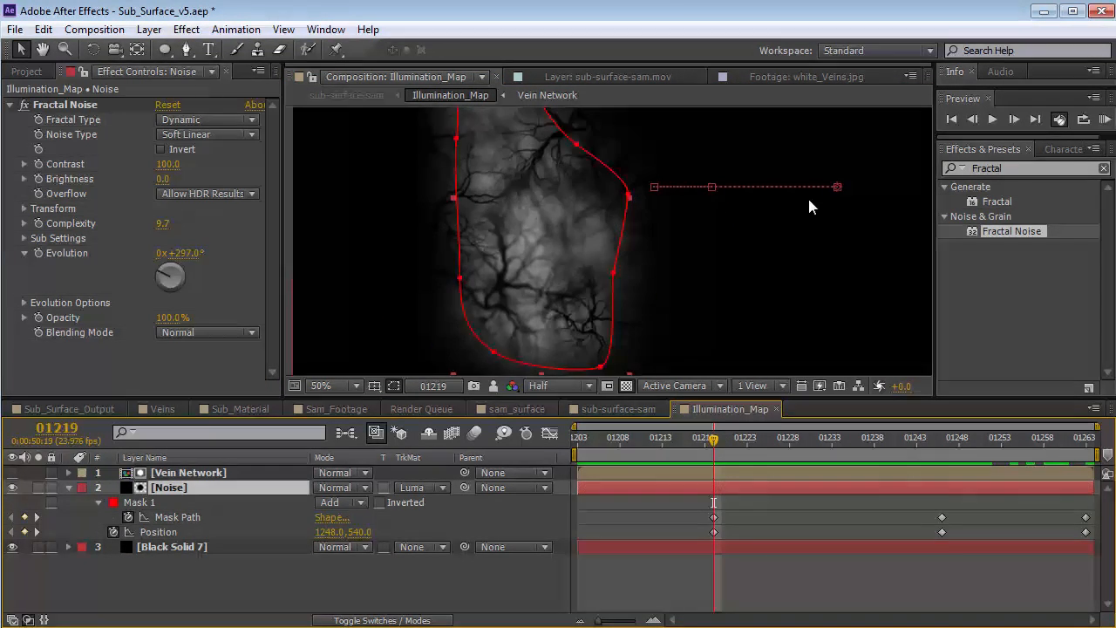
left_click_drag(837, 197, 796, 197)
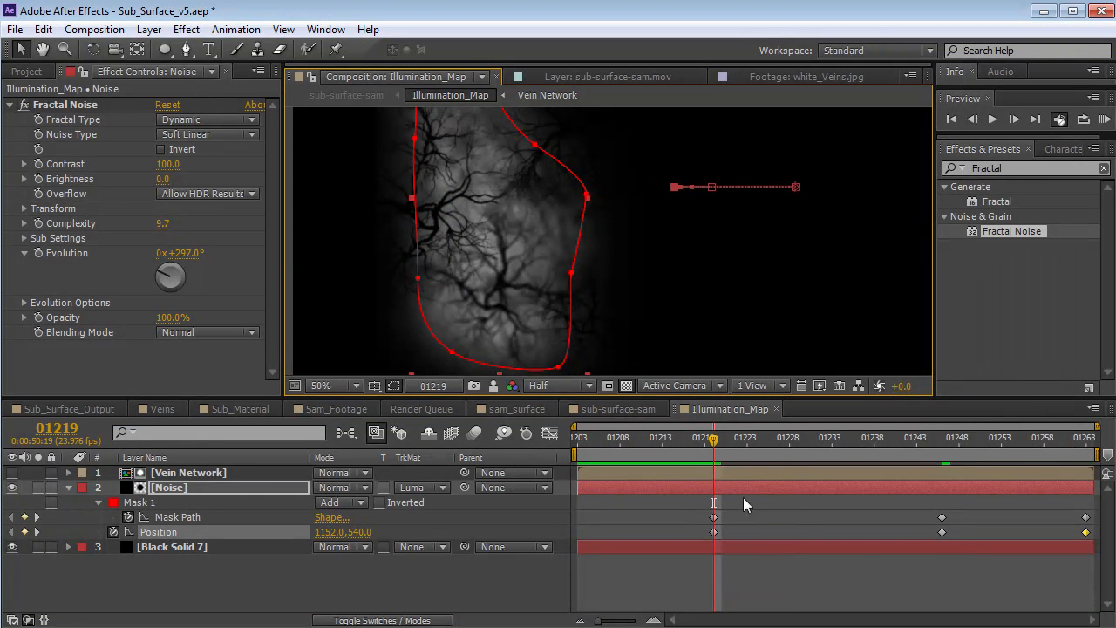
left_click(616, 409)
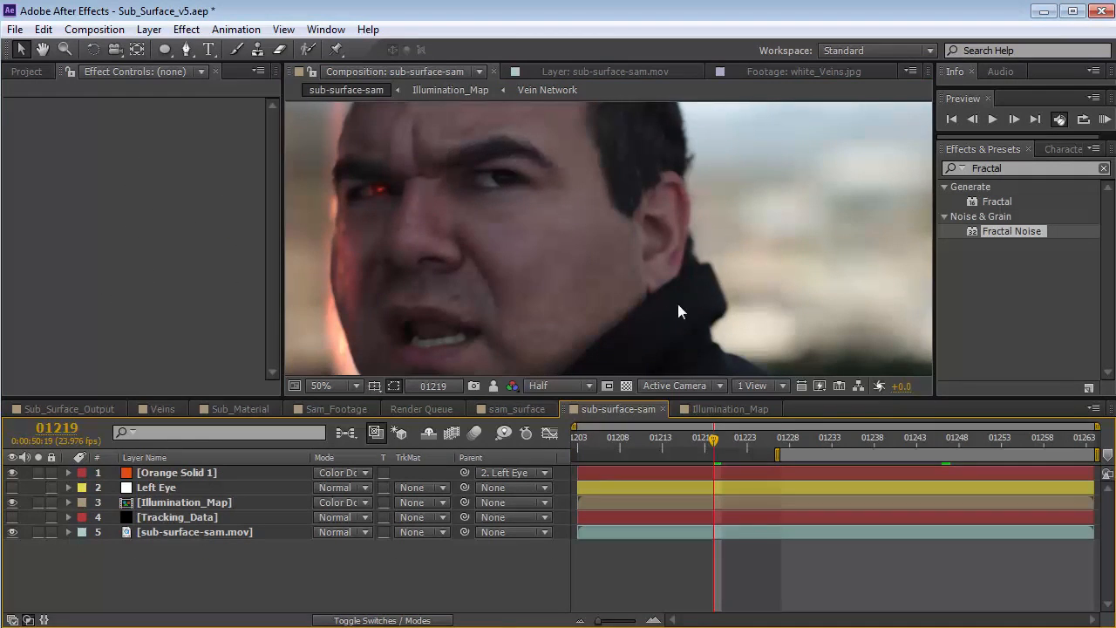
key("KP_0")
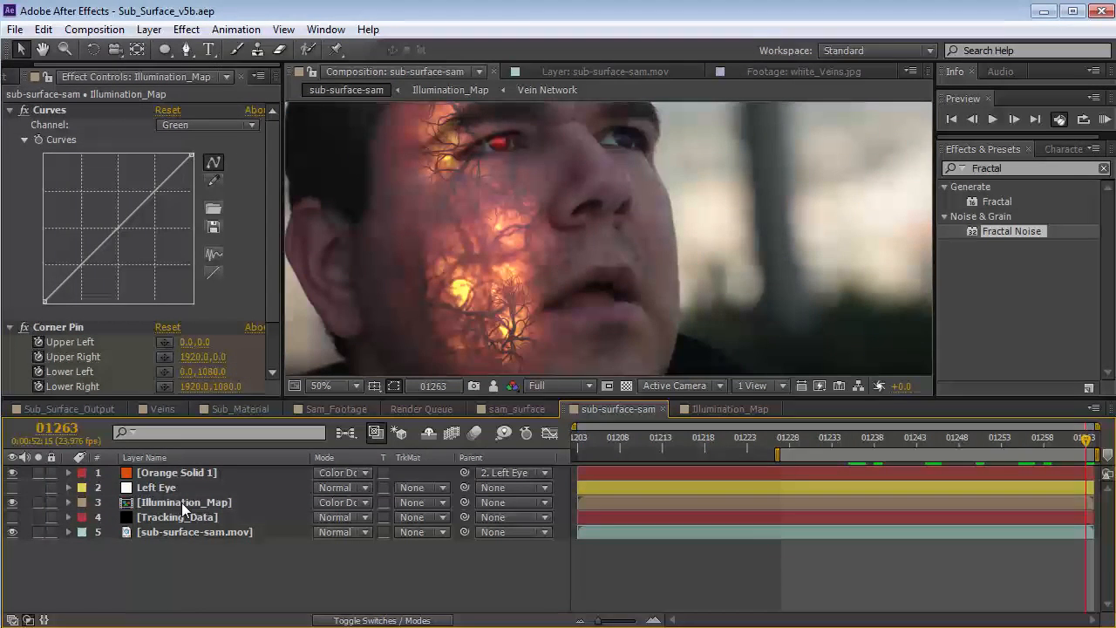
Step: In Illumination_Map at frame 01263, reshape the lower end of the Noise mask and set its Mask Feather to 213.0 pixels
double_click(168, 504)
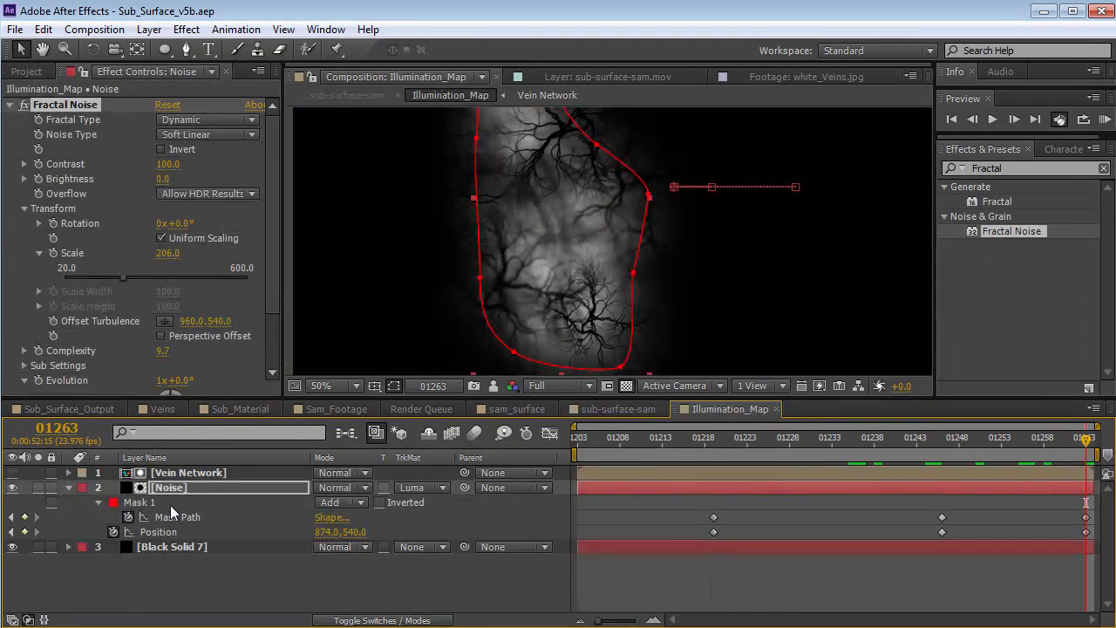
left_click_drag(620, 367, 615, 352)
key("f")
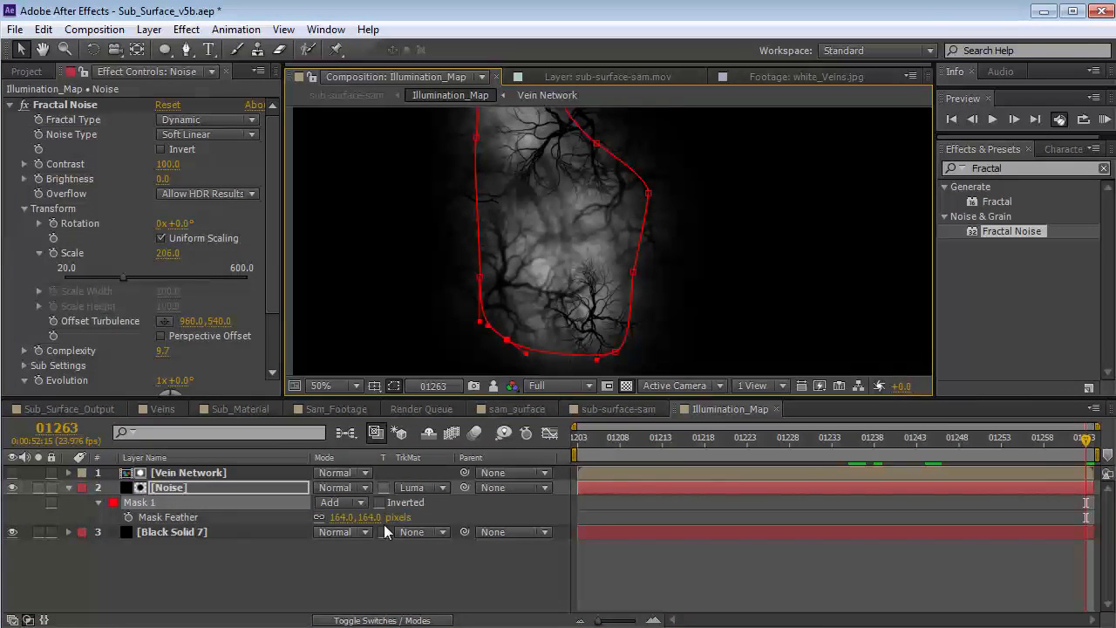
left_click_drag(370, 521, 414, 521)
left_click_drag(486, 278, 473, 279)
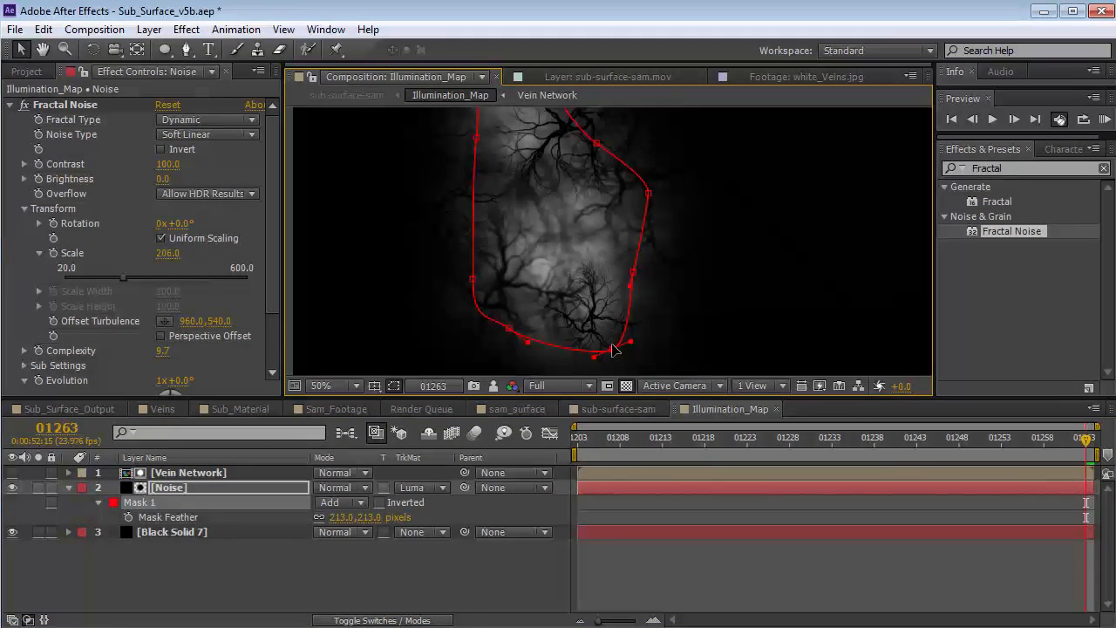
scroll(623, 244, "up", 4)
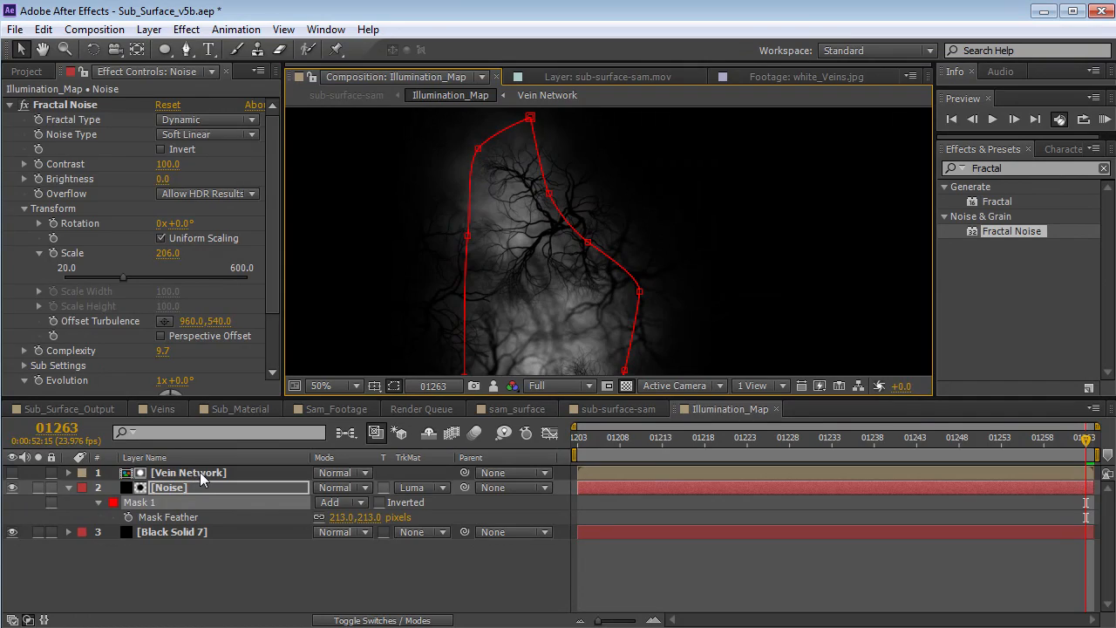
Step: In Vein Network, shift the bottommost vein_together.jpg layer slightly left and down, and check the change in Illumination_Map
double_click(200, 472)
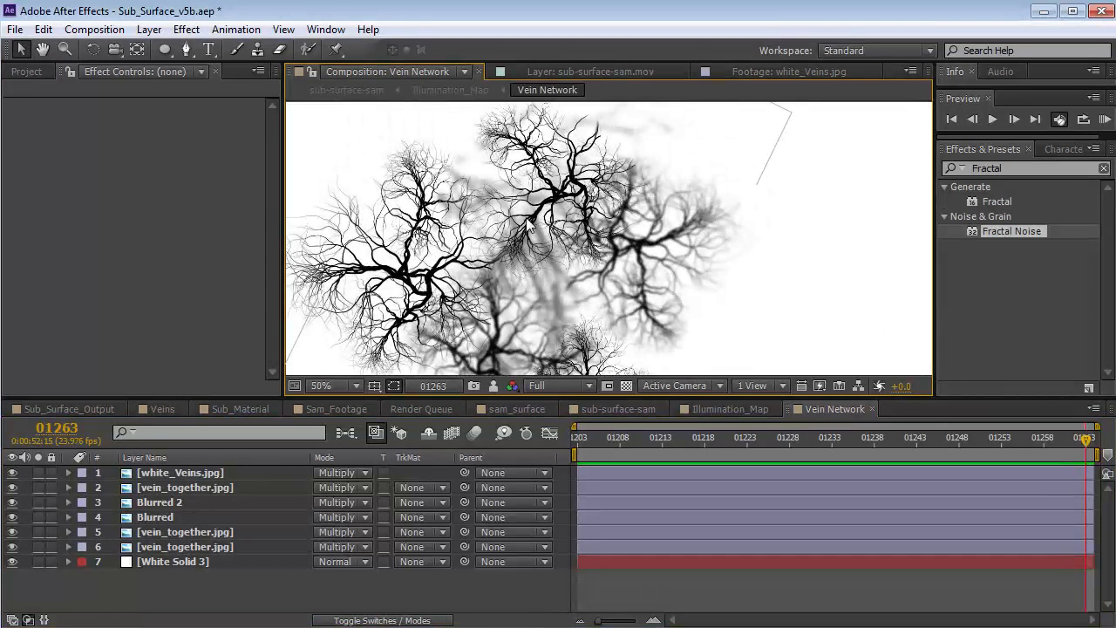
left_click(155, 488)
left_click(159, 504)
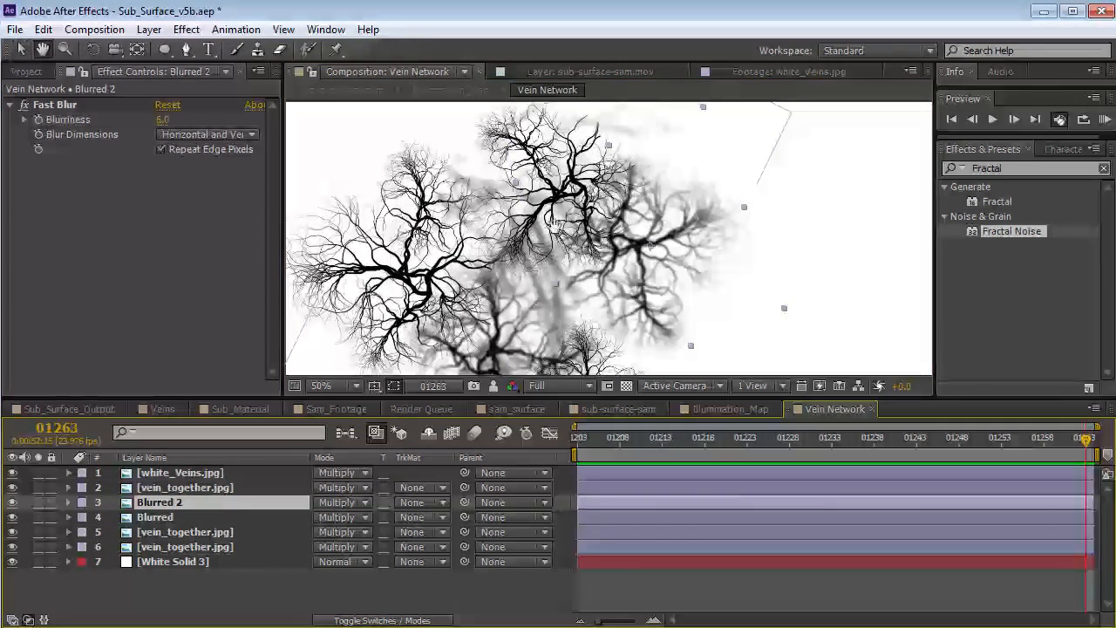
scroll(611, 245, "up", 3)
left_click(524, 167)
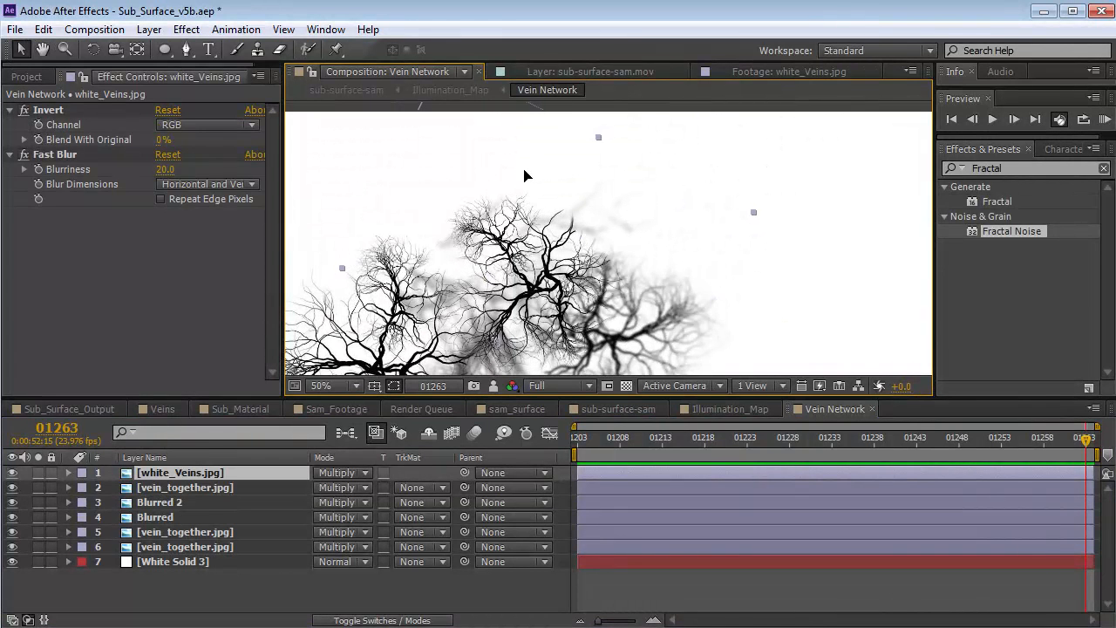
left_click(170, 504)
left_click(170, 531)
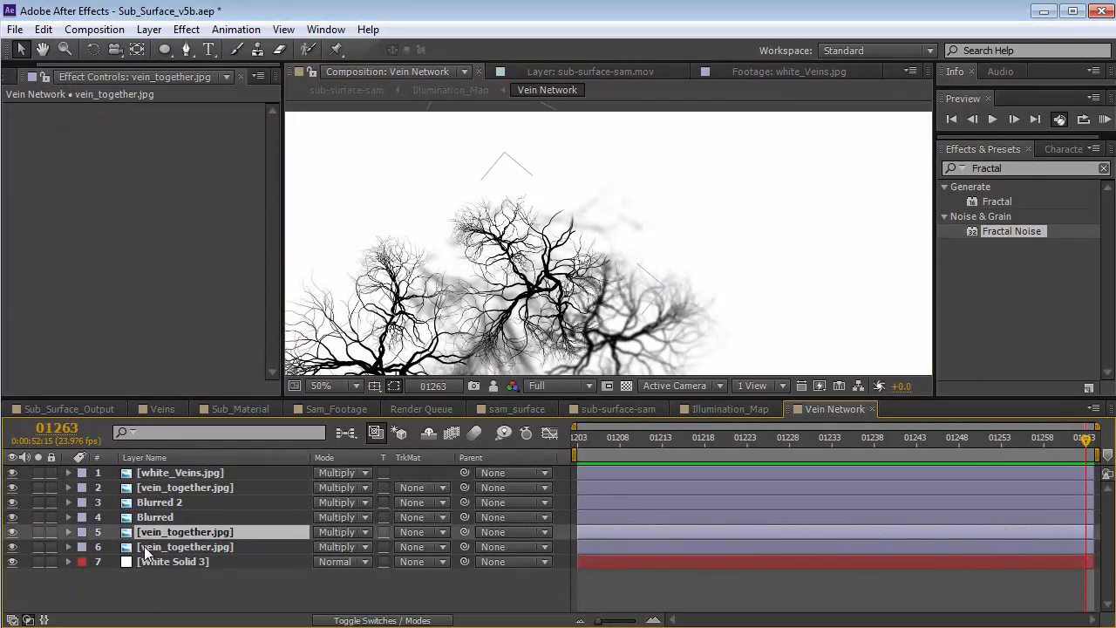
left_click(143, 548)
left_click(12, 547)
left_click(12, 546)
left_click_drag(556, 286, 537, 294)
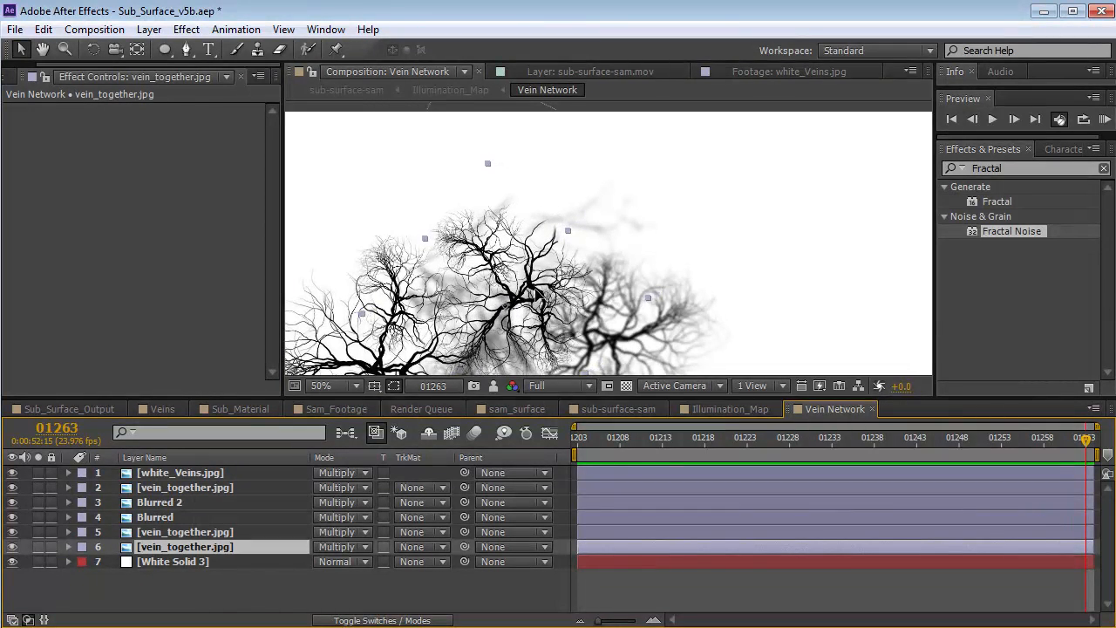
left_click(695, 412)
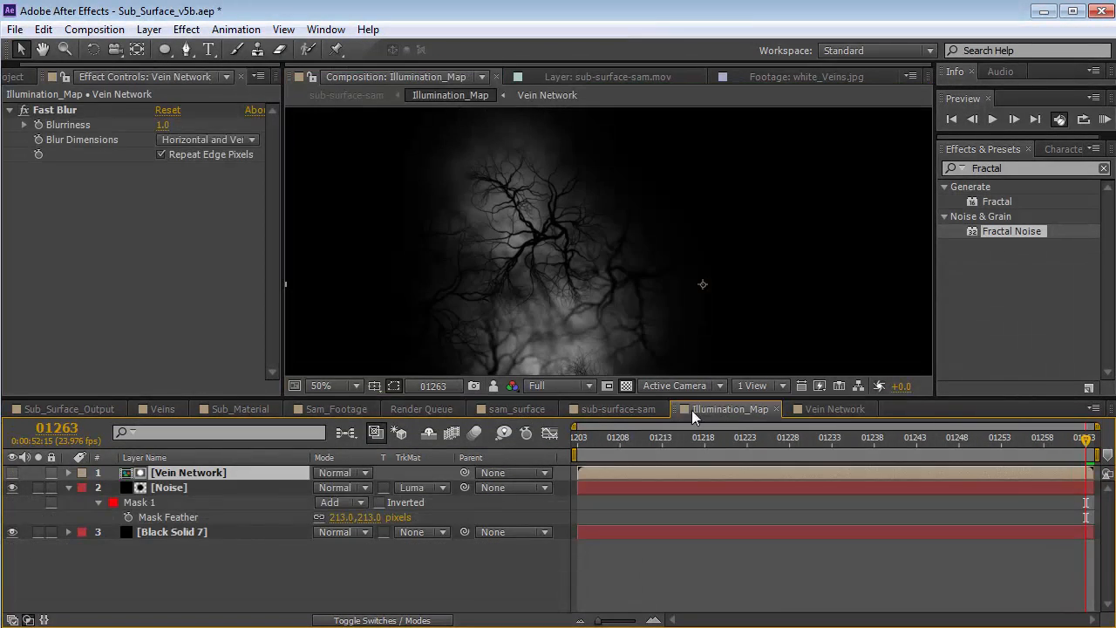
Step: Copy the sub-surface-sam.mov layer from the sub-surface-sam composition and paste it into Vein Network
left_click(620, 411)
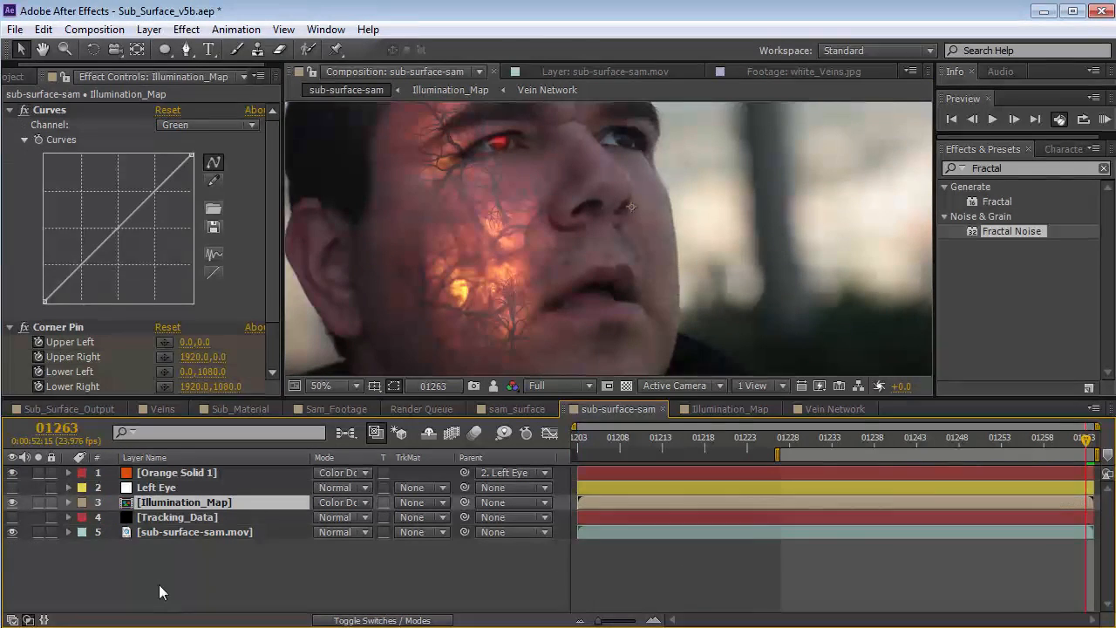
left_click(193, 532)
left_click(43, 29)
left_click(75, 130)
left_click(824, 409)
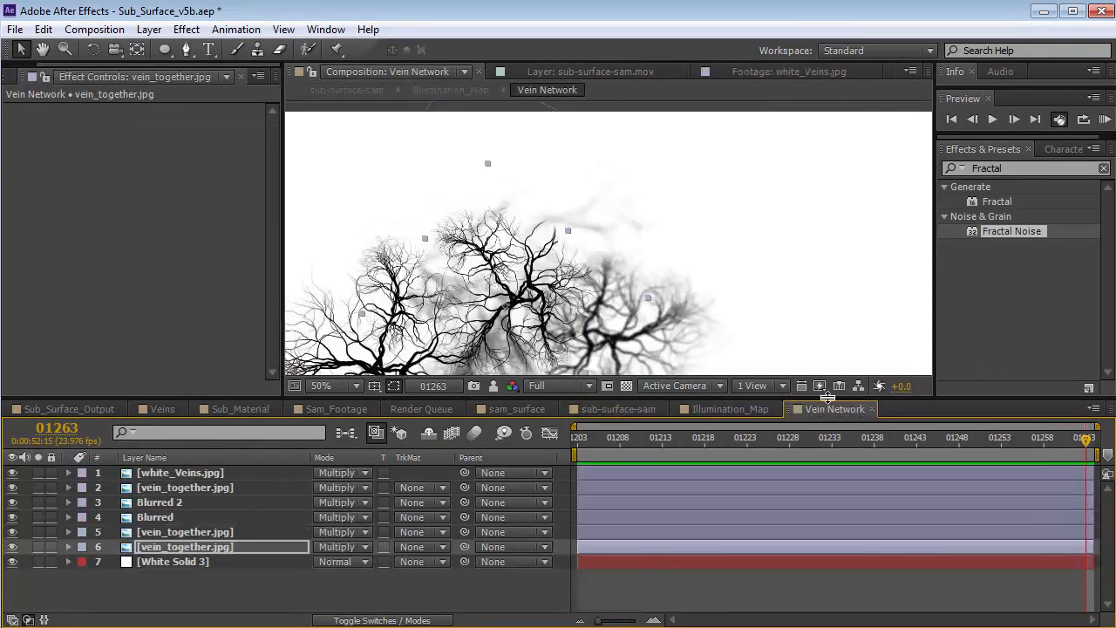
key("ctrl+v")
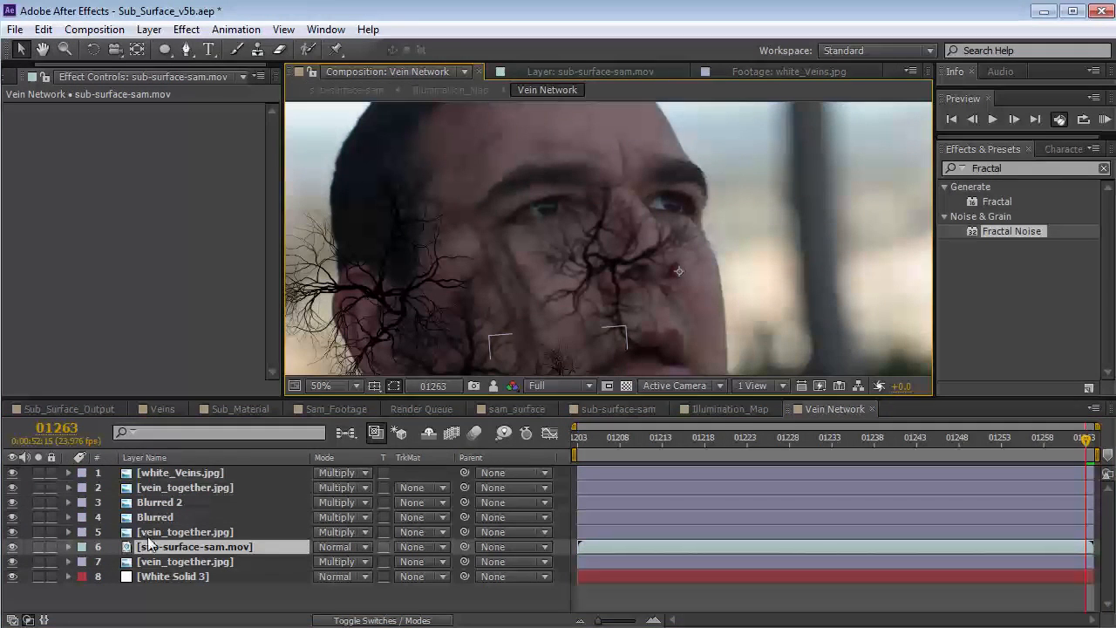
Step: Move sub-surface-sam.mov to the top of the Vein Network layer stack and make it a guide layer
left_click_drag(157, 456, 157, 460)
left_click(149, 29)
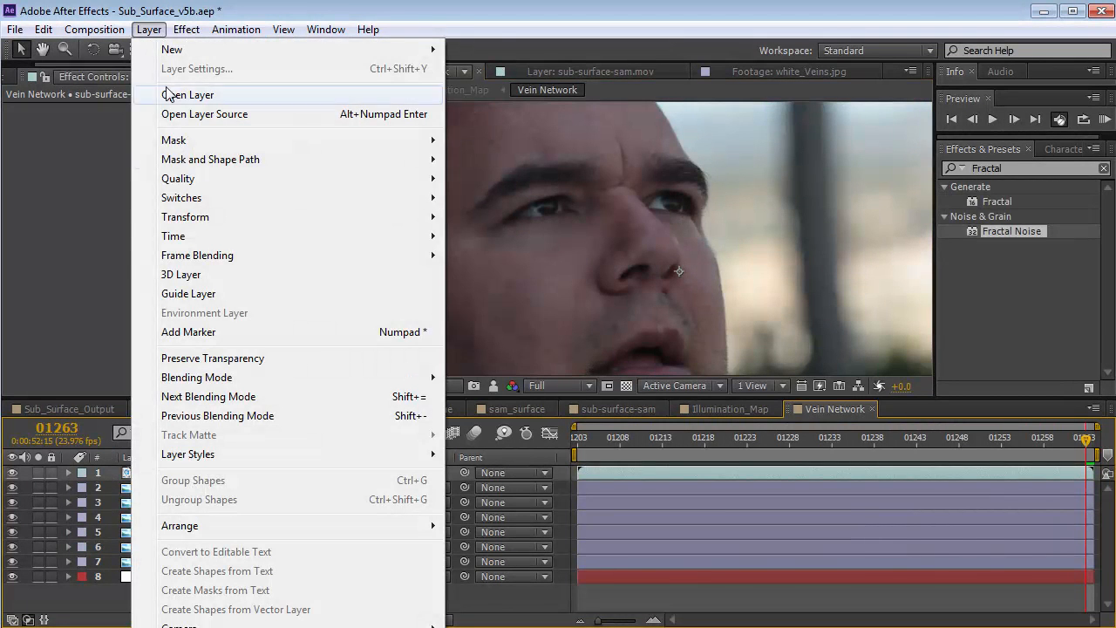
left_click(204, 295)
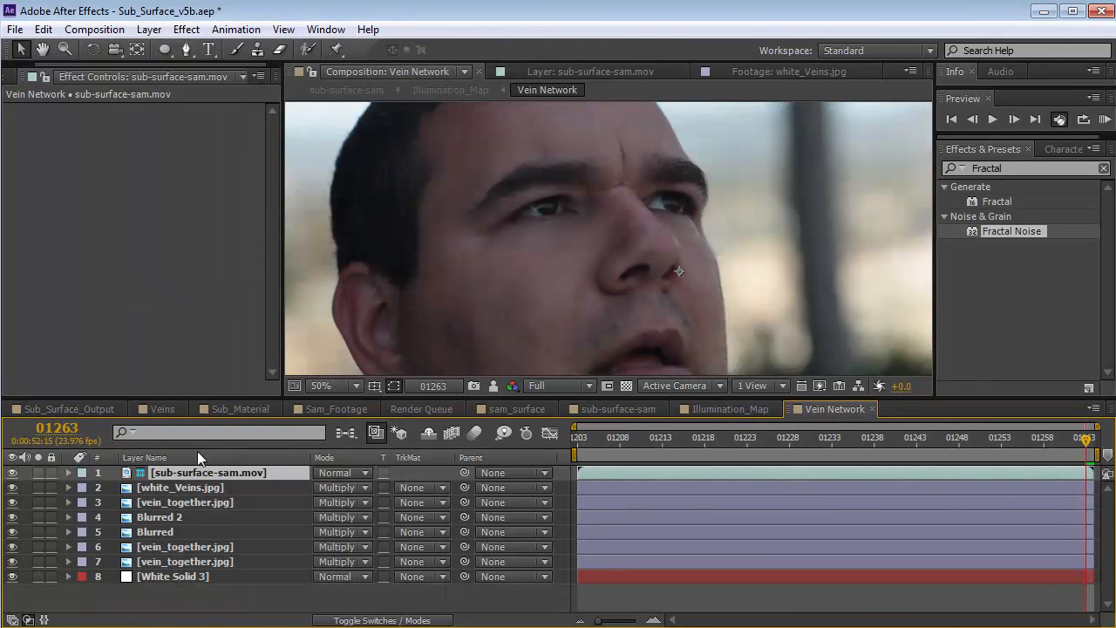
Step: Lower the Opacity of the sub-surface-sam.mov guide layer to 82% so the veins show over the face
scroll(565, 226, "down", 2)
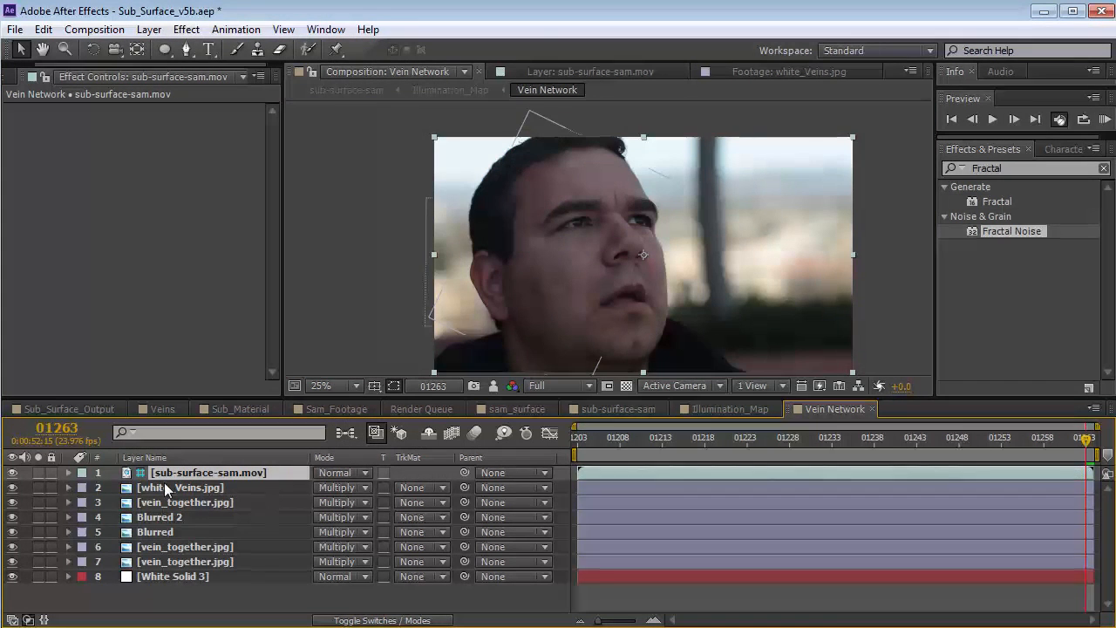
key("t")
mouse_move(323, 488)
left_mouse_down()
mouse_move(231, 483)
mouse_move(309, 483)
left_mouse_up()
key("h")
scroll(624, 251, "up", 2)
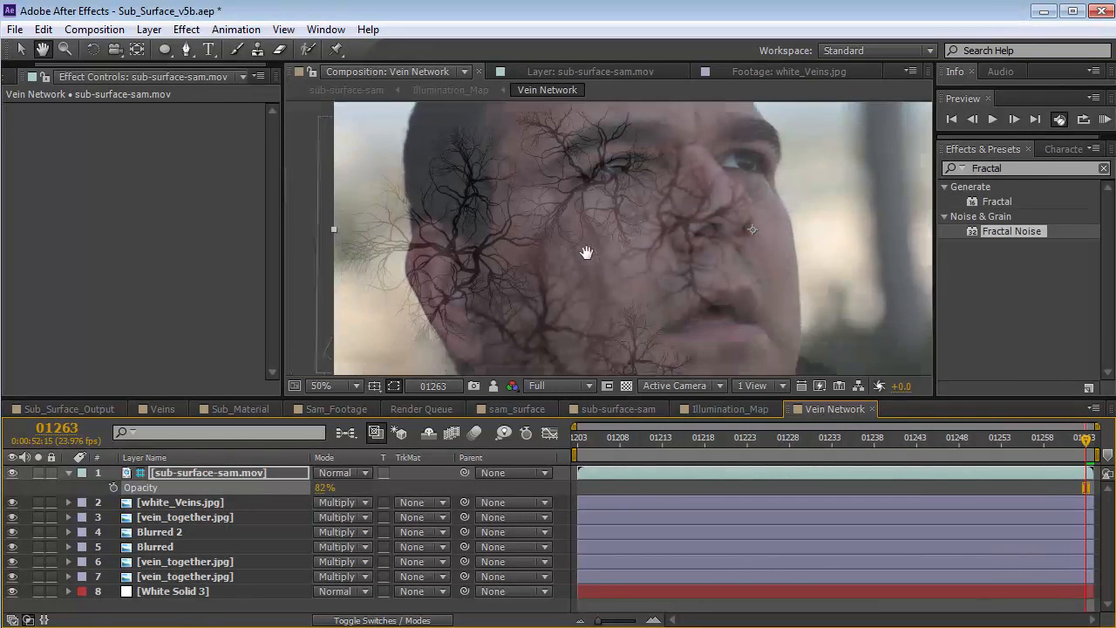
key("v")
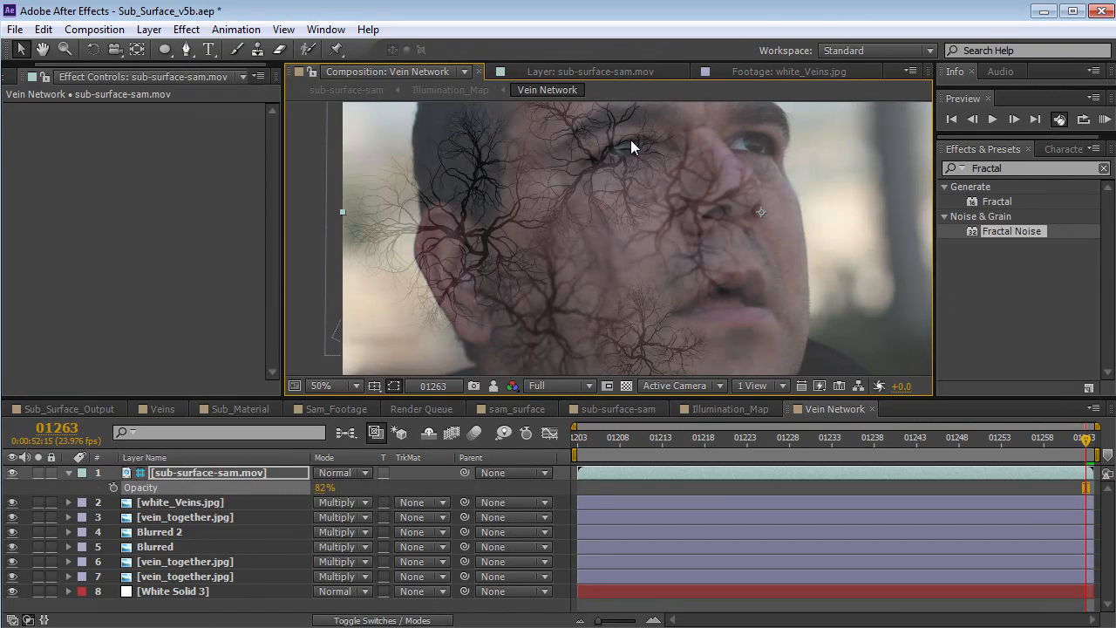
Step: Create a white 1920 x 1080 px solid above the footage in Vein Network
left_click(149, 29)
mouse_move(153, 48)
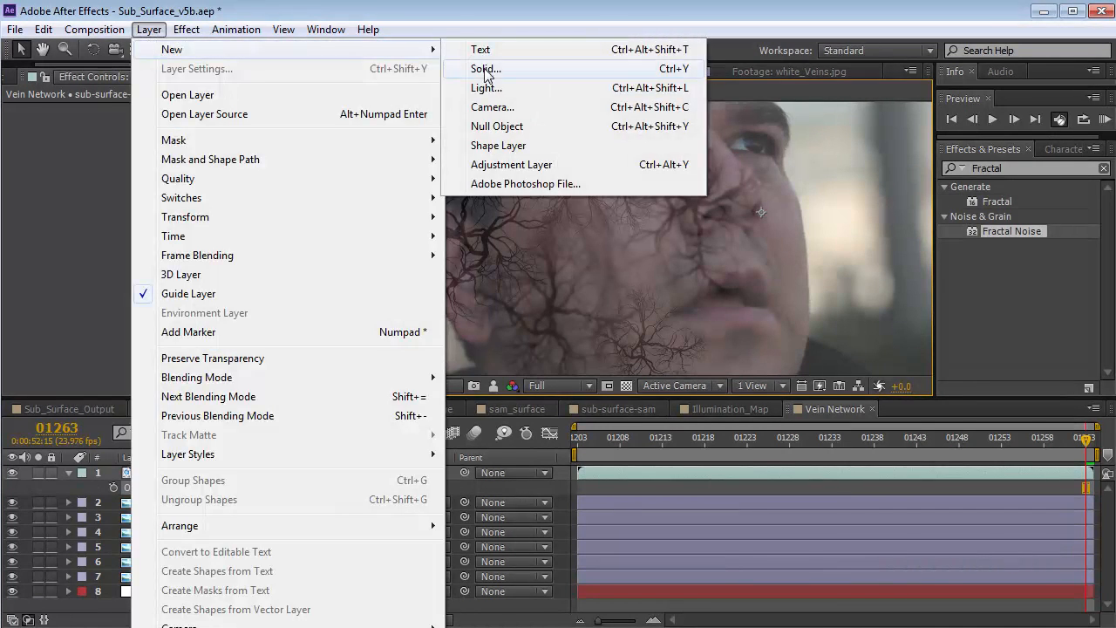
left_click(475, 69)
left_click(243, 373)
left_click(157, 319)
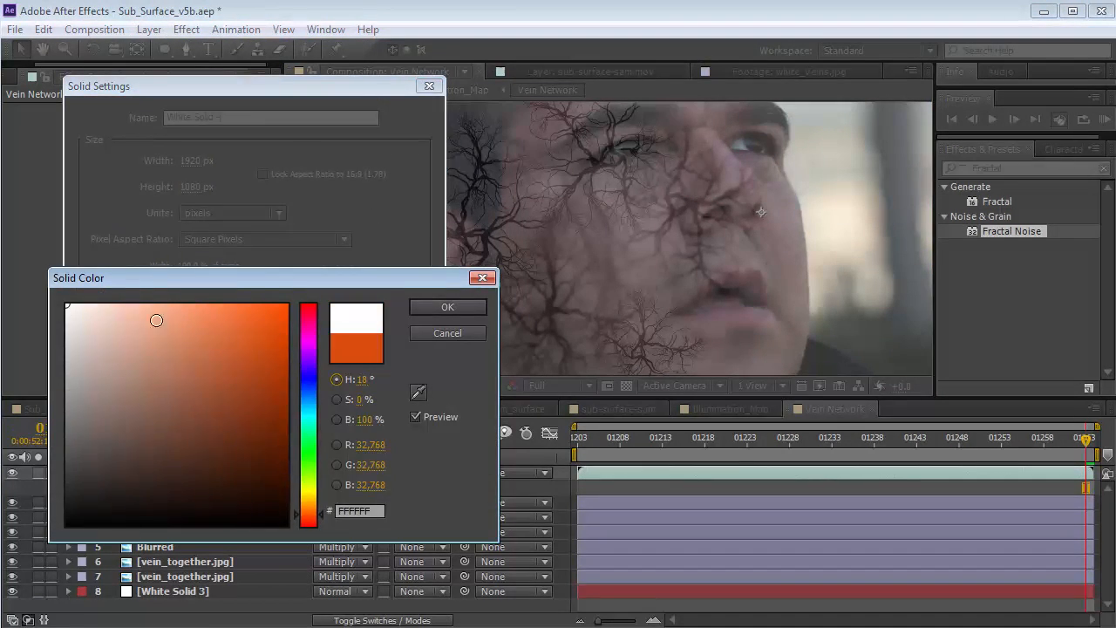
key("Return")
key("Return")
Step: With the new white solid temporarily hidden, draw a closed Pen mask on it around the eye on the vein-covered side
left_click(186, 49)
left_click(13, 473)
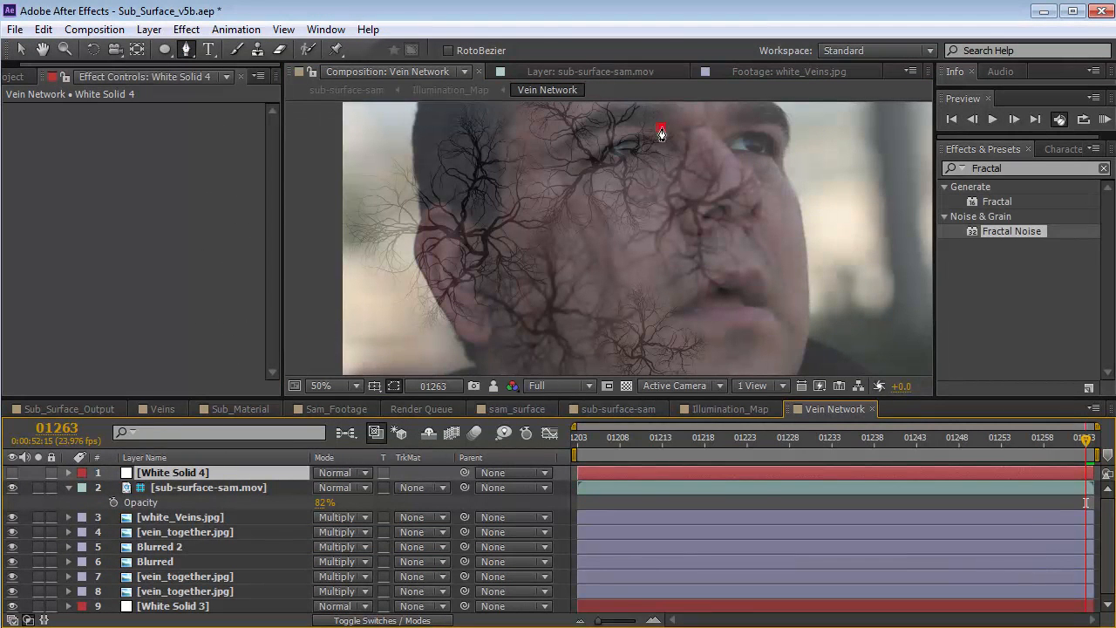
left_click_drag(601, 134, 593, 150)
left_click(631, 181)
left_click(667, 166)
left_click(661, 128)
Step: Set the eye mask's Mask Feather to 64.0 pixels, refine its points around the eye, and check the result in sub-surface-sam
key("f")
mouse_move(354, 503)
left_mouse_down()
mouse_move(365, 490)
mouse_move(375, 503)
left_mouse_up()
key("v")
mouse_move(632, 182)
left_mouse_down()
mouse_move(632, 168)
mouse_move(638, 177)
left_mouse_up()
left_click_drag(600, 139, 595, 138)
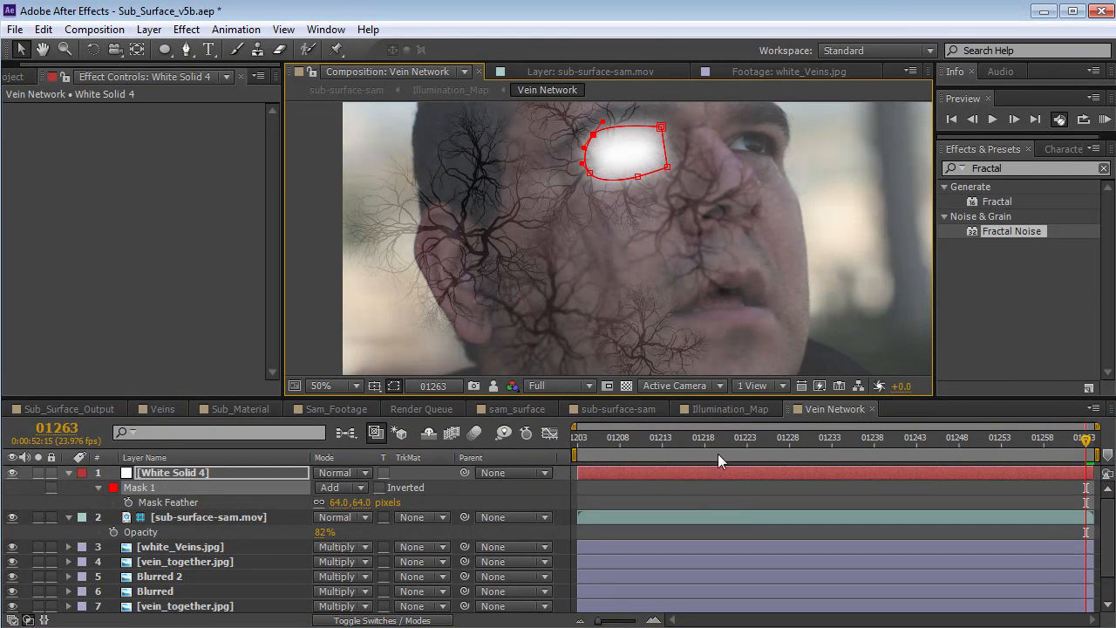
left_click(613, 409)
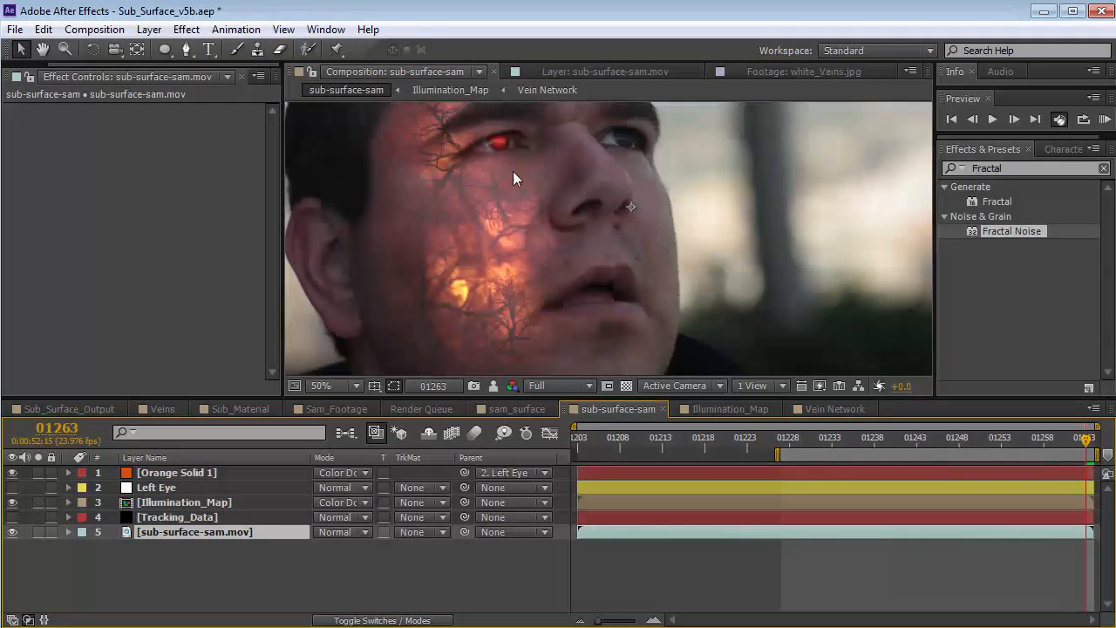
Step: Duplicate the bottommost vein_together.jpg layer in Vein Network and move the copy down and left onto the cheek
left_click(812, 411)
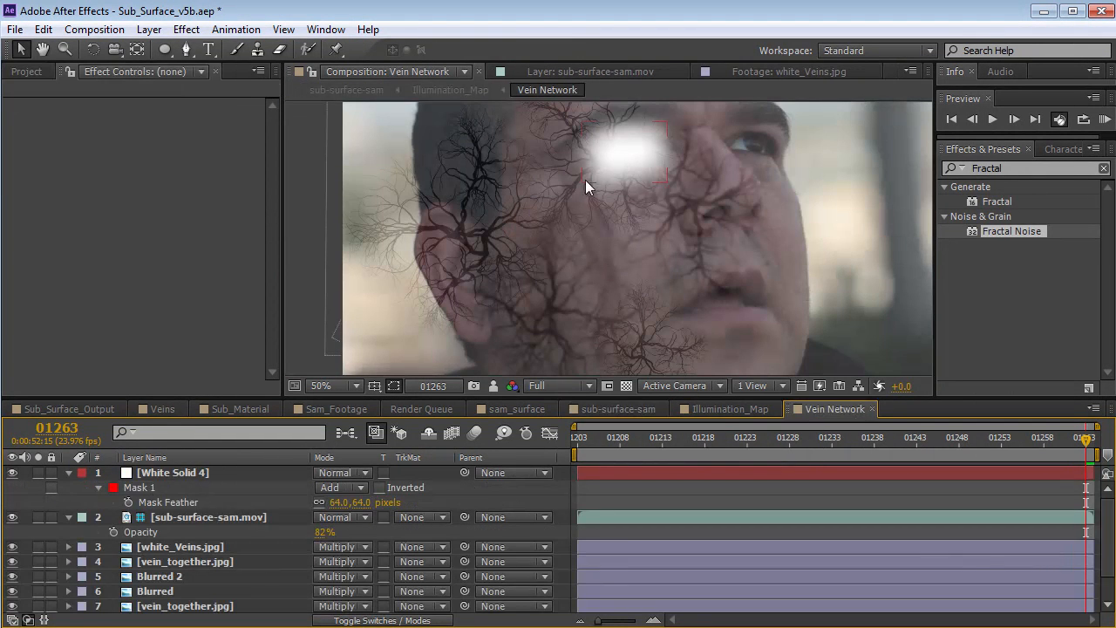
scroll(184, 555, "down", 2)
left_click(184, 559)
left_click(178, 590)
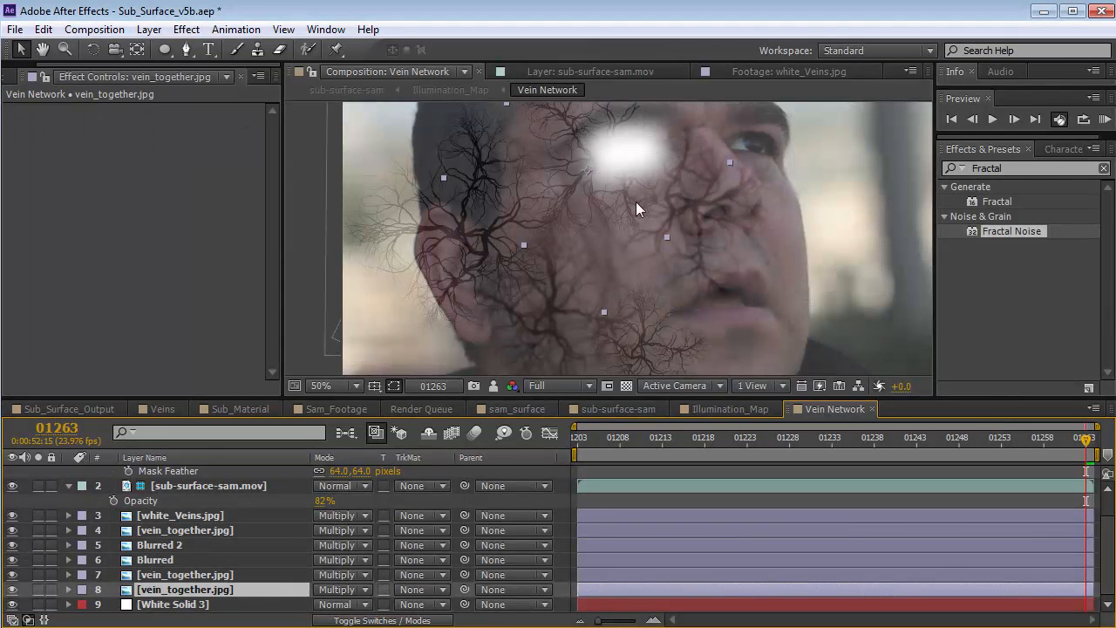
key("ctrl+d")
left_click_drag(725, 163, 668, 278)
Step: View the updated veins in Illumination_Map and sub-surface-sam, inspecting the cheek up close and scrubbing the last frames
left_click(724, 409)
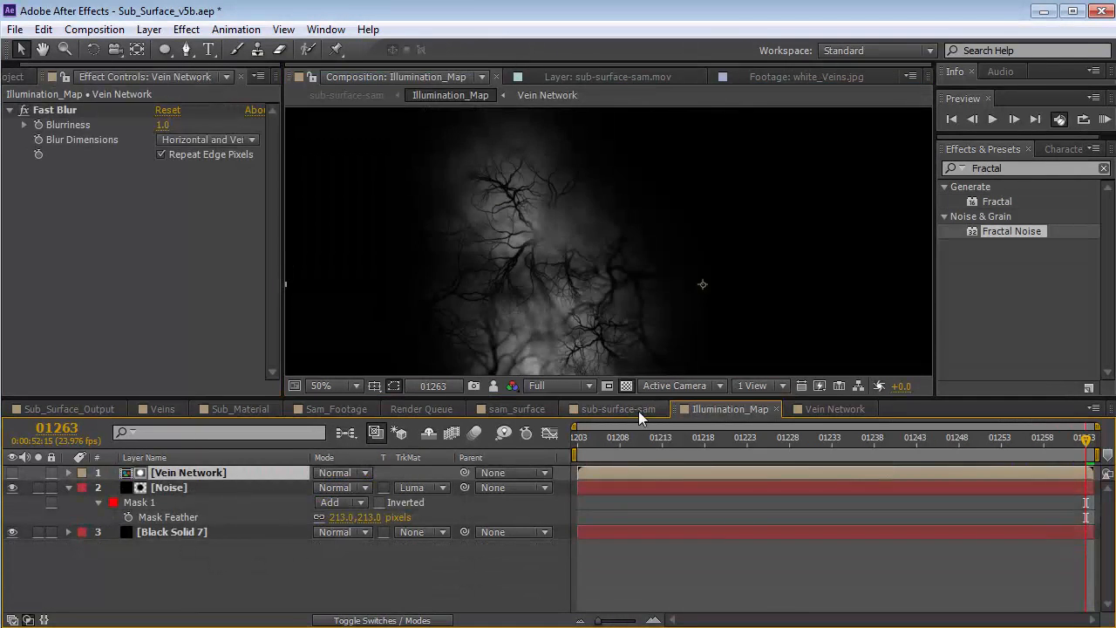
left_click(619, 409)
key("period")
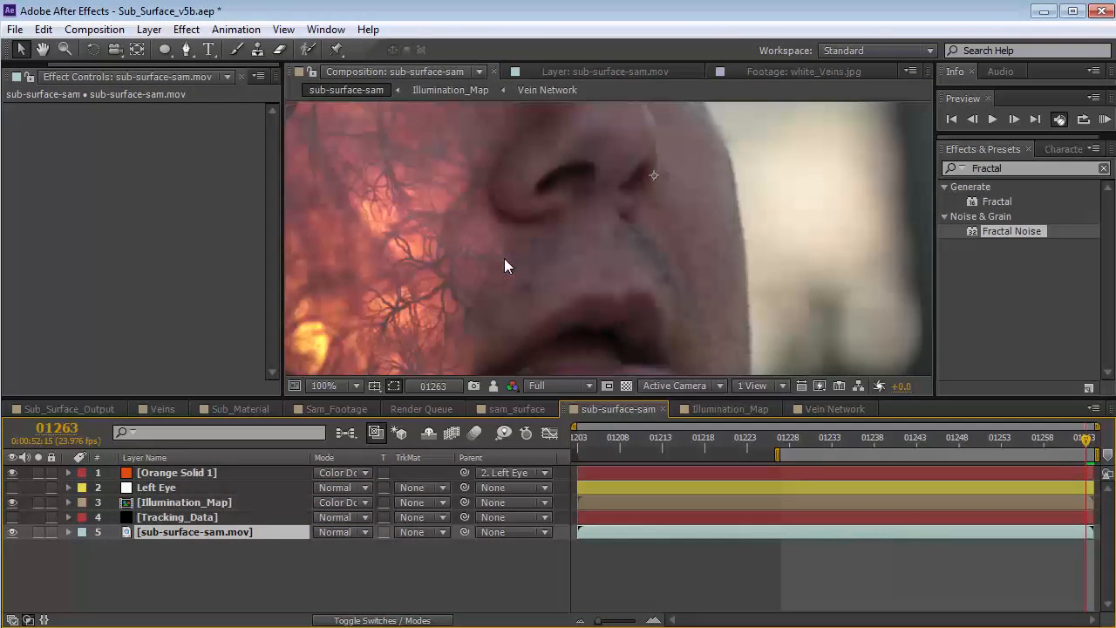
key("comma")
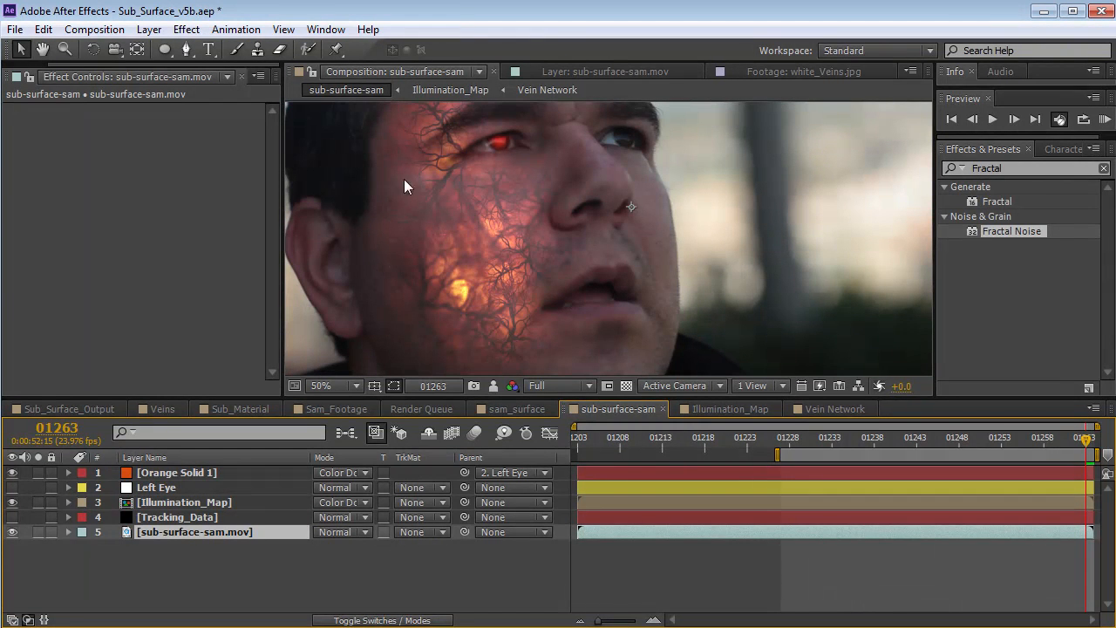
key("comma")
left_click_drag(1072, 449, 1104, 467)
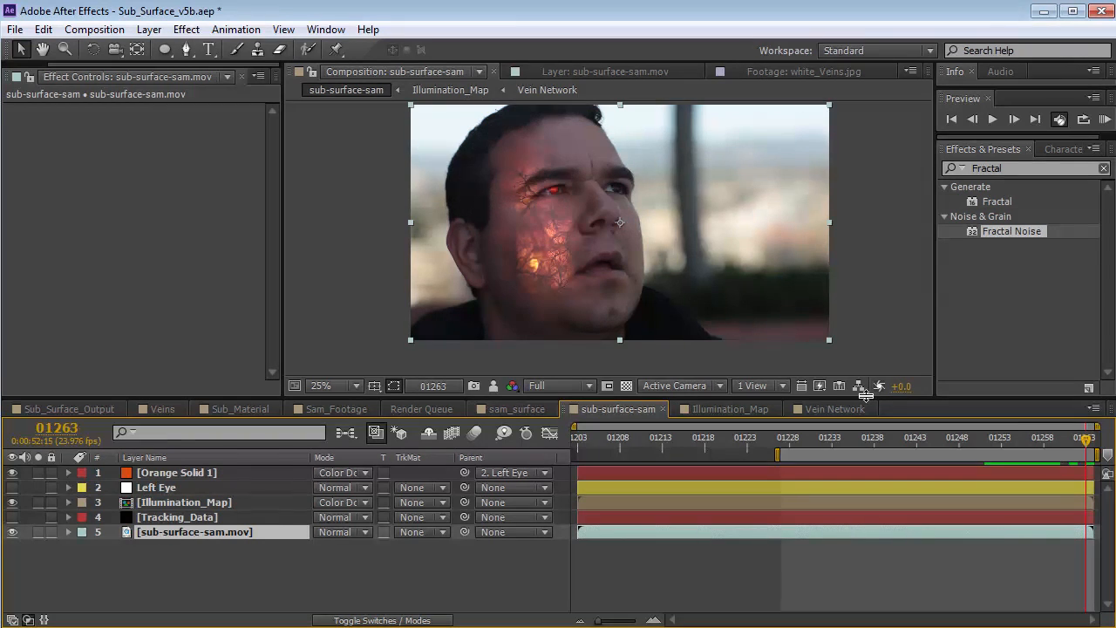
Step: Add an adjustment layer at the top of sub-surface-sam, apply Curves to it, and pull down the shadows of the RGB curve
left_click(149, 29)
mouse_move(175, 49)
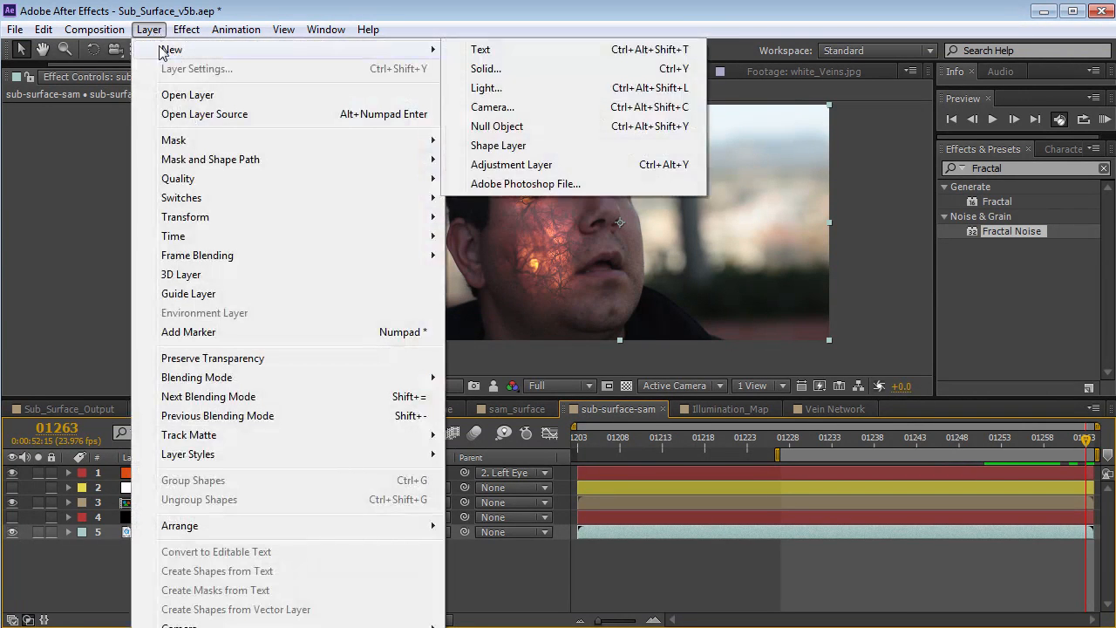
left_click(510, 165)
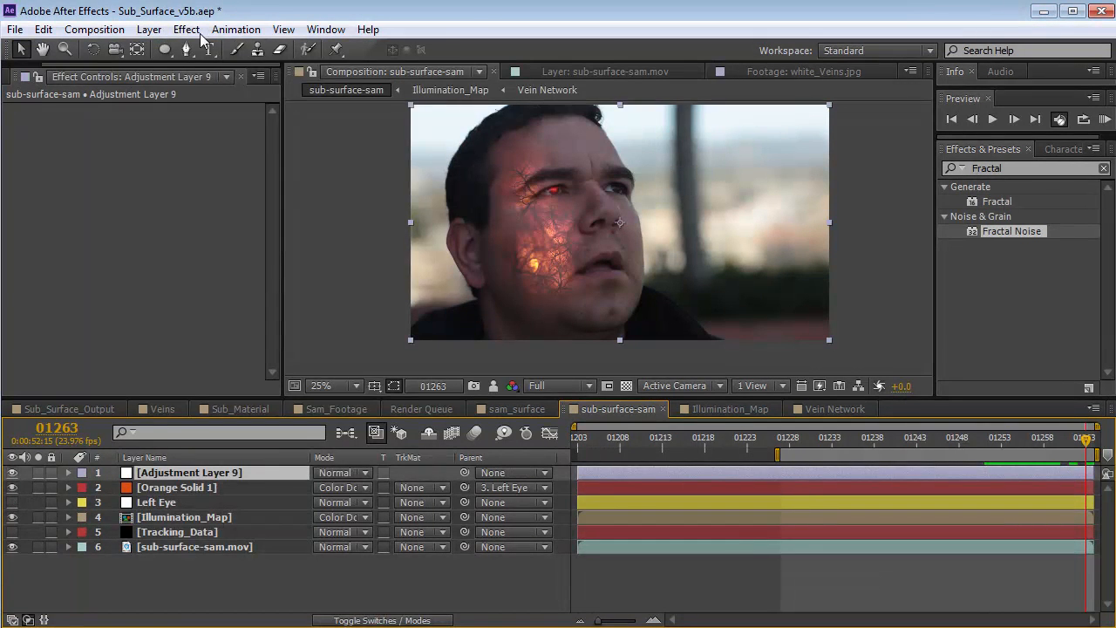
left_click(186, 29)
mouse_move(307, 196)
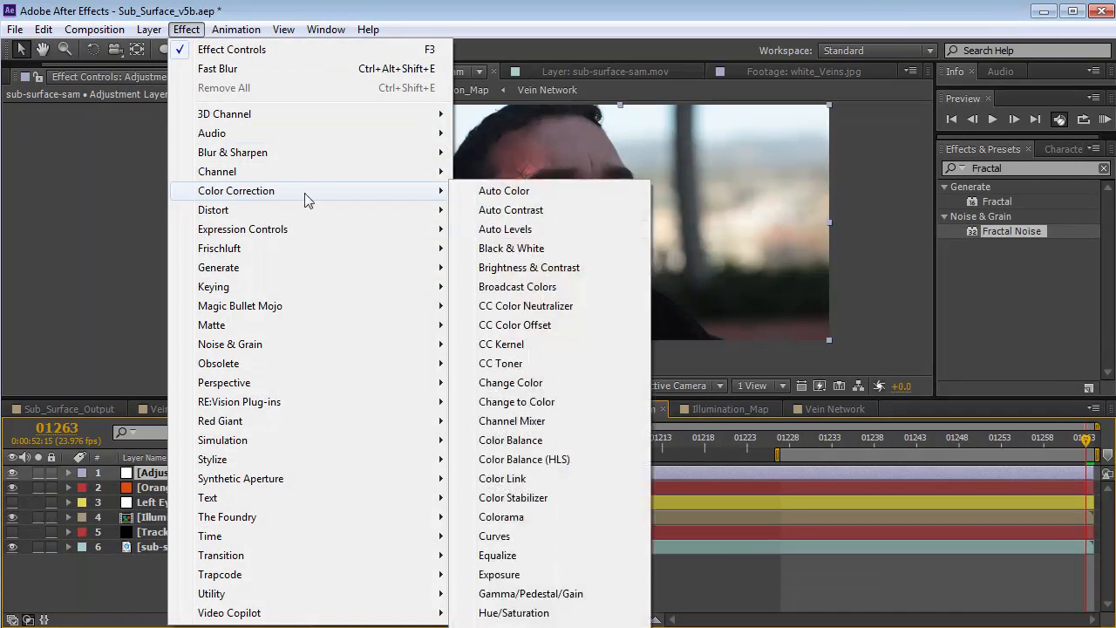
left_click(495, 535)
left_click_drag(103, 245, 106, 245)
left_click_drag(69, 278, 70, 286)
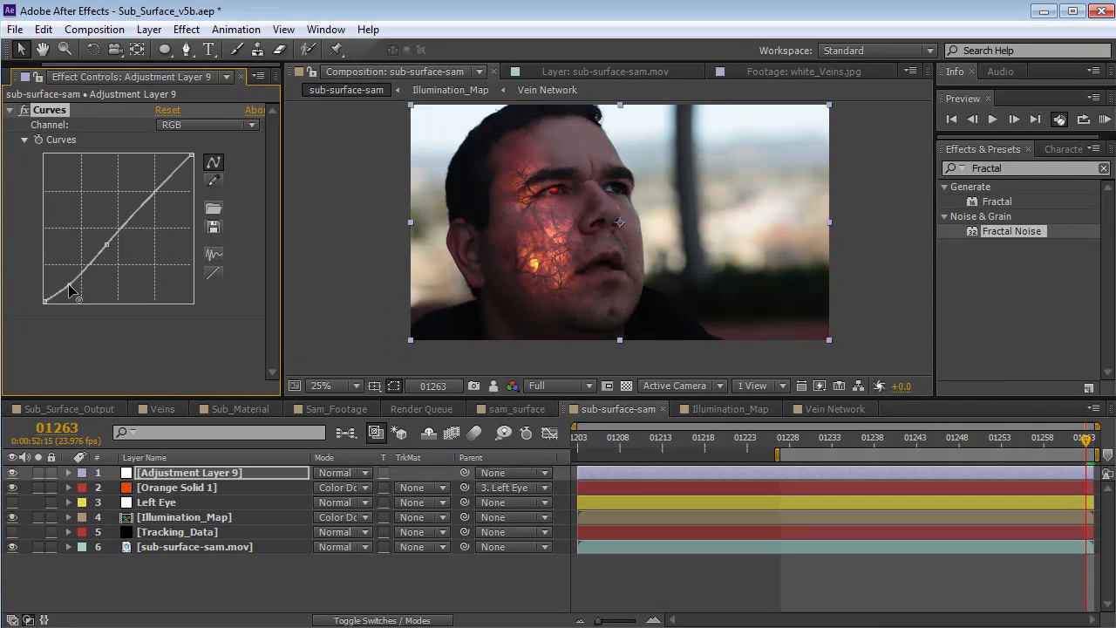
Step: Switch the adjustment layer's Curves to the Blue channel and make a slight adjustment to its midtones
left_click(177, 125)
left_click(197, 159)
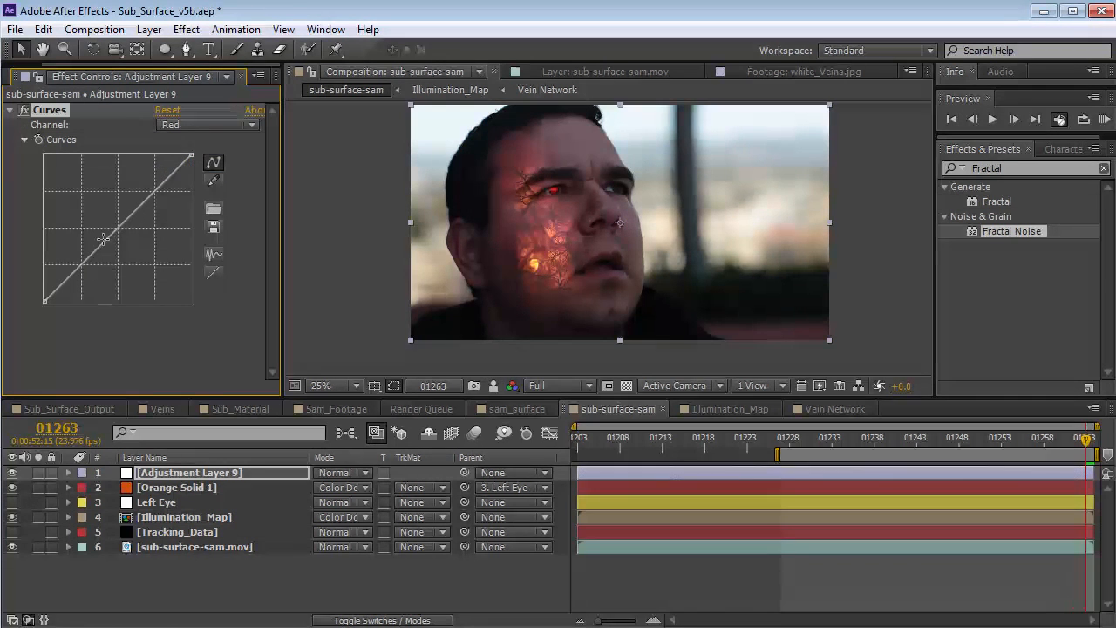
left_click(181, 127)
left_click(196, 201)
left_click_drag(103, 243, 105, 244)
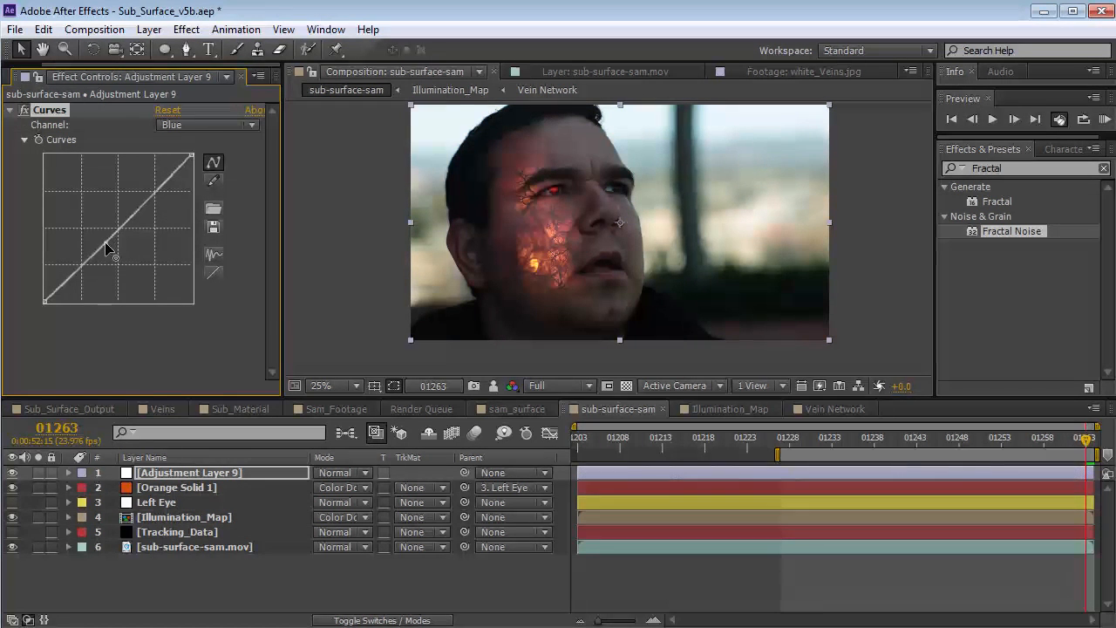
Step: Raise the midtones and highlights of the adjustment layer's RGB curve for more contrast, and scrub the last frames to check
left_click(206, 125)
left_click(200, 143)
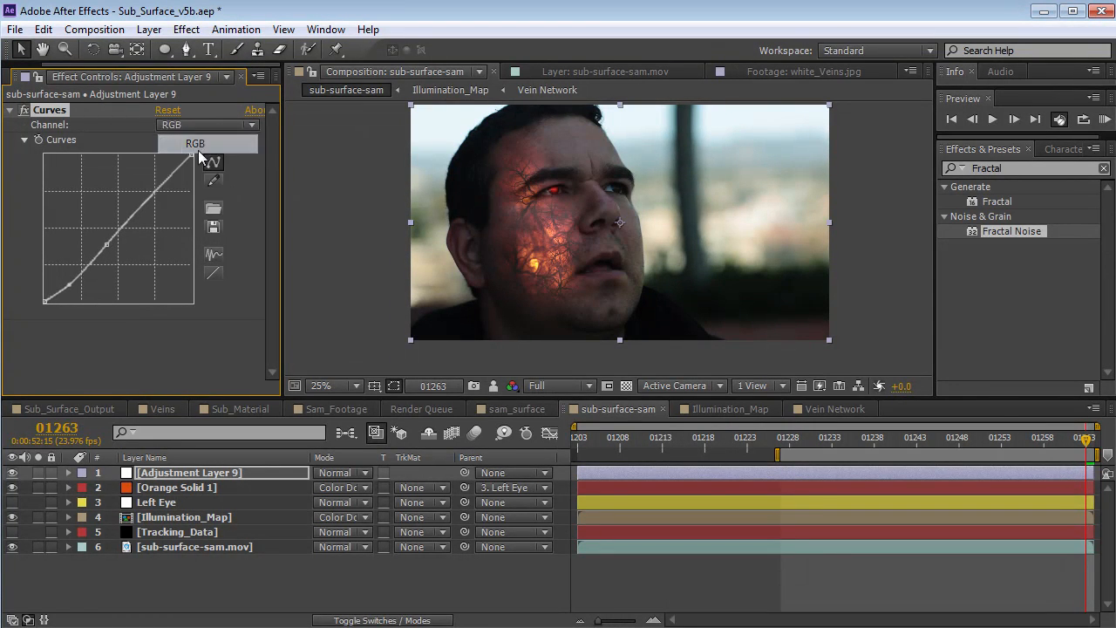
left_click_drag(105, 247, 148, 190)
mouse_move(1072, 441)
left_mouse_down()
mouse_move(968, 441)
mouse_move(1089, 446)
left_mouse_up()
left_click(766, 564)
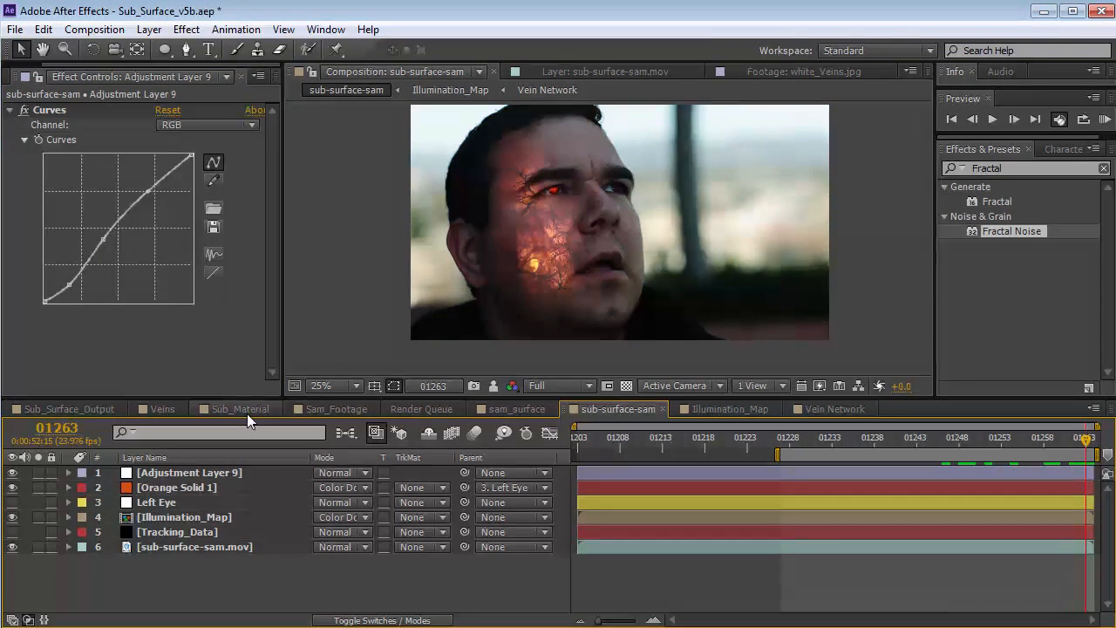
Step: Duplicate the Illumination_Map layer in sub-surface-sam, add a Fast Blur of about 94 to the copy, and lower its opacity to 51%
left_click(193, 515)
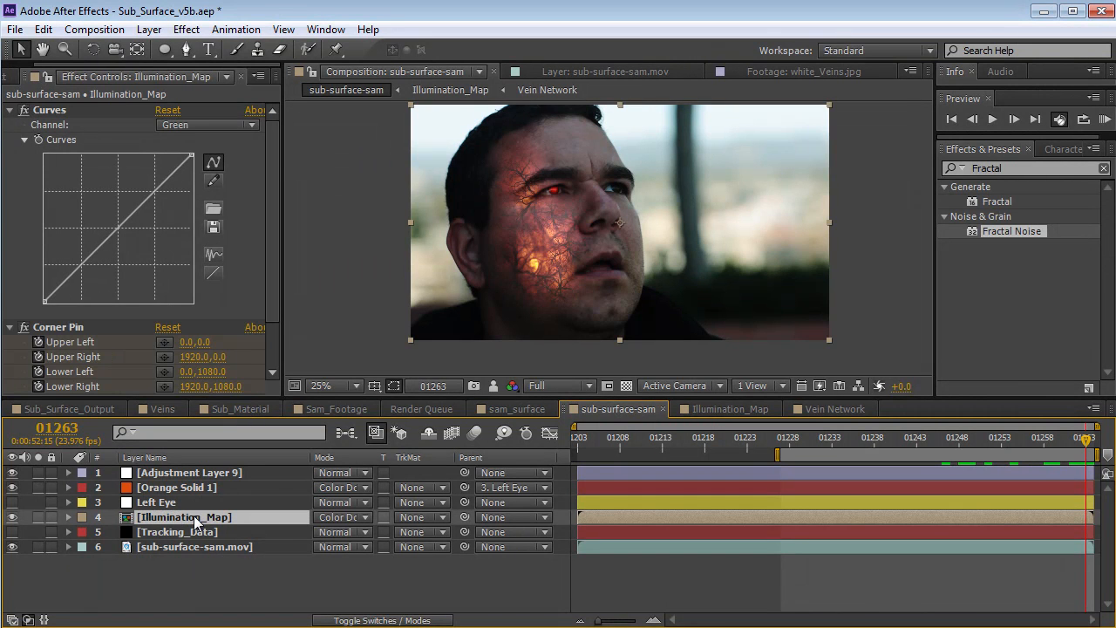
key("ctrl+d")
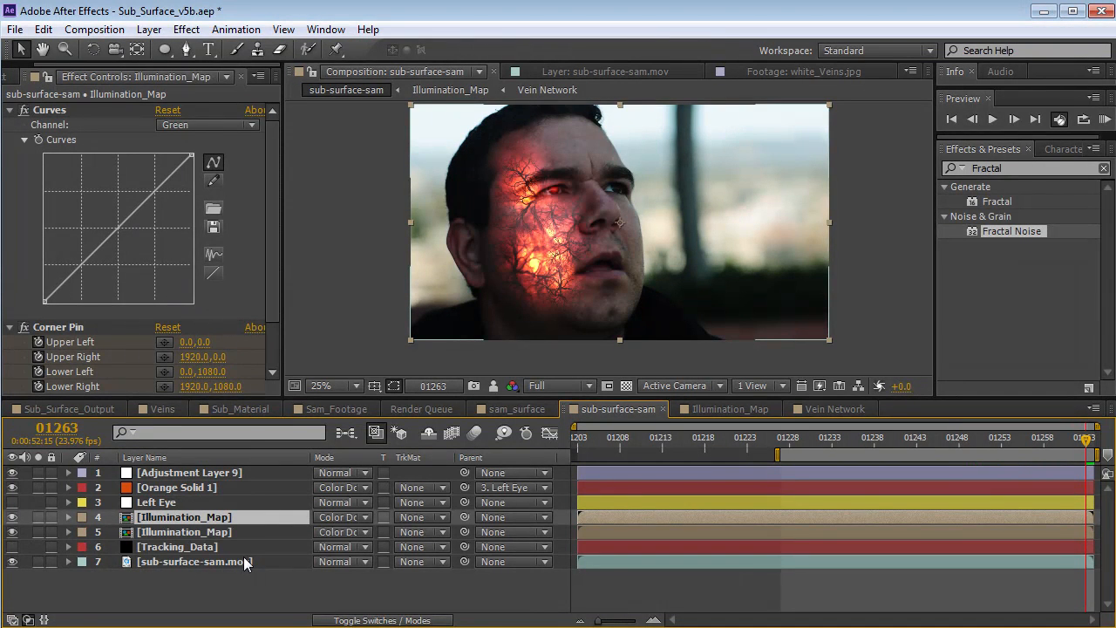
left_click(200, 32)
mouse_move(304, 157)
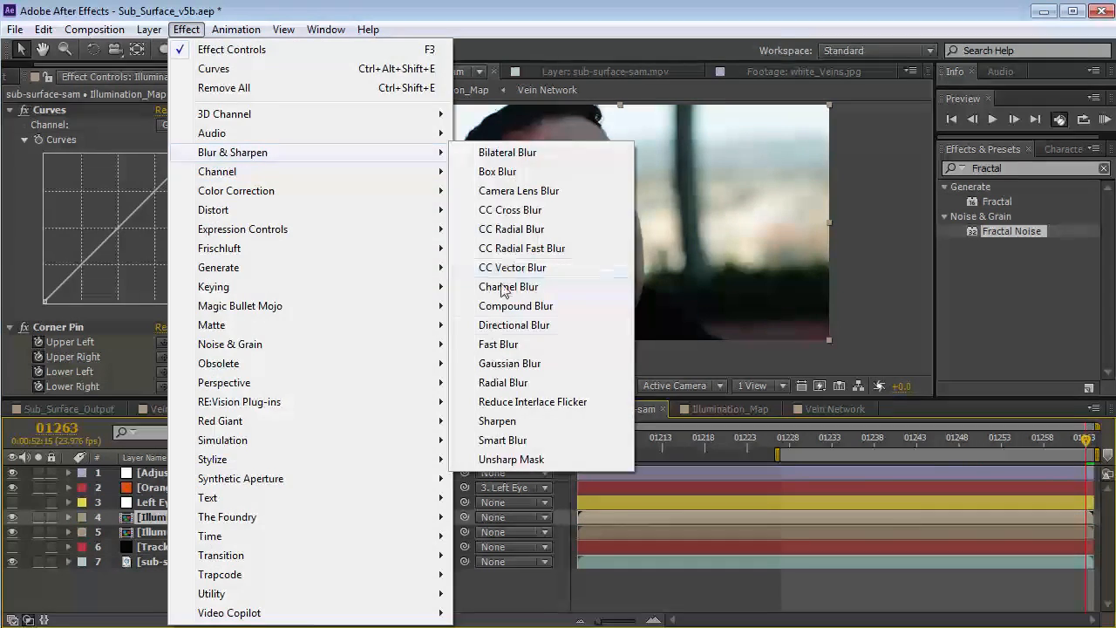
left_click(489, 343)
left_click_drag(162, 357, 233, 354)
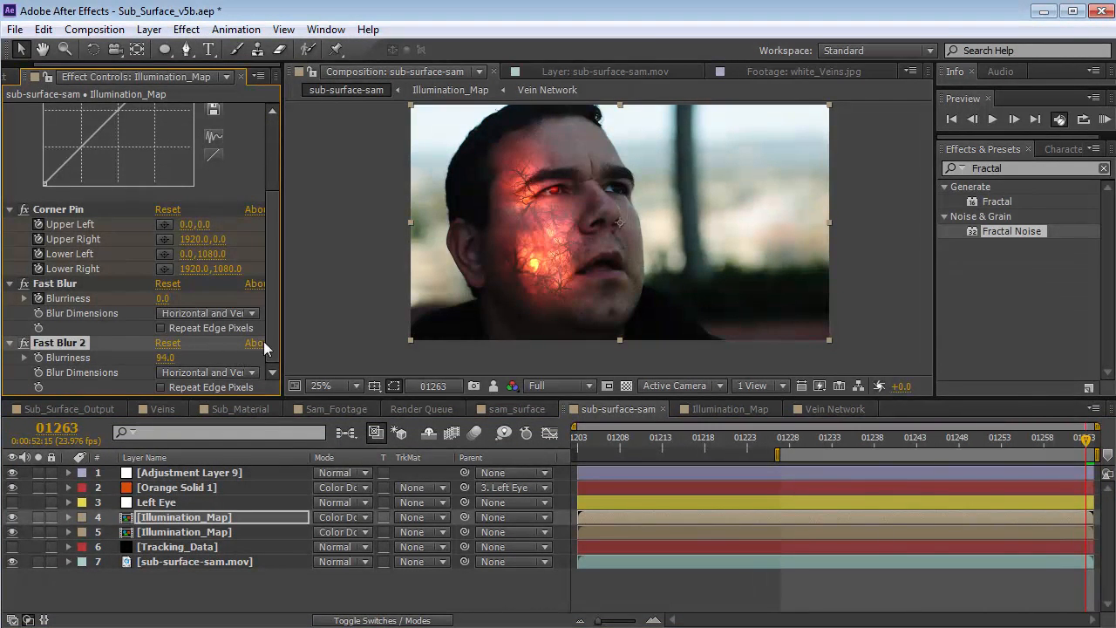
key("t")
left_click_drag(325, 532, 230, 531)
mouse_move(1078, 443)
left_mouse_down()
mouse_move(868, 459)
mouse_move(1087, 458)
left_mouse_up()
key("period")
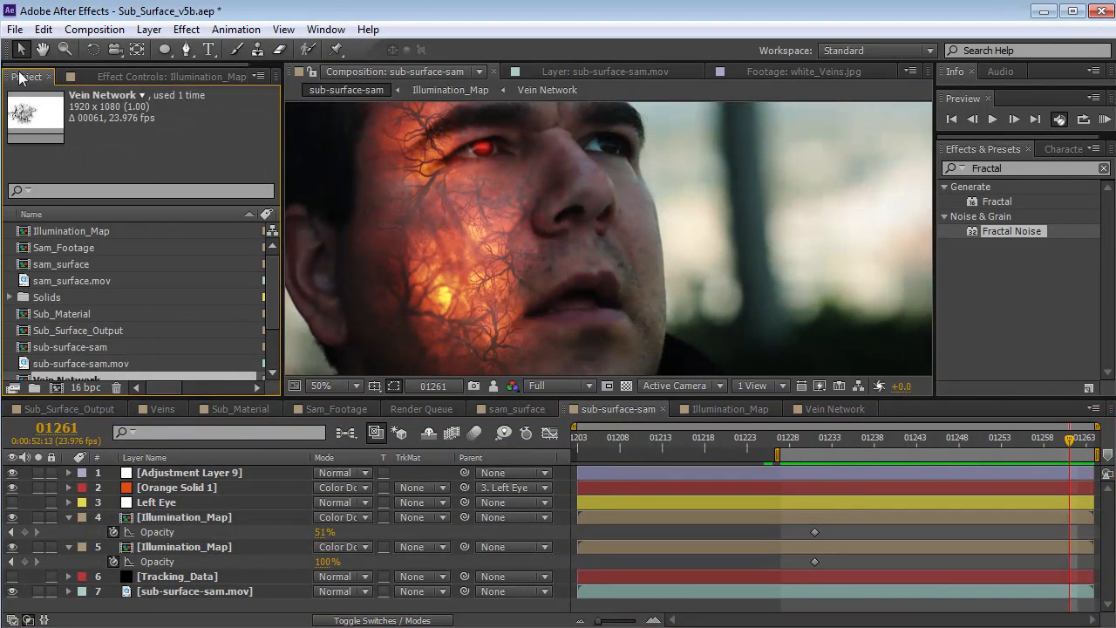
Step: Copy the Vein Network layer from Illumination_Map into sub-surface-sam above the Illumination_Map layers and turn on its visibility
left_click(183, 518)
double_click(183, 520)
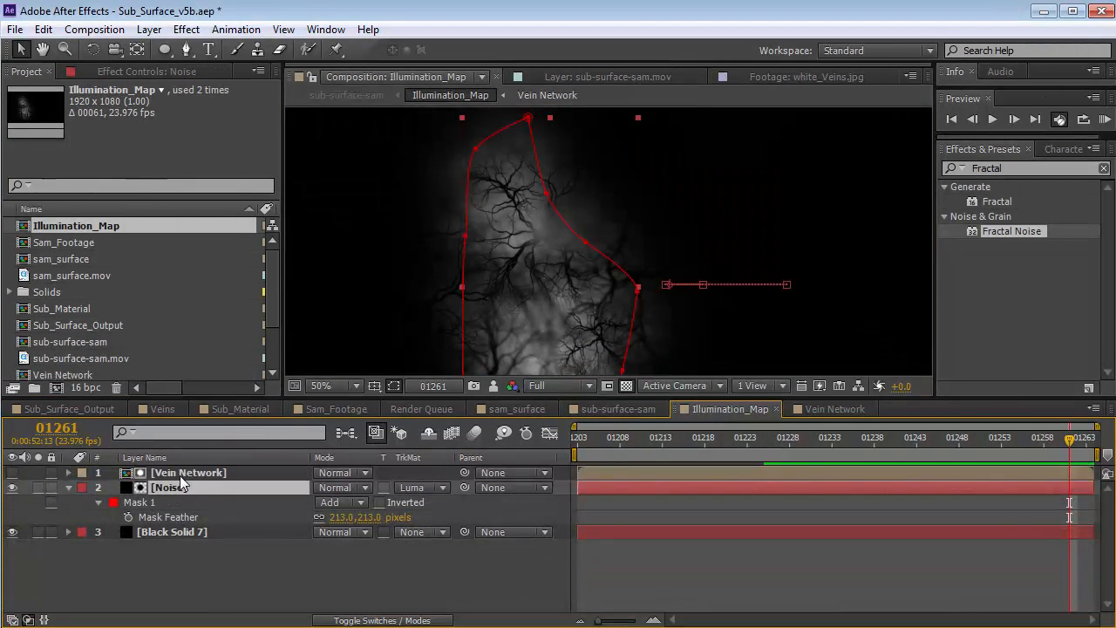
left_click(609, 482)
left_click(610, 474)
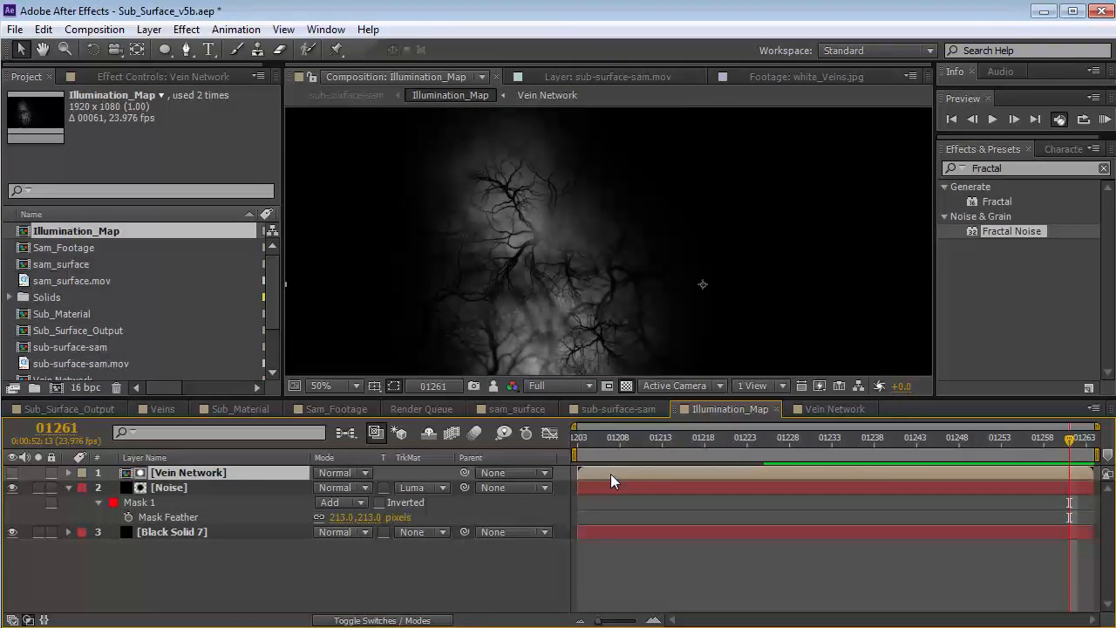
left_click(619, 408)
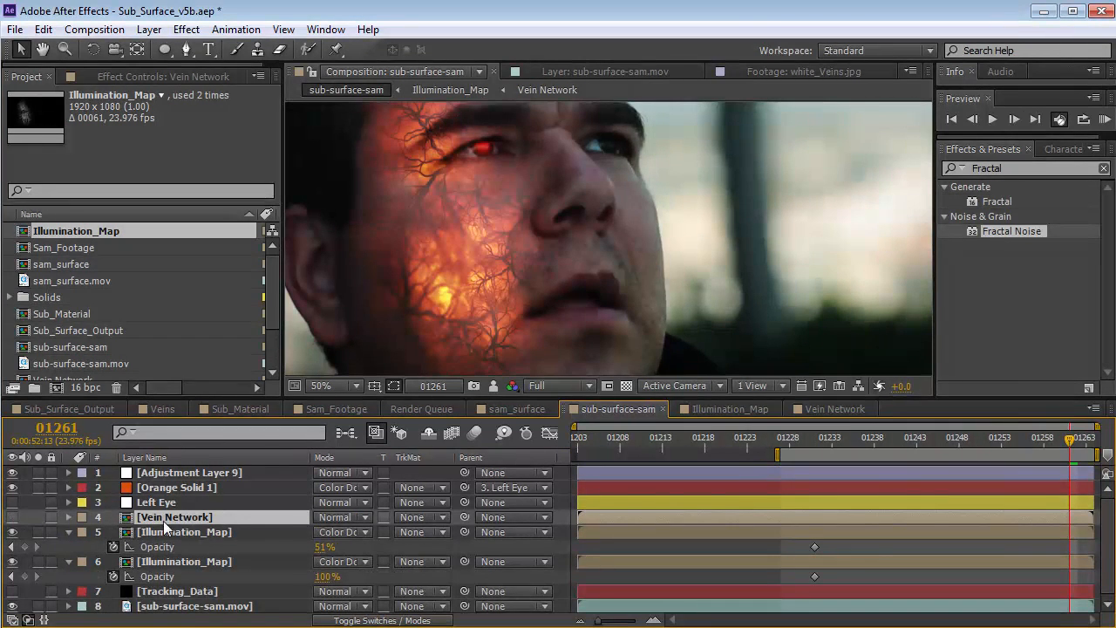
left_click(11, 517)
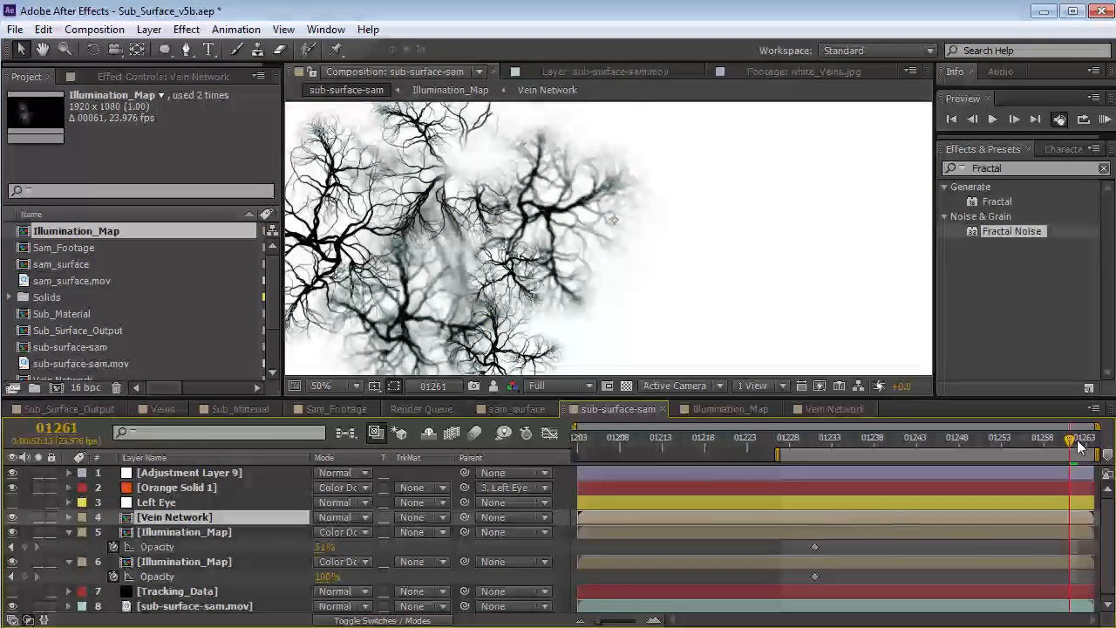
Step: Copy the four Corner Pin tracking keyframe tracks from the upper Illumination_Map layer to the Vein Network layer, starting at frame 01203
left_click(169, 530)
key("u")
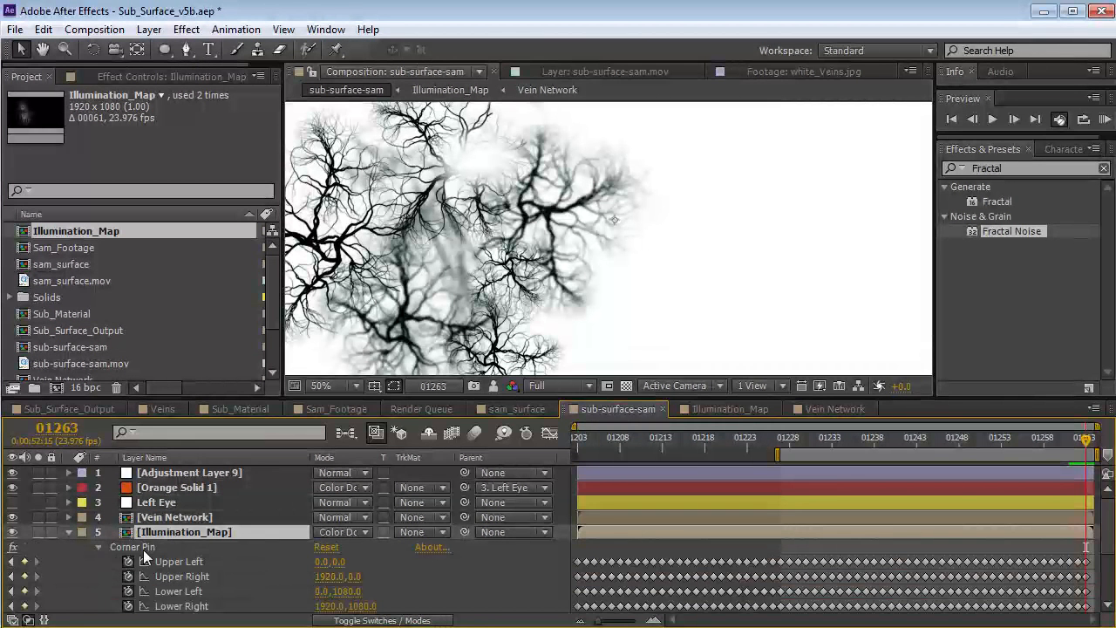
left_click(143, 548)
left_click(192, 606)
left_click_drag(384, 559, 186, 610)
left_click_drag(590, 432, 552, 447)
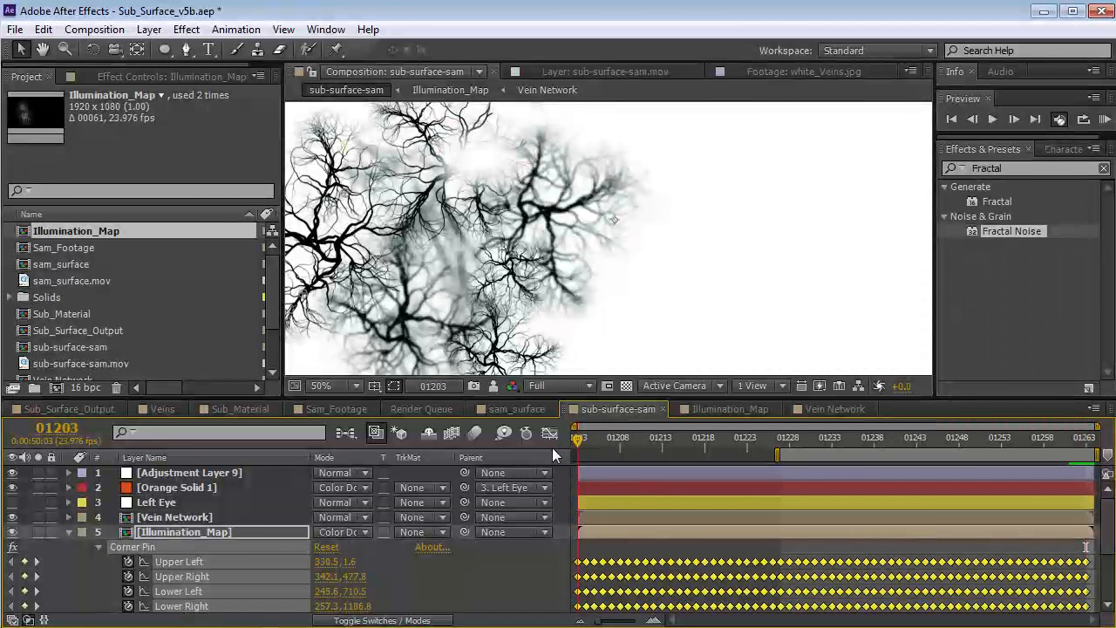
left_click(590, 515)
key("ctrl+v")
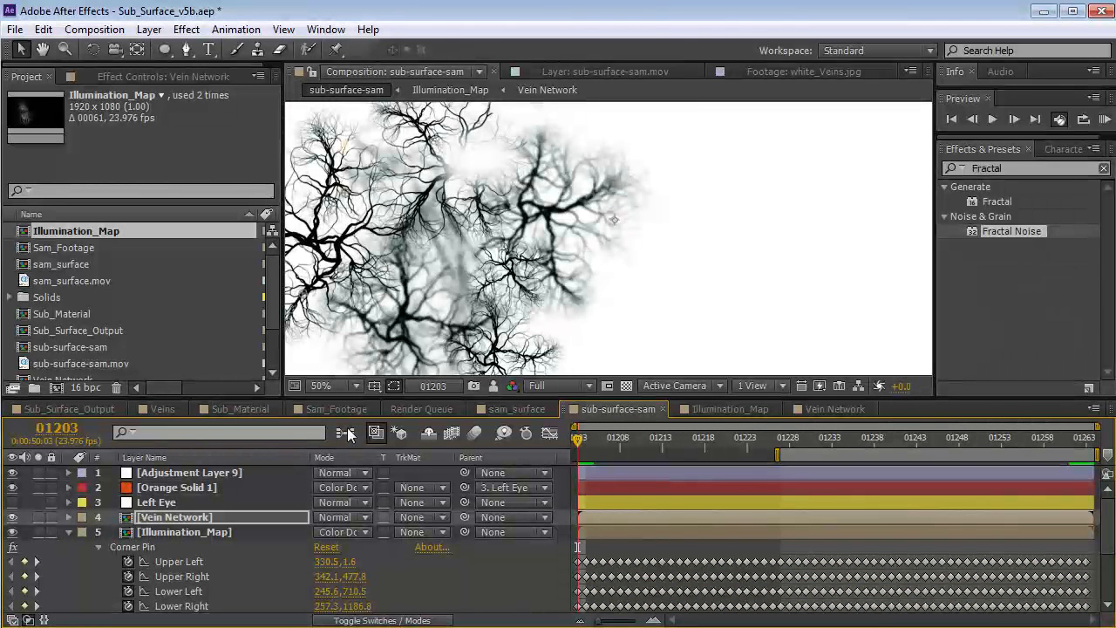
Step: At frame 01263, set the Vein Network layer to Multiply and mask it with an ellipse over the glowing cheek, feathered 95 pixels
left_click_drag(1062, 443, 1086, 438)
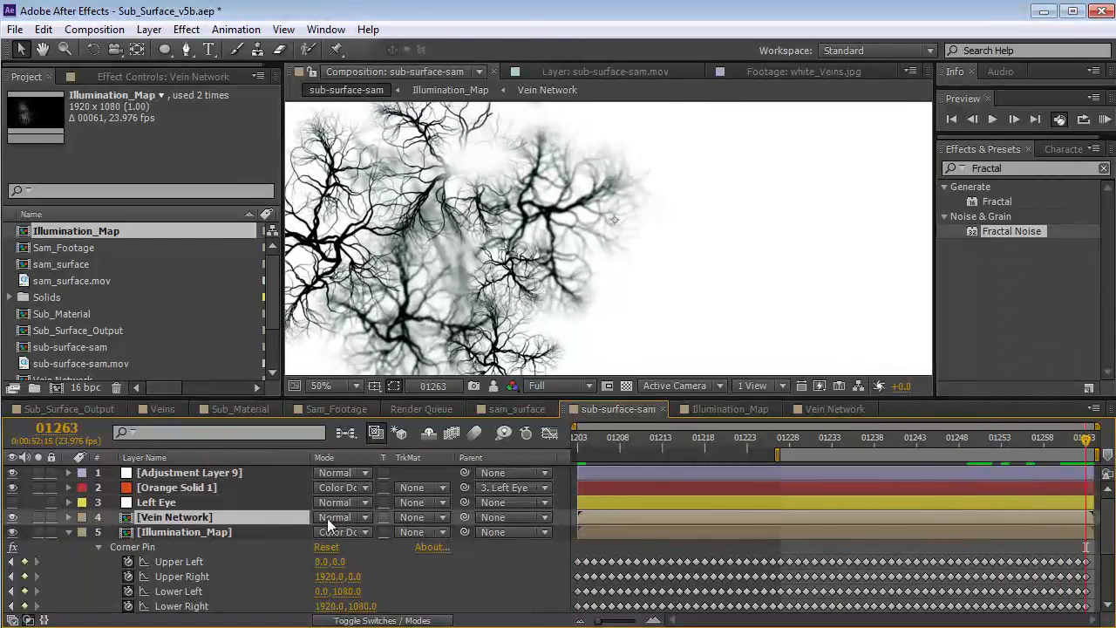
left_click(328, 517)
left_click(405, 147)
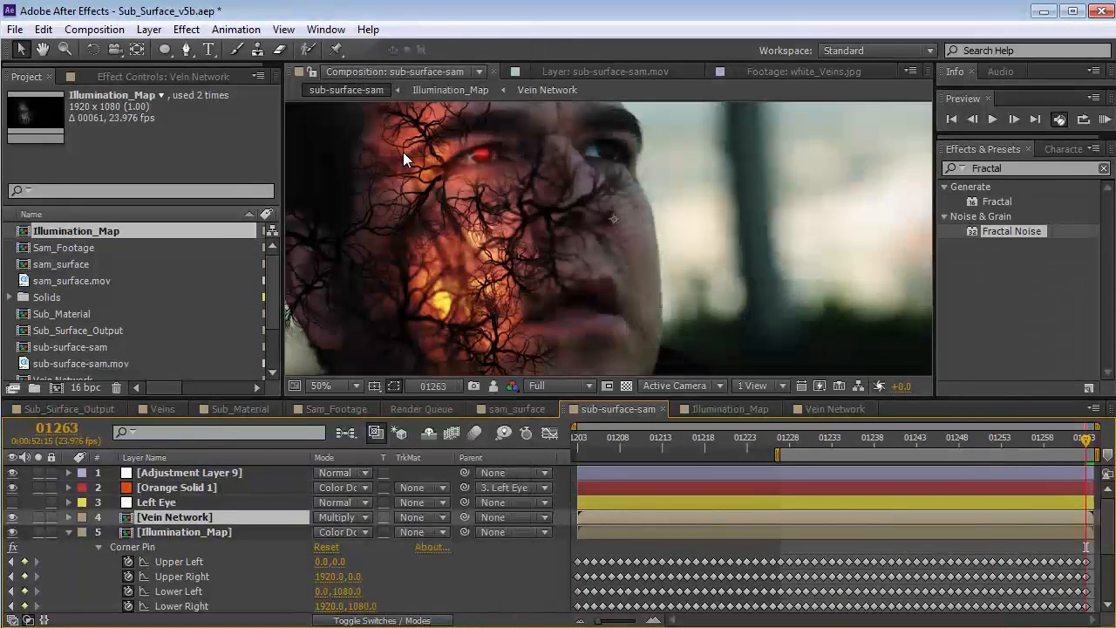
key("t")
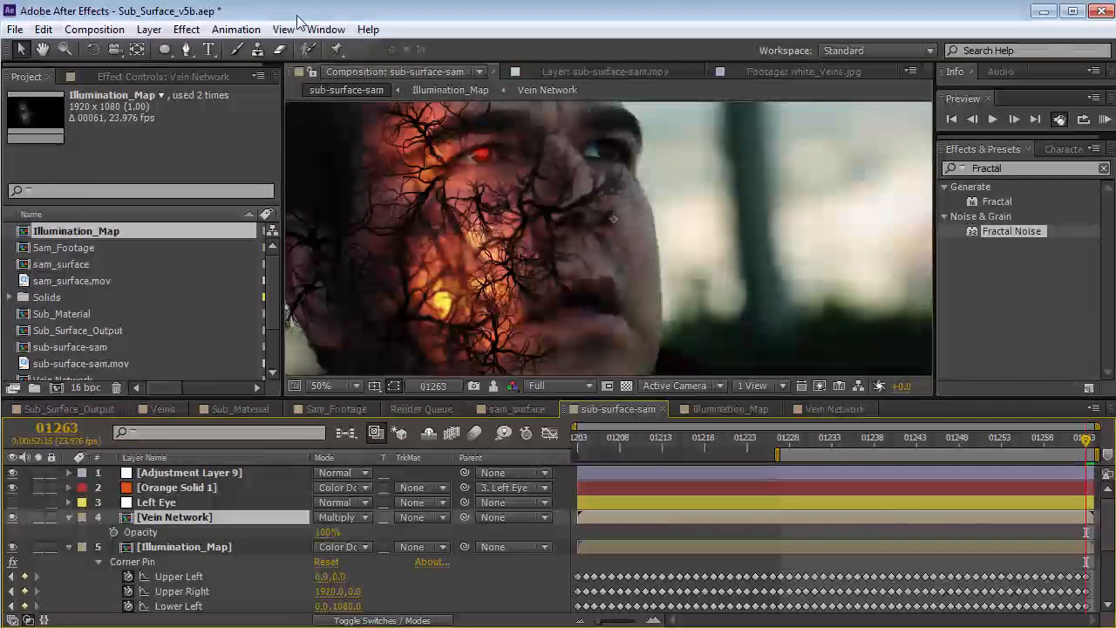
left_click(164, 49)
left_click_drag(406, 151, 560, 334)
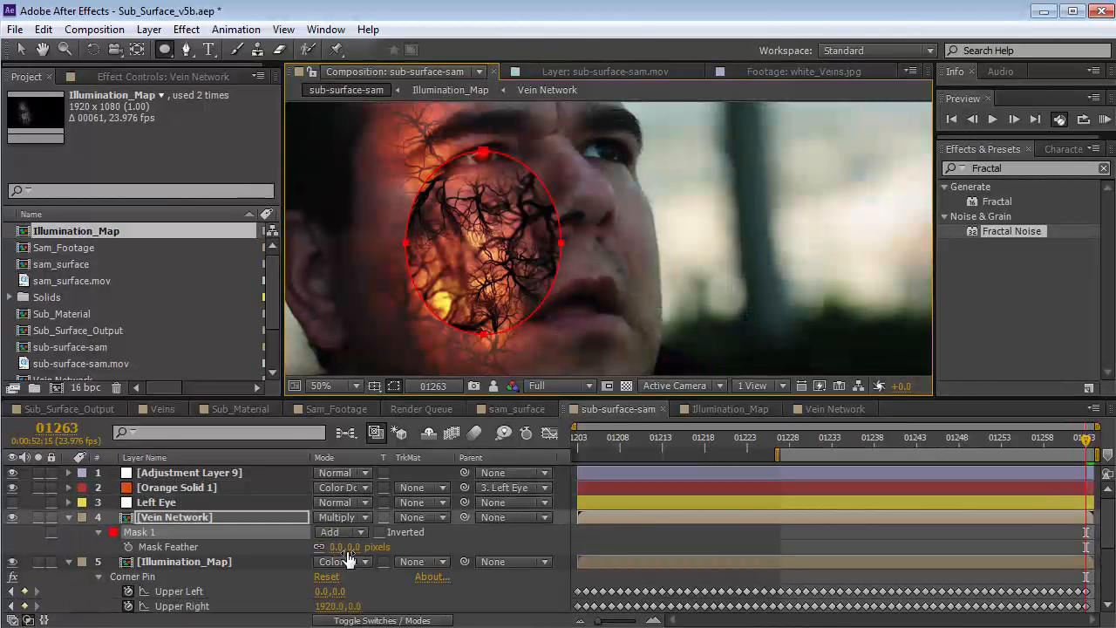
left_click_drag(352, 555, 432, 541)
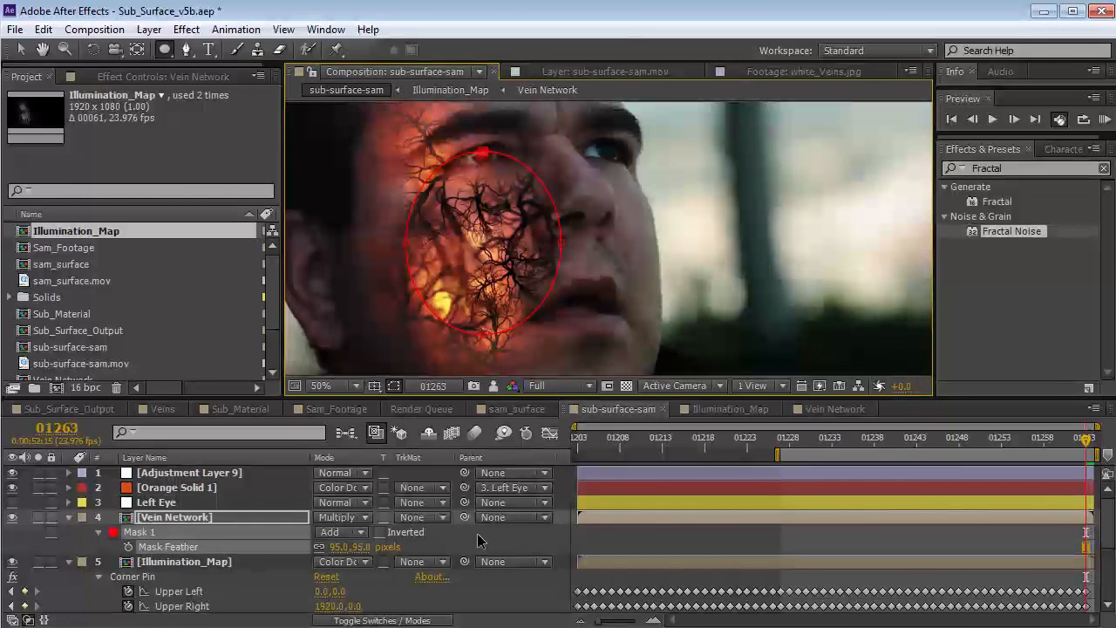
left_click(611, 534)
Step: Lower the Vein Network layer's opacity to 25% and add a second Fast Blur with Blurriness 6
left_click(217, 517)
key("t")
left_click_drag(323, 538, 162, 532)
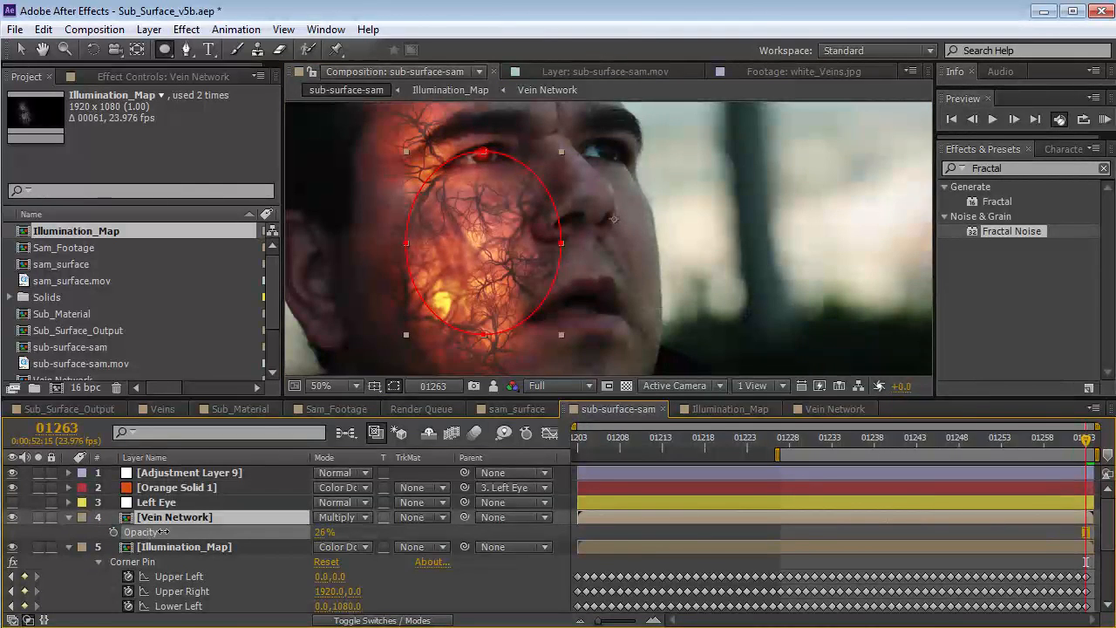
left_click(187, 29)
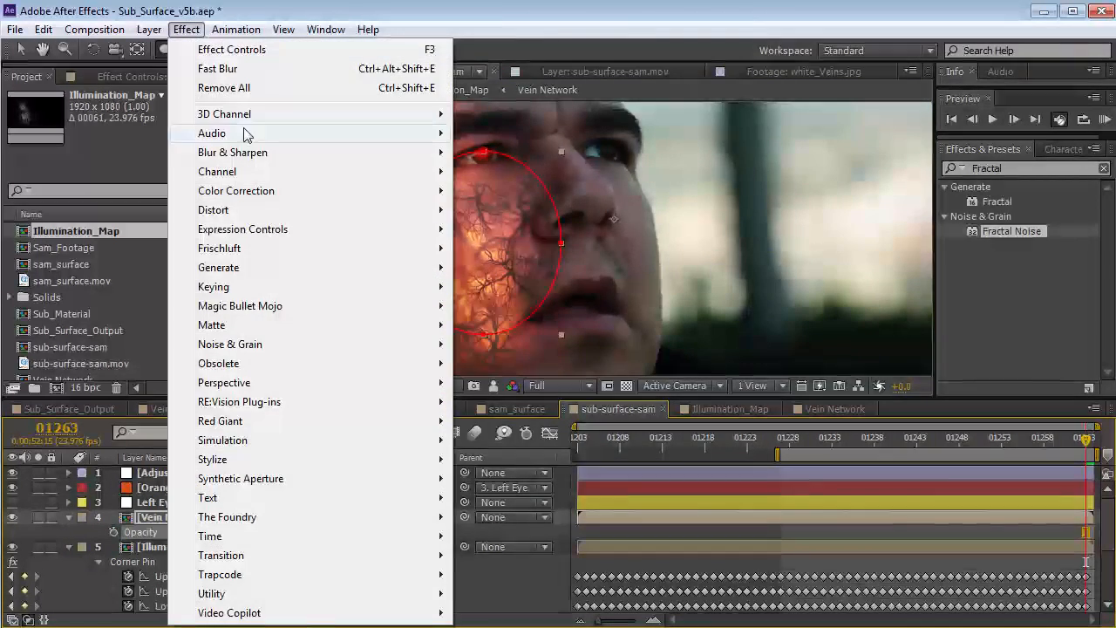
mouse_move(262, 147)
left_click(508, 349)
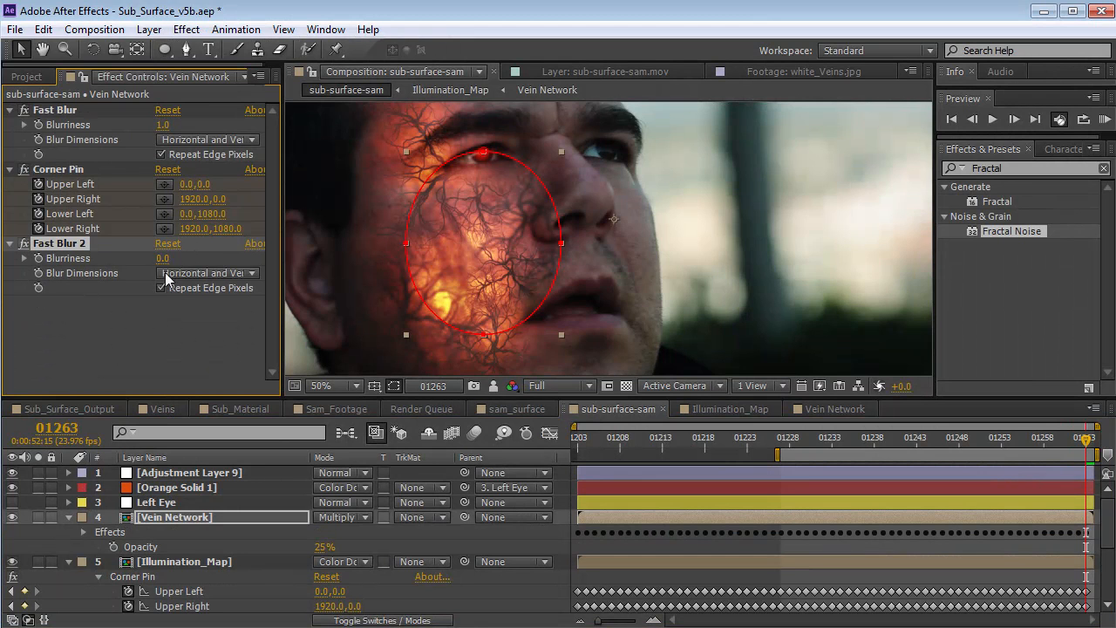
left_click_drag(162, 264, 166, 258)
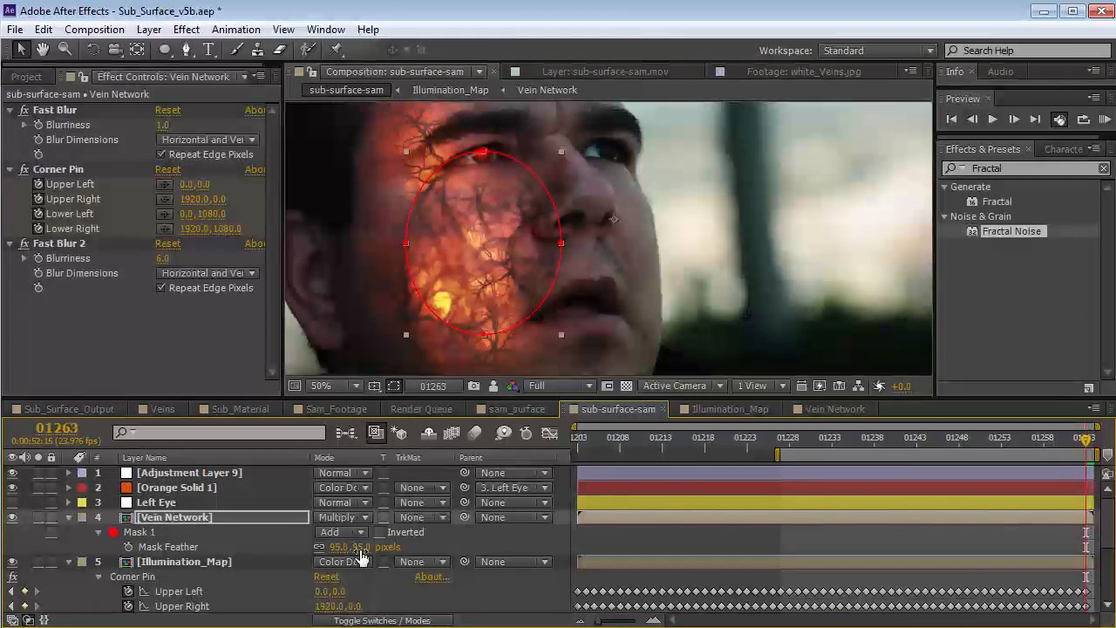
Step: Change the Vein Network layer's blending mode to Classic Color Burn and set its opacity to 40%
left_click_drag(323, 532, 331, 531)
left_click(338, 517)
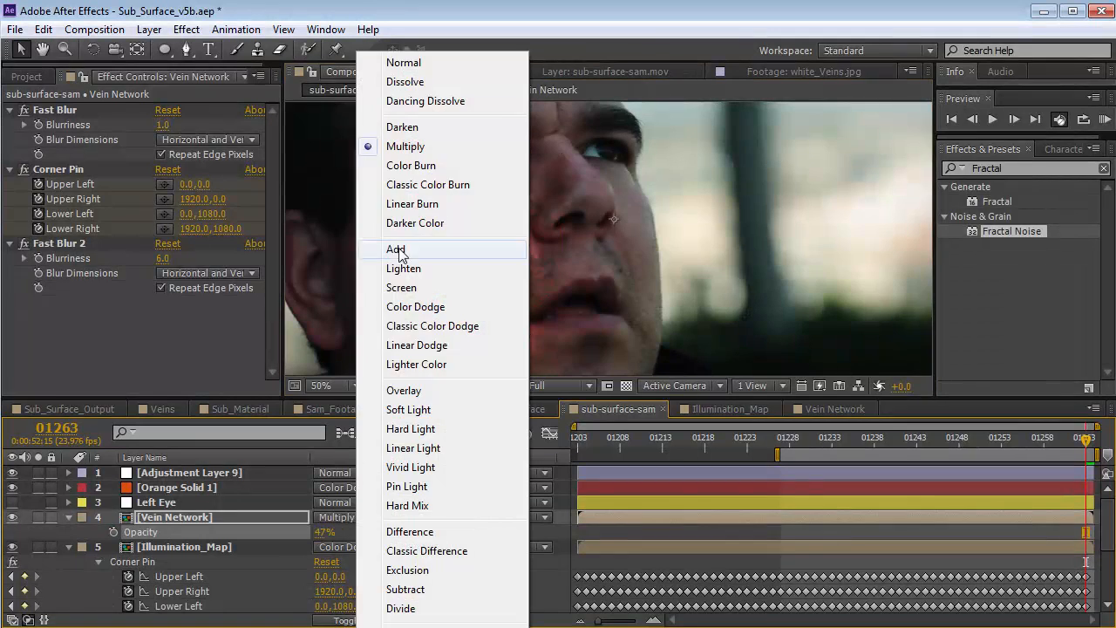
left_click(426, 170)
key("shift+equal")
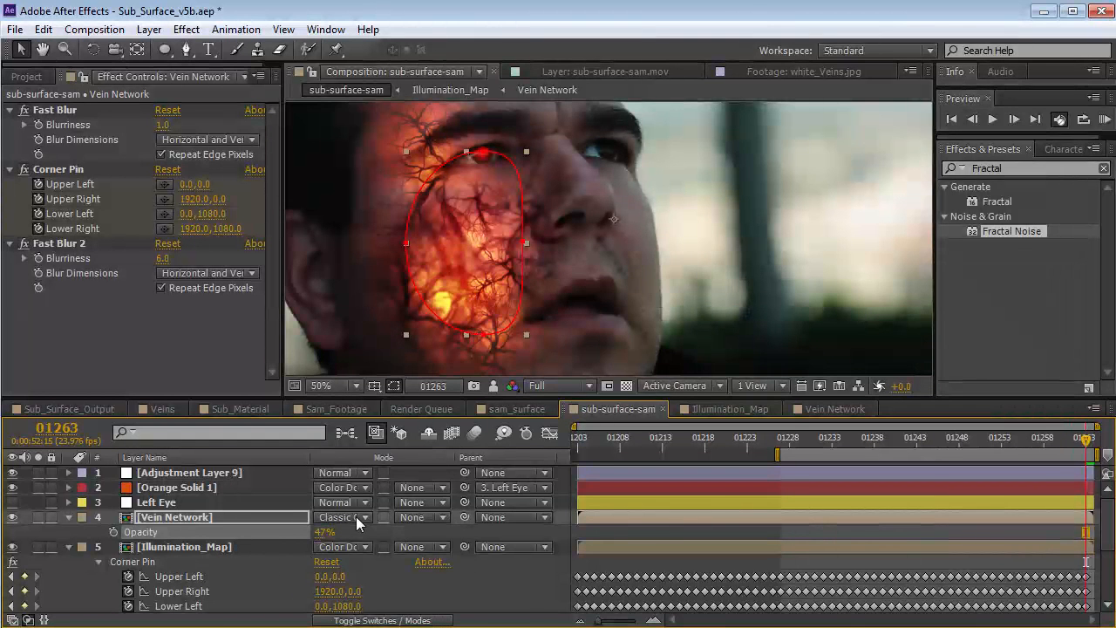
left_click(356, 517)
left_click(446, 186)
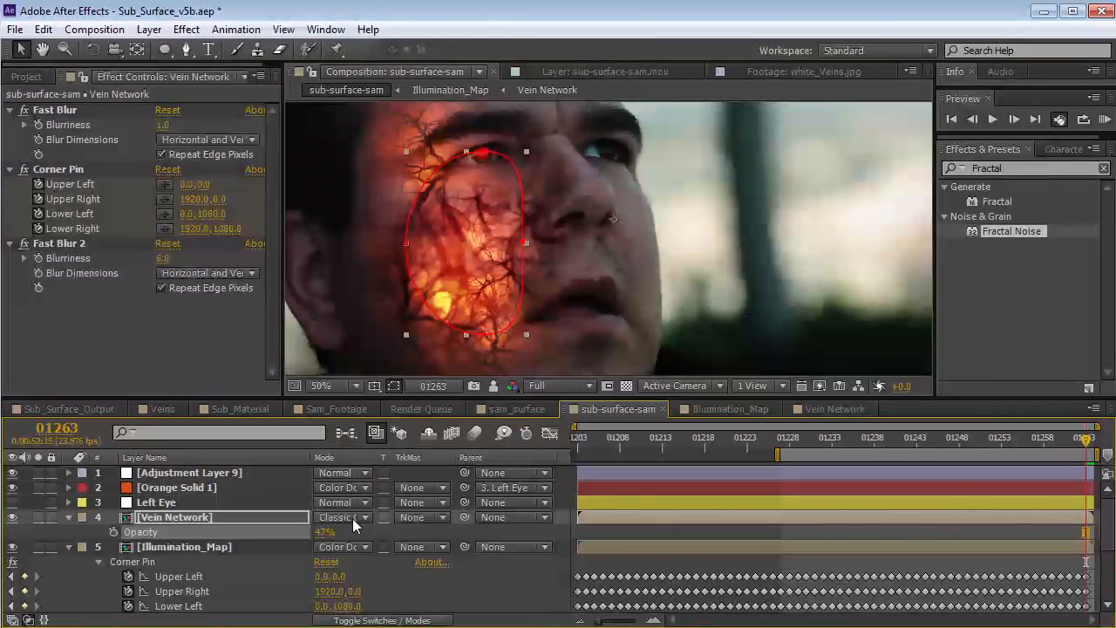
left_click_drag(323, 533, 318, 533)
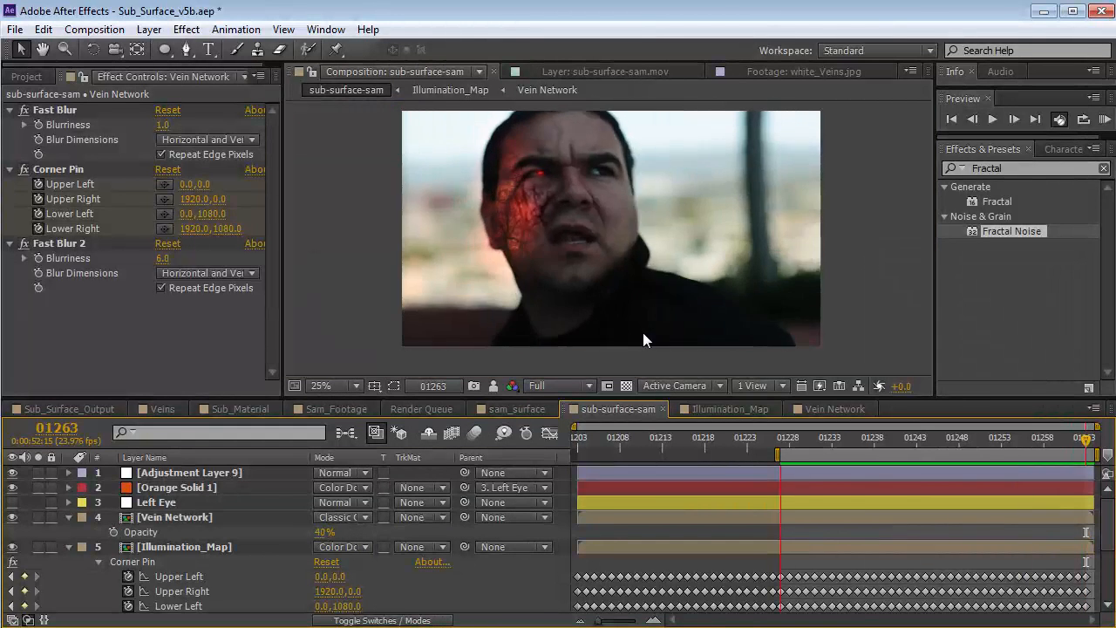